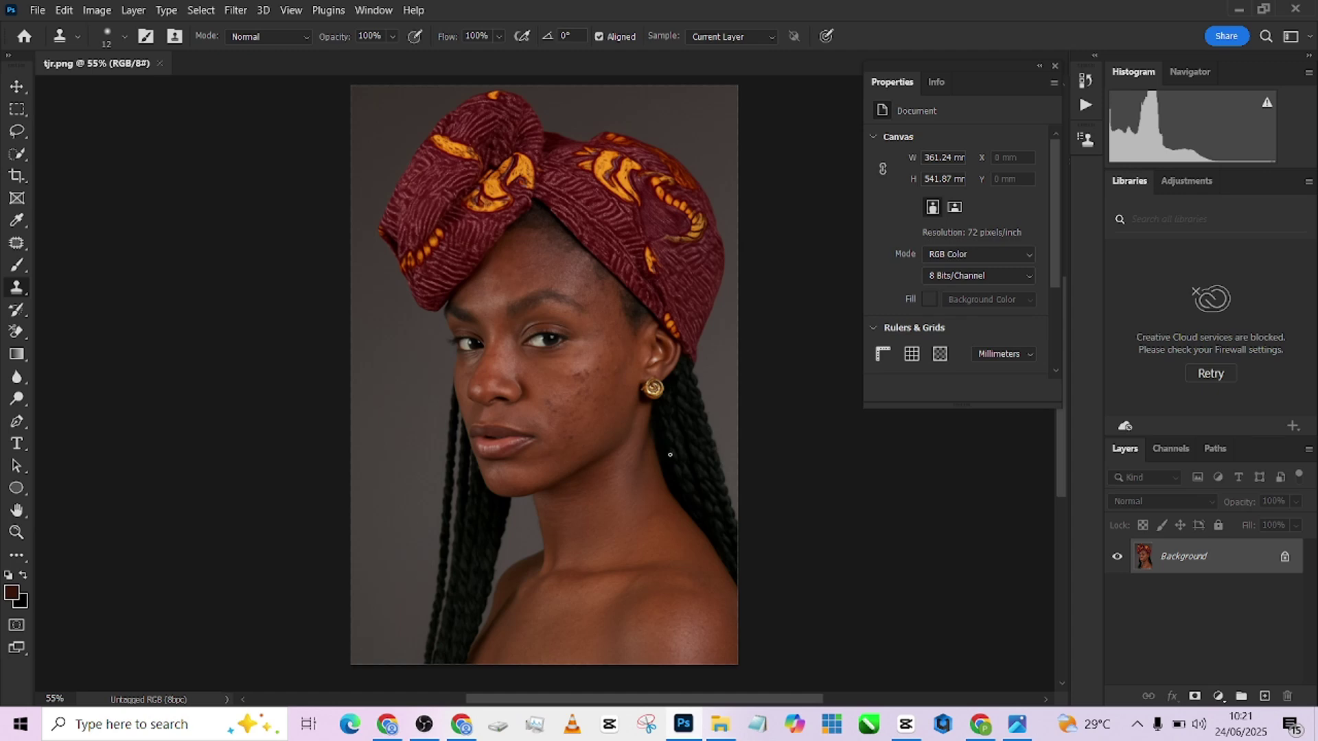
Step: Sharpen the portrait with the Sharpen Image action from the Beauty Retouch extension panel
alt+scroll(558, 259, up, 3)
alt+scroll(559, 303, down, 4)
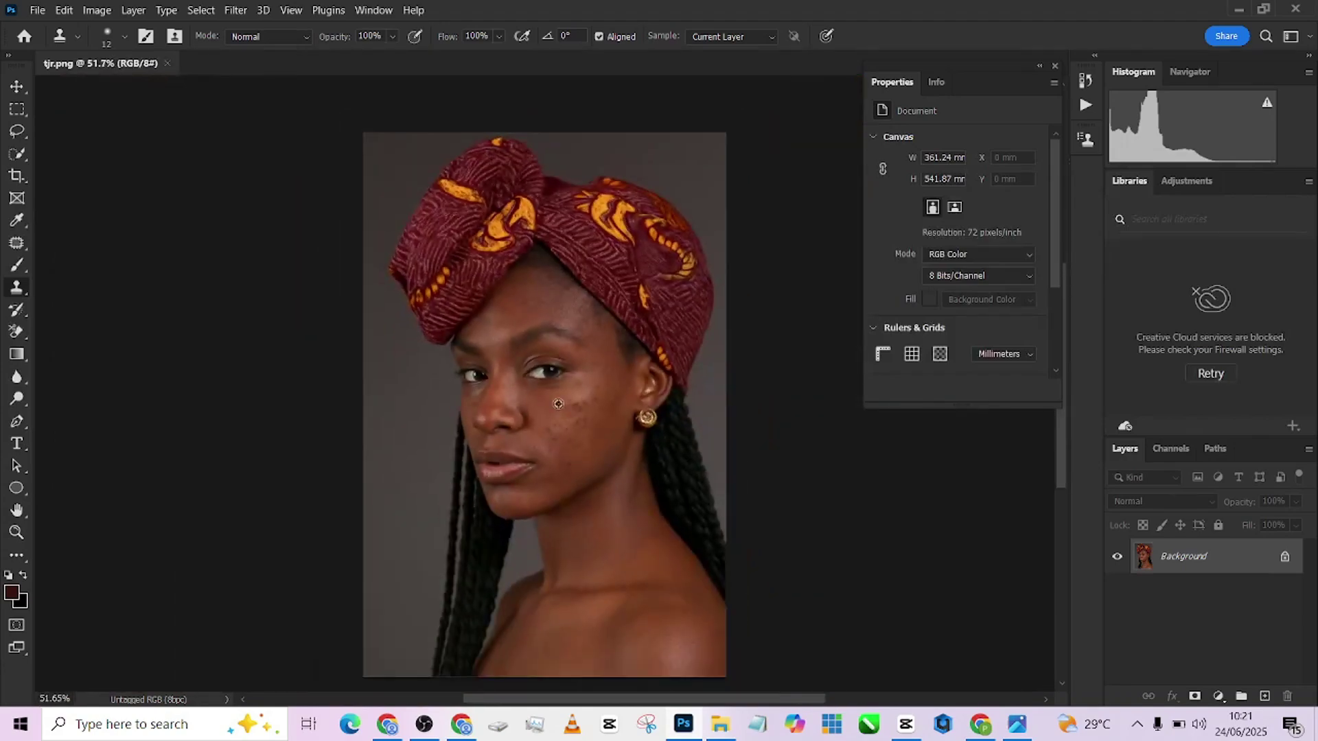
alt+scroll(558, 404, up, 1)
alt+scroll(574, 418, up, 4)
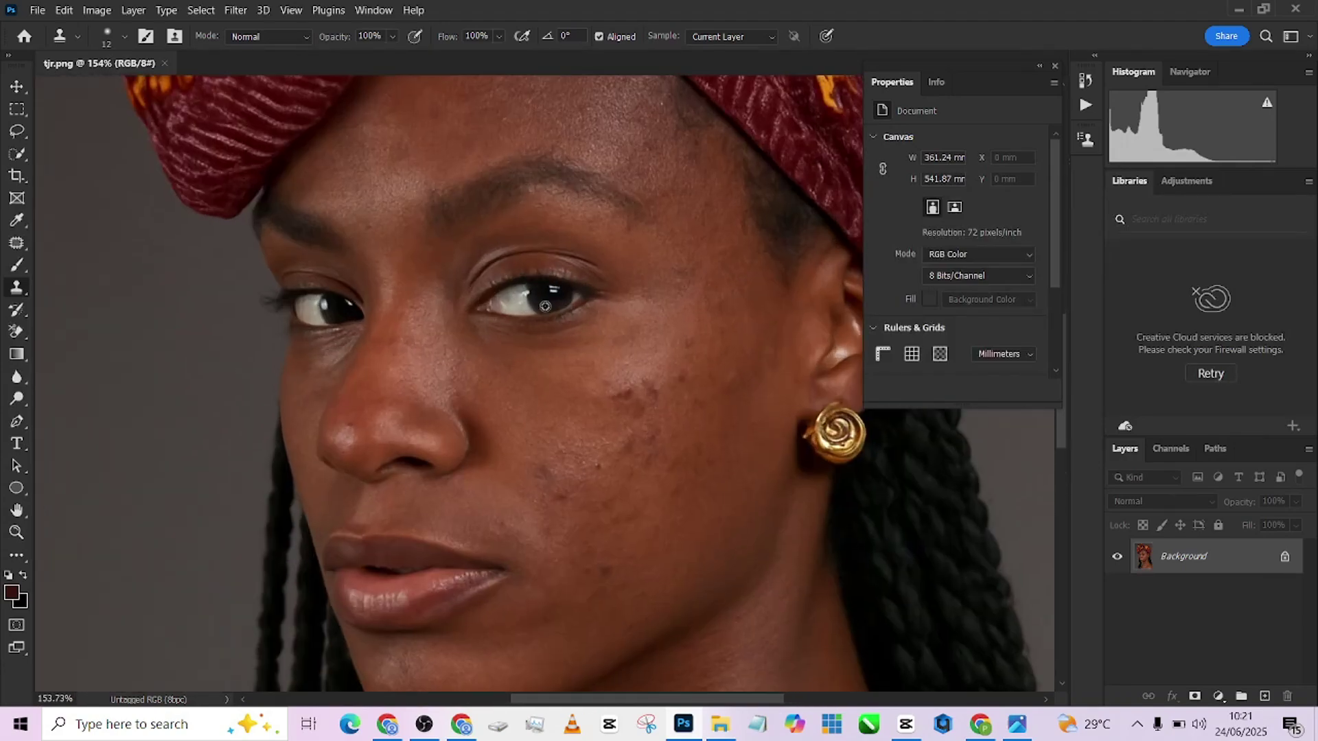
alt+scroll(546, 312, up, 2)
alt+scroll(469, 218, down, 5)
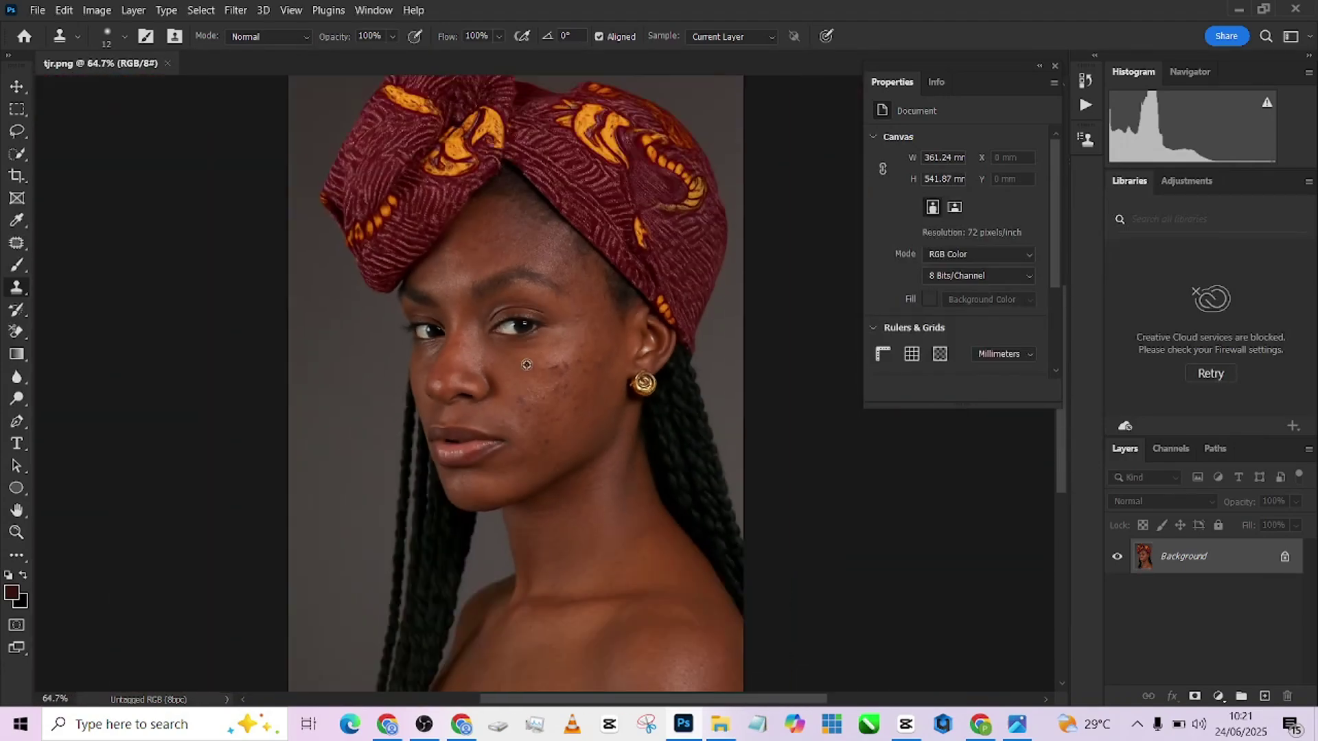
click(373, 10)
mouse_move(426, 82)
click(633, 80)
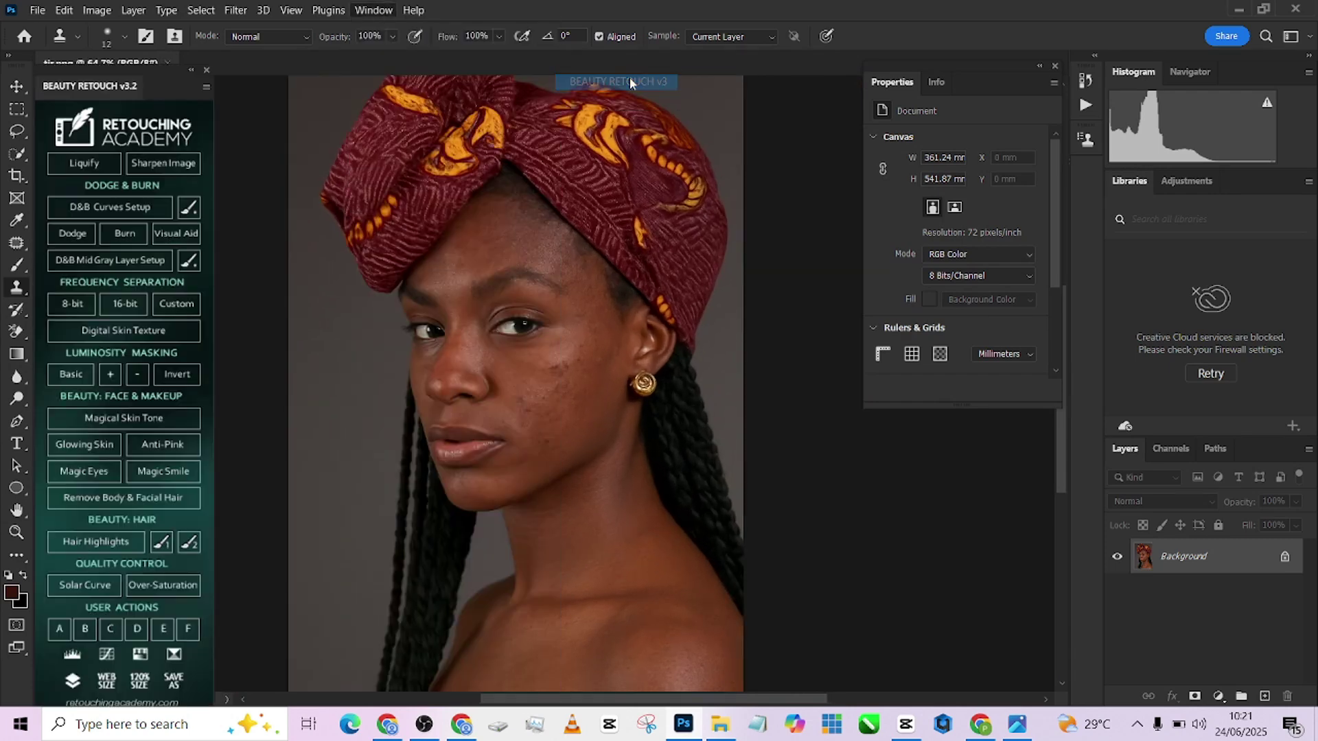
click(192, 163)
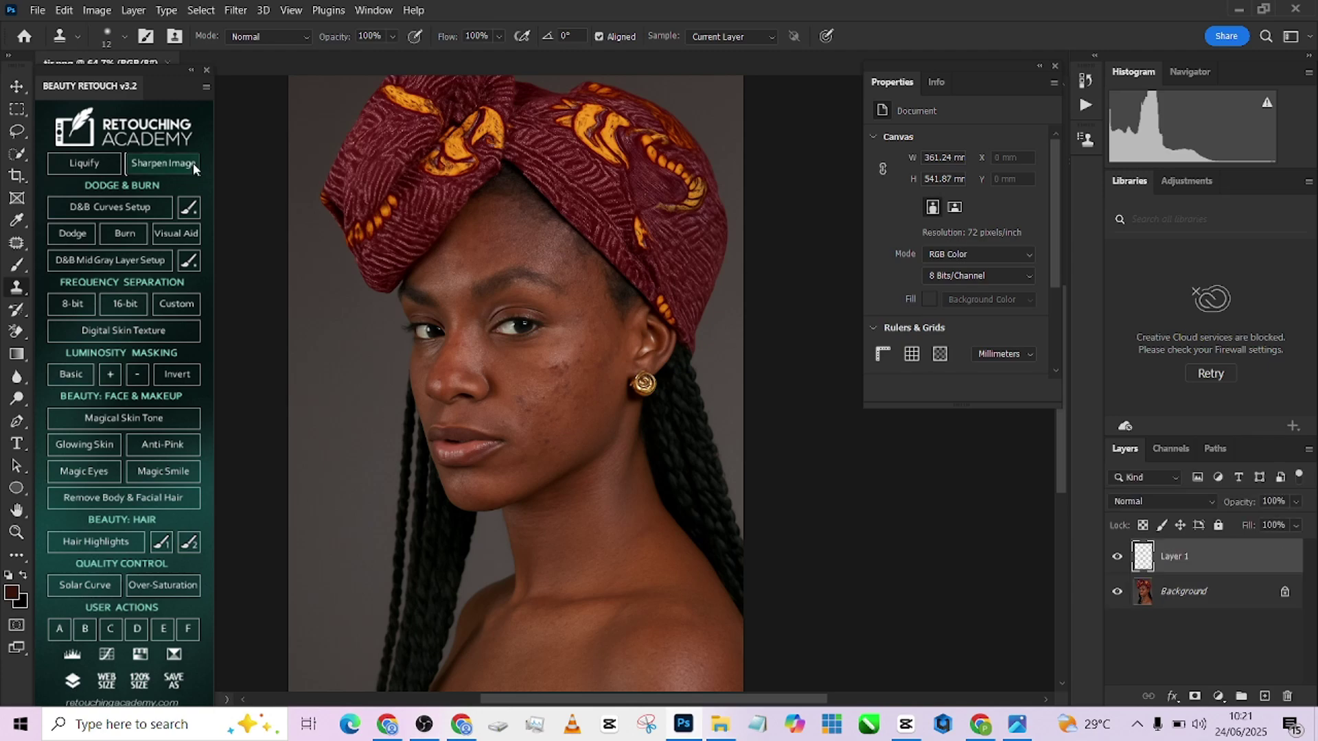
click(191, 69)
Step: Flatten the image so only the Background layer remains
scroll(384, 266, up, 3)
scroll(511, 370, up, 4)
scroll(501, 348, down, 6)
scroll(520, 399, down, 1)
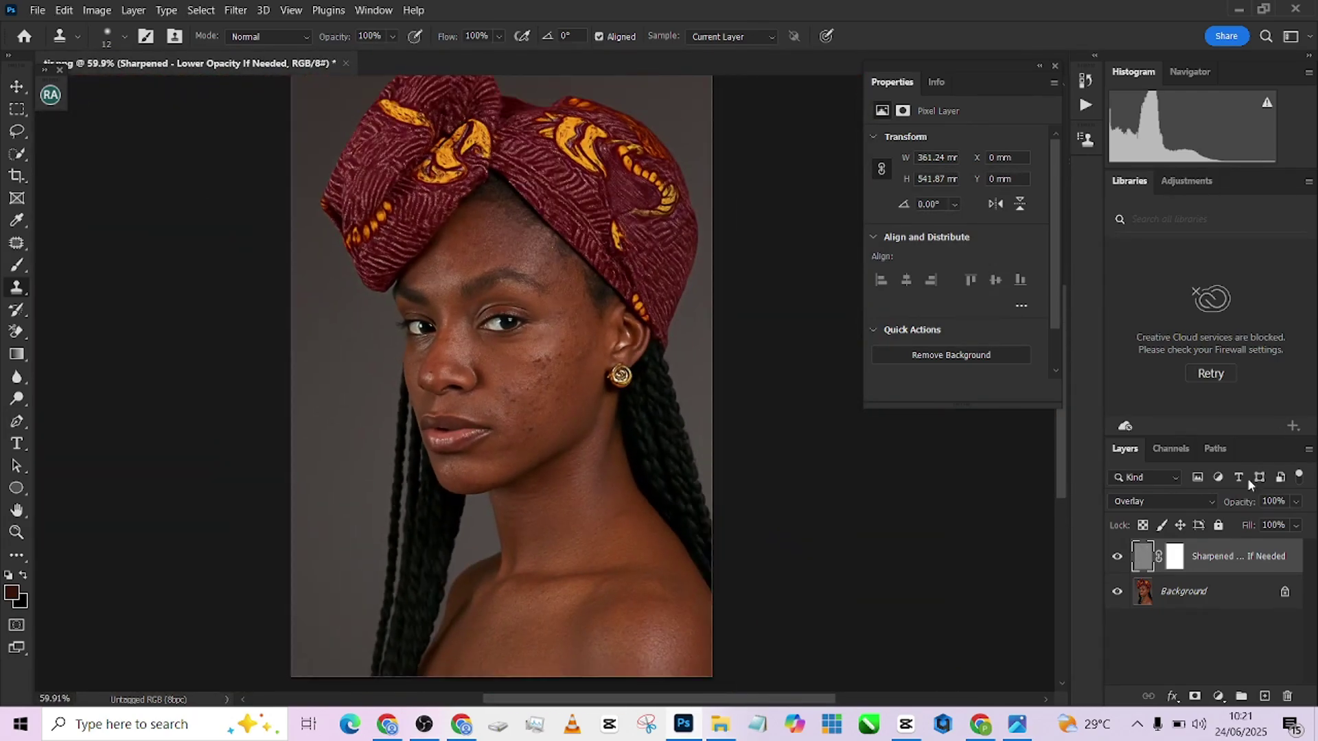
right_click(1201, 607)
click(1219, 554)
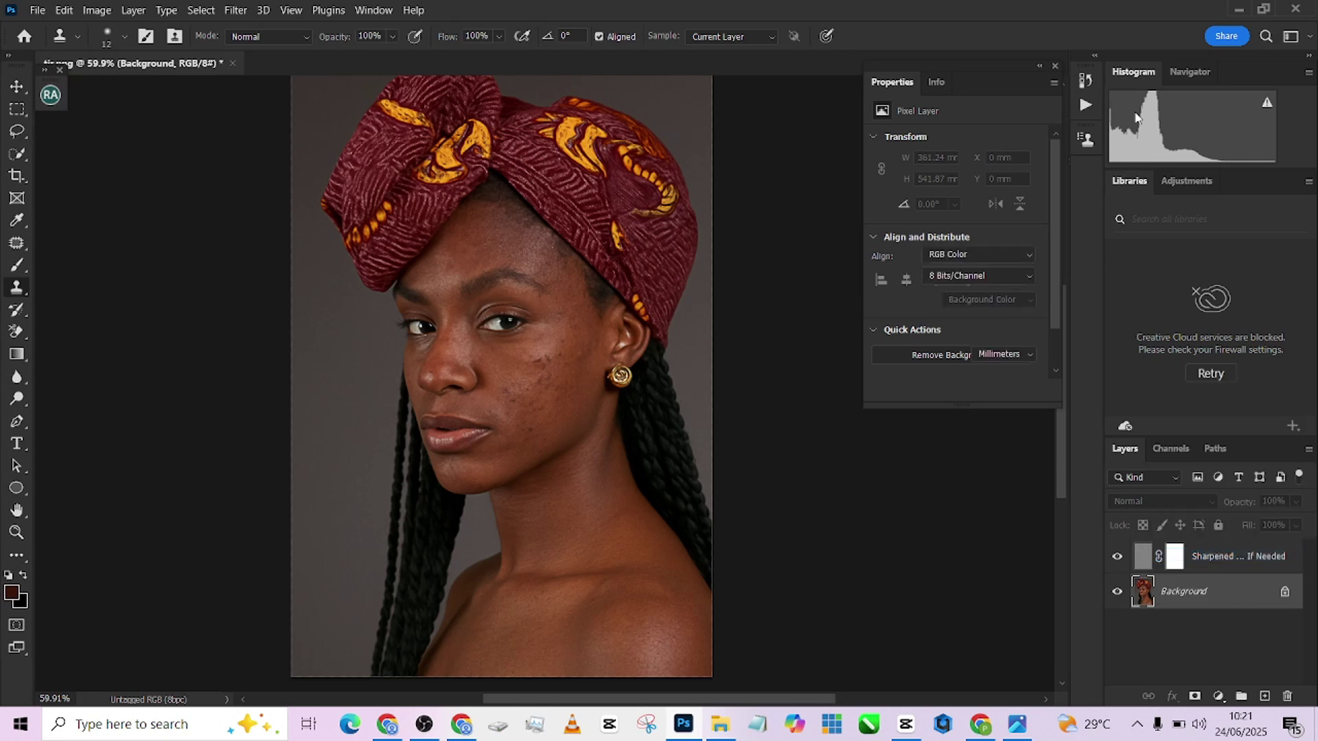
Step: Show the Actions panel listing the photographix skin retouch set
click(1083, 108)
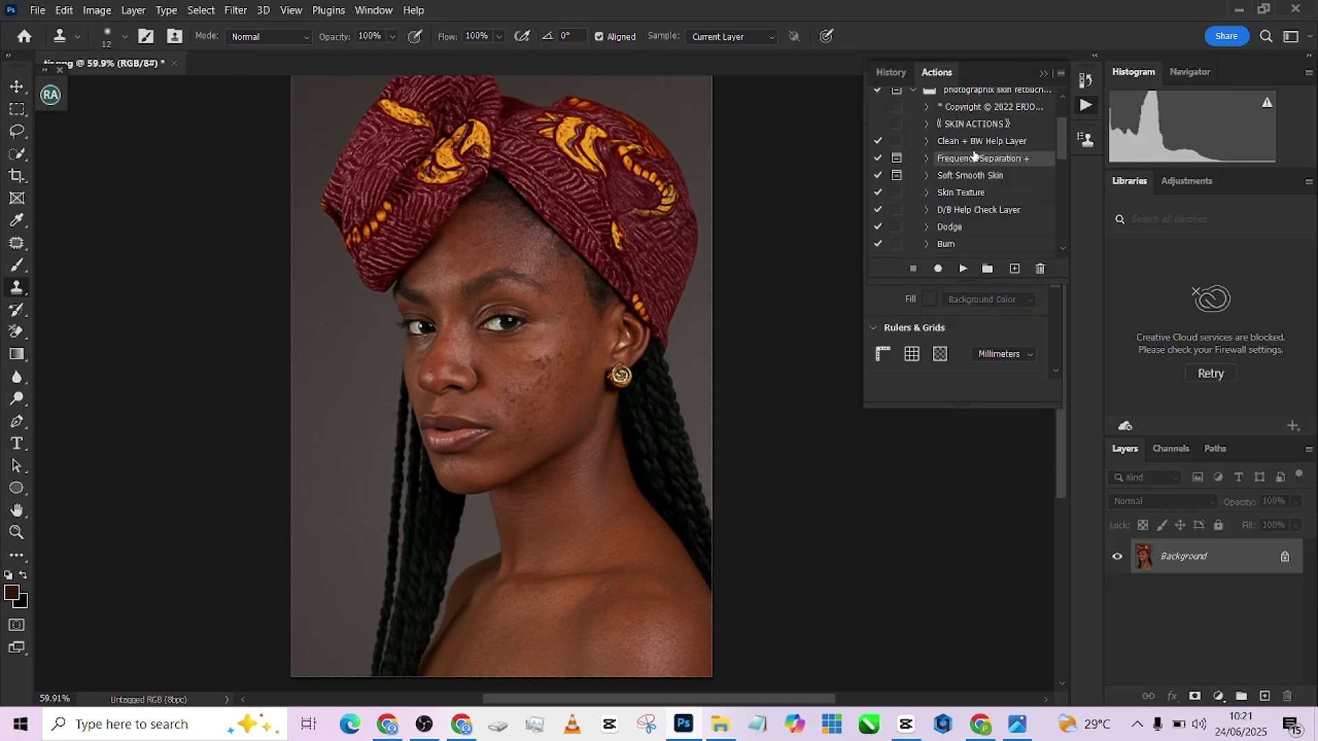
scroll(975, 152, up, 3)
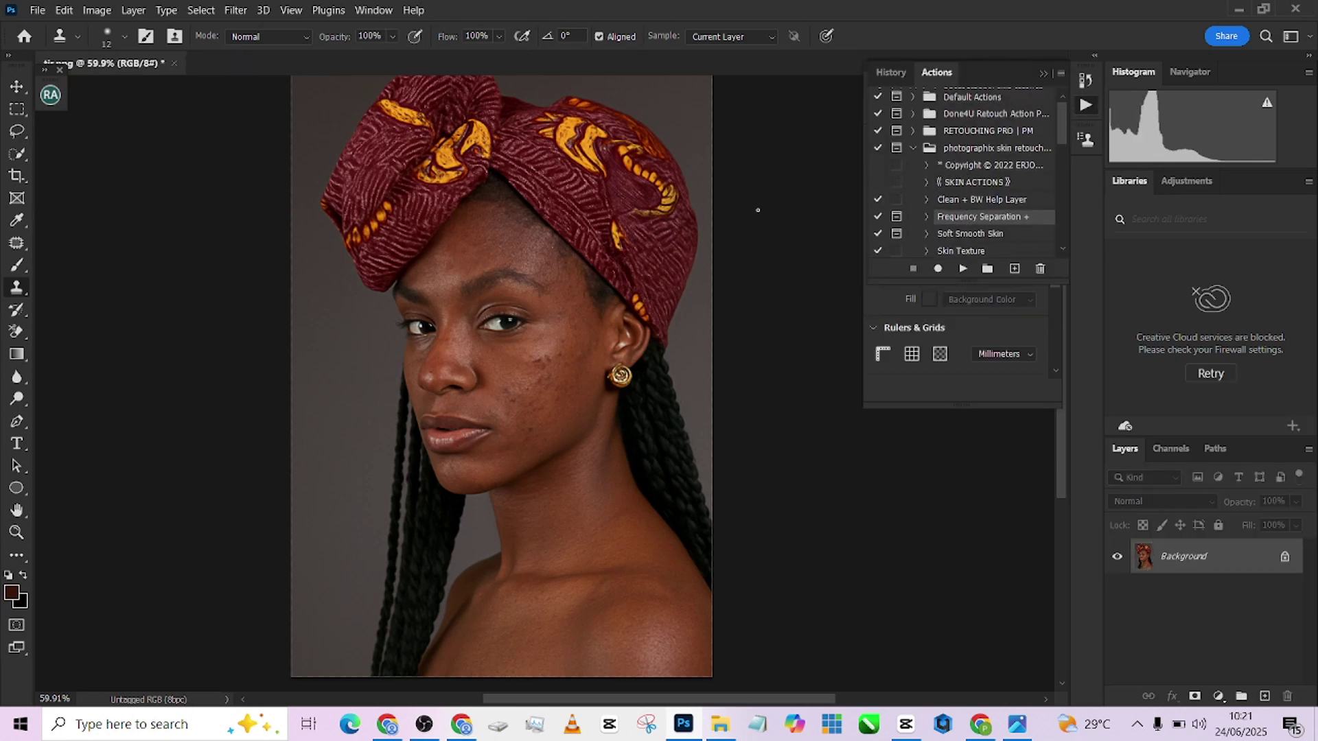
scroll(488, 338, up, 5)
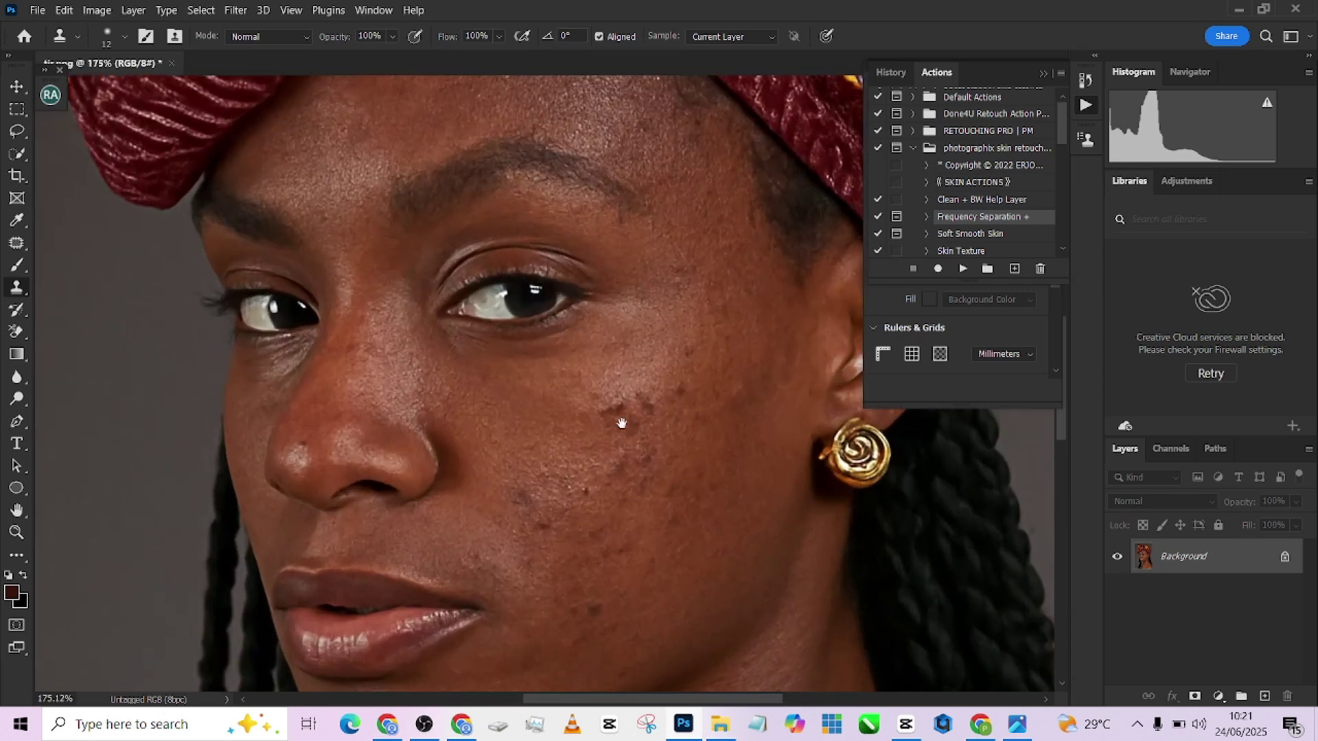
Step: Duplicate the layer and patch the cheek blemishes and mole with nearby clean skin
drag(621, 418, 588, 318)
key(ctrl+j)
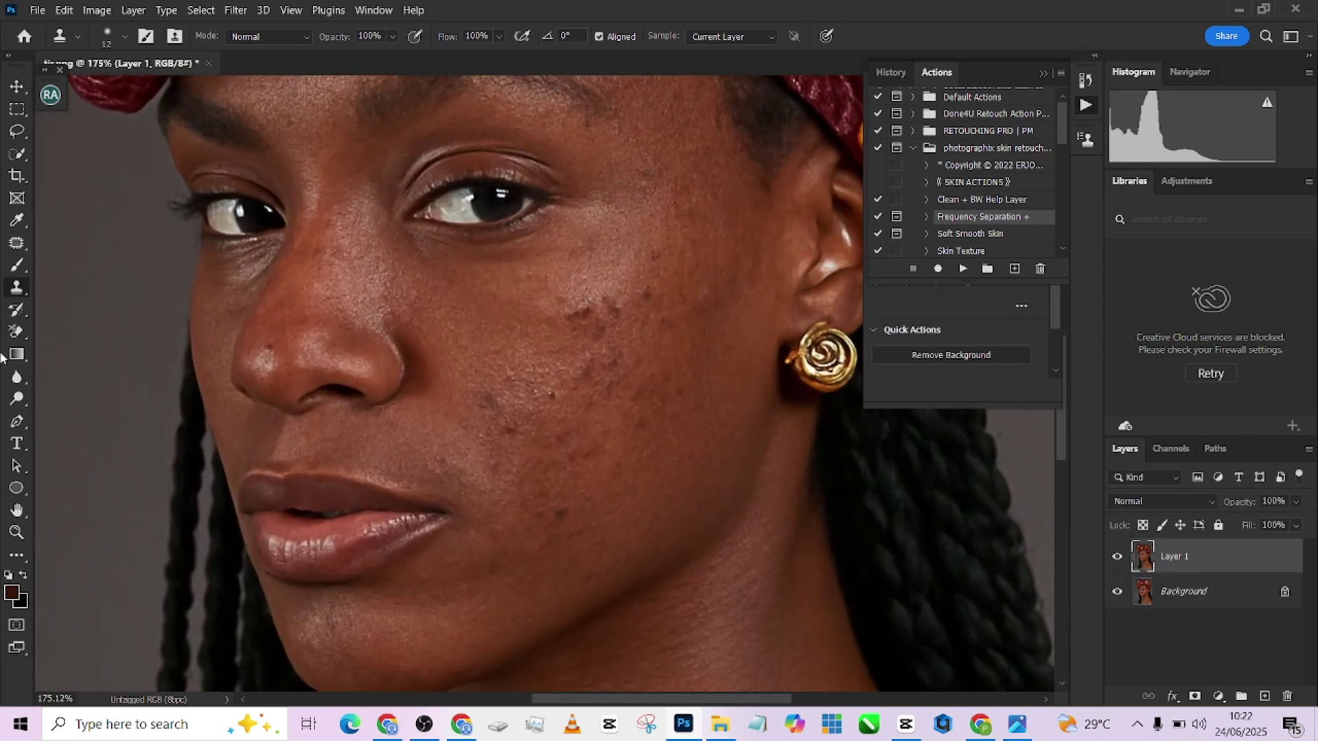
click(20, 242)
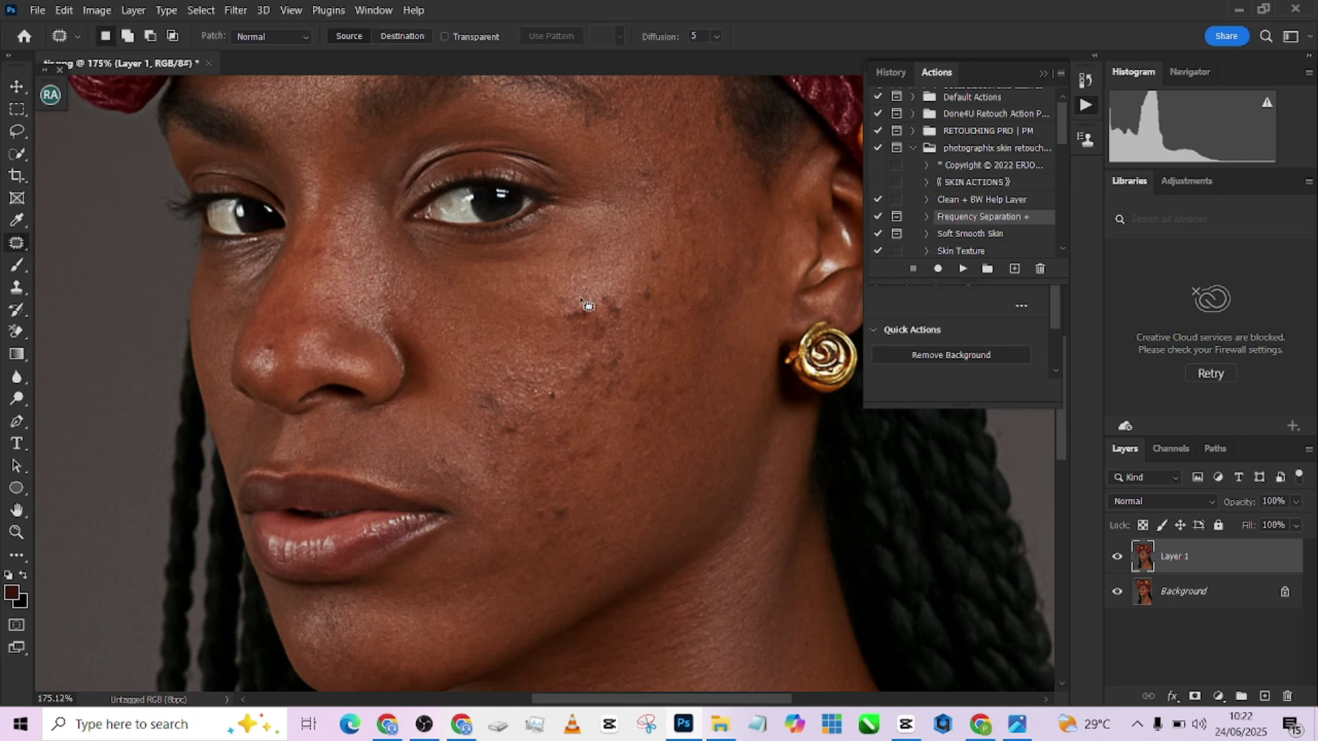
mouse_move(587, 297)
mouse_down()
mouse_move(595, 324)
mouse_move(565, 319)
mouse_move(584, 299)
mouse_move(552, 295)
mouse_move(599, 347)
mouse_move(653, 300)
mouse_up()
click(586, 331)
drag(589, 361, 653, 299)
mouse_move(609, 327)
mouse_down()
mouse_move(620, 347)
mouse_move(631, 309)
mouse_up()
drag(561, 331, 569, 346)
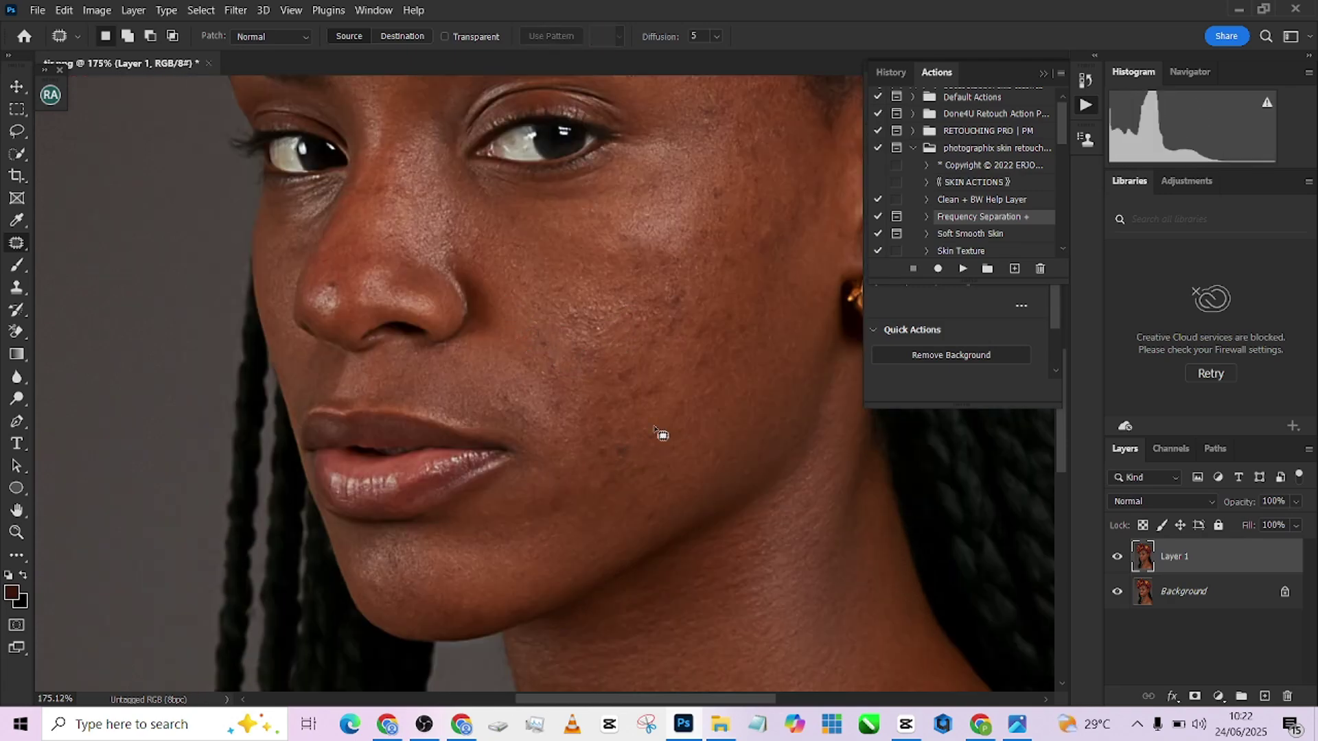
Step: Flatten the patched layer back into a single Background layer
scroll(588, 426, down, 5)
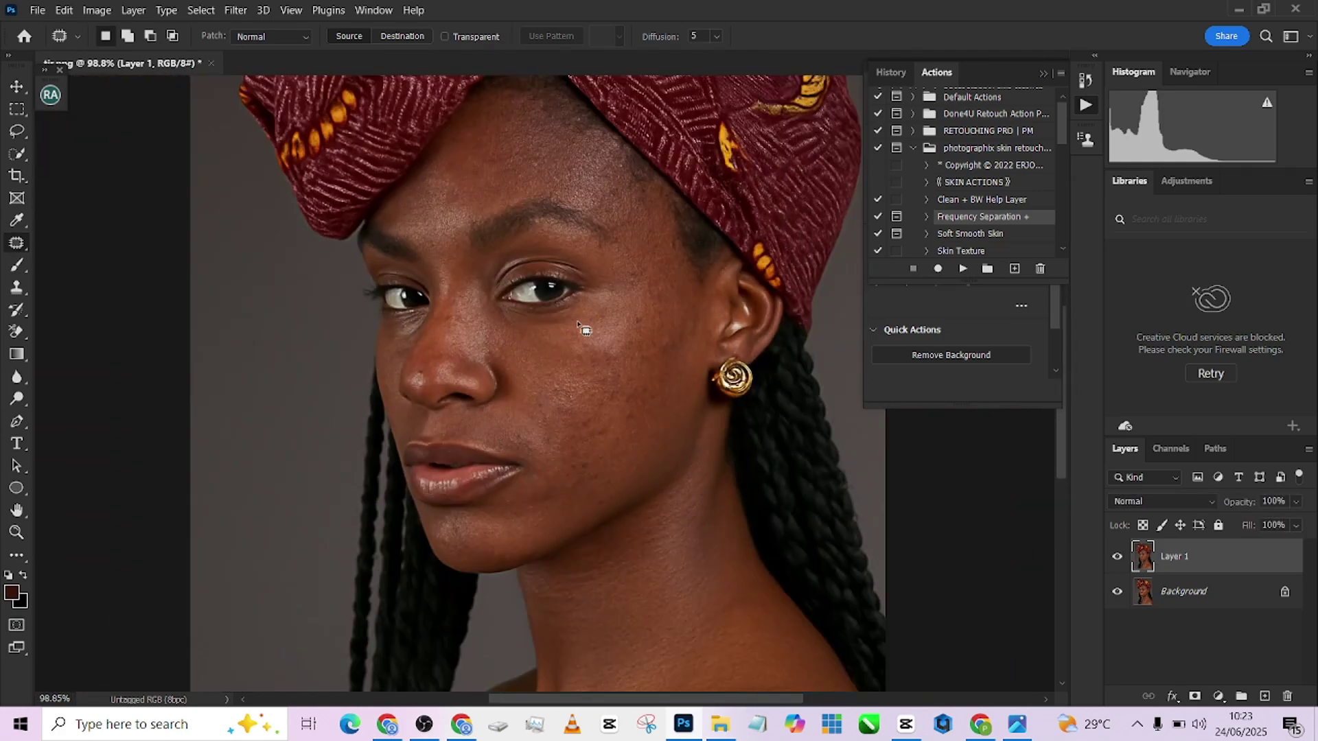
right_click(1201, 597)
click(1201, 549)
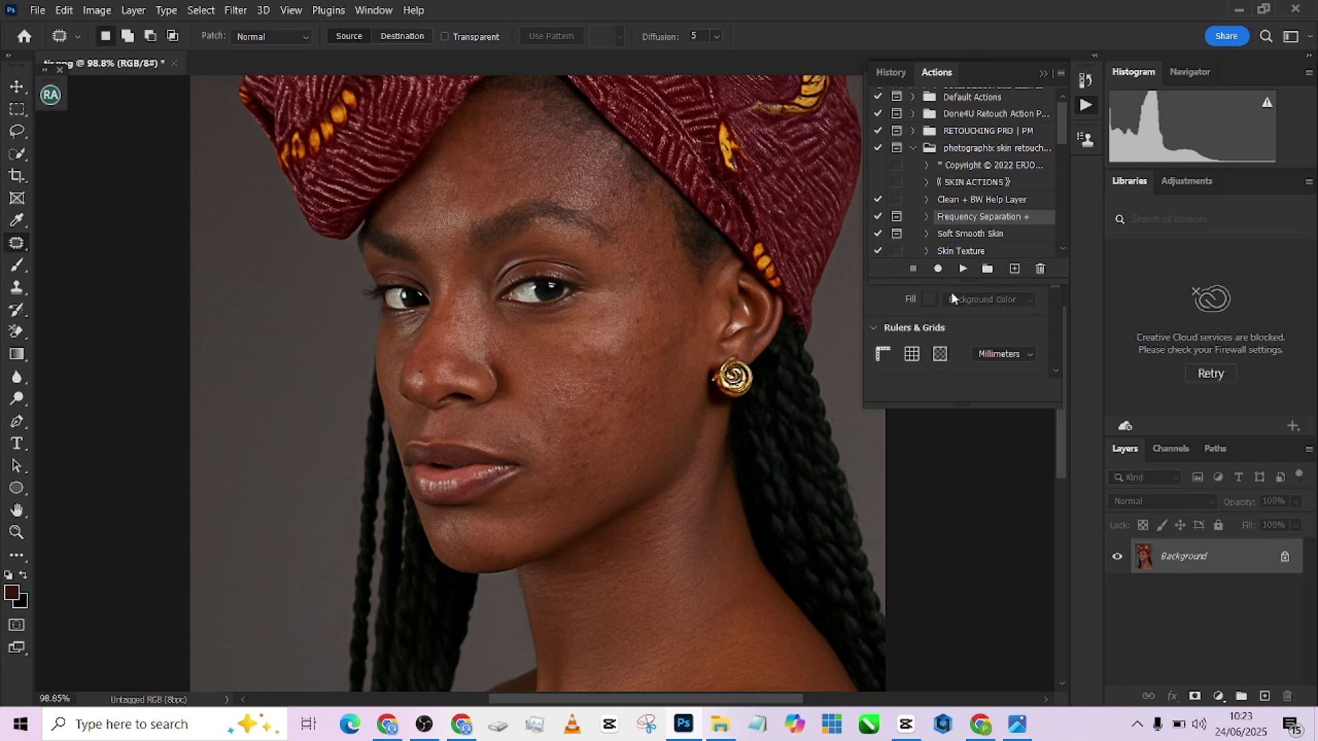
Step: Run the Frequency Separation action, blurring the low frequency layer at a 5-pixel Gaussian radius
click(964, 269)
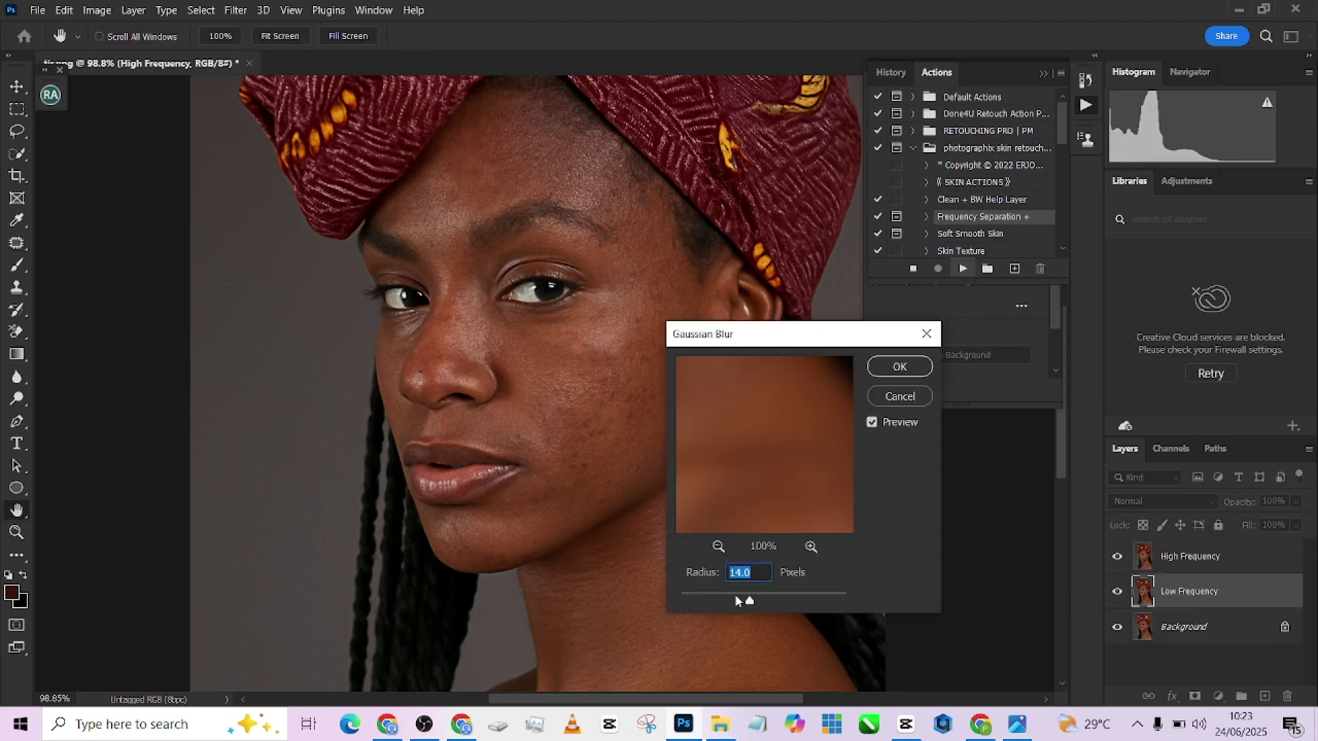
click(718, 547)
click(719, 547)
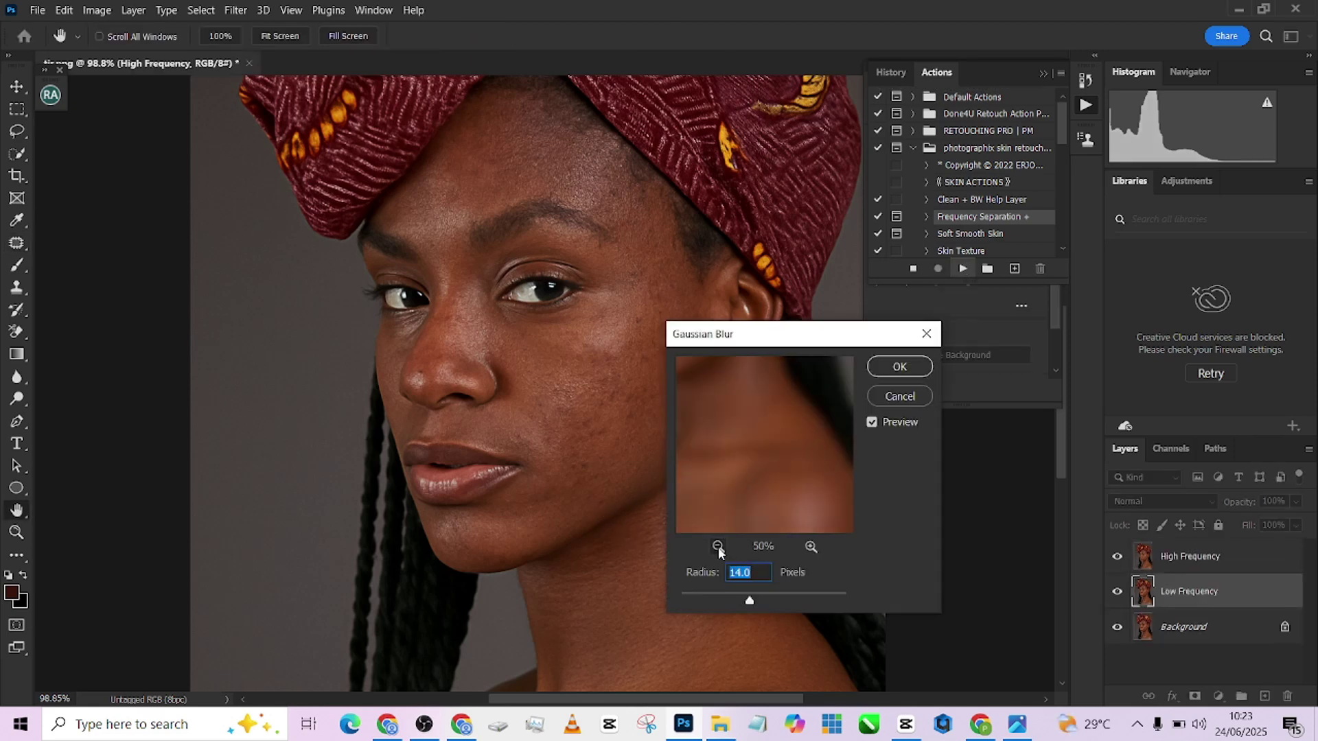
text(4)
double_click(736, 574)
click(717, 547)
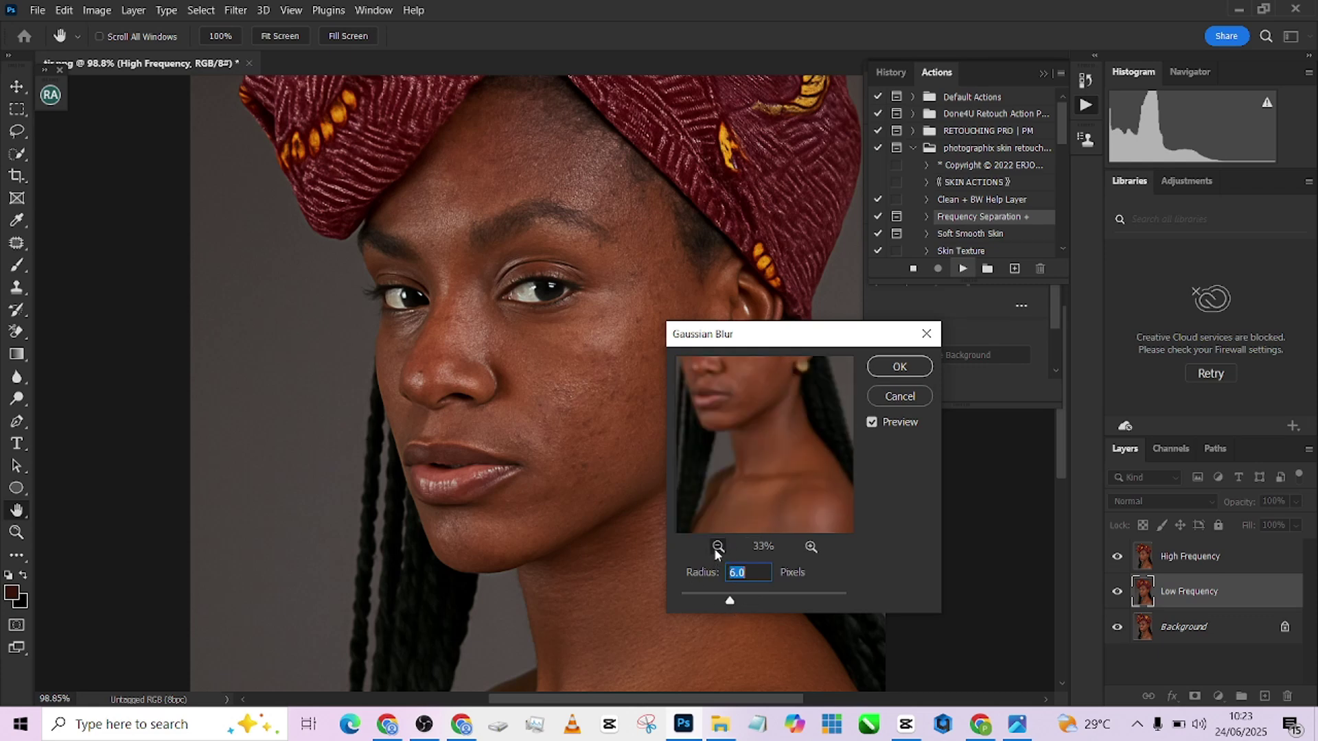
click(812, 547)
drag(793, 460, 788, 534)
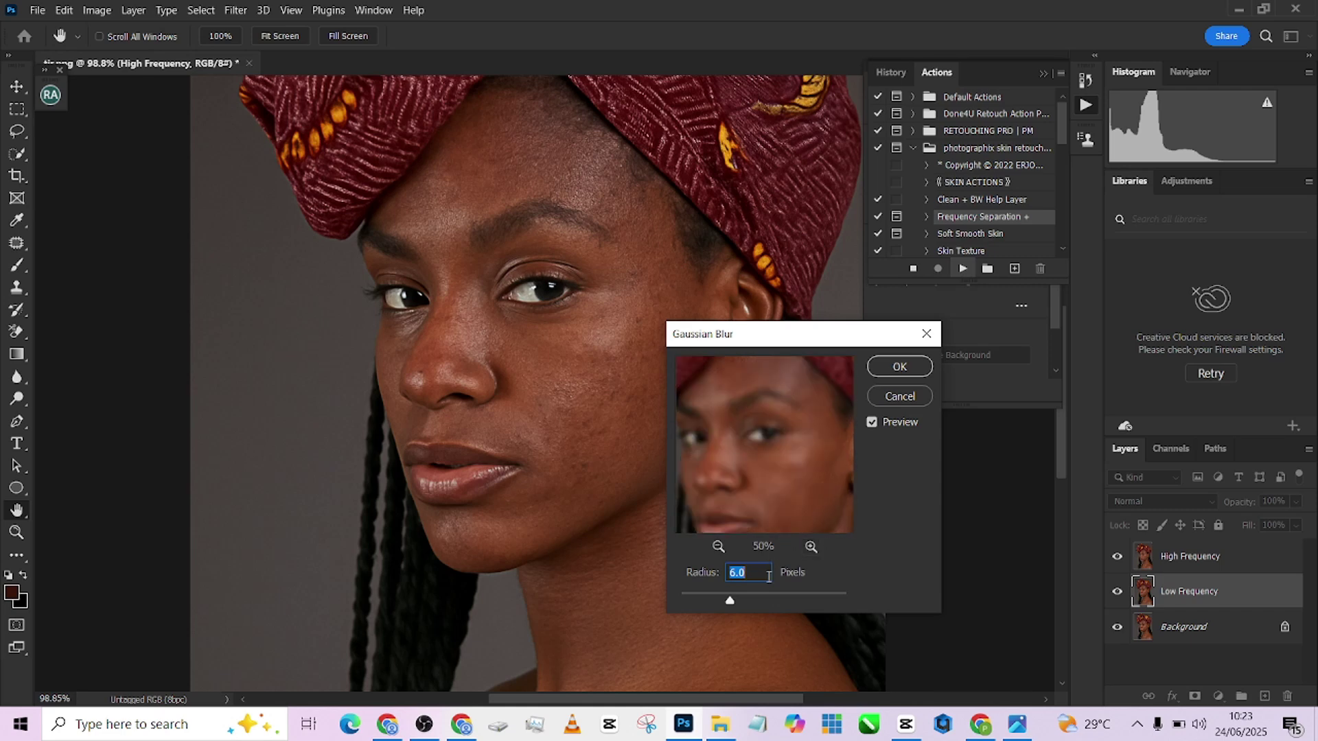
click(900, 367)
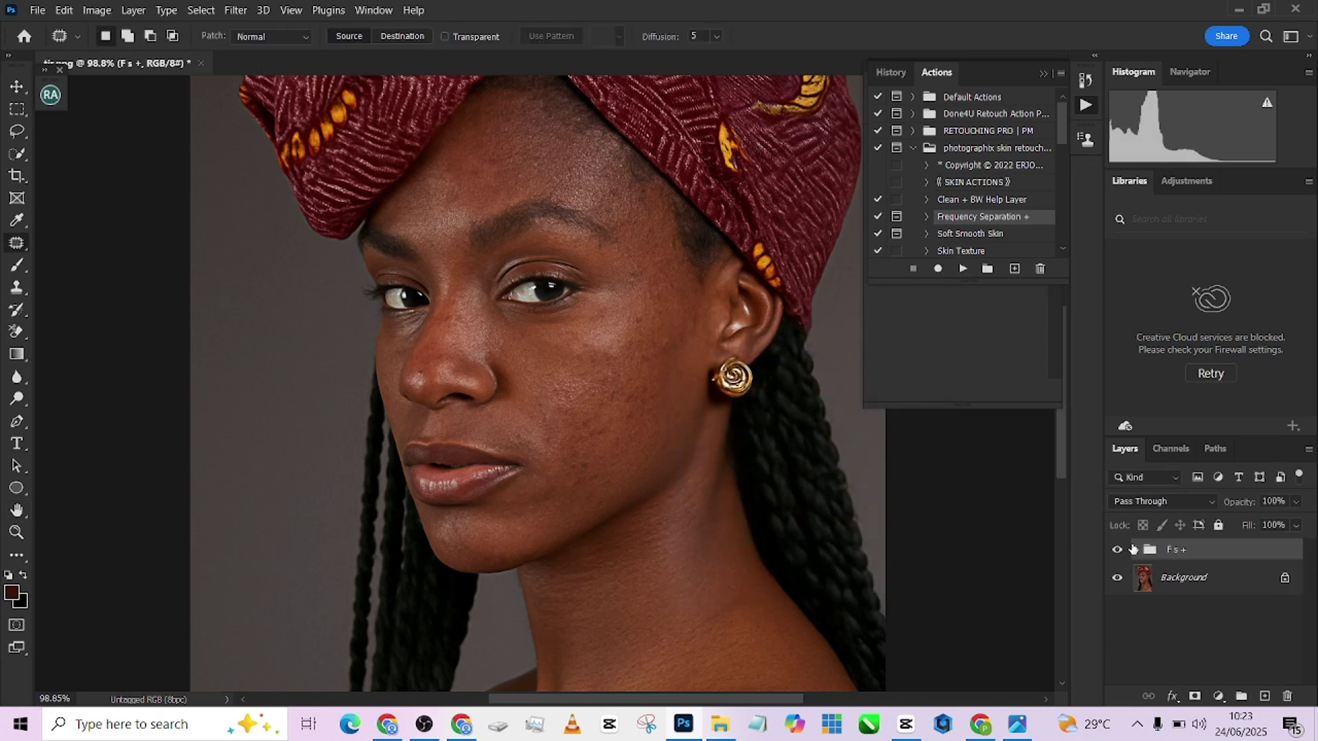
Step: Expand the frequency separation group, select Low Frequency copy and choose the Mixer Brush
click(1136, 550)
scroll(1180, 614, down, 1)
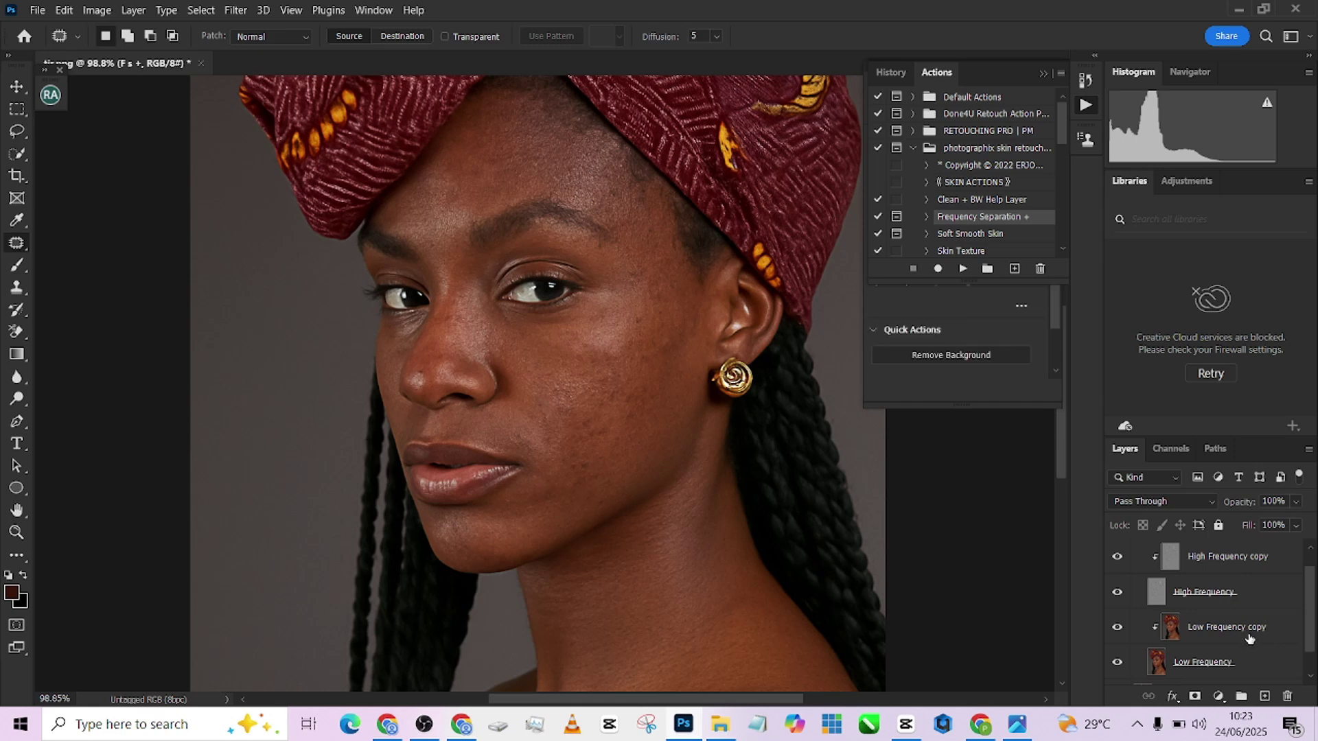
click(1250, 636)
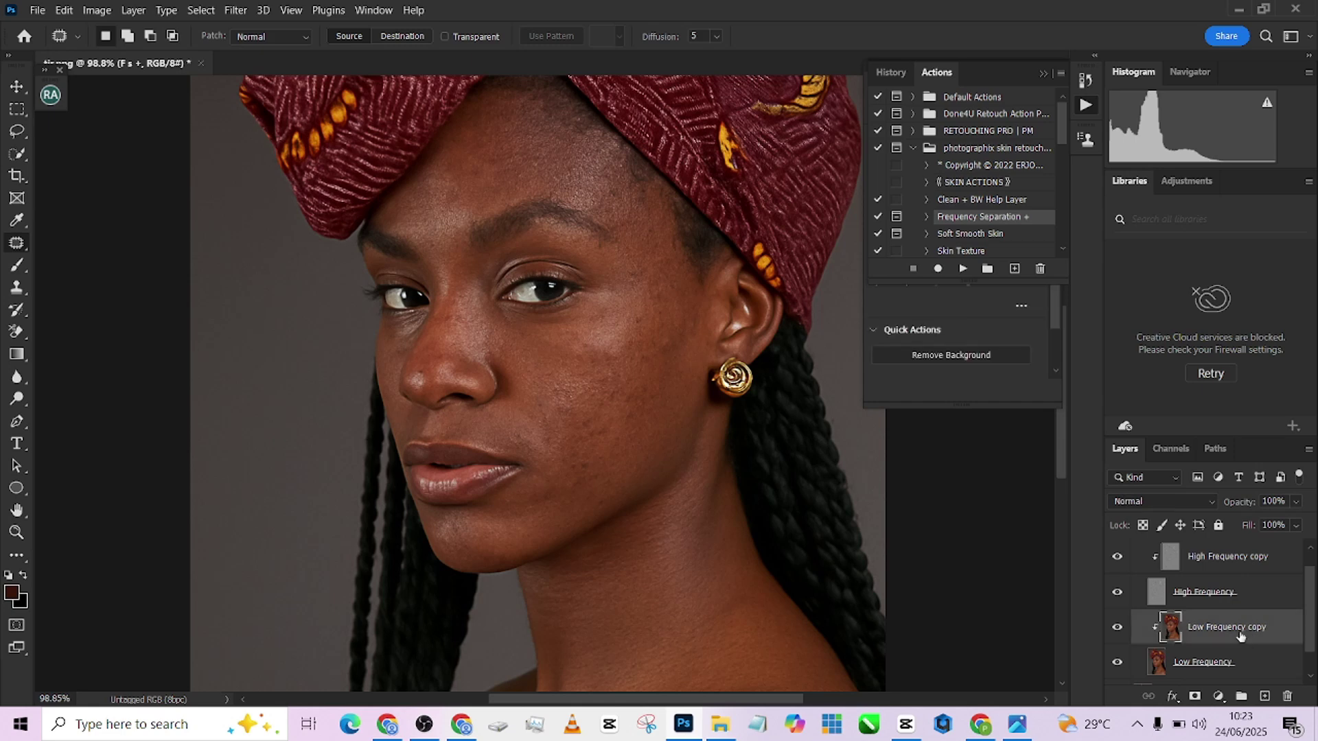
click(18, 265)
click(81, 316)
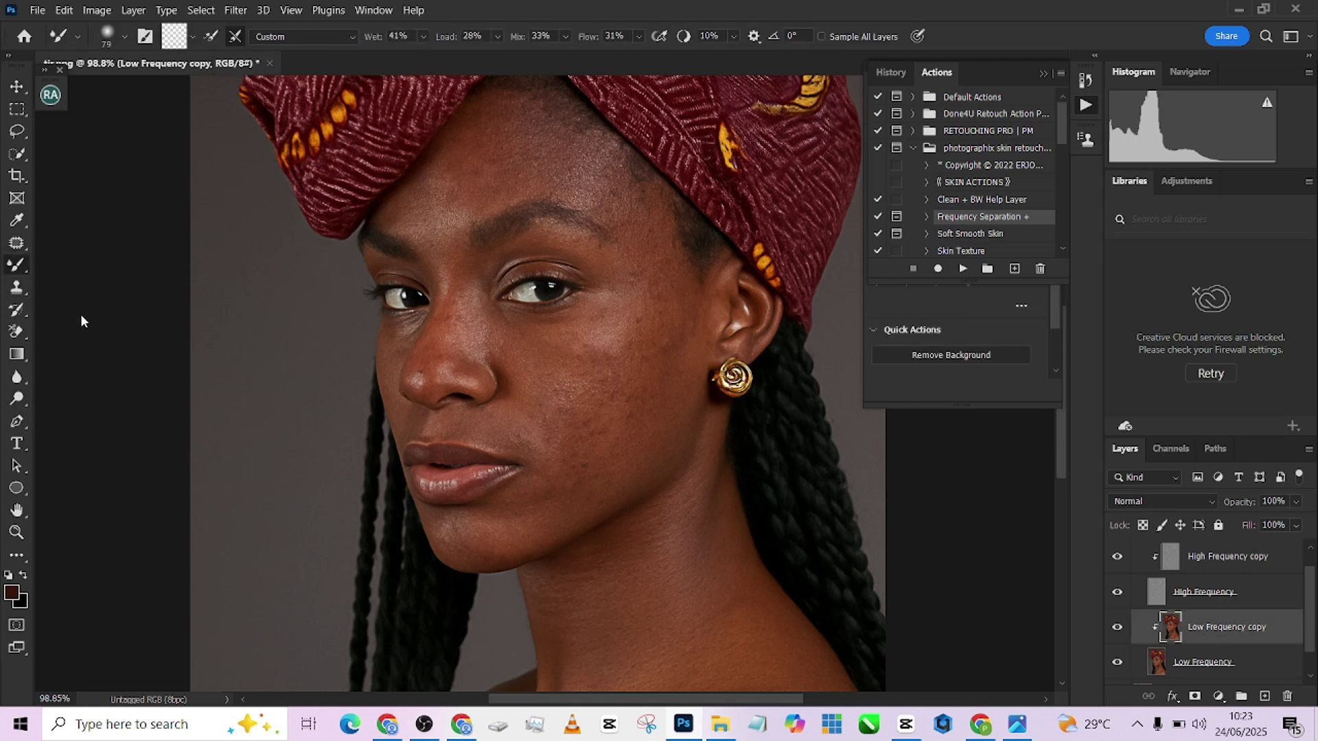
Step: Set the Mixer Brush to Wet 33% with Sample All Layers, then undo a test stroke
double_click(405, 34)
text(33)
key(Return)
drag(533, 353, 518, 430)
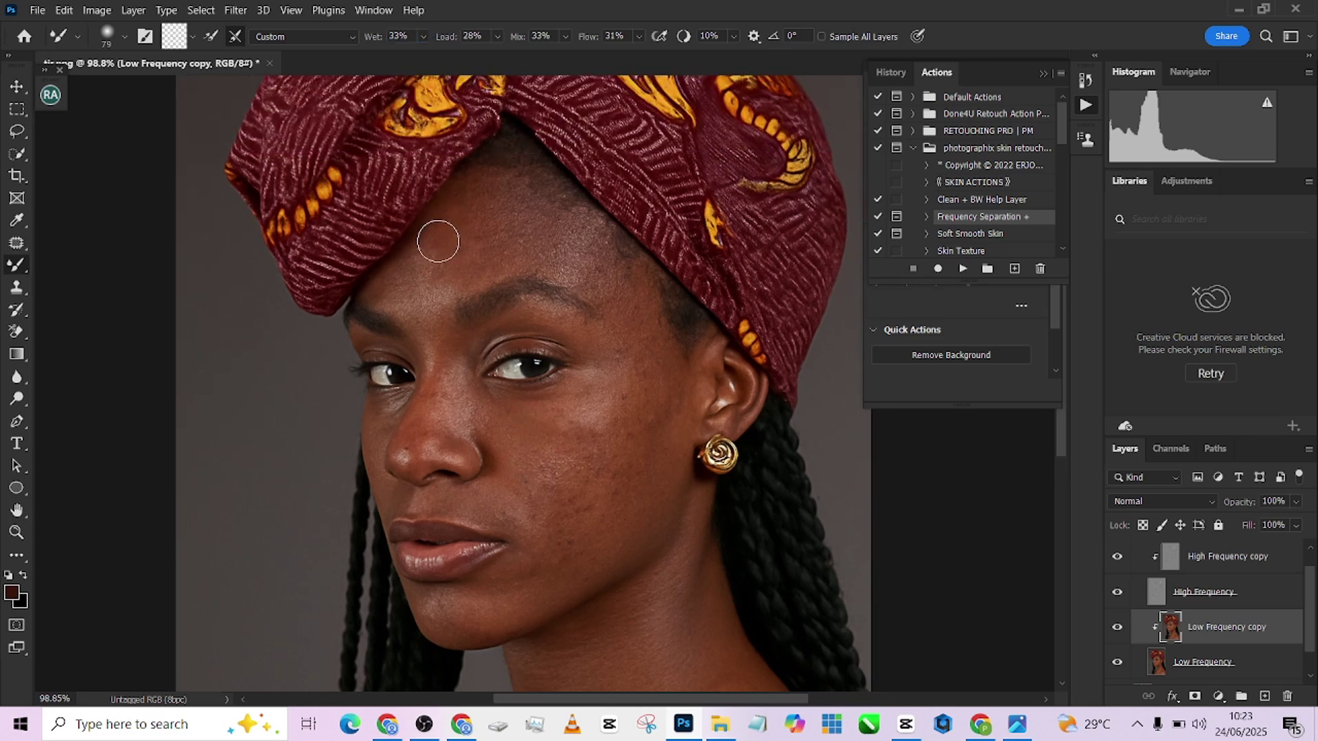
drag(436, 261, 433, 315)
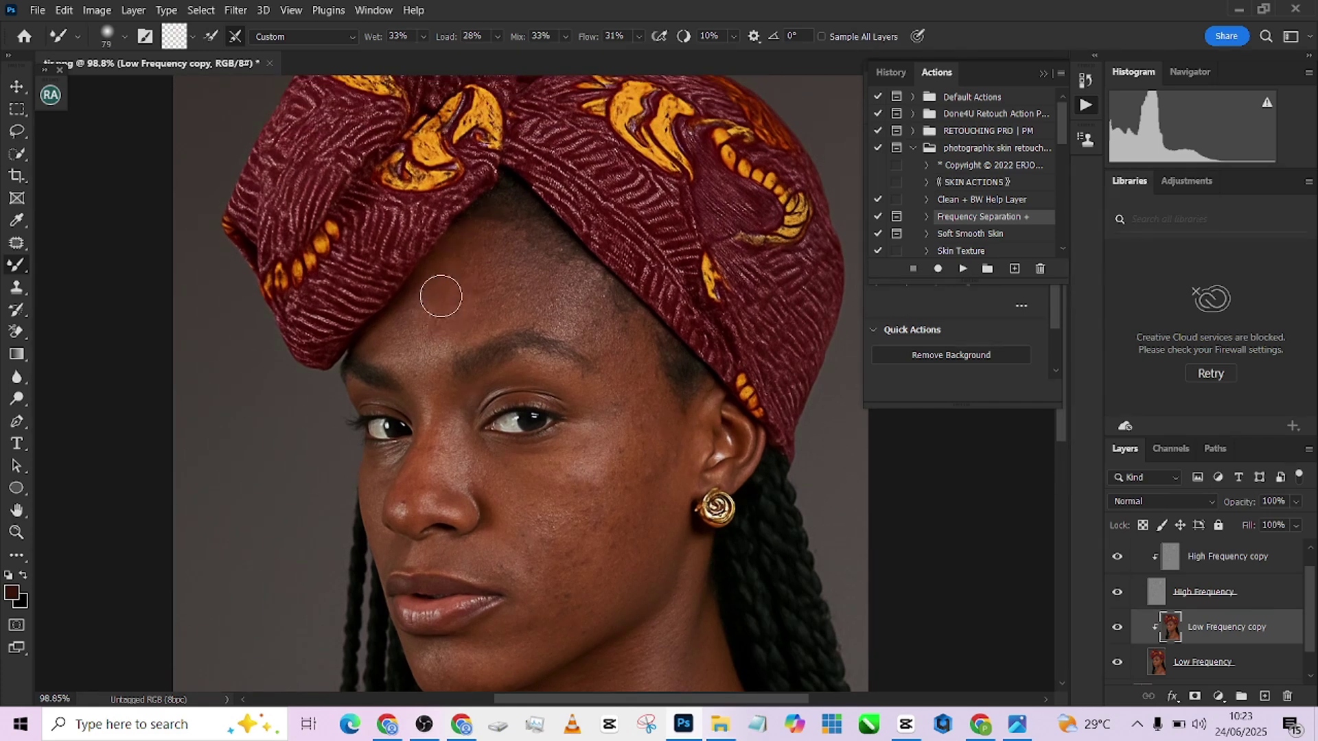
click(823, 36)
mouse_move(599, 381)
mouse_down()
mouse_move(600, 352)
mouse_move(554, 550)
mouse_up()
scroll(560, 506, up, 3)
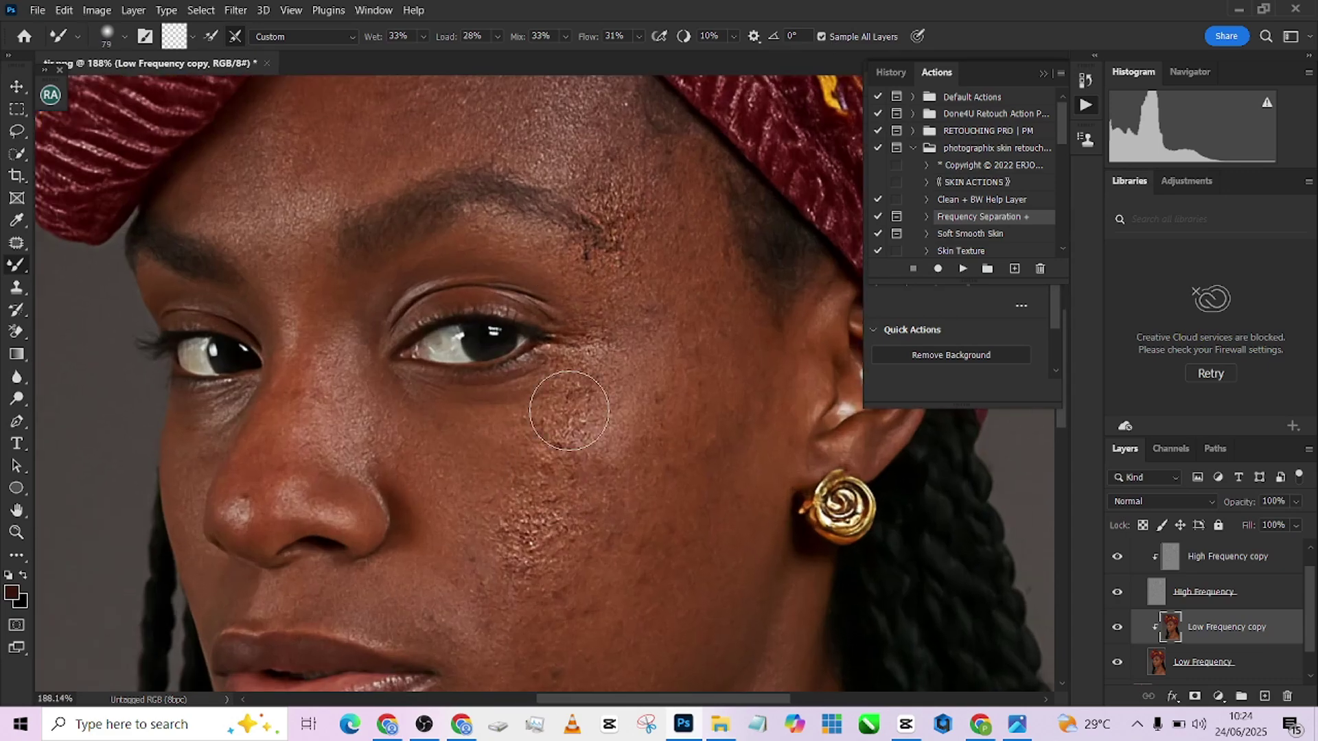
key(ctrl+z)
key(ctrl+z)
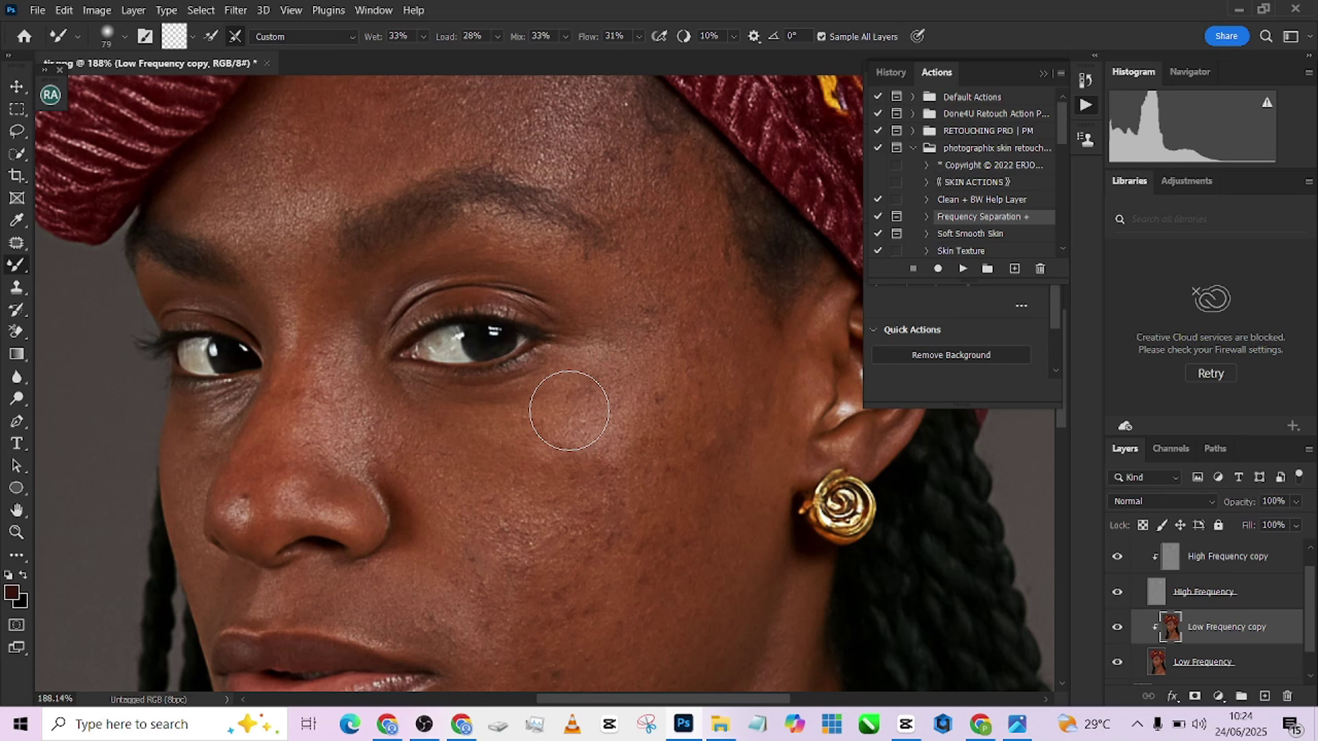
Step: Turn off Sample All Layers and target the Low Frequency copy layer
click(822, 38)
click(1214, 664)
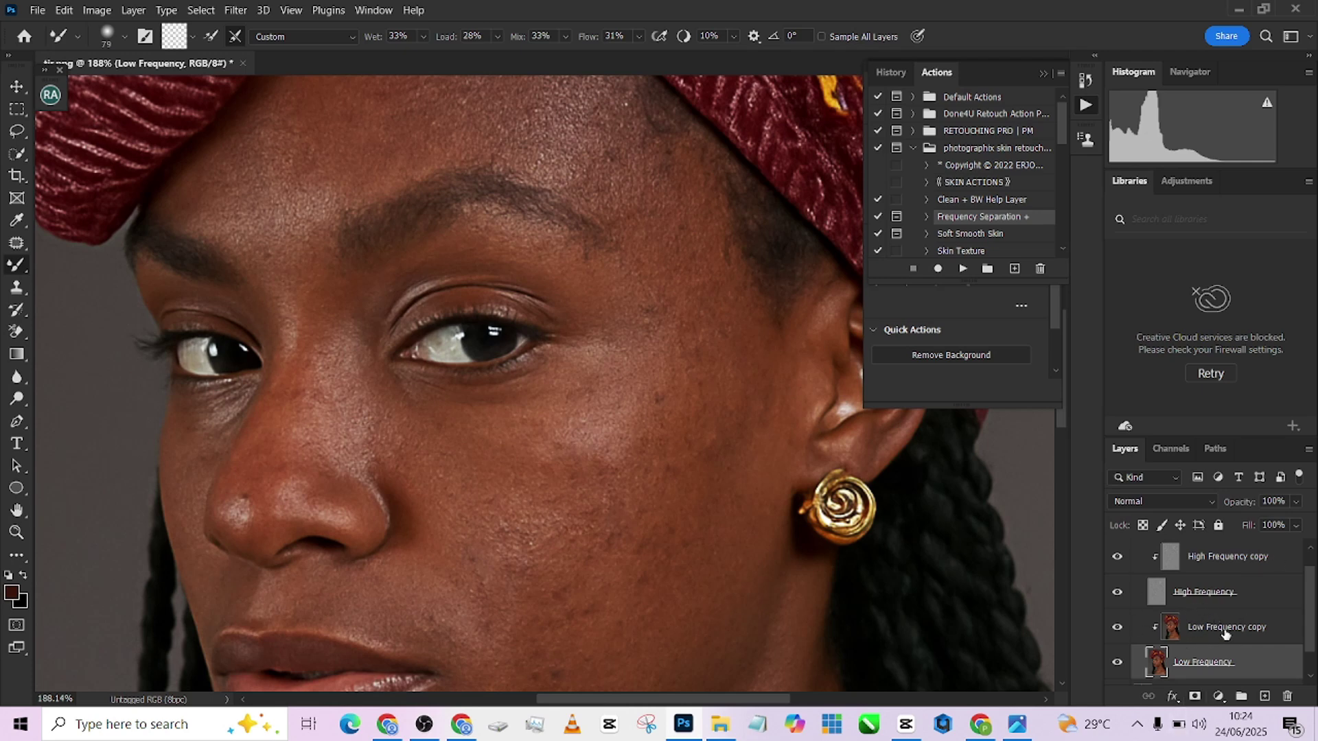
scroll(1228, 633, down, 1)
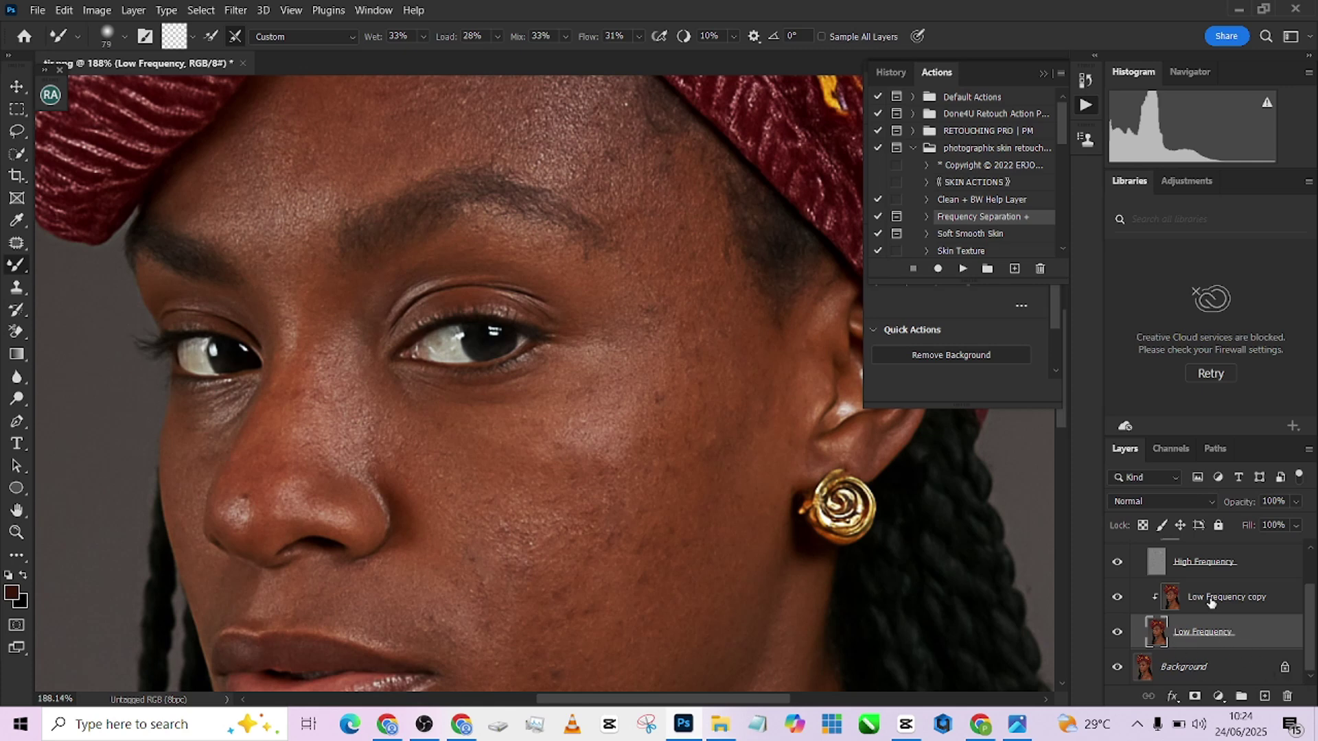
click(1210, 599)
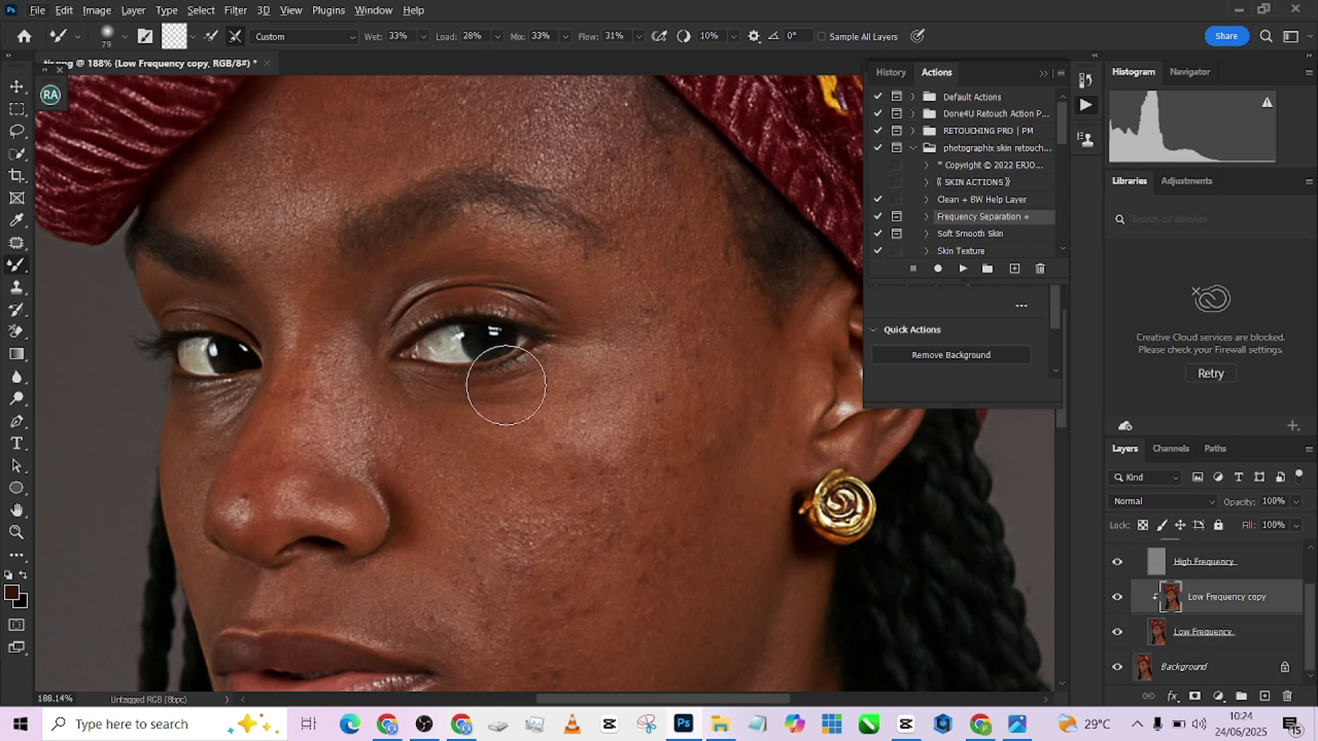
scroll(371, 299, down, 2)
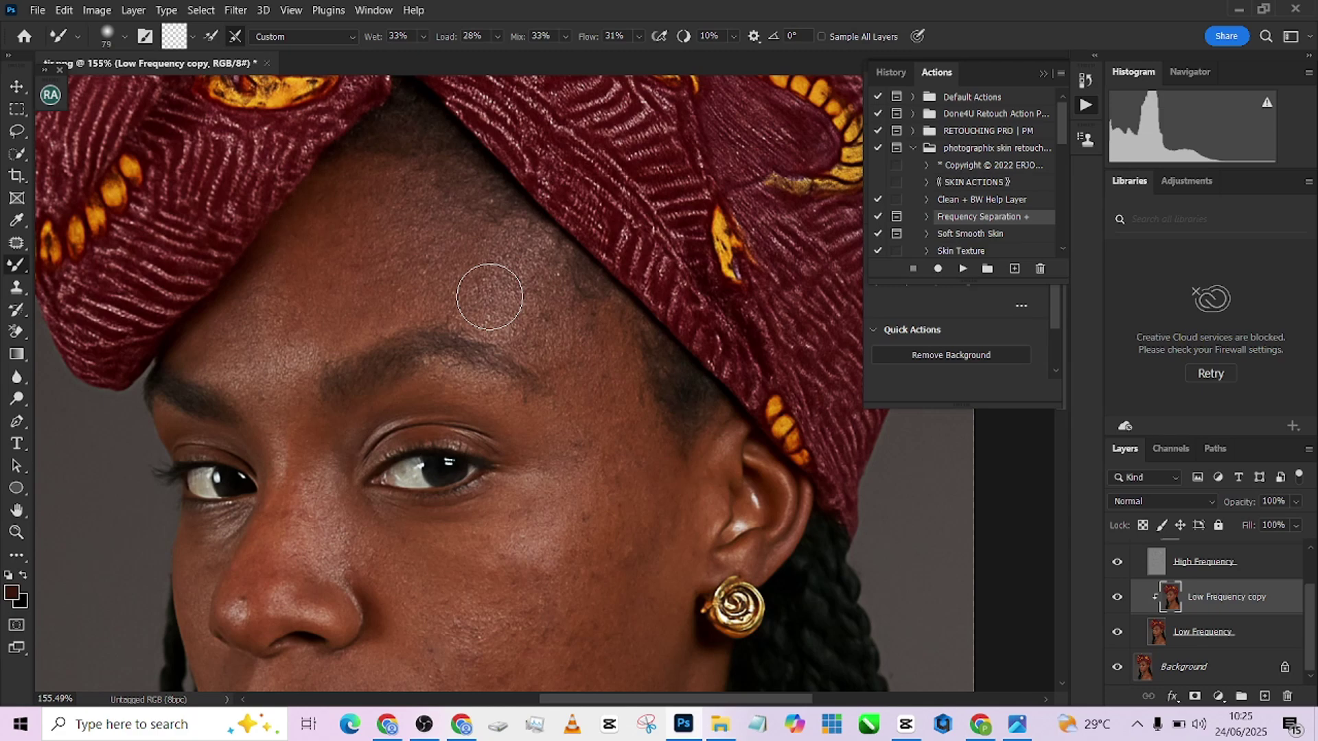
scroll(500, 403, down, 2)
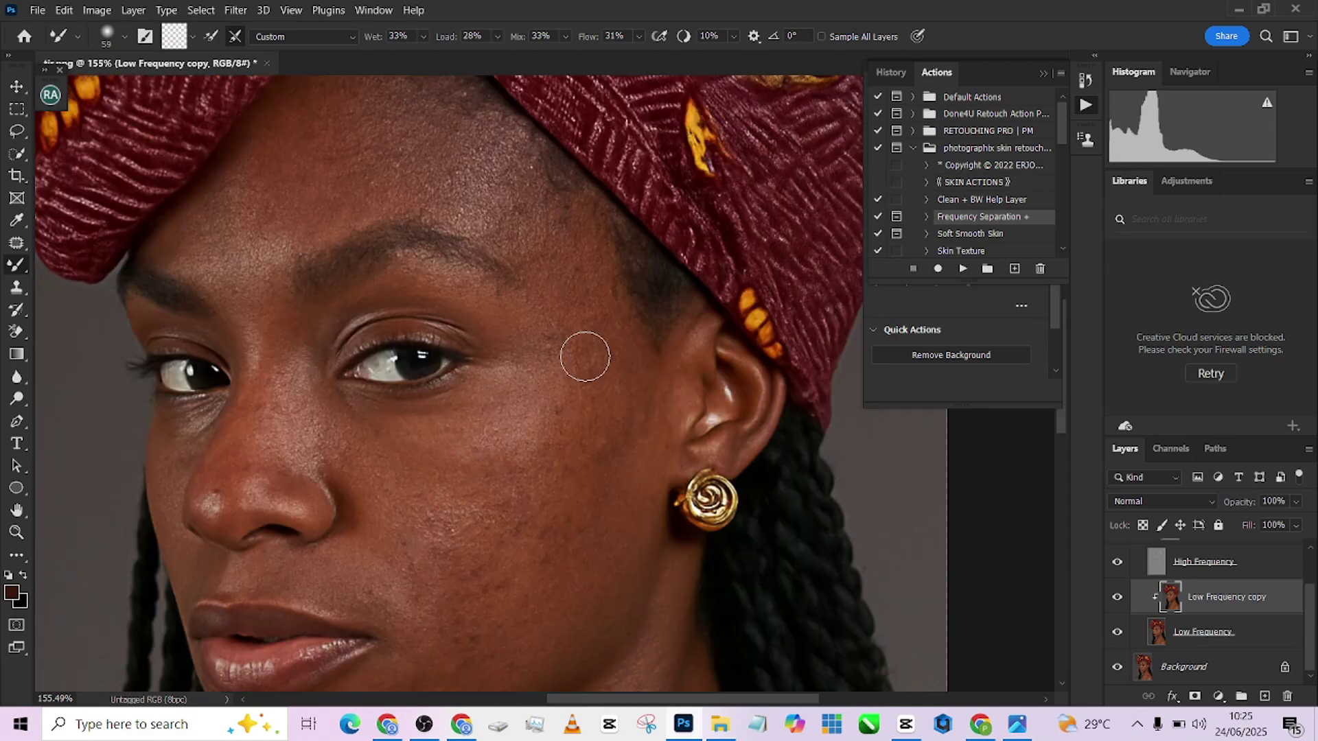
scroll(512, 479, down, 2)
Step: Blend the skin tones along the nose with a smaller mixer brush
drag(512, 479, 420, 336)
drag(406, 206, 429, 341)
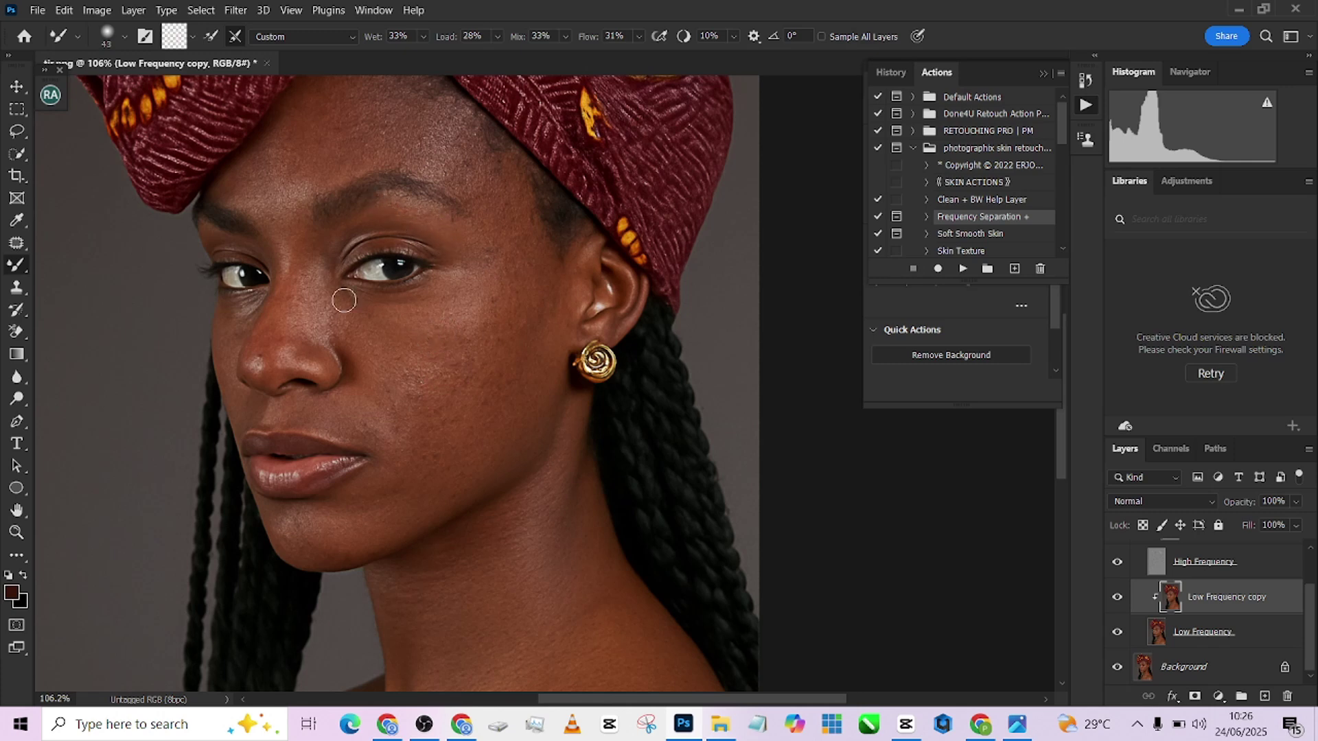
drag(291, 302, 286, 302)
mouse_move(268, 357)
mouse_down()
mouse_move(270, 368)
mouse_move(307, 361)
mouse_move(289, 364)
mouse_move(301, 347)
mouse_up()
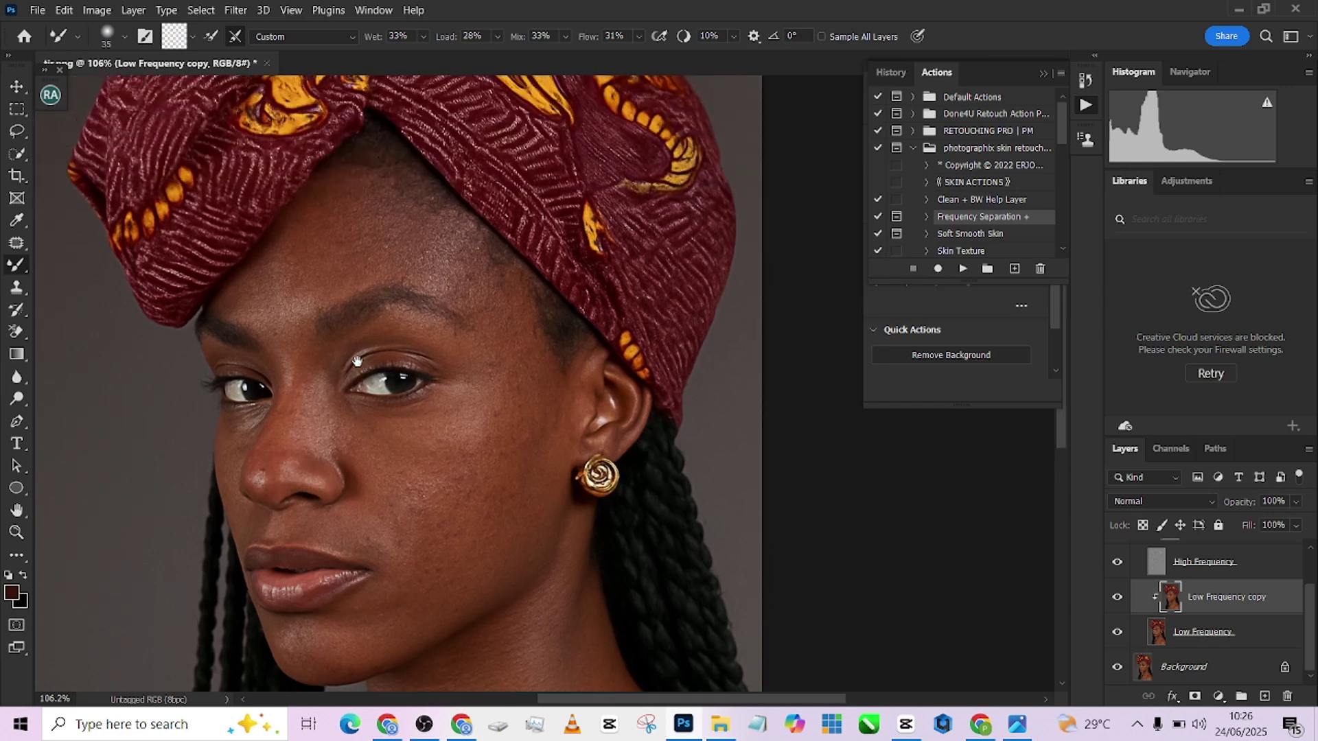
Step: Blend the forehead skin above the brow and the cheek beside the eye
scroll(312, 302, up, 3)
drag(315, 248, 329, 314)
mouse_move(289, 354)
mouse_down()
mouse_move(322, 352)
mouse_move(365, 342)
mouse_move(347, 345)
mouse_move(408, 315)
mouse_move(409, 292)
mouse_move(349, 296)
mouse_move(362, 266)
mouse_move(343, 280)
mouse_move(473, 355)
mouse_move(451, 335)
mouse_up()
key(bracketright)
mouse_move(503, 437)
mouse_down()
mouse_move(474, 346)
mouse_move(431, 321)
mouse_move(441, 352)
mouse_move(507, 333)
mouse_up()
drag(495, 421, 407, 254)
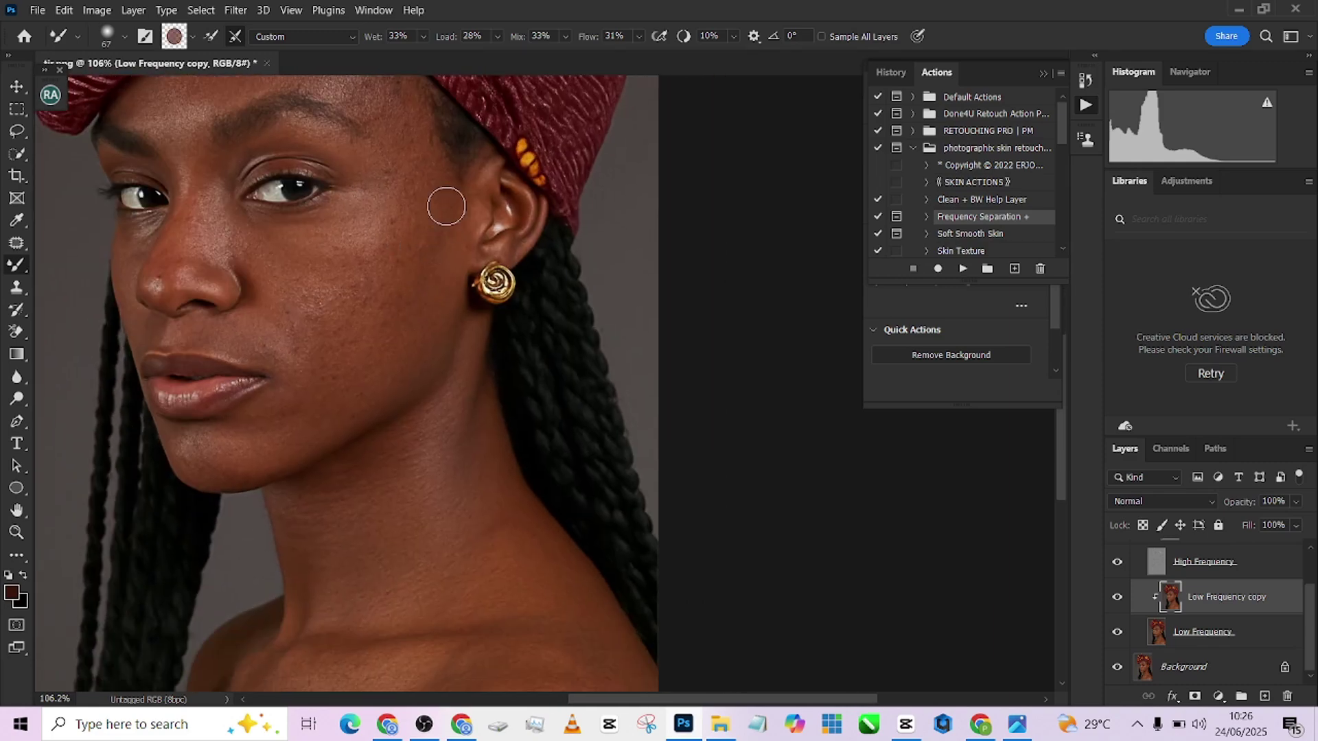
scroll(427, 426, down, 3)
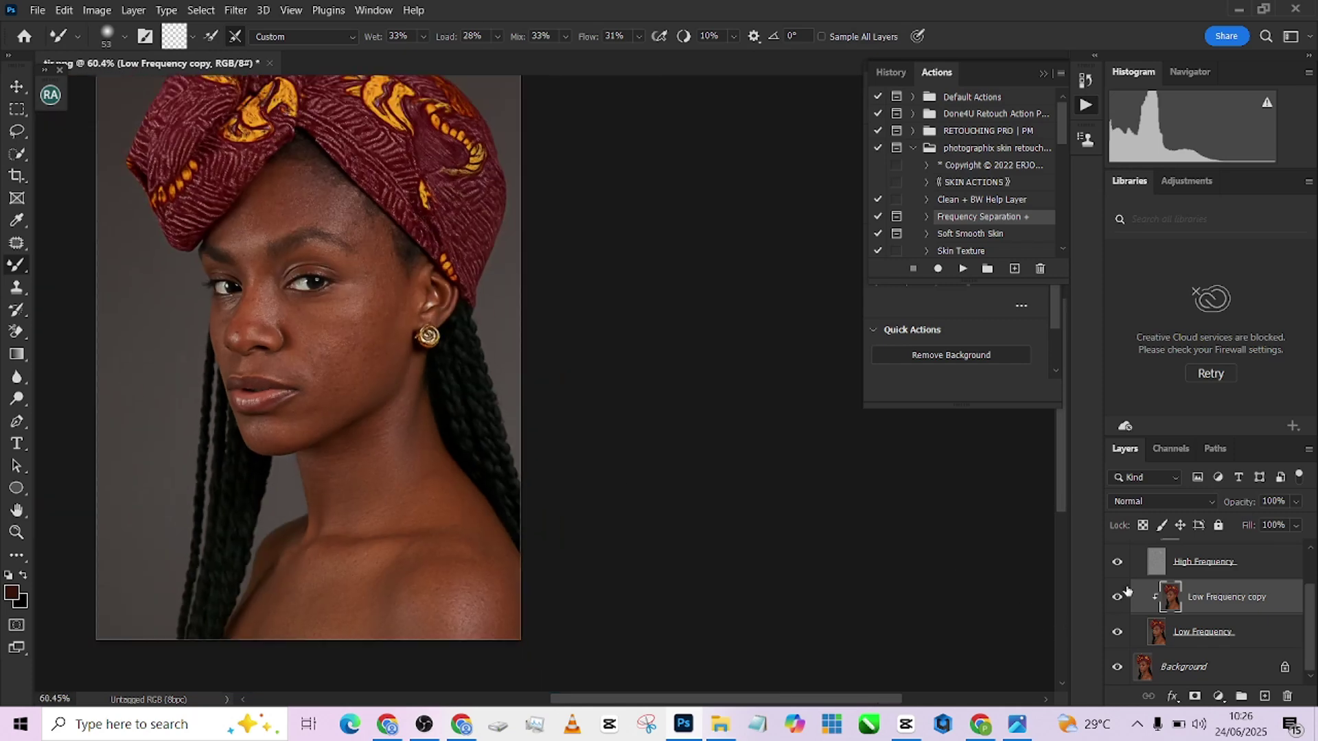
Step: Toggle the Fs + group's visibility off and on to compare the retouch
scroll(1116, 567, up, 2)
click(1117, 551)
click(1117, 551)
scroll(317, 374, up, 2)
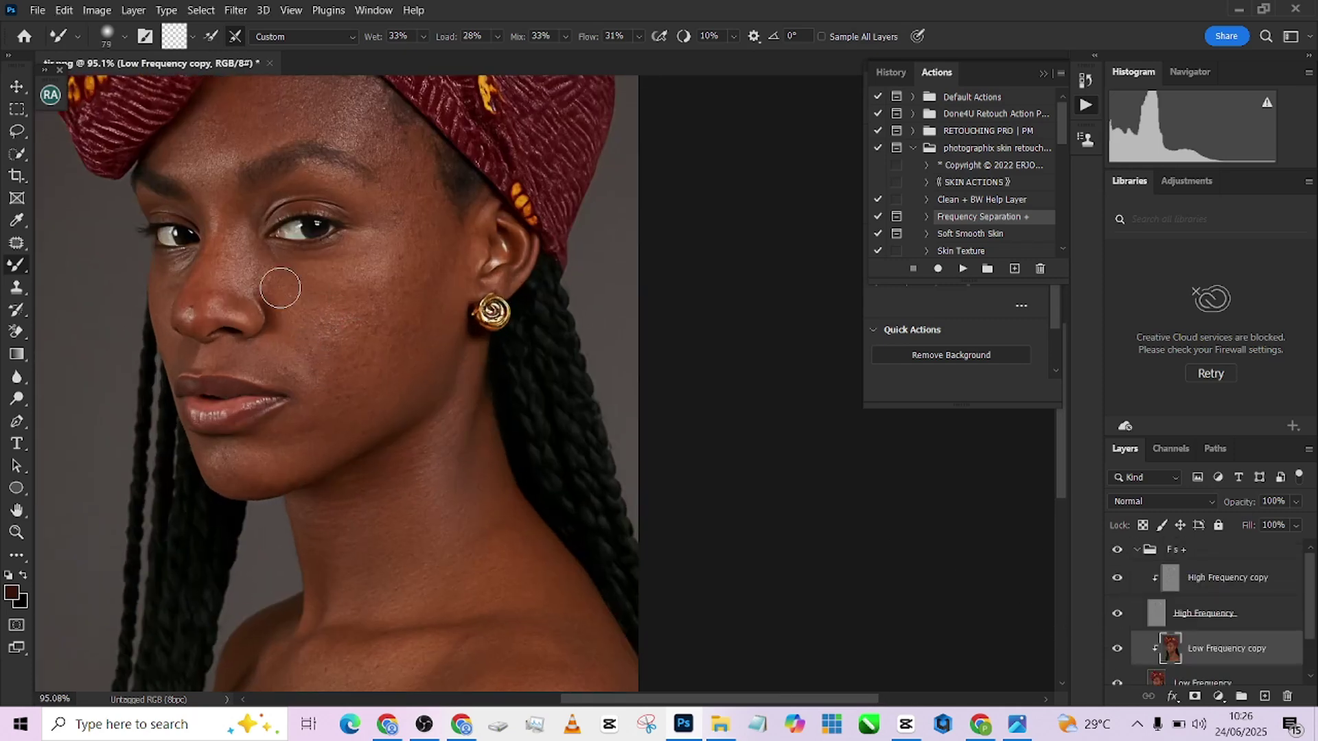
scroll(449, 288, down, 3)
scroll(508, 526, up, 2)
Step: Blend the skin tones across the shoulder and the lower-left chest
key(bracketright)
key(bracketright)
drag(476, 527, 515, 561)
alt+right_click(368, 501)
drag(271, 558, 373, 477)
alt+right_click(450, 349)
scroll(484, 384, down, 2)
drag(442, 382, 471, 476)
scroll(471, 476, up, 2)
drag(405, 614, 443, 433)
key(bracketleft)
key(bracketleft)
key(bracketleft)
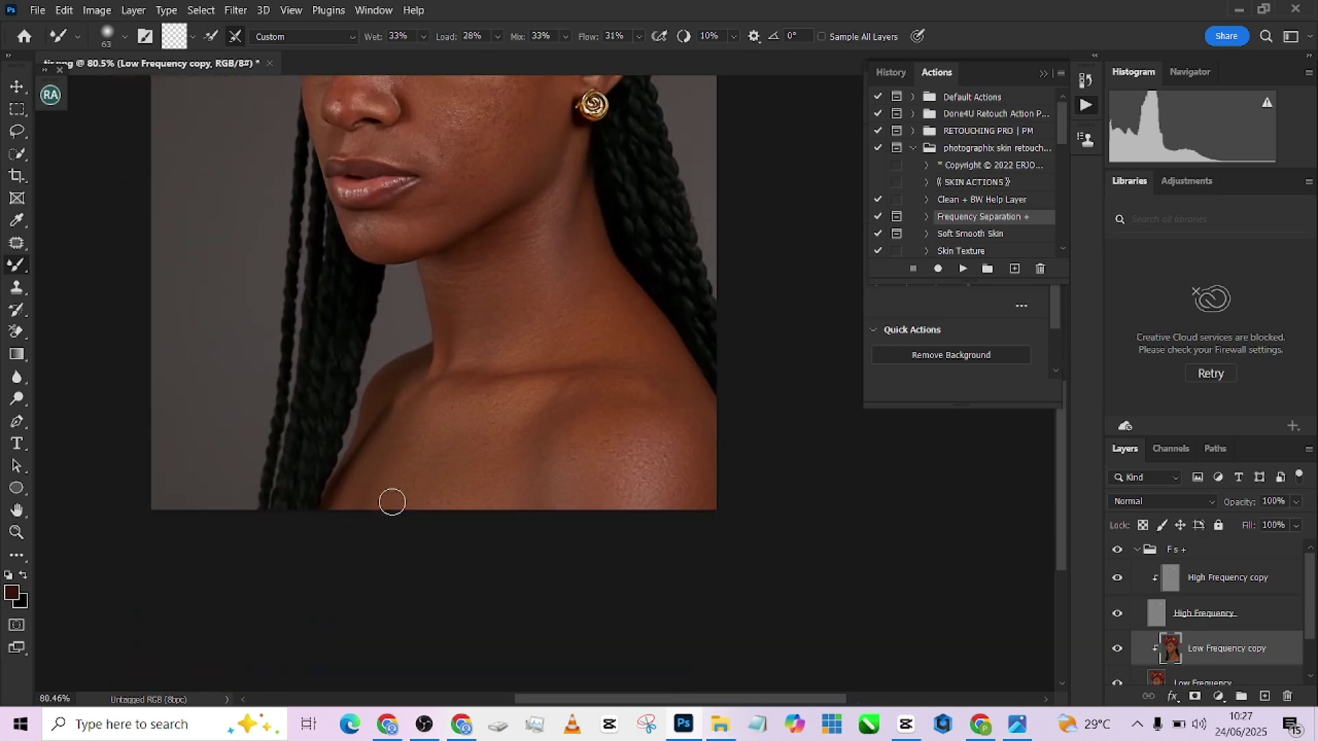
key(bracketright)
key(bracketright)
key(bracketright)
key(bracketright)
Step: Blend the skin over the cheekbone, temple and forehead
scroll(566, 301, down, 2)
drag(501, 256, 468, 461)
alt+right_click(479, 295)
drag(479, 295, 504, 276)
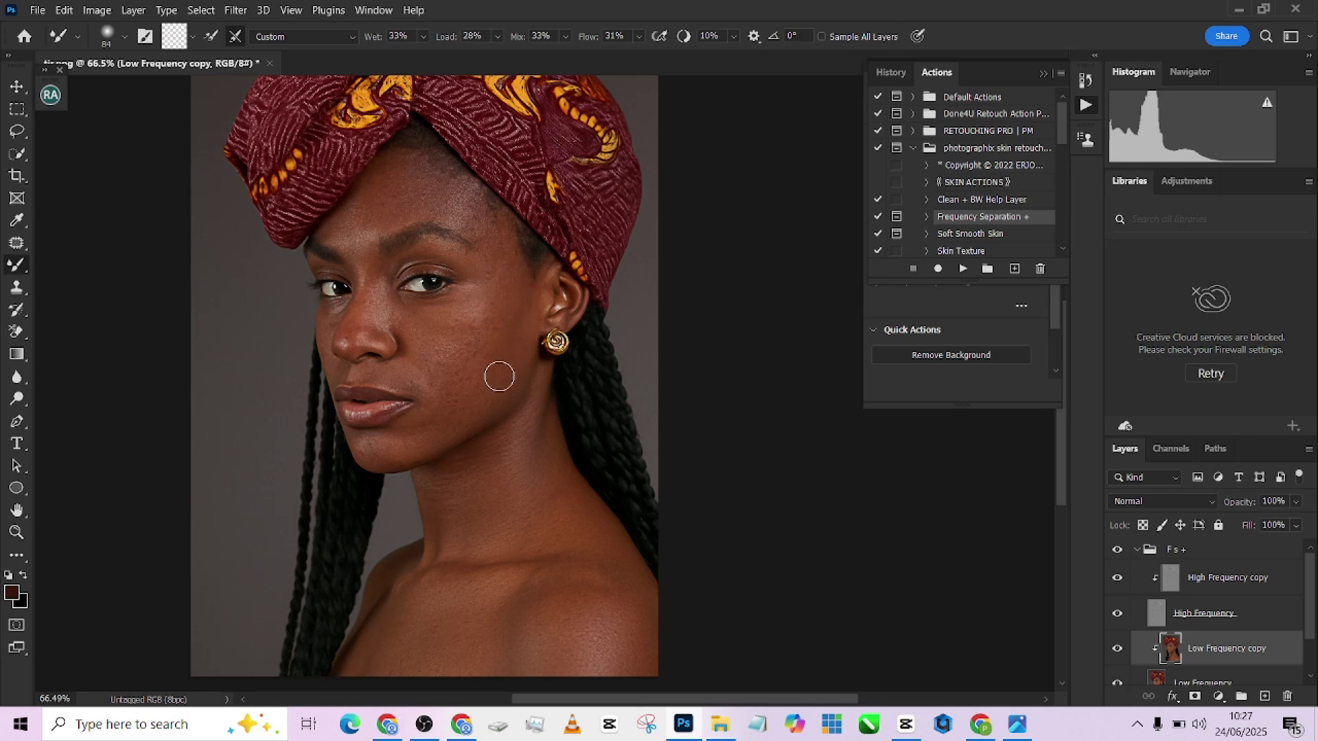
scroll(446, 432, up, 3)
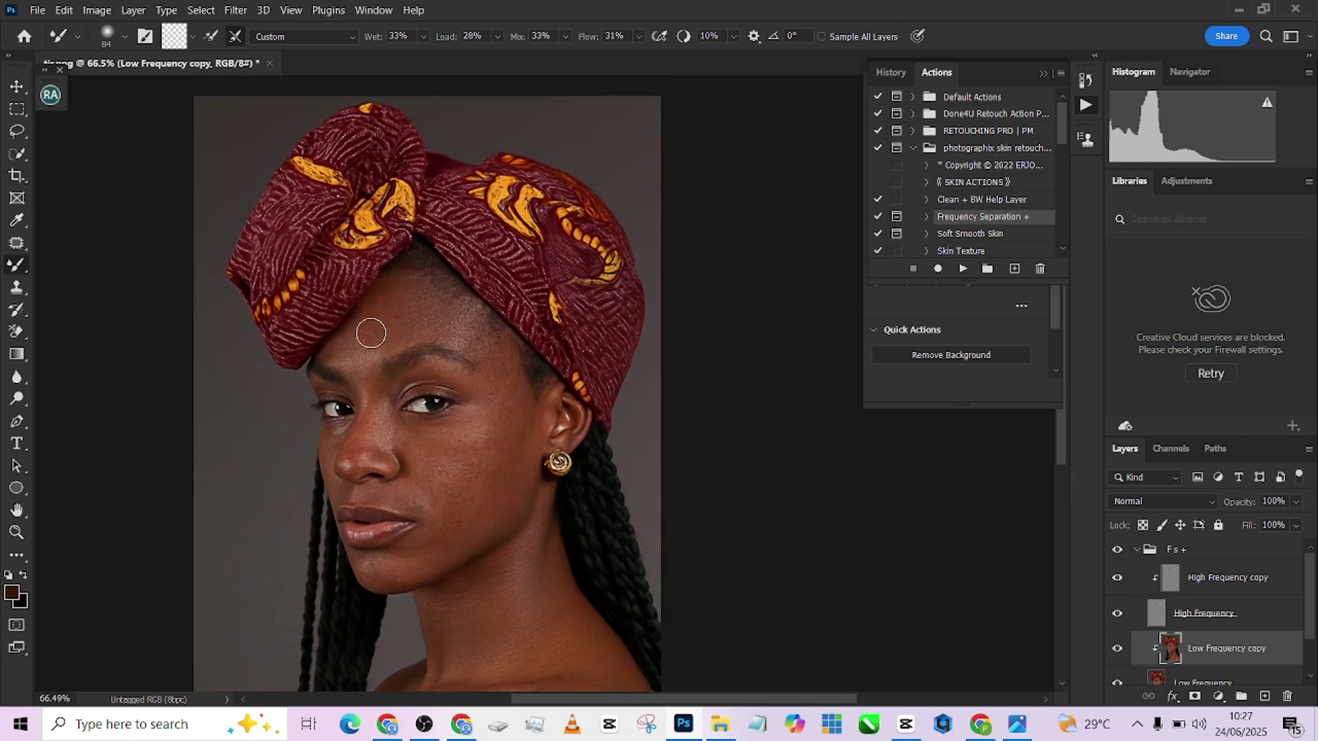
drag(372, 330, 353, 361)
Step: Blend the skin beside the mouth corner with a smaller brush
drag(461, 319, 491, 277)
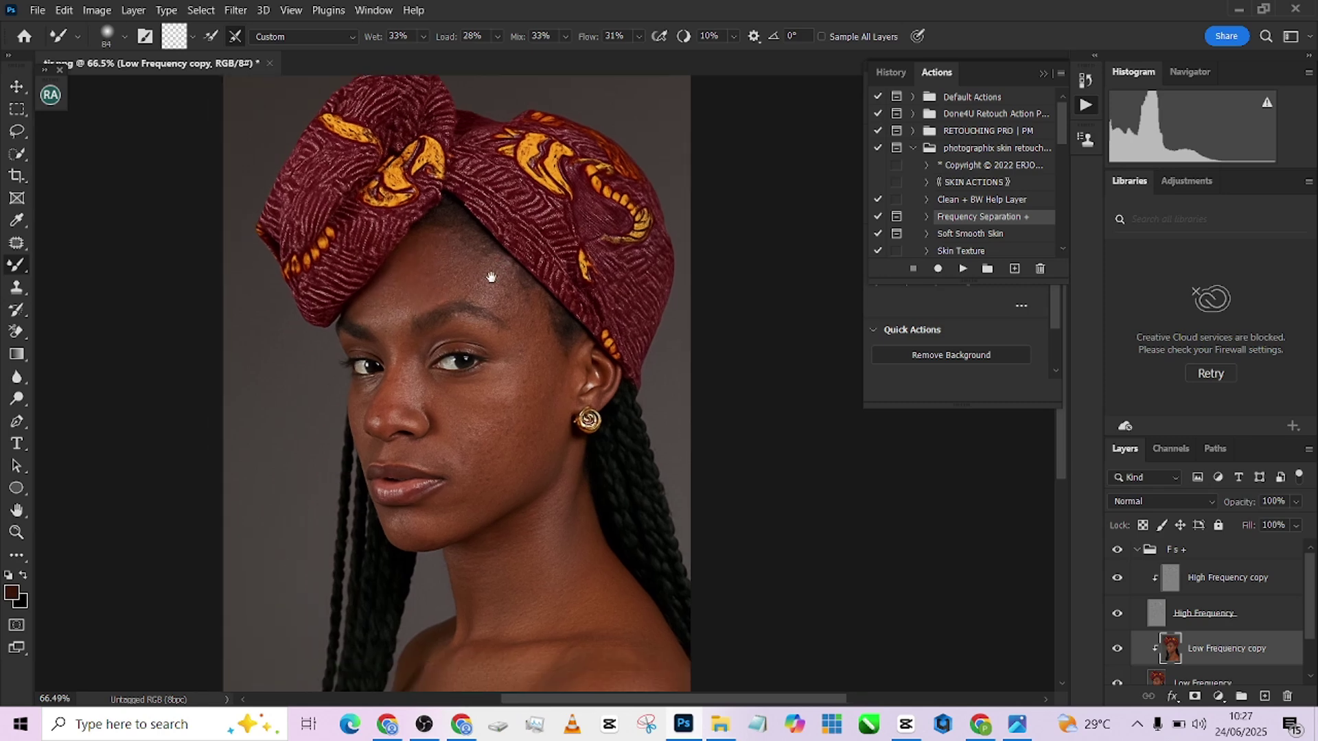
scroll(505, 466, up, 5)
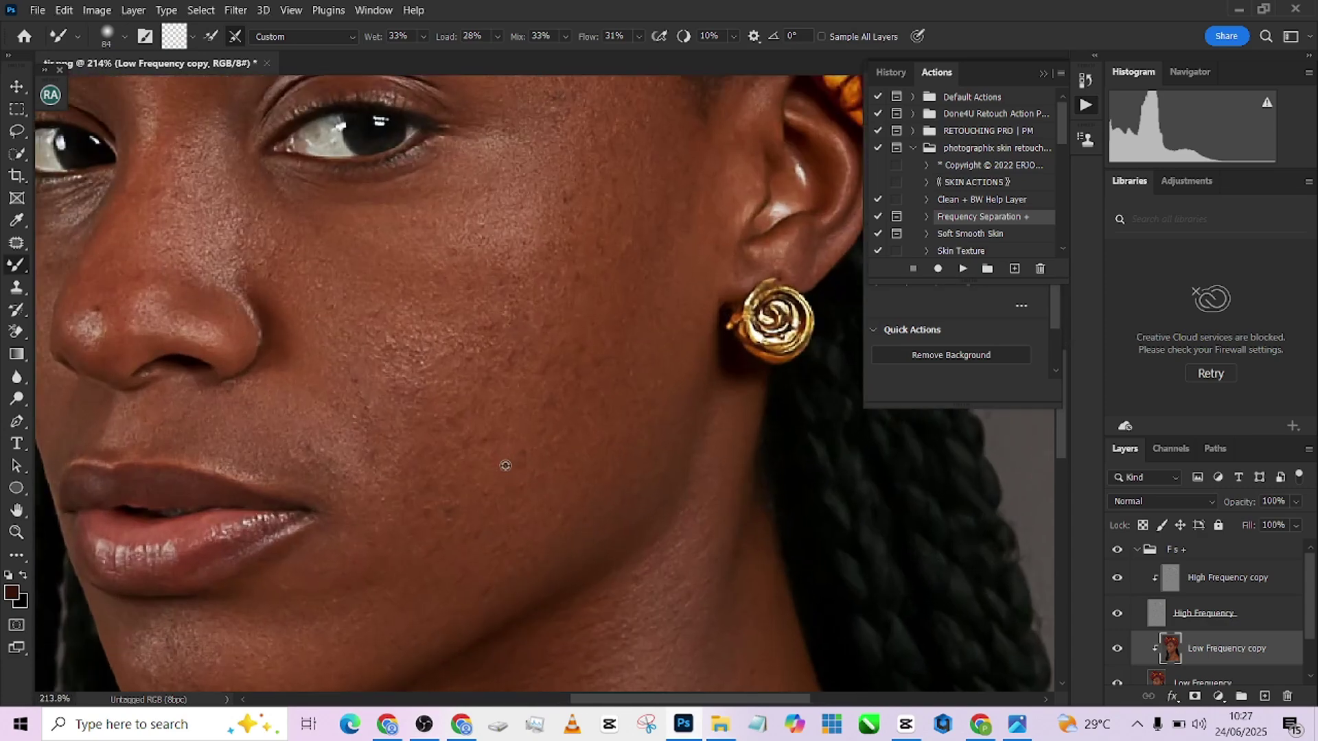
scroll(505, 465, down, 6)
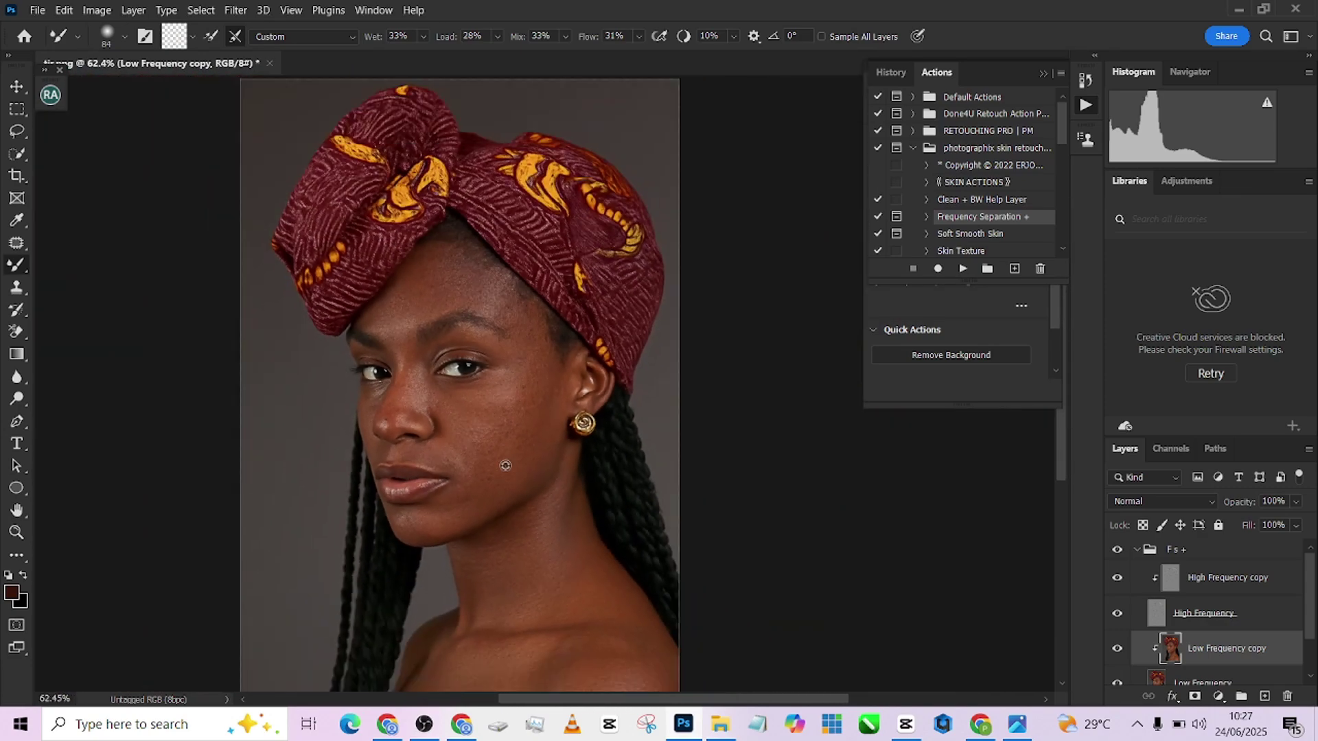
scroll(505, 465, up, 1)
drag(471, 469, 486, 410)
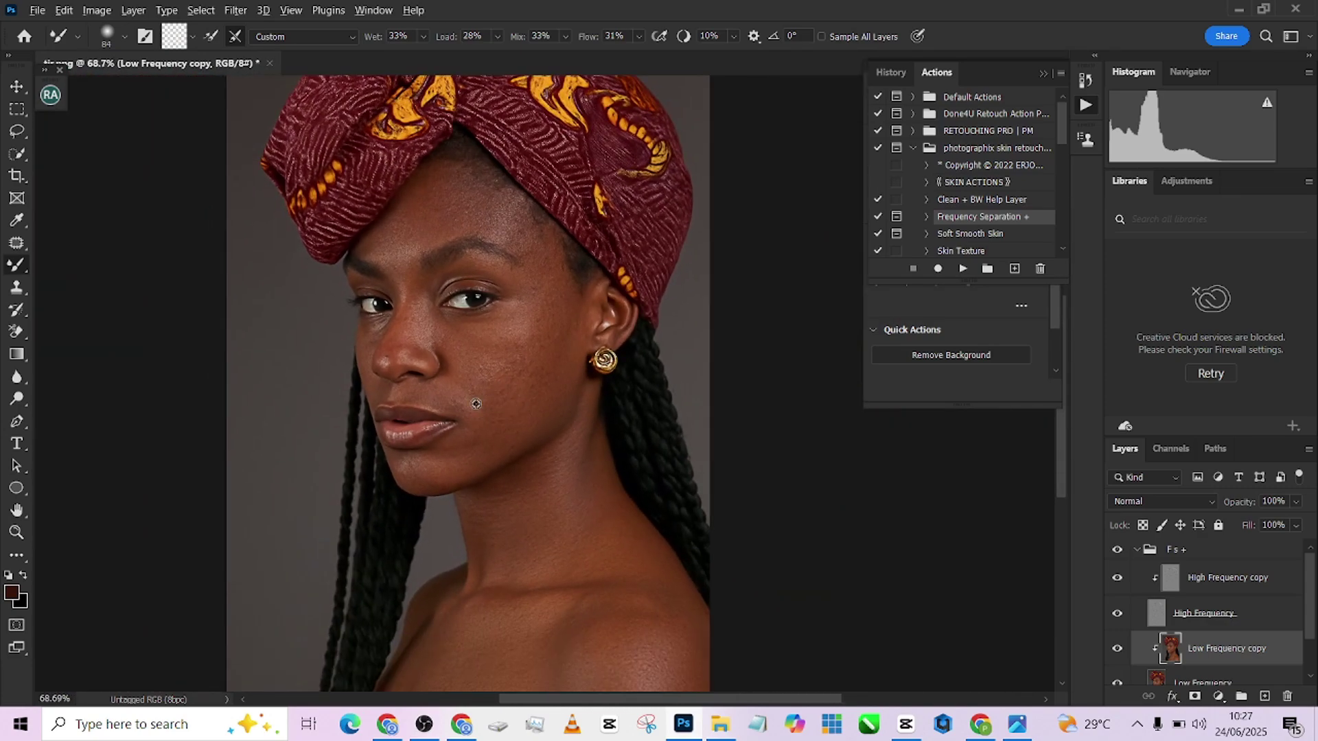
alt+right_click(476, 404)
alt+right_click(484, 402)
drag(470, 431, 463, 422)
scroll(478, 396, up, 12)
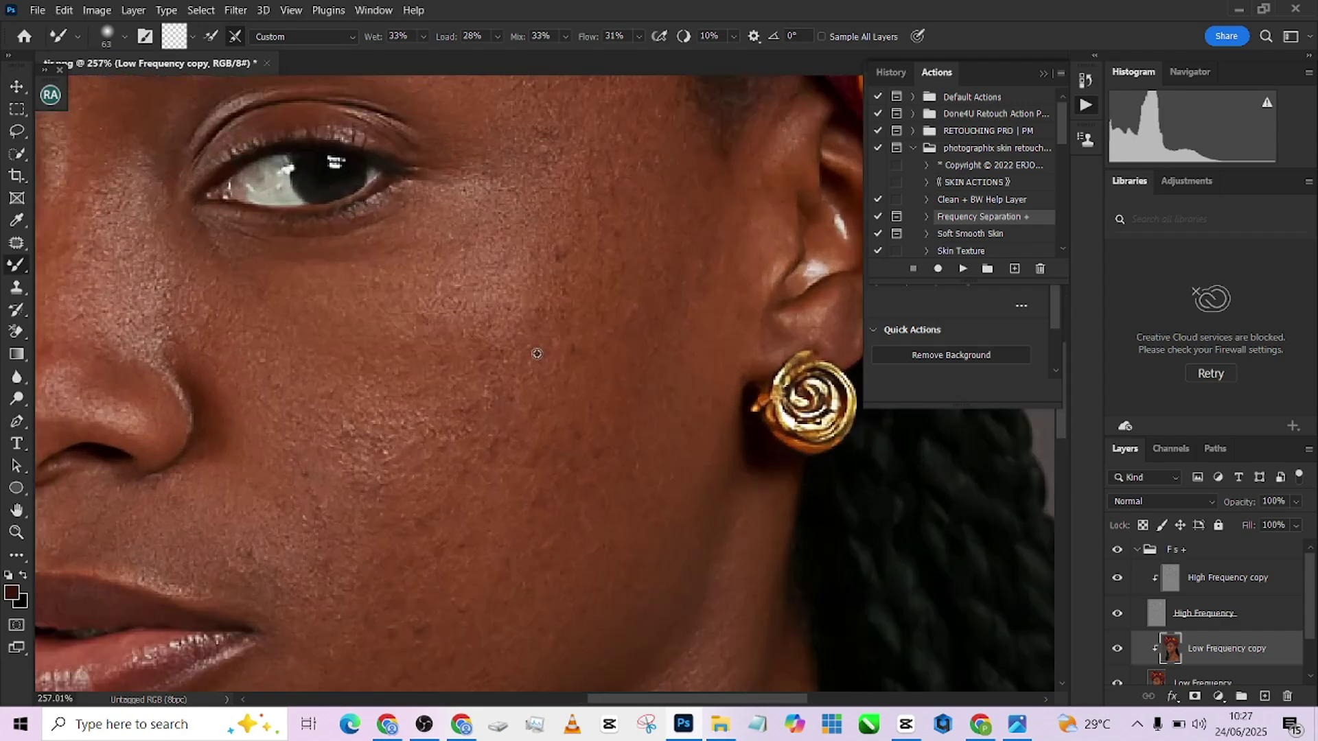
scroll(423, 235, down, 9)
scroll(423, 235, down, 5)
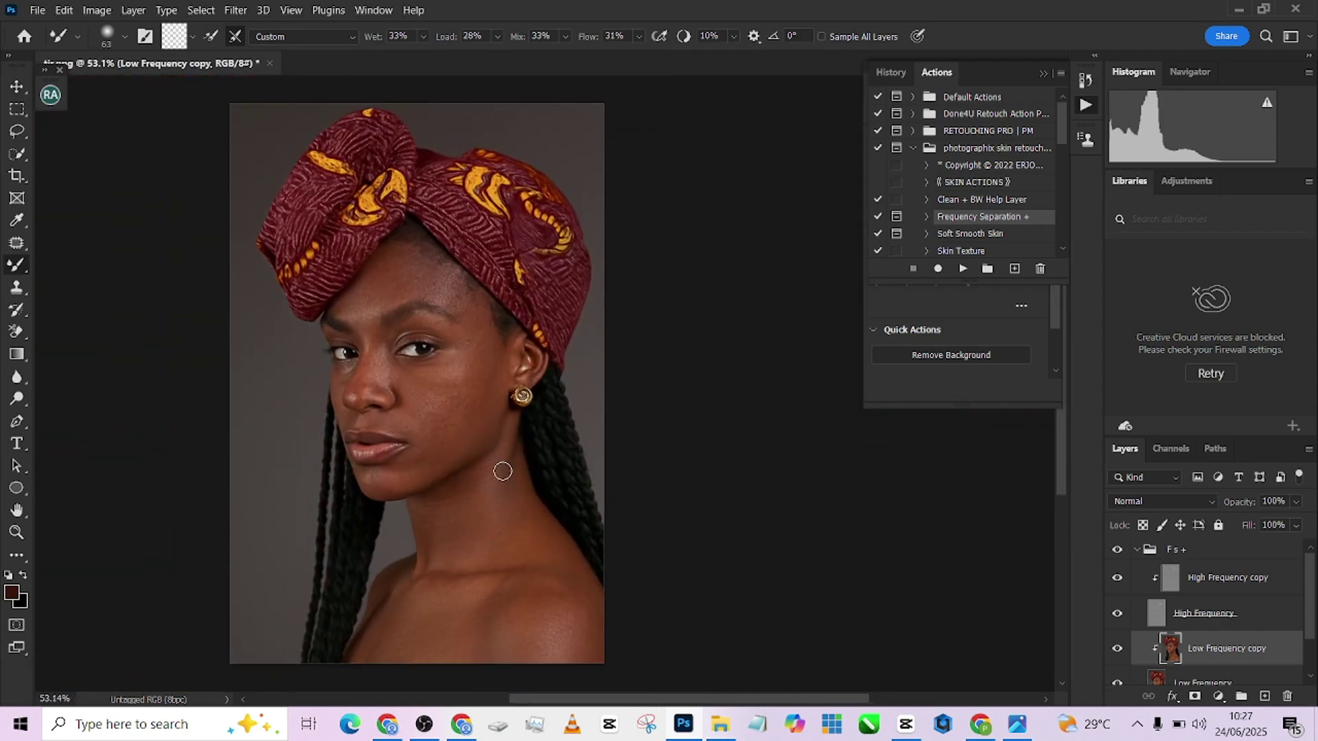
scroll(424, 432, up, 3)
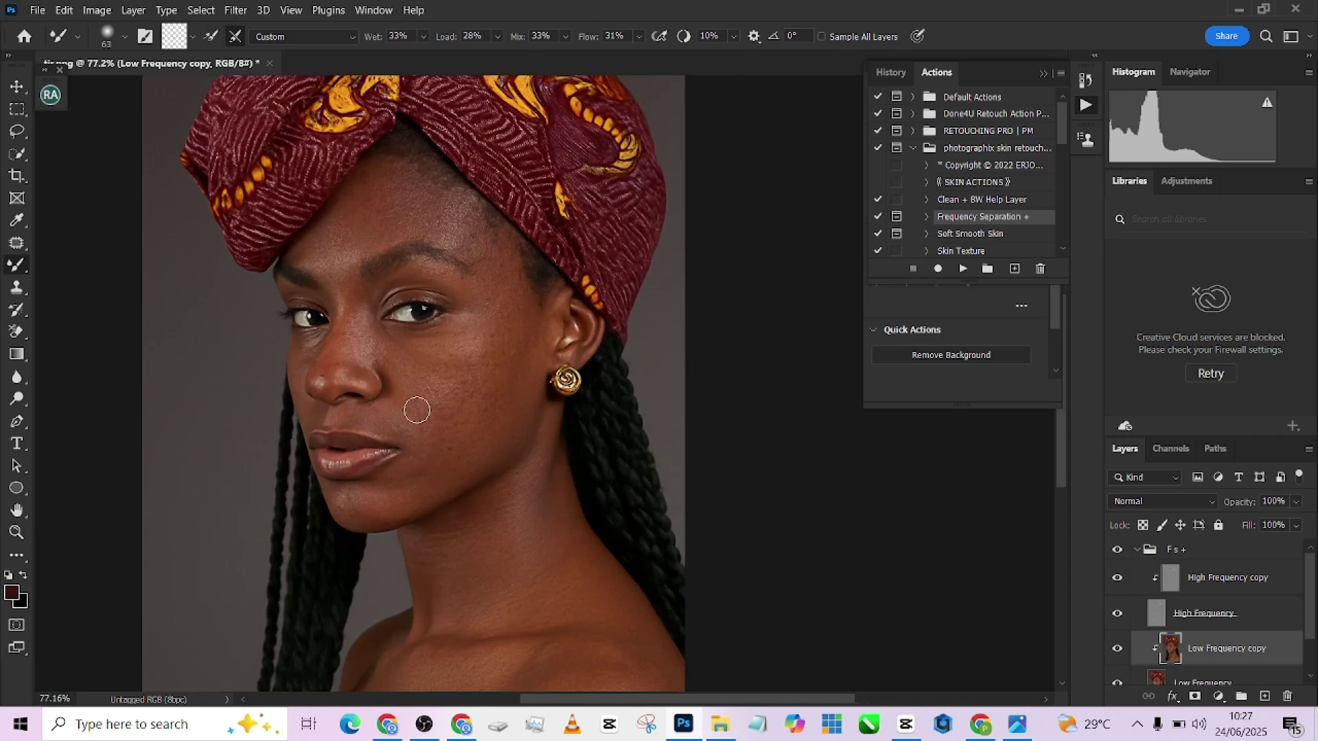
mouse_move(423, 448)
mouse_down()
mouse_move(416, 426)
mouse_move(454, 423)
mouse_up()
Step: Blend the neck and jaw skin, ending with the brush enlarged to 80 px
scroll(467, 381, down, 3)
scroll(557, 552, up, 4)
mouse_move(557, 552)
mouse_down()
mouse_move(525, 574)
mouse_move(513, 559)
mouse_move(526, 527)
mouse_move(581, 516)
mouse_move(585, 600)
mouse_move(628, 553)
mouse_move(631, 585)
mouse_move(652, 559)
mouse_up()
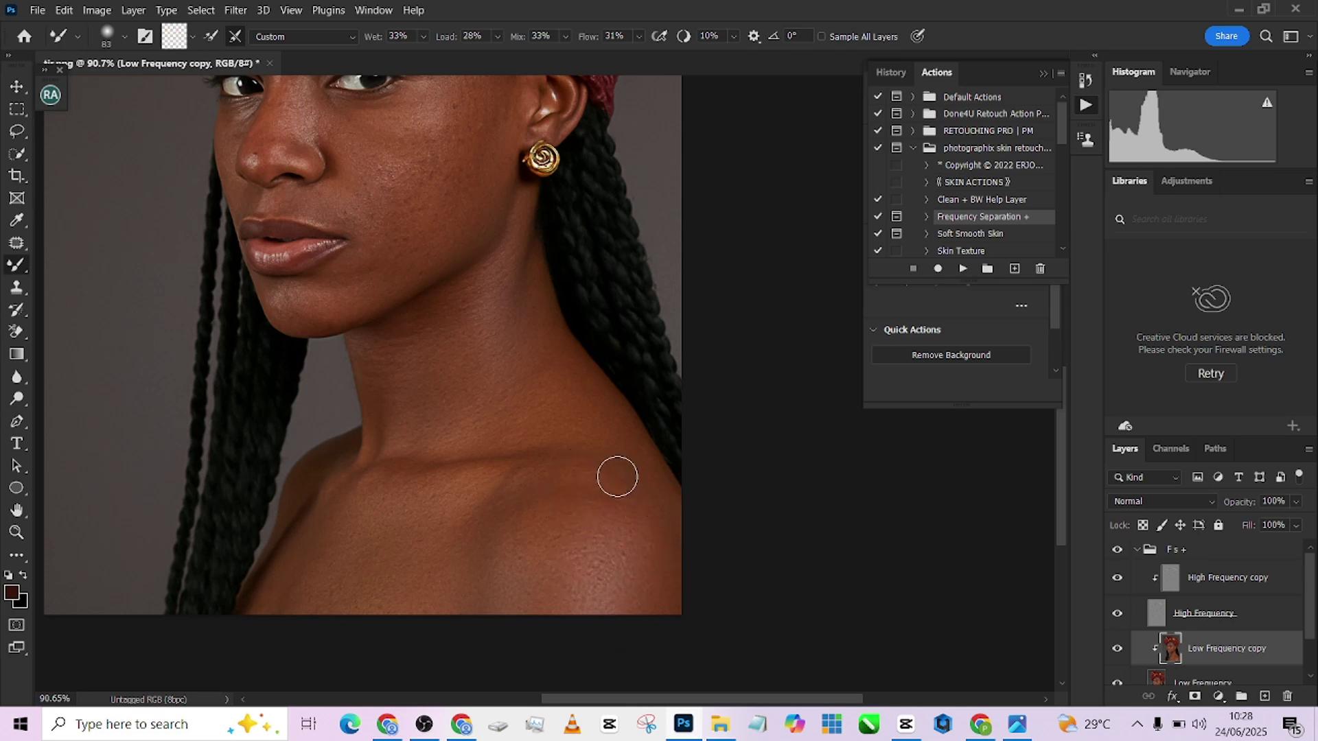
scroll(503, 405, down, 3)
scroll(412, 278, up, 3)
key(bracketleft)
key(bracketleft)
key(bracketleft)
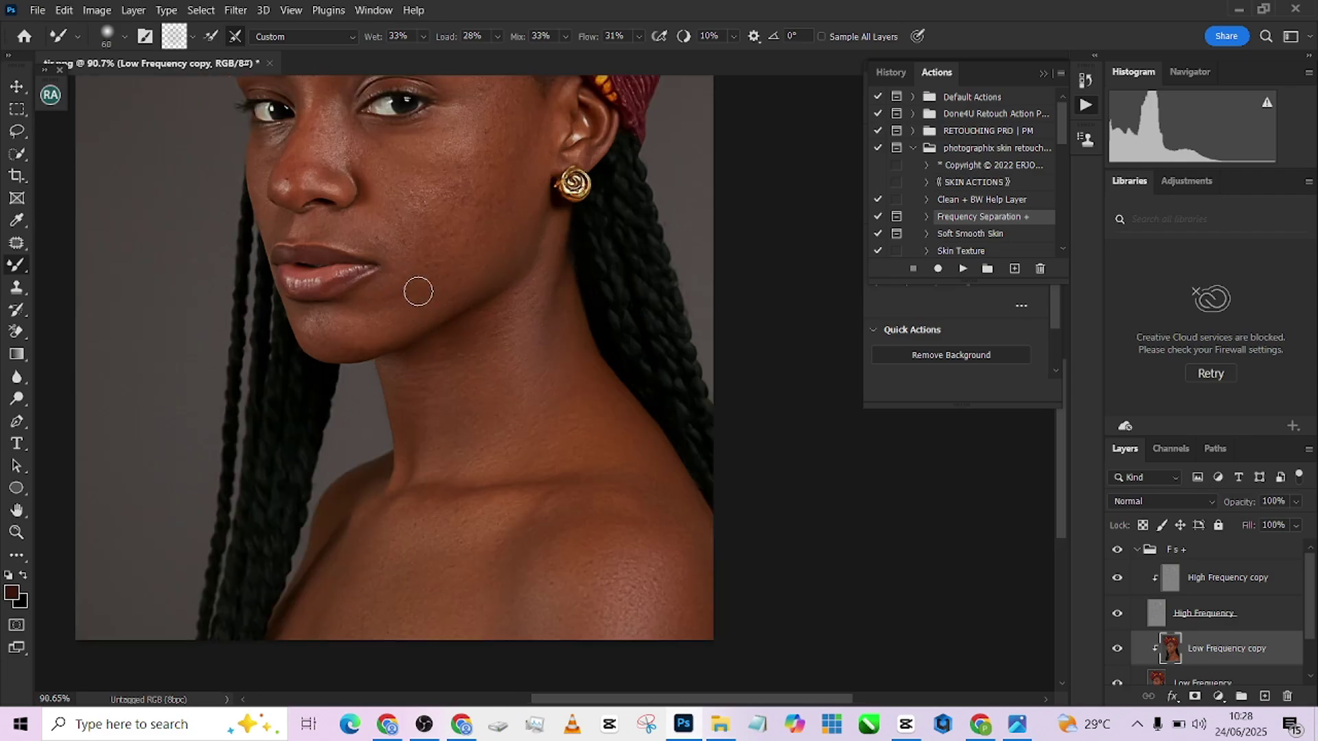
drag(427, 295, 452, 617)
scroll(451, 271, down, 2)
key(bracketright)
key(bracketright)
key(bracketright)
mouse_move(480, 549)
mouse_down()
mouse_move(451, 268)
mouse_move(513, 510)
mouse_move(480, 309)
mouse_up()
scroll(494, 294, up, 1)
key(bracketleft)
key(bracketleft)
scroll(546, 373, down, 2)
key(bracketright)
key(bracketright)
key(bracketright)
scroll(572, 349, down, 2)
key(bracketright)
key(bracketright)
key(bracketright)
drag(621, 489, 598, 550)
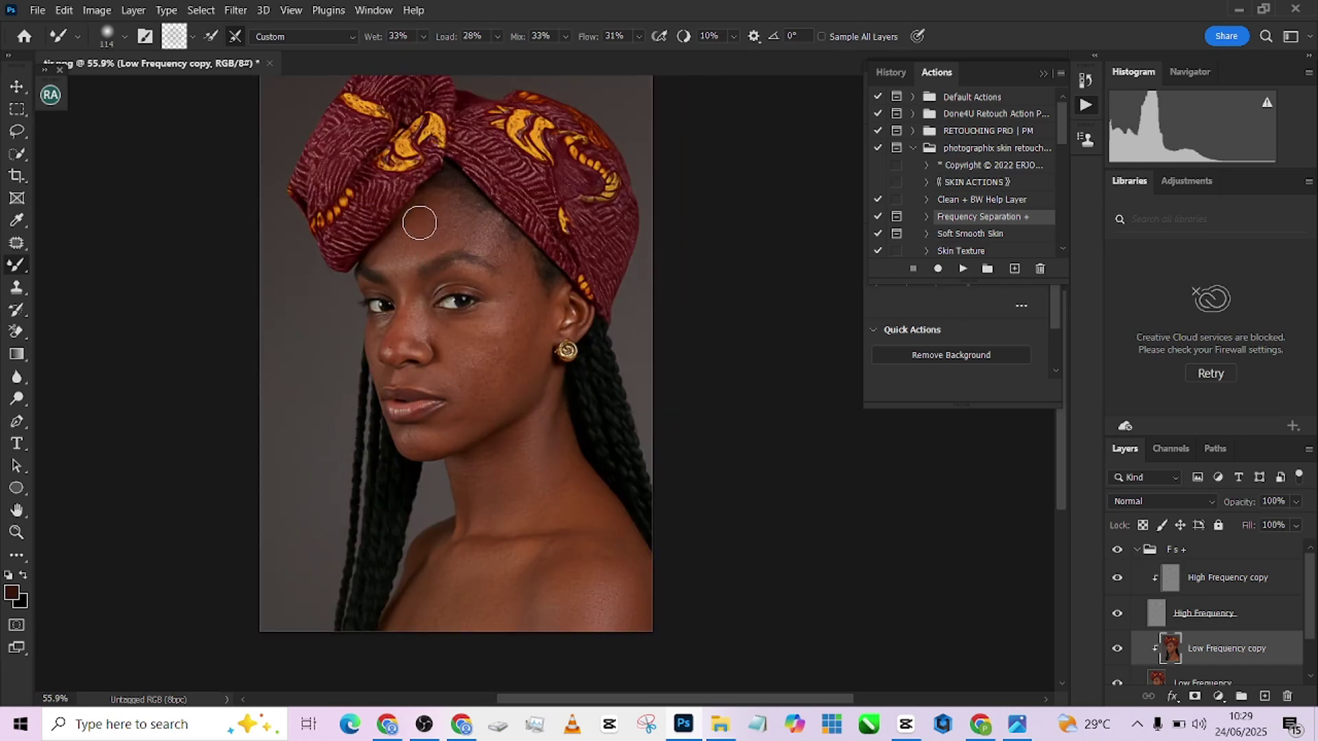
scroll(496, 237, down, 1)
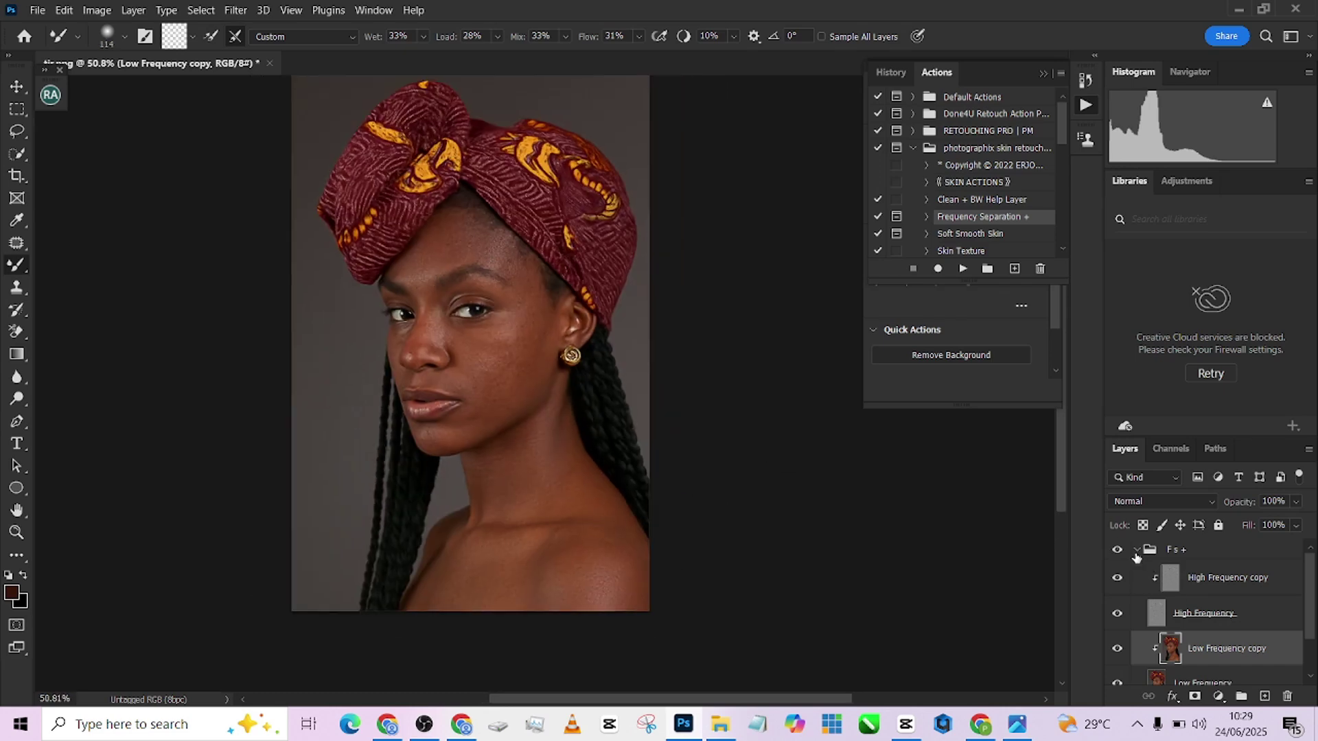
scroll(570, 357, up, 5)
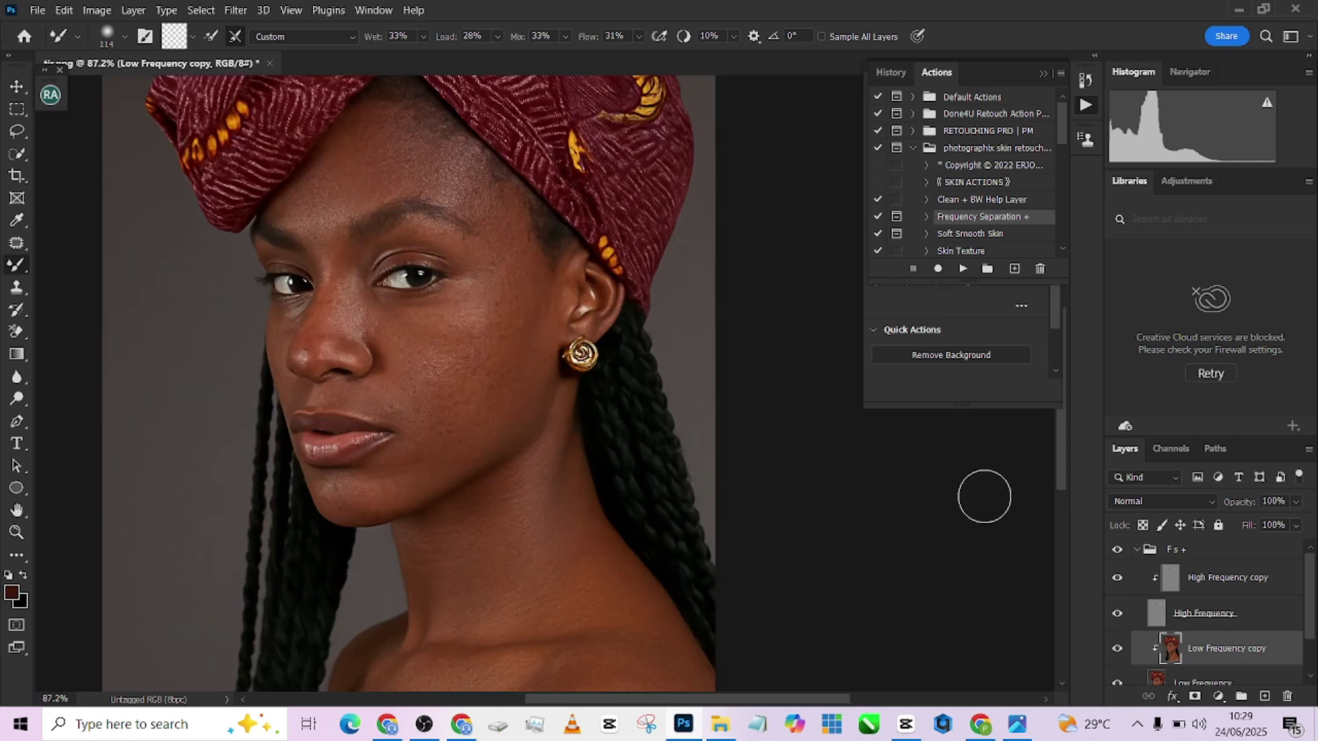
Step: On the High Frequency copy layer, clone clean texture over a cheek blemish with a tiny Clone Stamp
click(1243, 582)
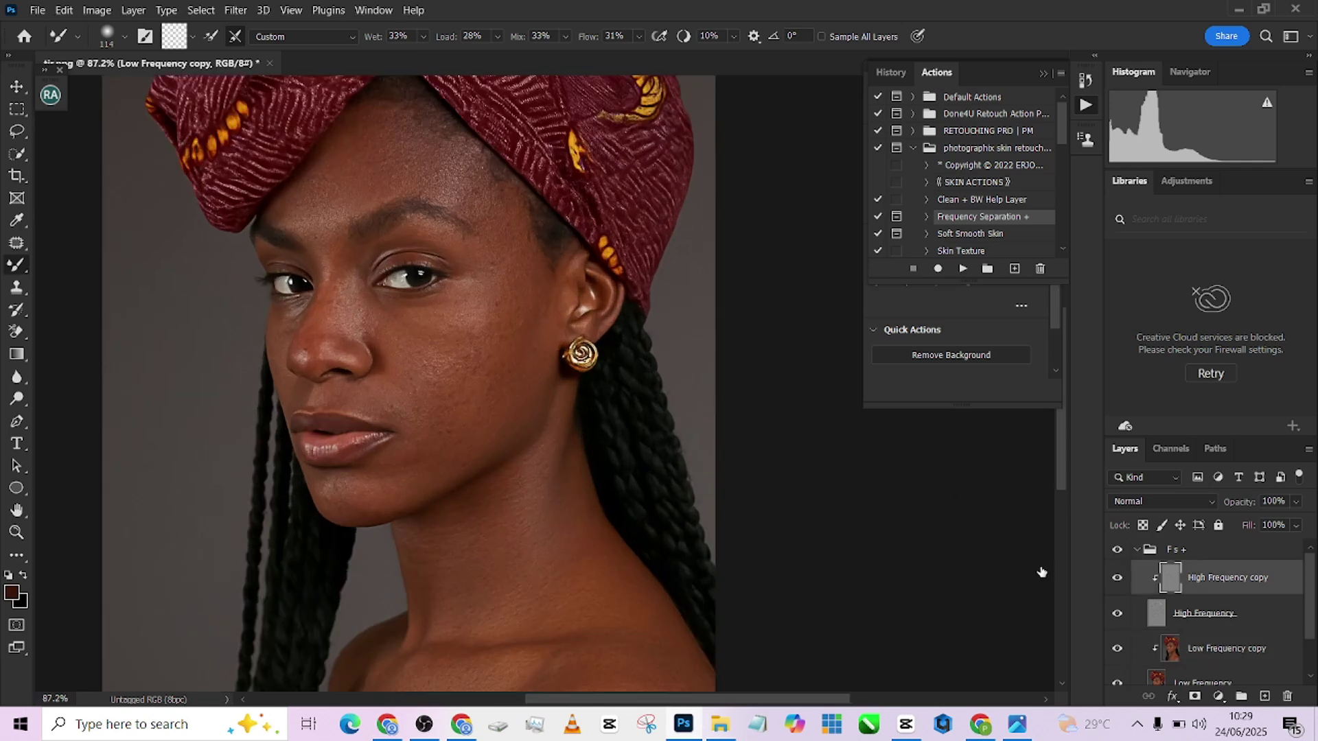
click(13, 292)
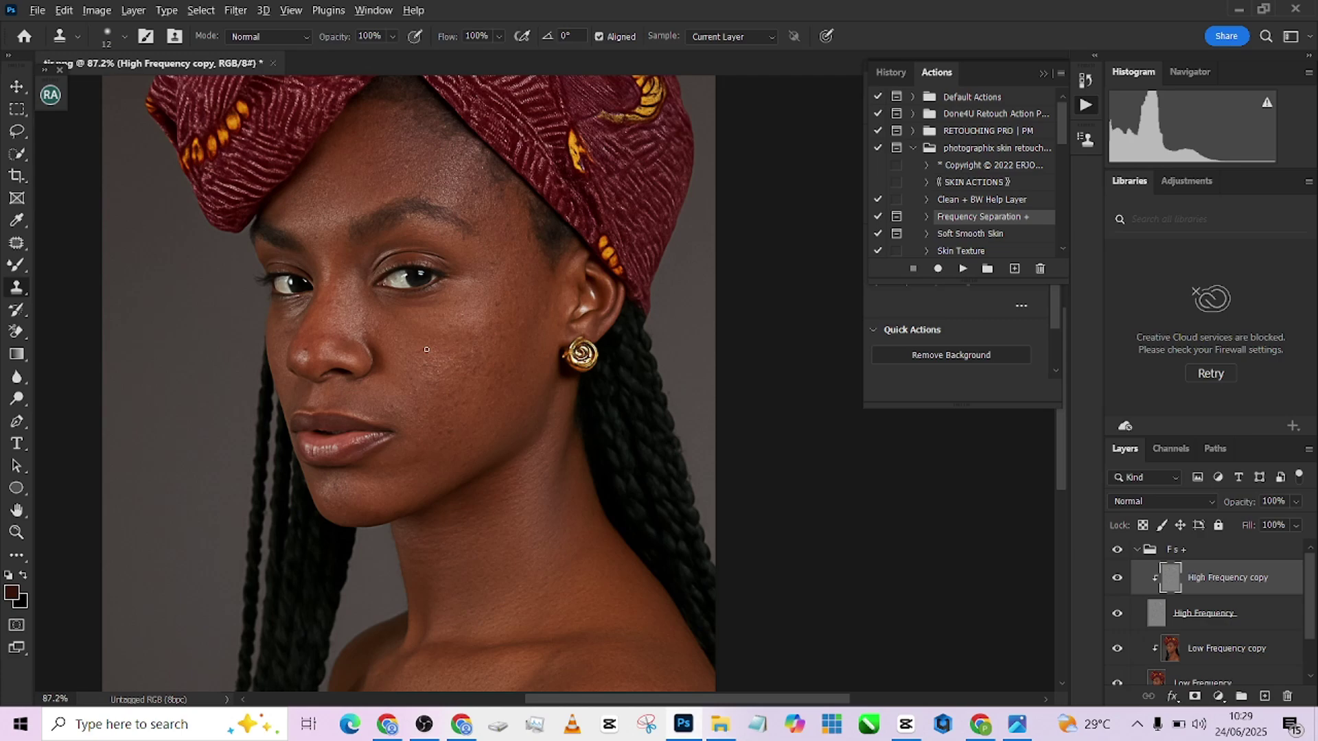
scroll(426, 349, up, 2)
alt+right_click(479, 364)
scroll(462, 497, down, 1)
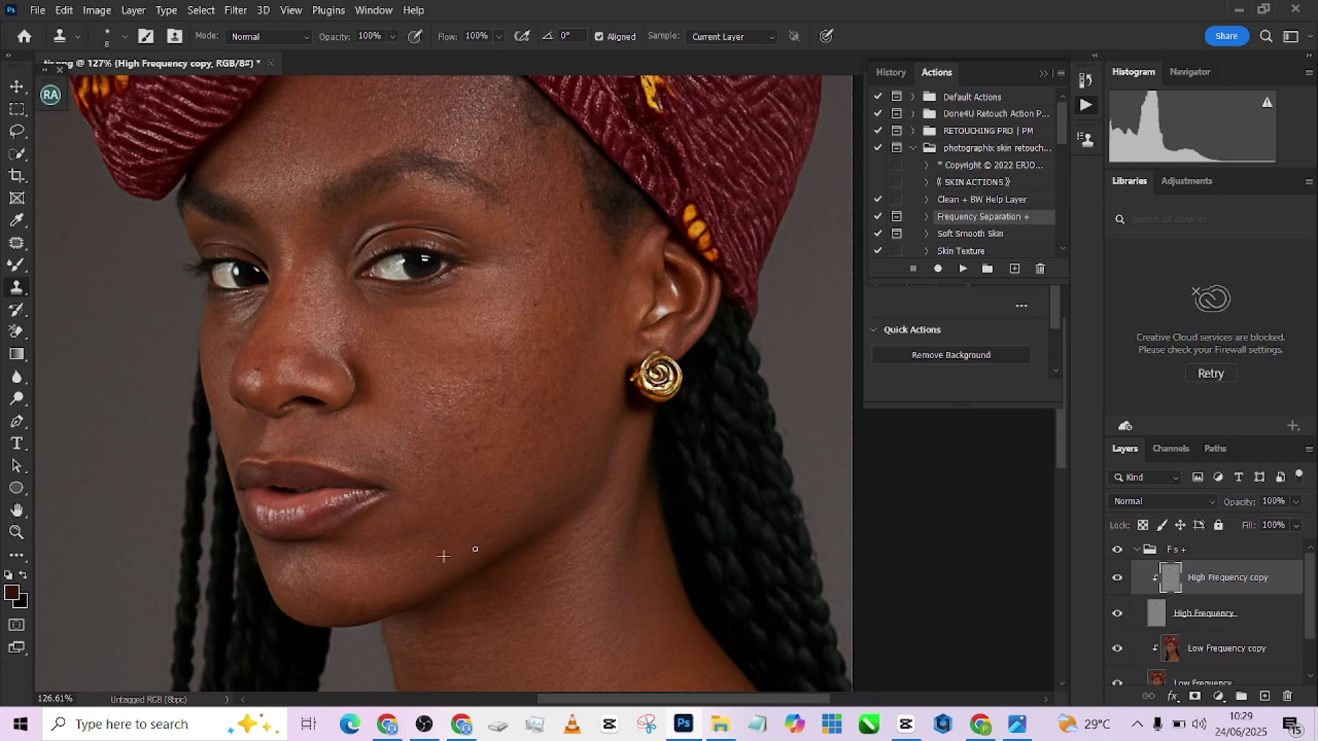
click(384, 442)
alt+click(385, 432)
mouse_move(407, 440)
mouse_down()
mouse_move(417, 415)
mouse_move(418, 435)
mouse_up()
Step: Clone away texture spots on the forehead and chin using sampled clean skin
drag(492, 471, 437, 620)
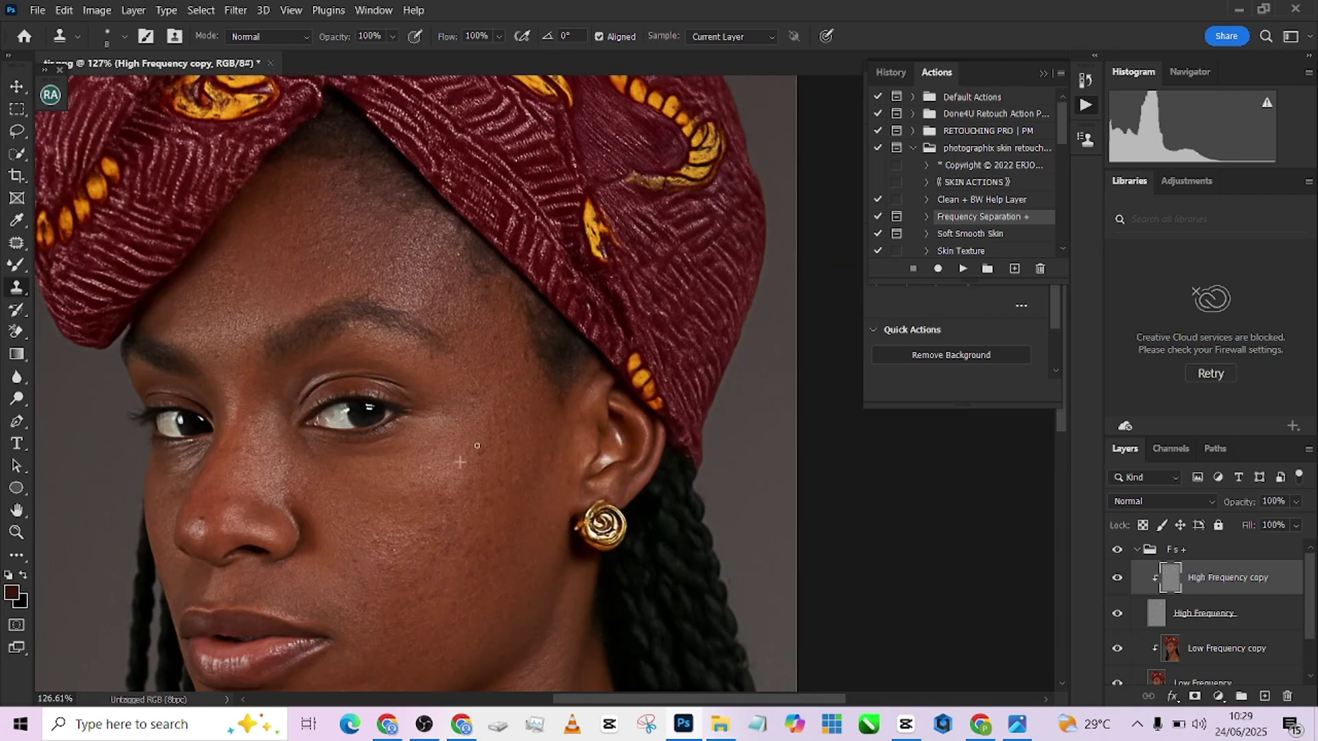
mouse_move(319, 269)
mouse_down()
mouse_move(333, 345)
mouse_move(366, 334)
mouse_move(394, 347)
mouse_up()
alt+click(334, 345)
alt+click(365, 342)
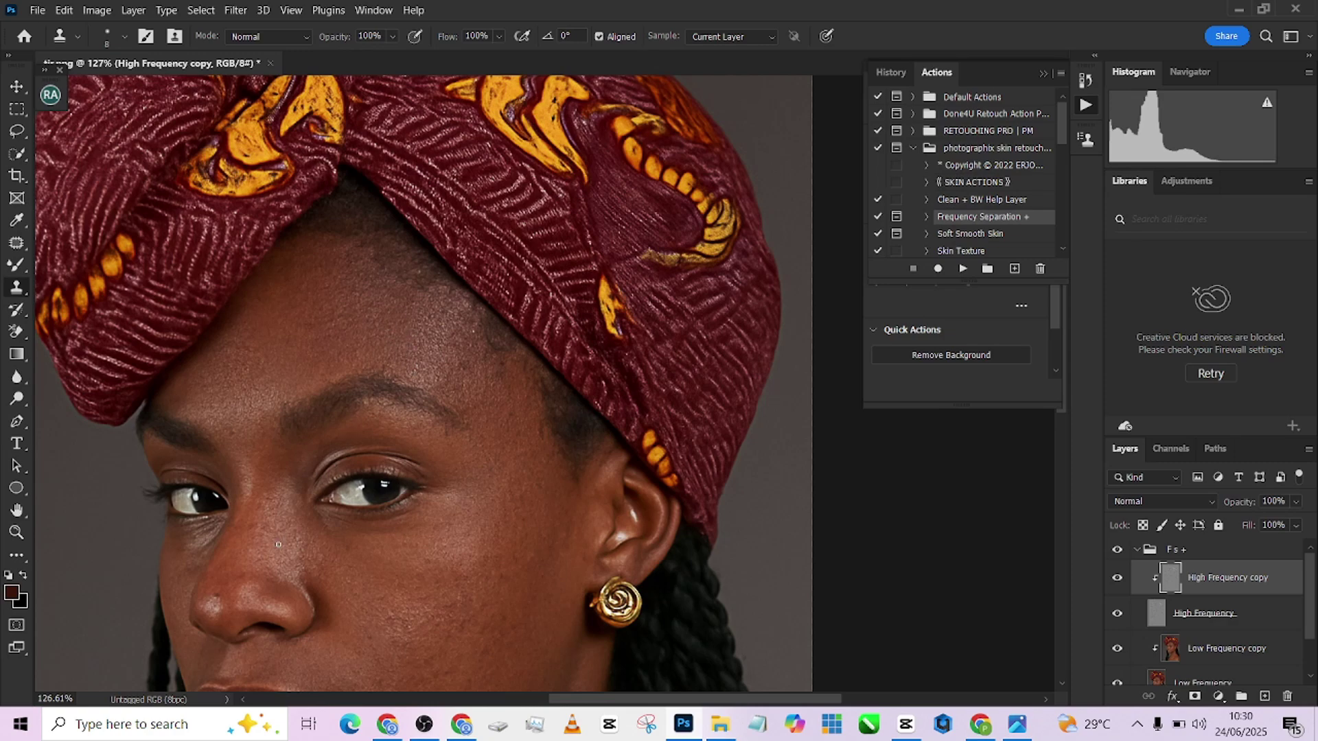
scroll(278, 544, down, 2)
drag(281, 580, 386, 407)
click(385, 602)
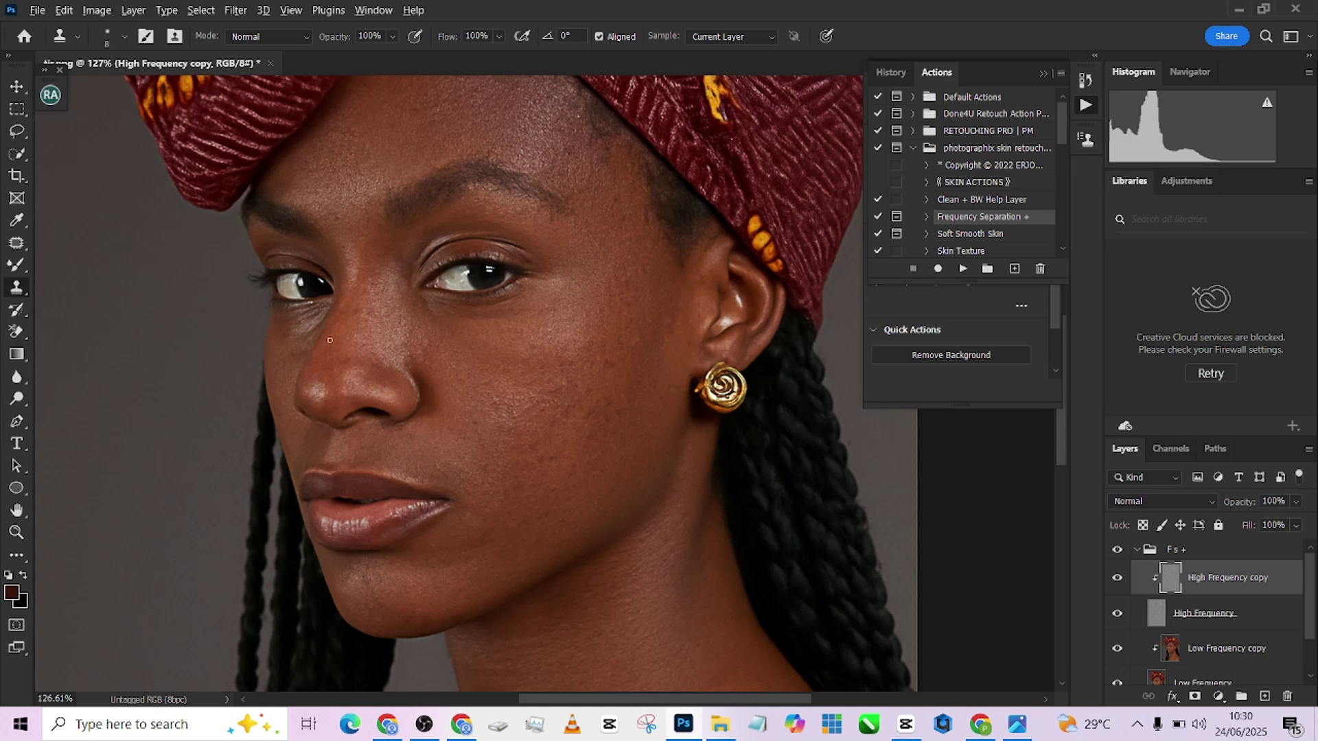
scroll(329, 340, down, 5)
scroll(471, 382, up, 5)
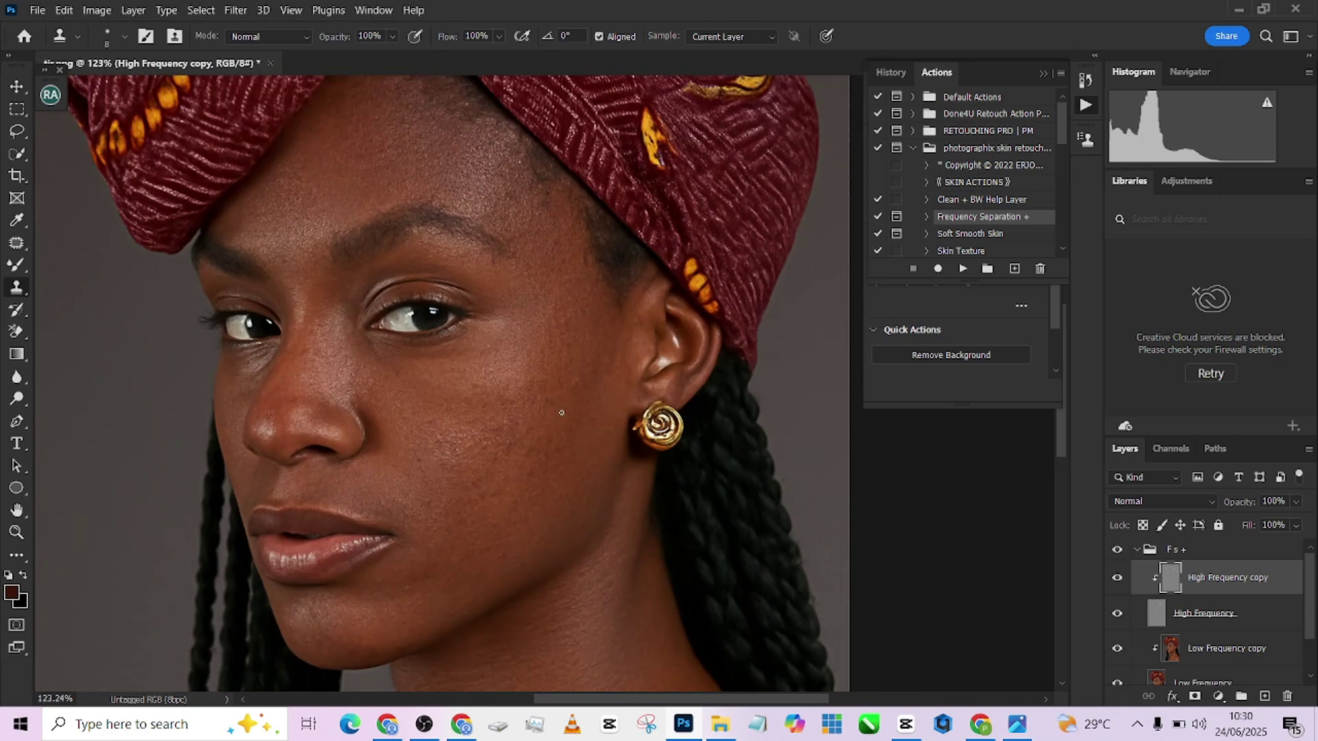
scroll(563, 412, down, 4)
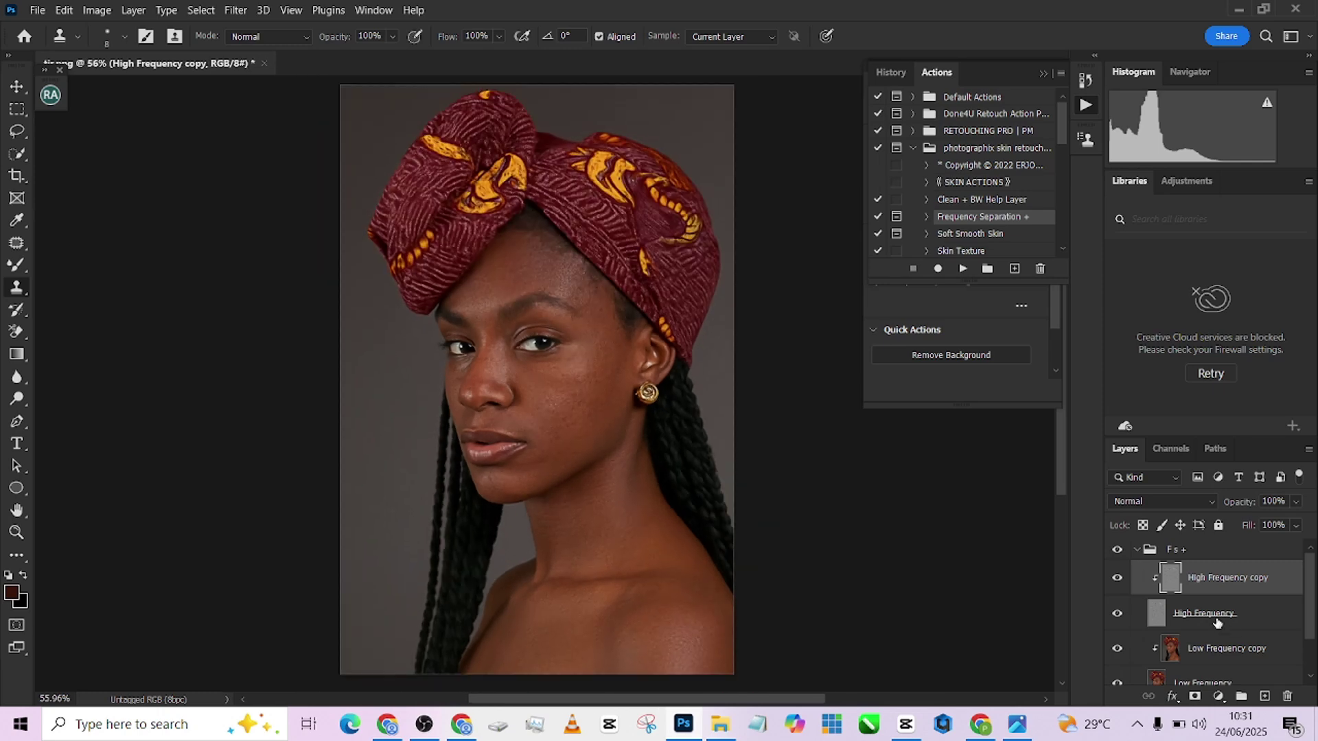
scroll(1217, 623, down, 2)
scroll(1211, 628, up, 2)
Step: Collapse the Fs + group and run the Dodge and Burn actions to add black-masked groups
click(1137, 550)
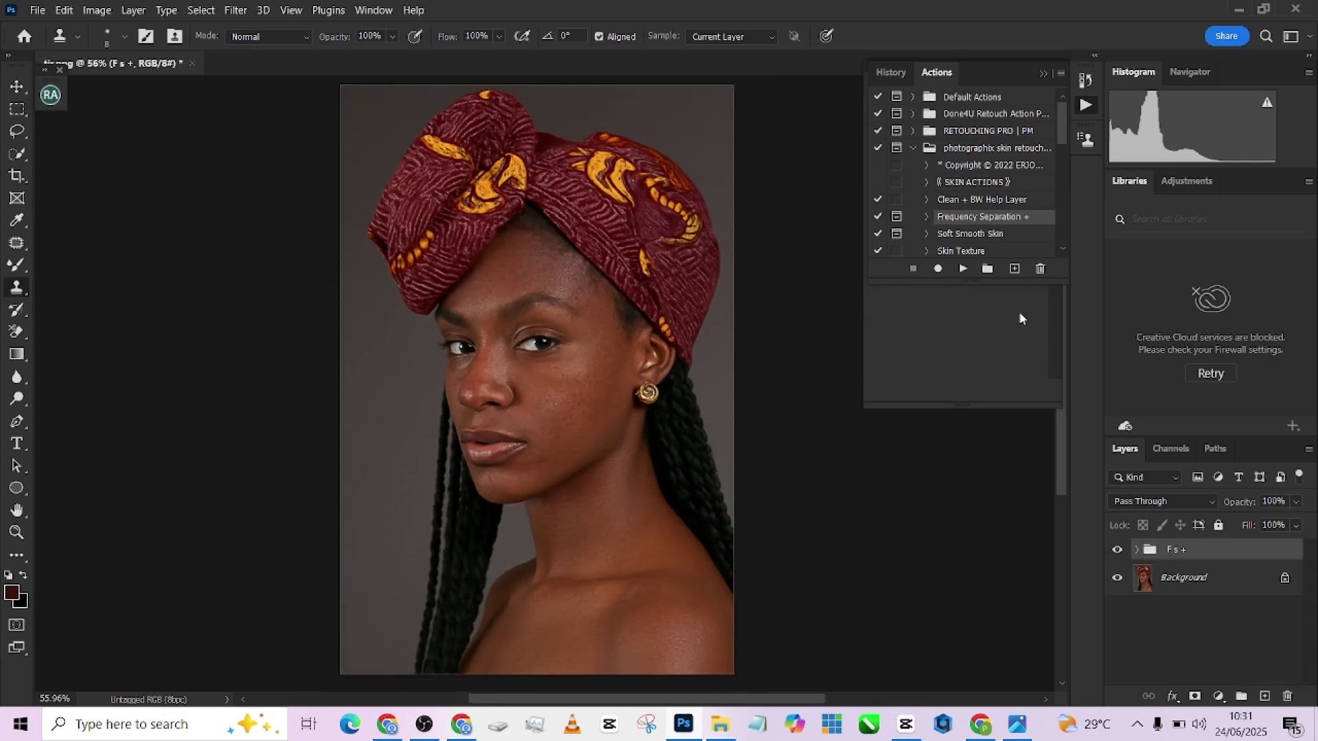
scroll(971, 243, down, 3)
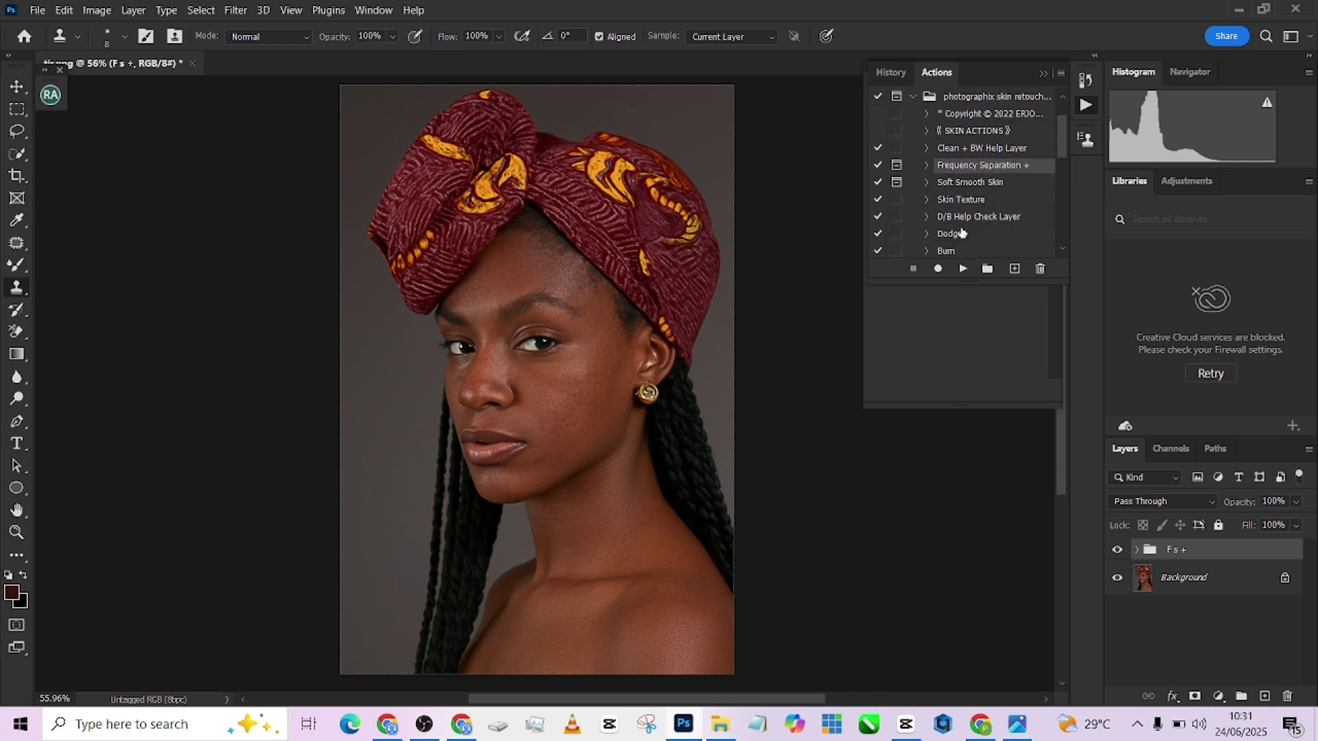
click(960, 234)
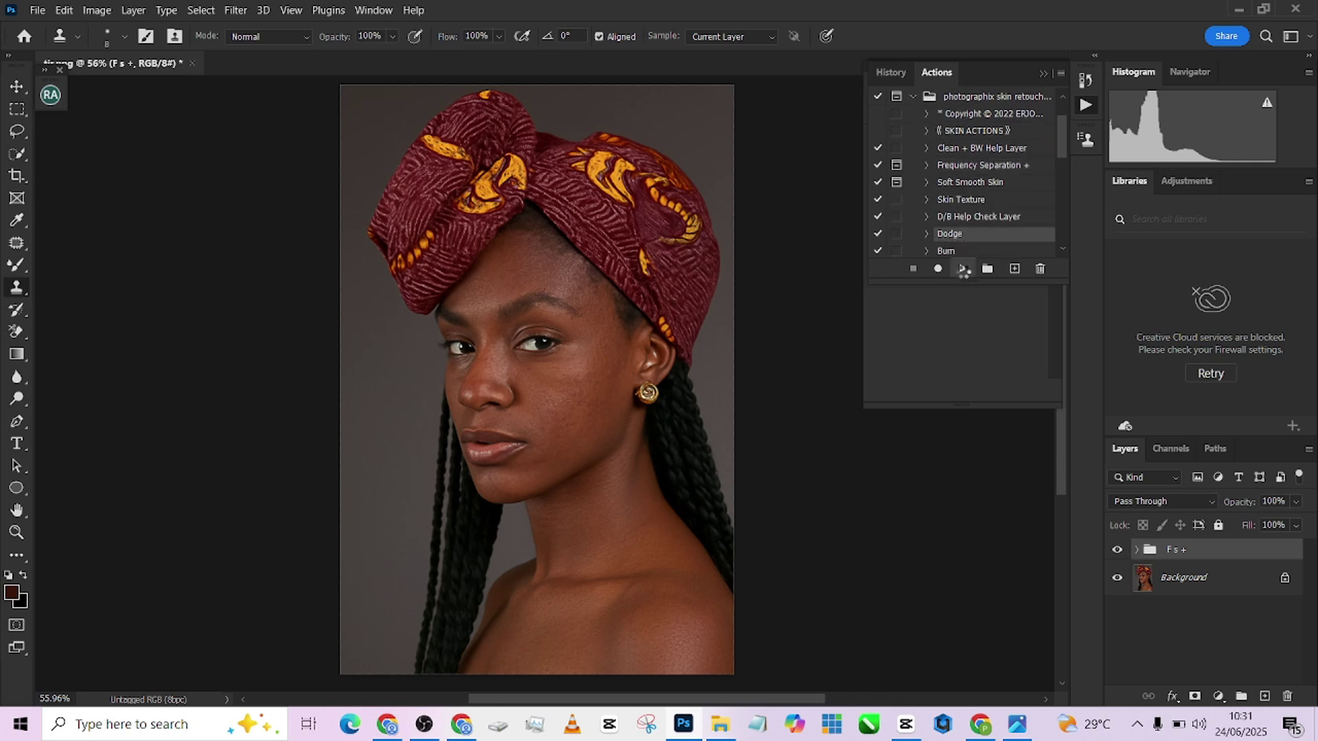
click(963, 269)
click(953, 252)
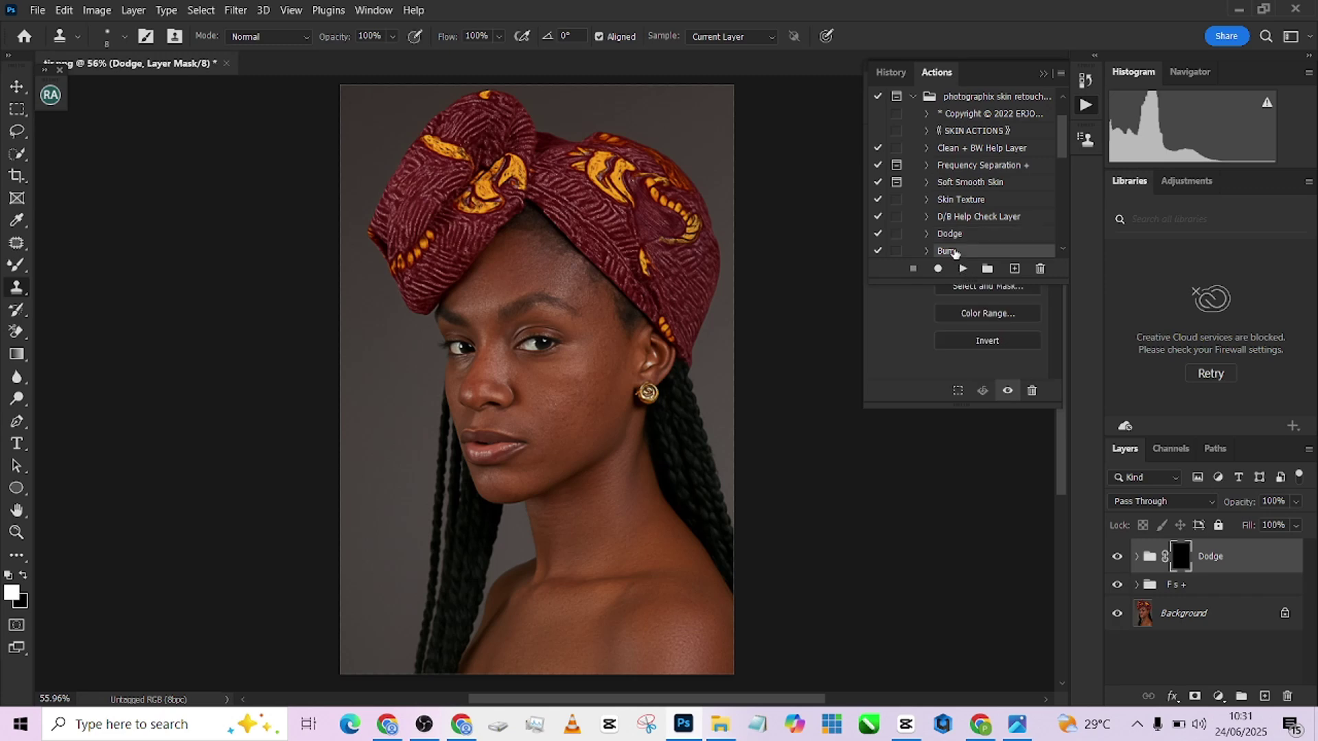
click(963, 269)
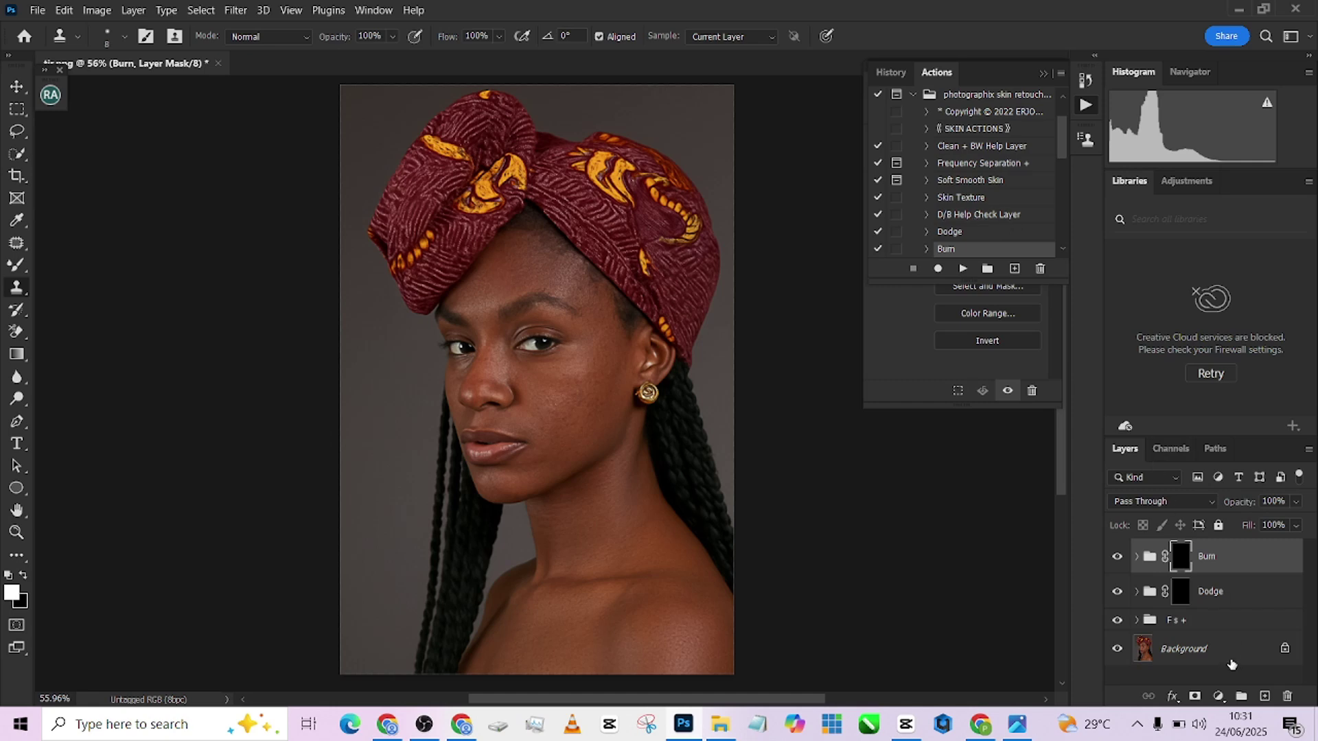
click(1219, 695)
Step: Add a Black & White layer set to Reds -37, Yellows 54, Greens 6, Magentas 62
click(1202, 561)
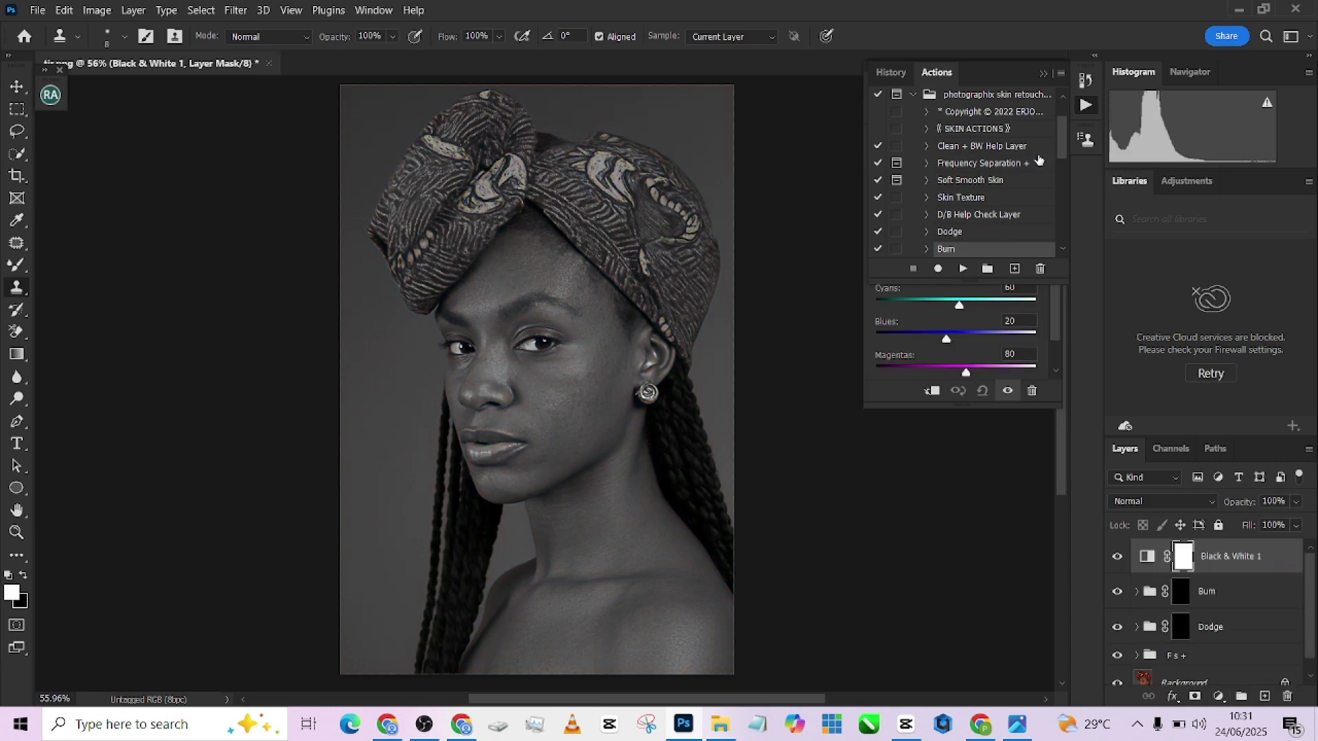
click(1043, 74)
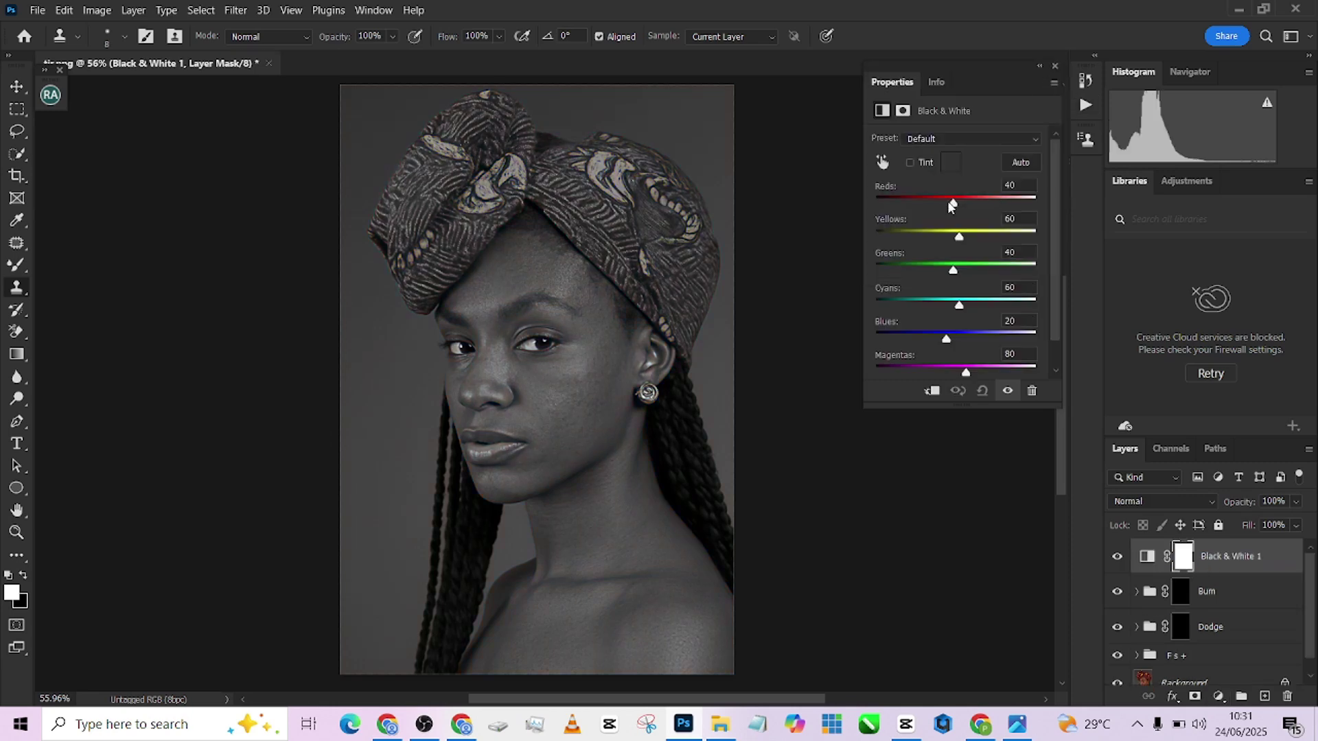
drag(953, 202, 932, 204)
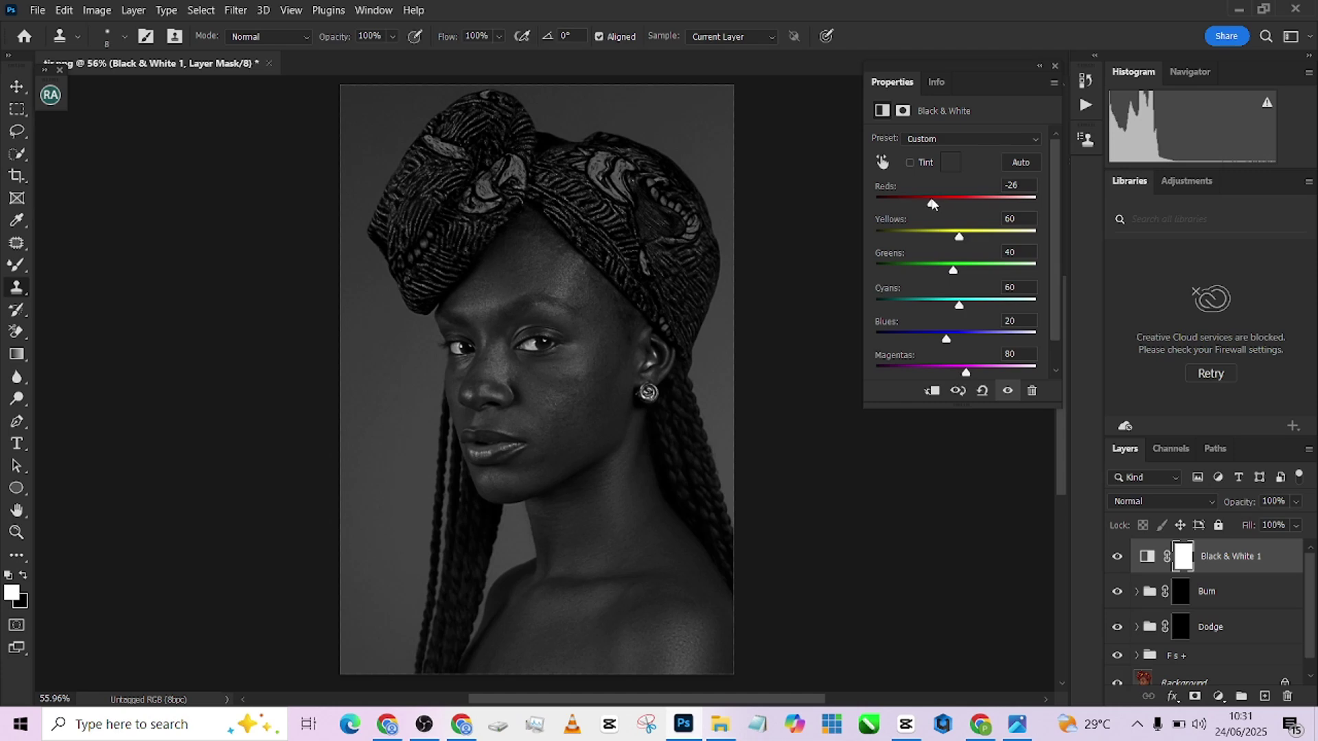
drag(932, 204, 928, 204)
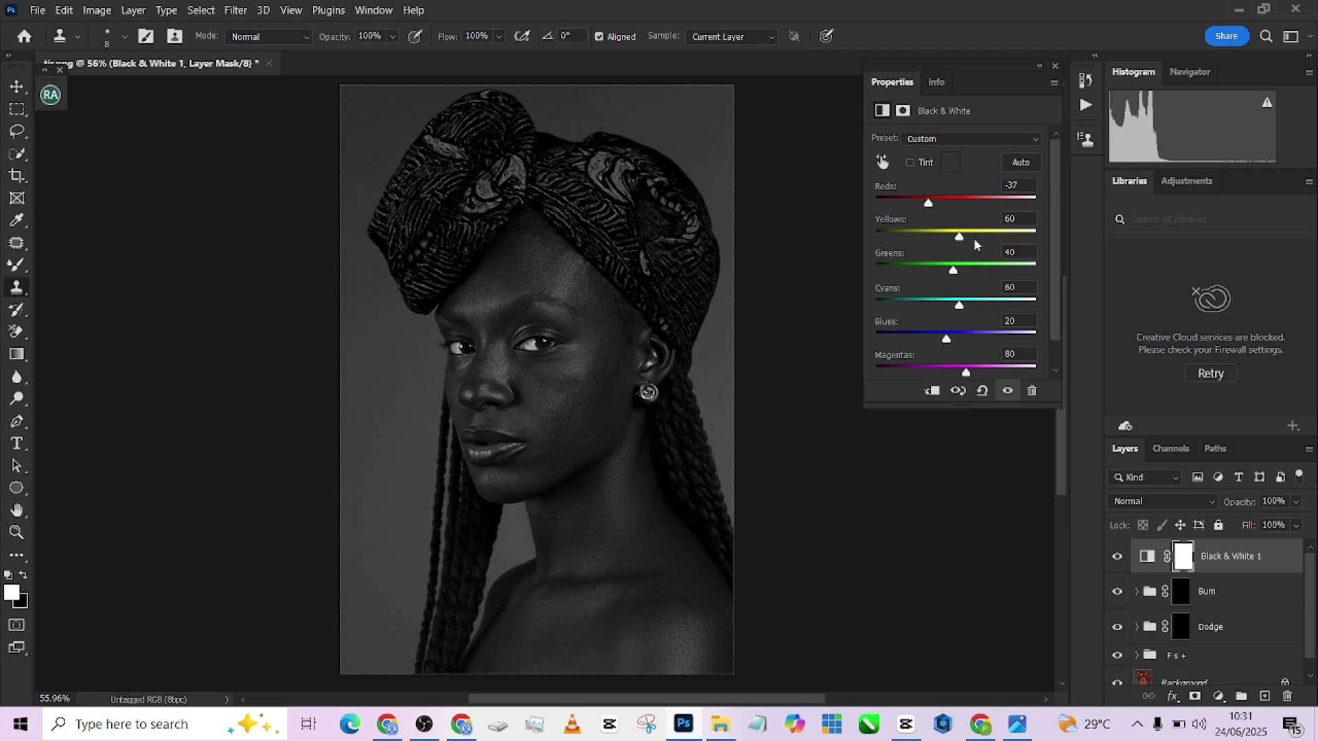
drag(987, 232, 943, 272)
mouse_move(978, 374)
mouse_down()
mouse_move(999, 371)
mouse_move(962, 372)
mouse_up()
Step: Target the Dodge group's mask with a small white Brush at 7% flow
click(1181, 629)
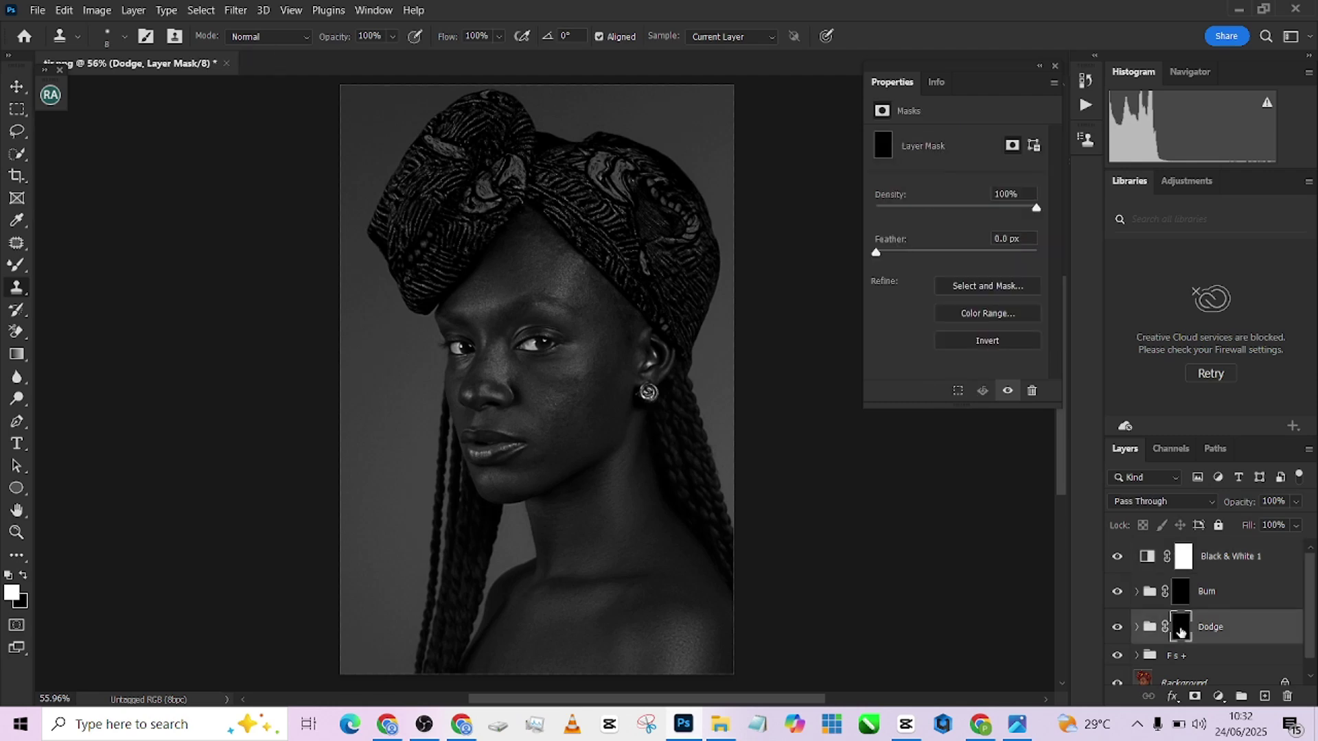
right_click(17, 267)
click(69, 264)
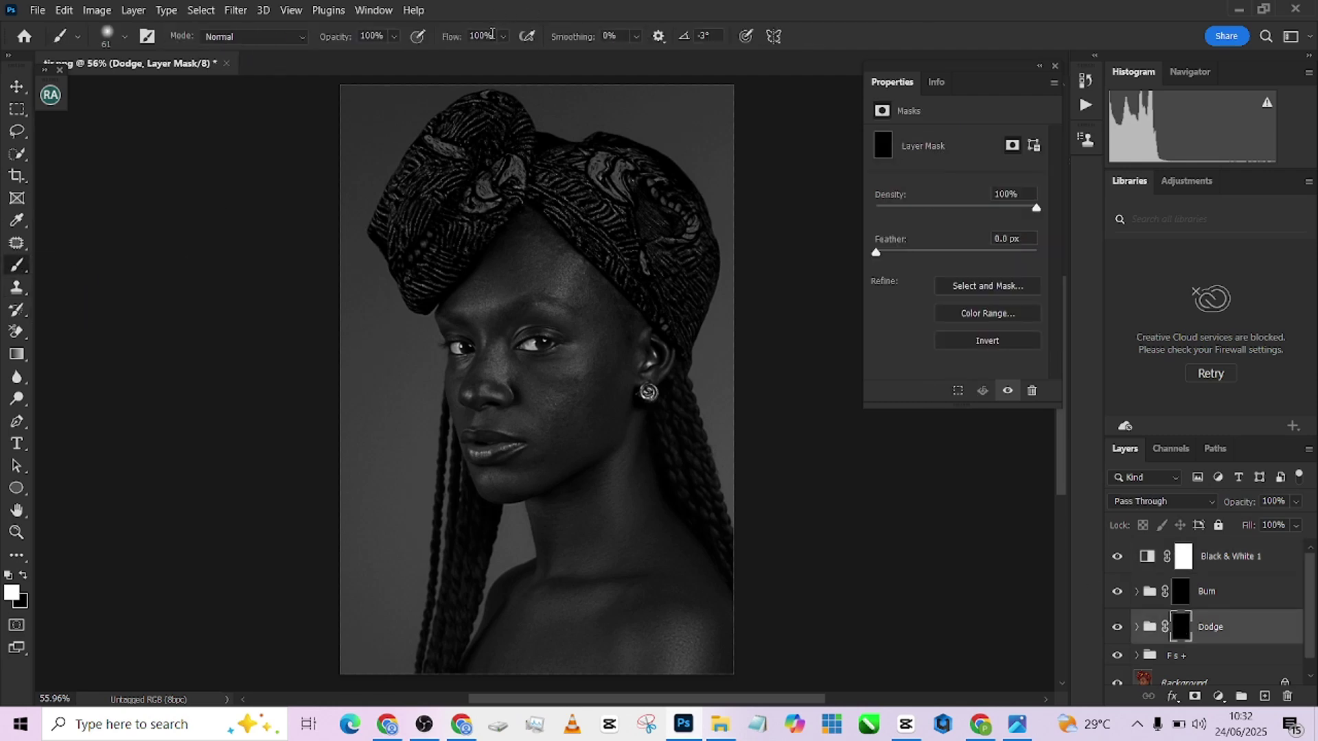
text(4)
key(Return)
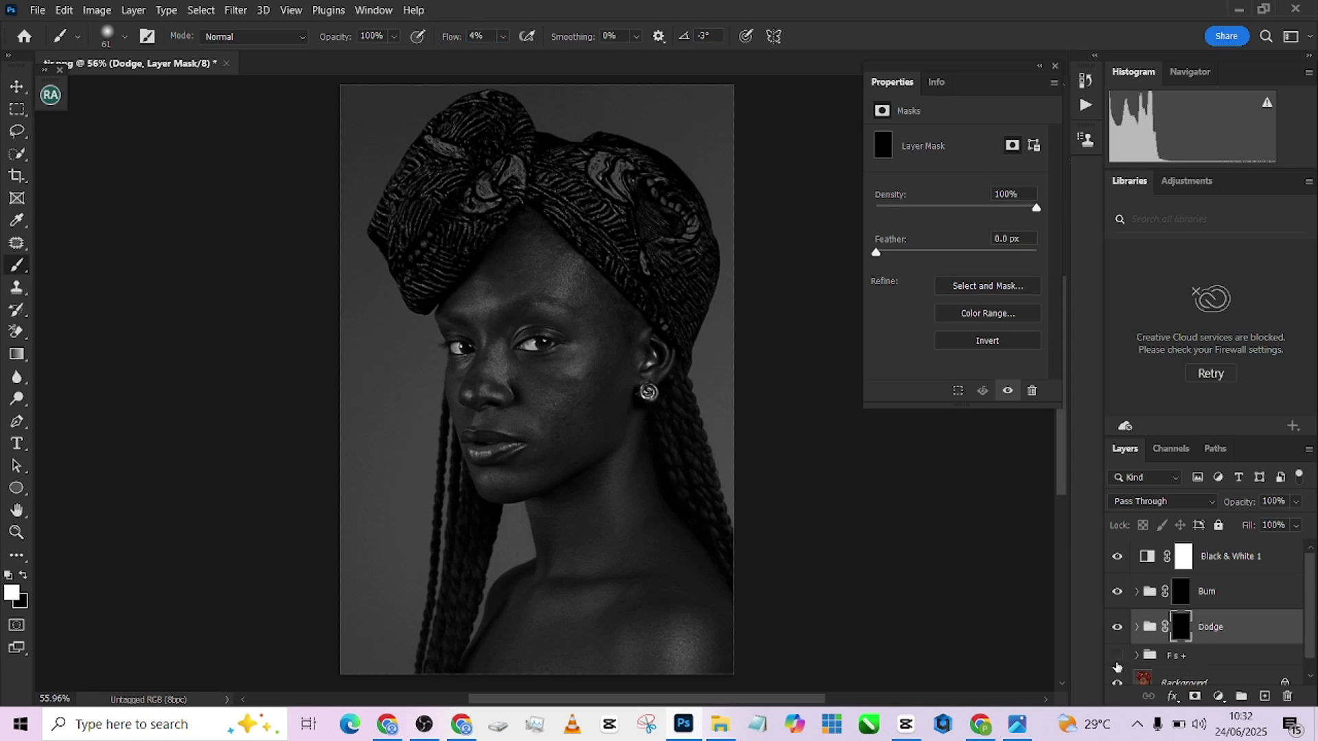
scroll(549, 385, up, 3)
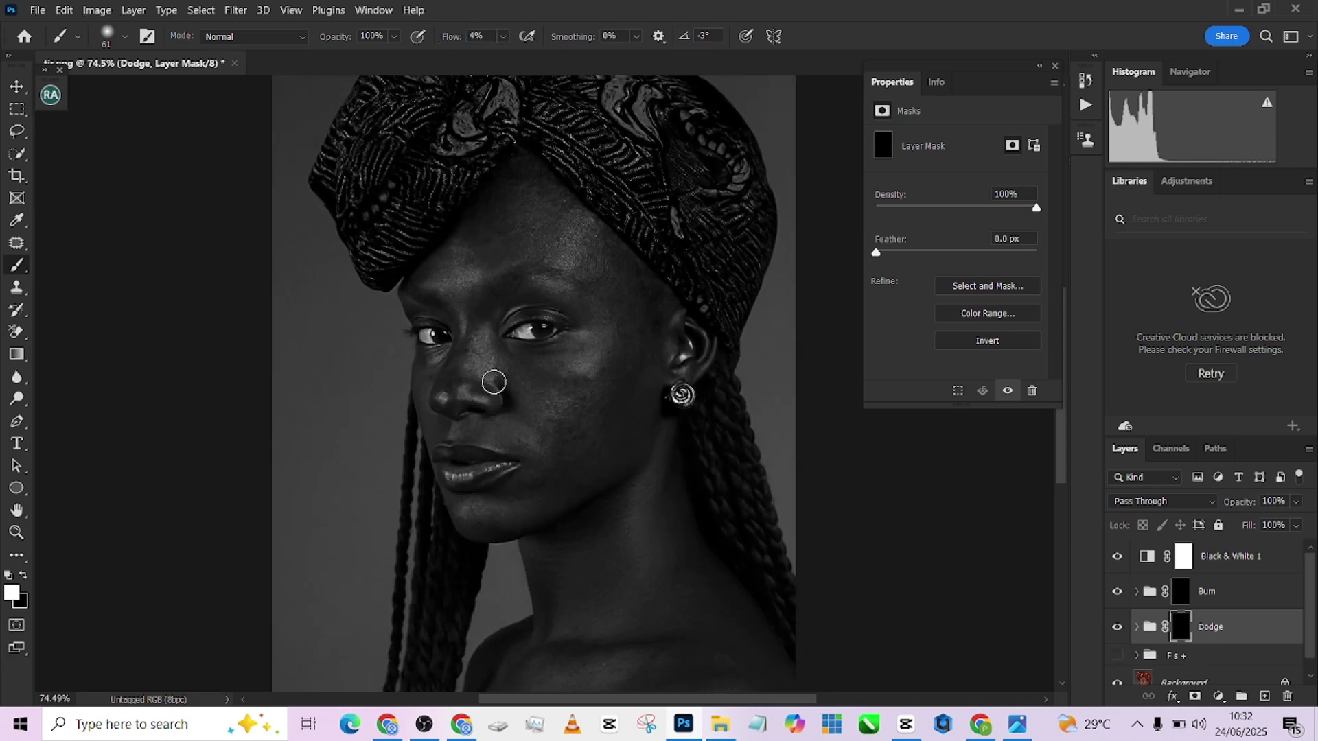
key(bracketleft)
key(bracketleft)
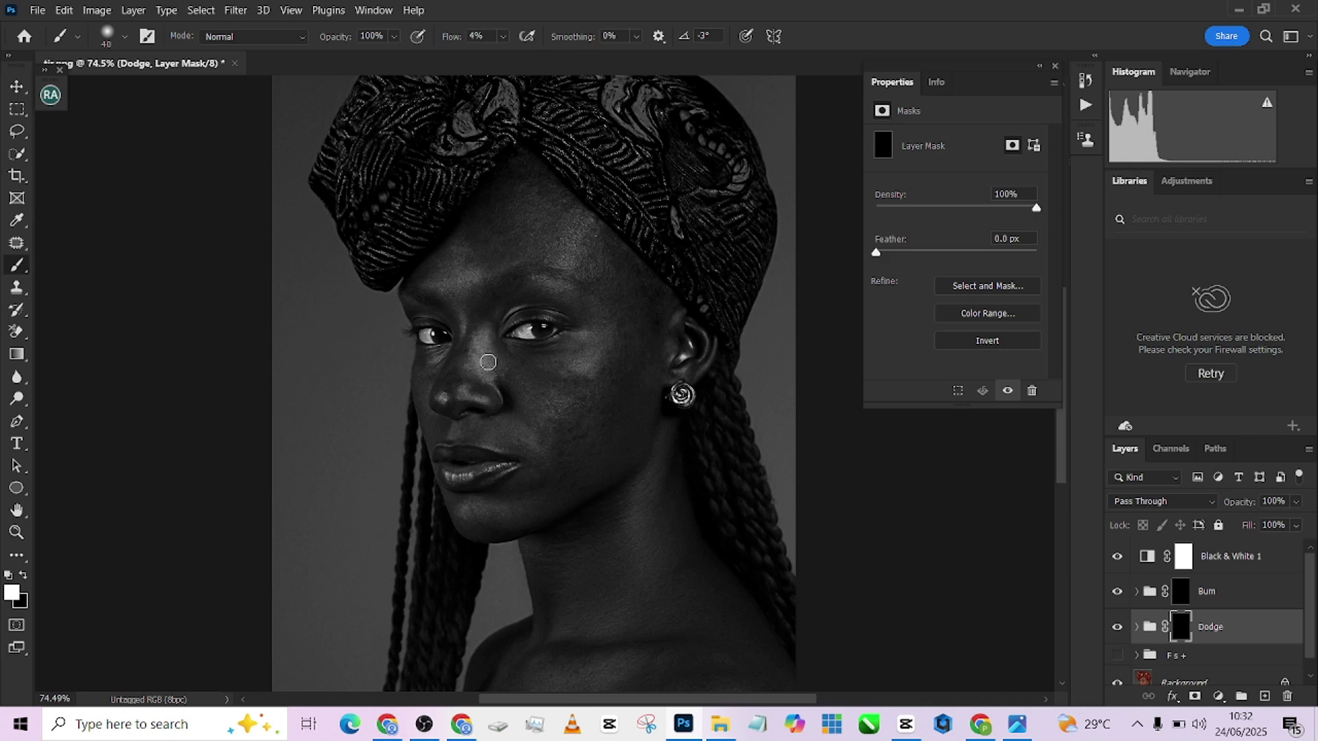
click(476, 35)
text(7)
key(Return)
Step: Dodge the nose bridge and forehead, comparing with the Dodge group hidden
drag(482, 377, 489, 378)
key(ctrl+z)
click(1117, 629)
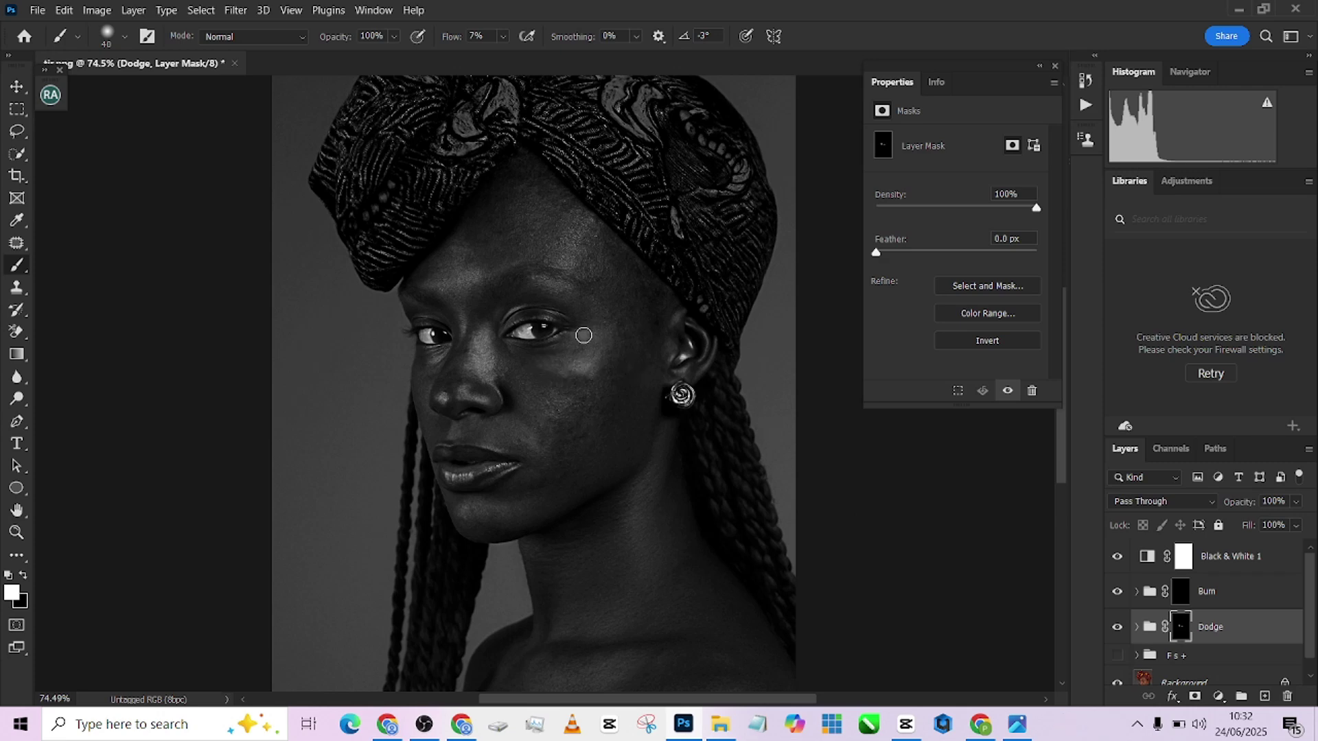
scroll(542, 328, up, 2)
key(bracketright)
key(bracketright)
key(bracketright)
key(bracketleft)
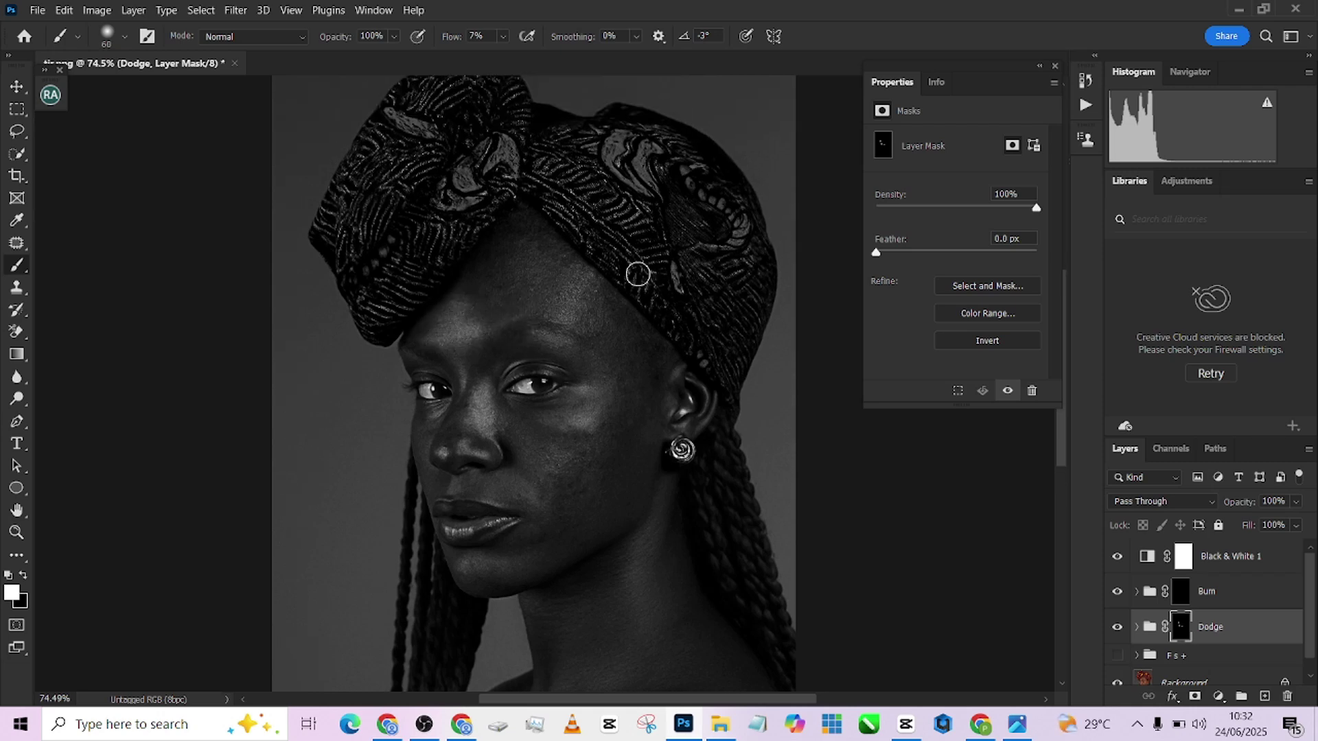
key(bracketright)
key(bracketright)
drag(573, 304, 579, 286)
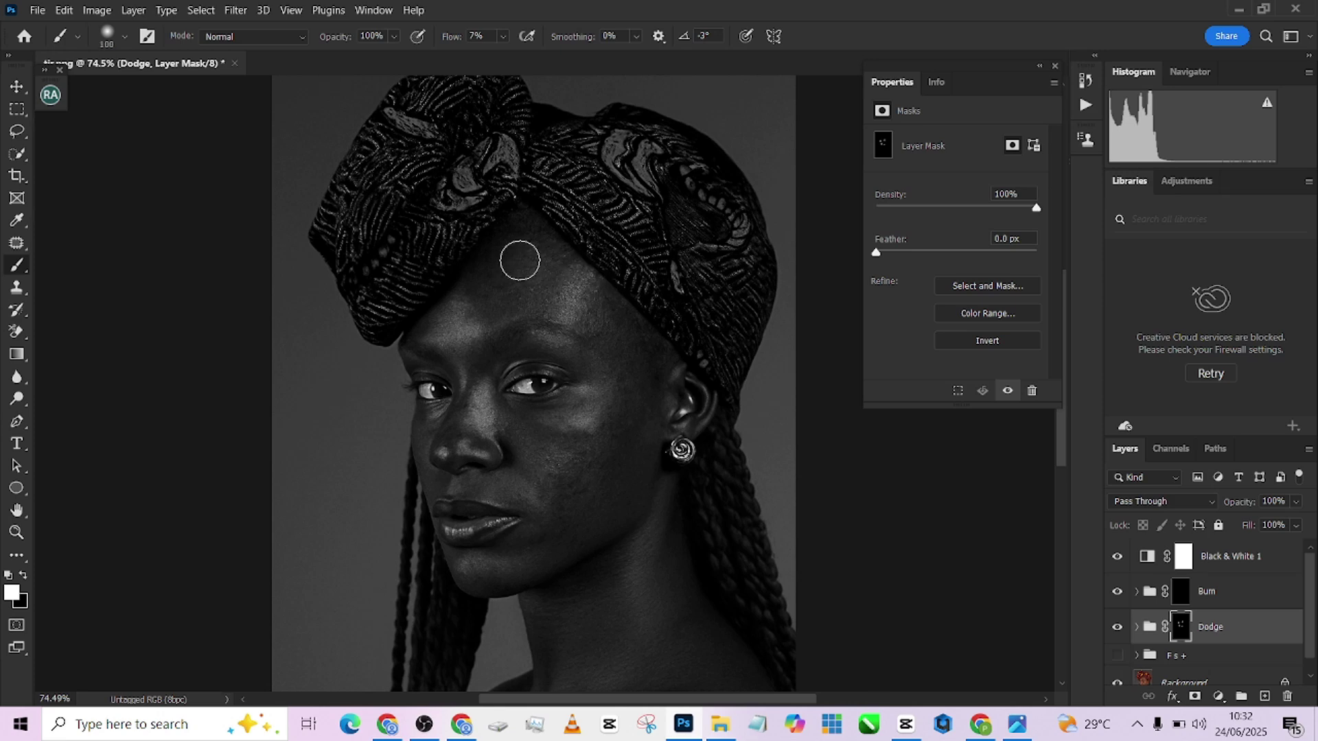
key(bracketleft)
key(bracketleft)
key(bracketleft)
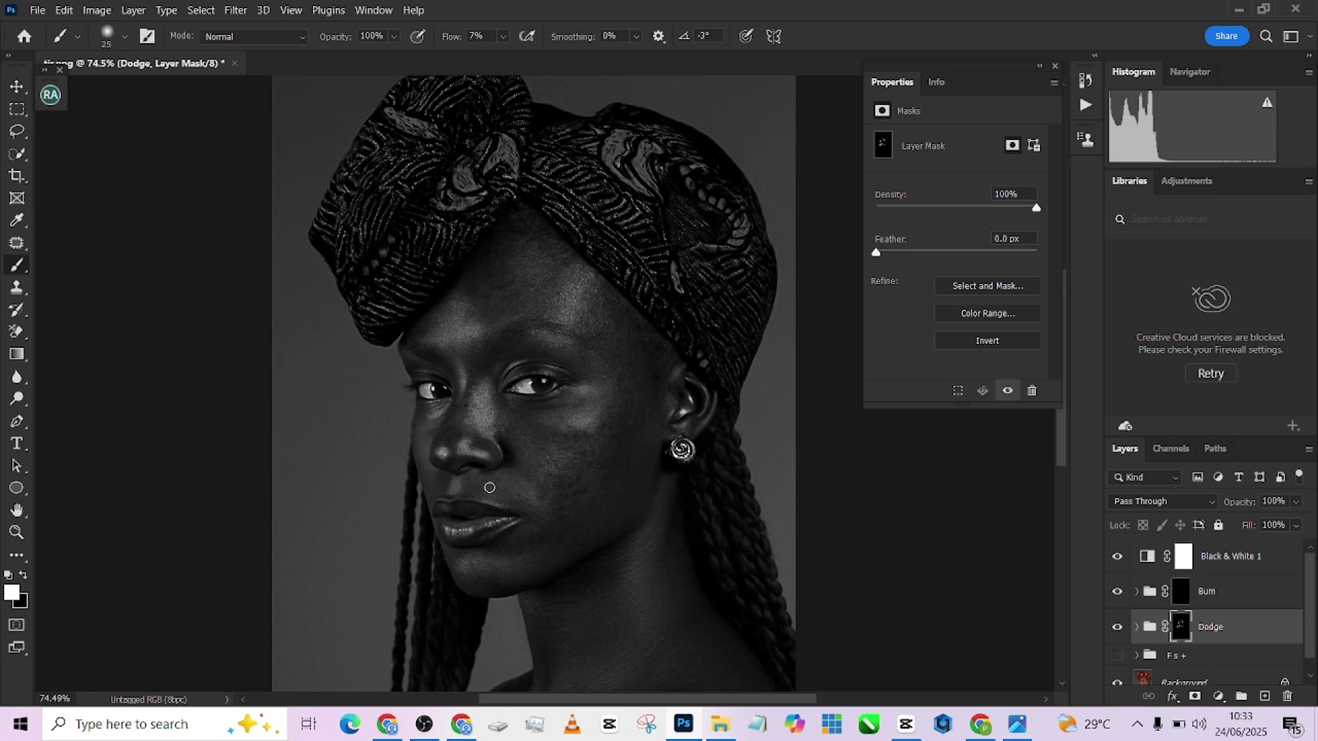
scroll(495, 520, up, 3)
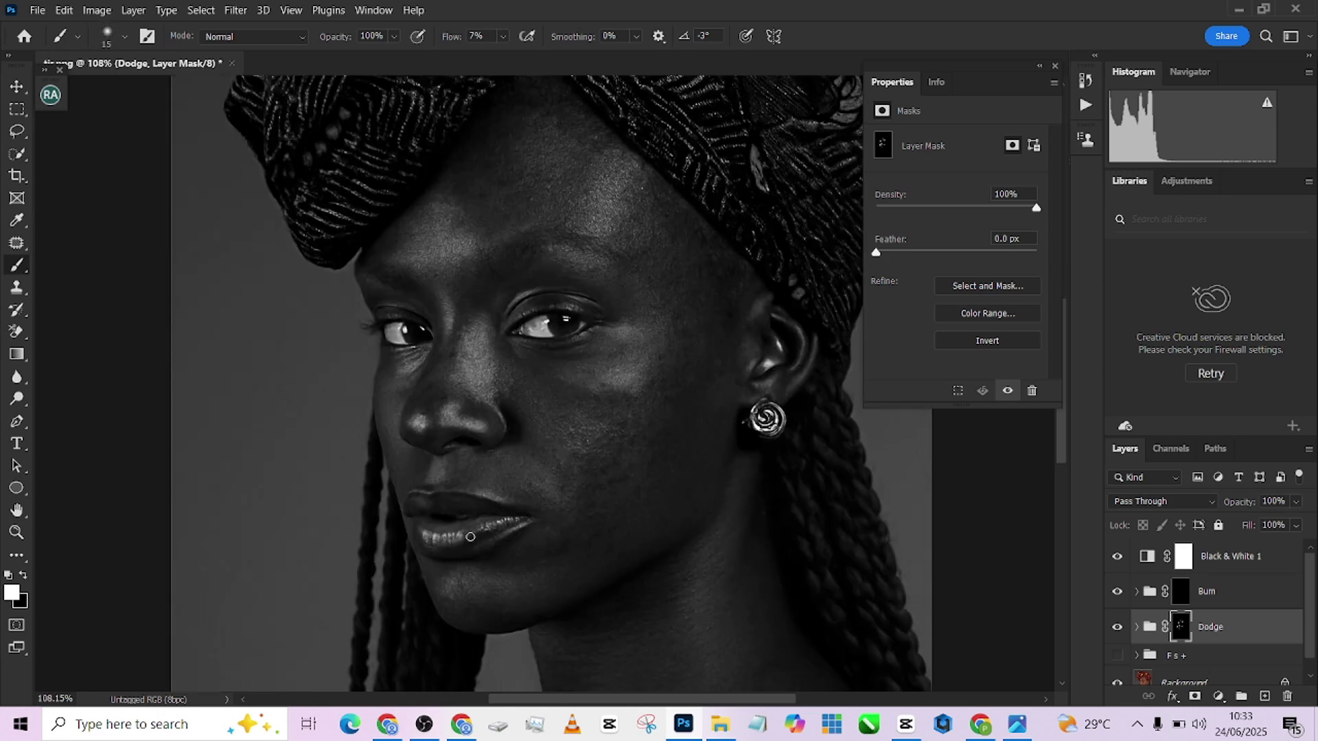
click(1117, 557)
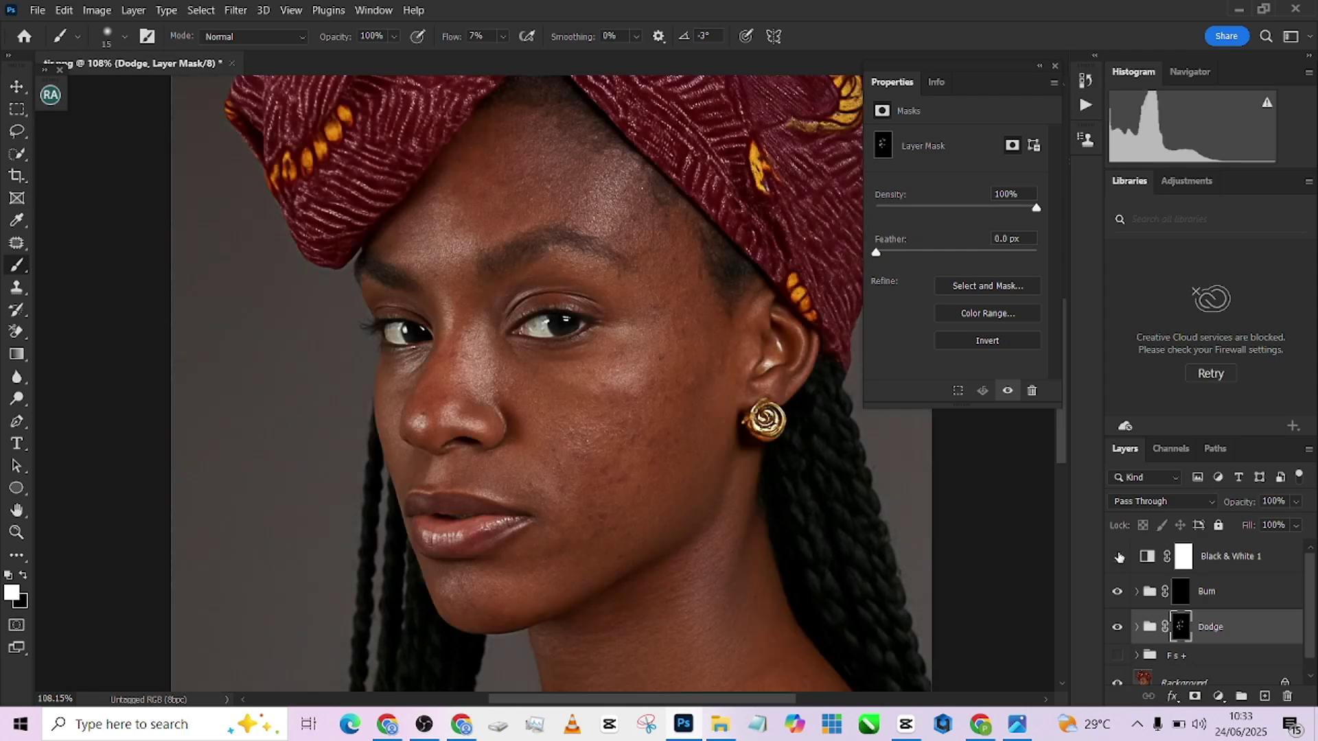
Step: Turn Black & White 1 back on and enlarge the brush to about 97 px
click(1117, 557)
scroll(603, 401, up, 1)
key(bracketright)
key(bracketright)
key(bracketright)
key(bracketright)
key(bracketright)
scroll(583, 306, up, 1)
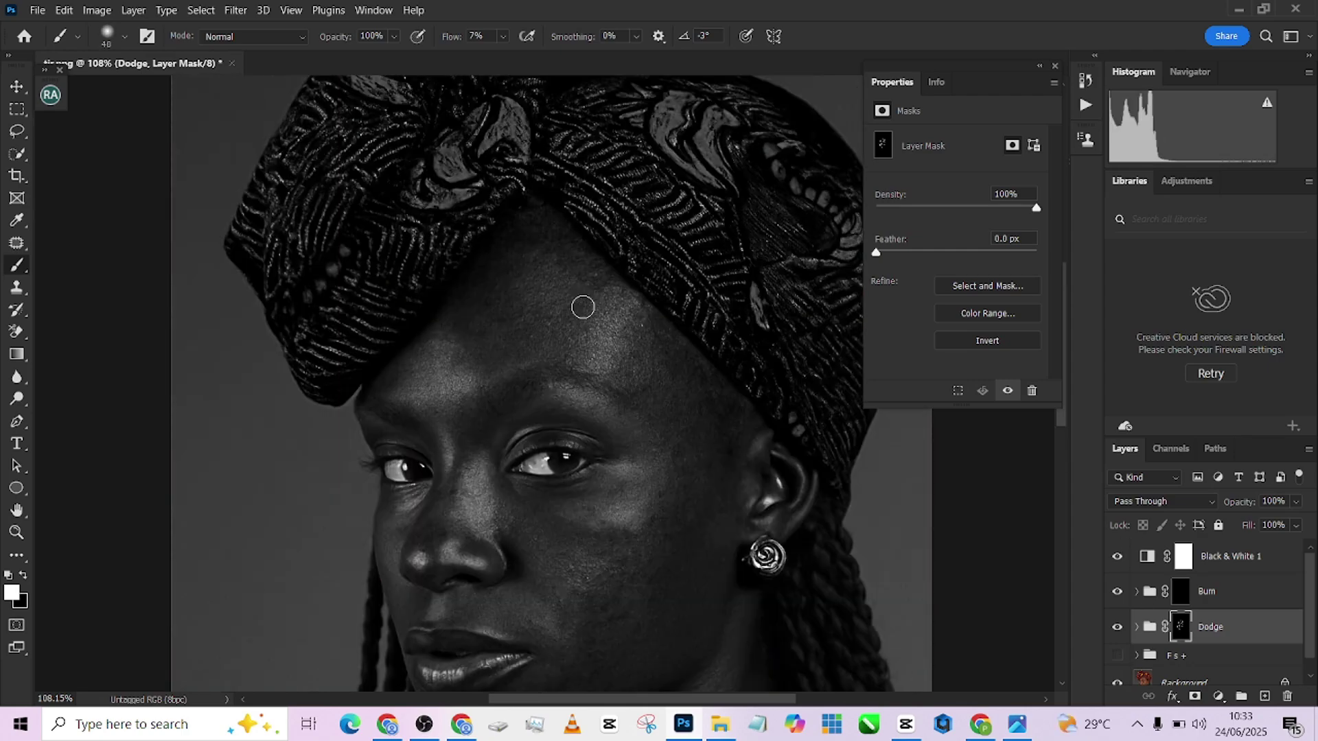
scroll(583, 306, down, 4)
scroll(618, 364, down, 3)
drag(646, 410, 660, 418)
scroll(628, 425, down, 3)
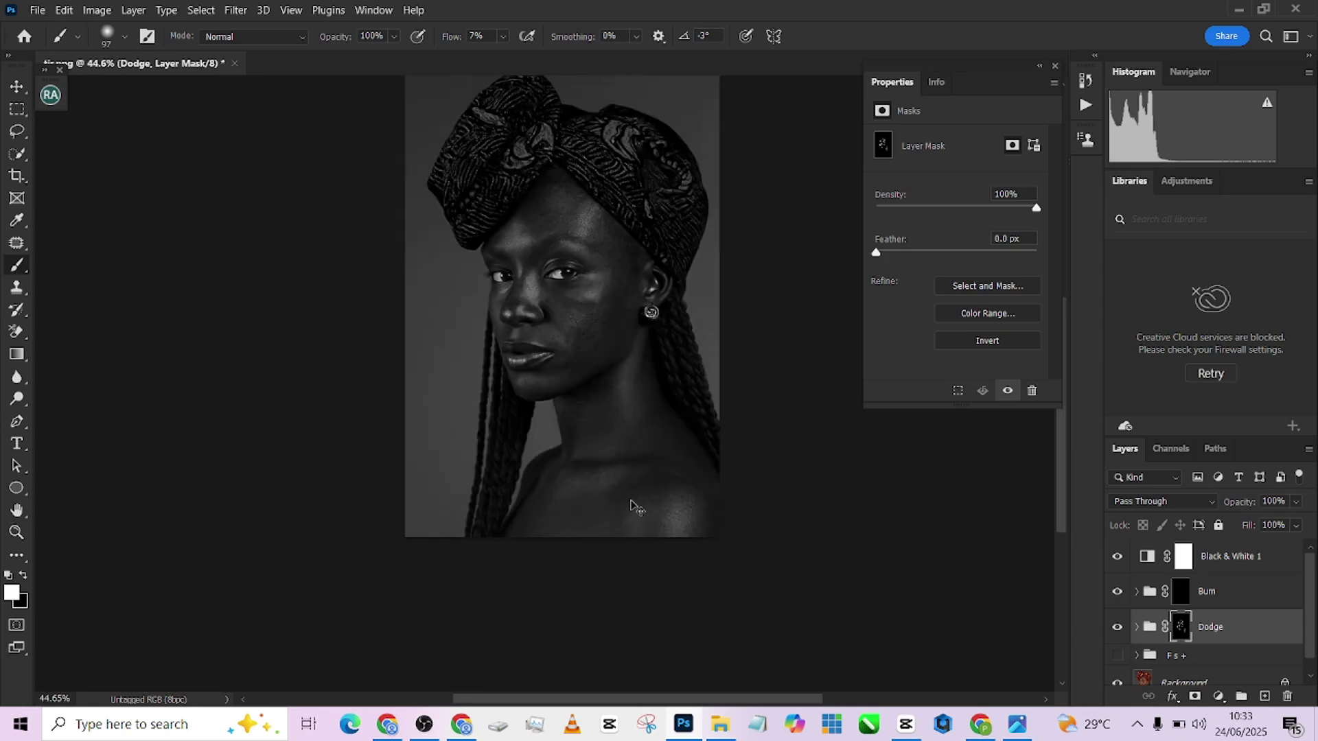
Step: Show the Dodge group and brighten the shoulder highlight and collarbone on its mask
click(1117, 627)
scroll(682, 546, up, 2)
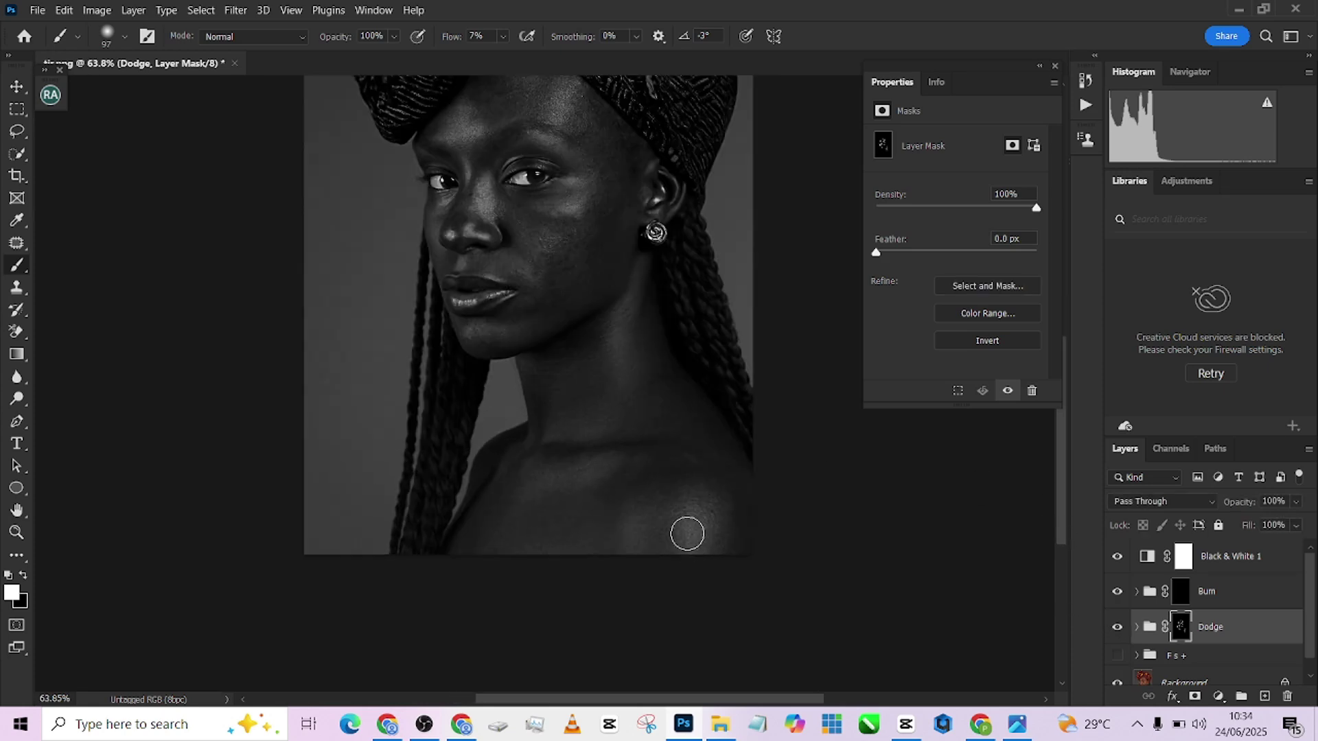
mouse_move(657, 492)
mouse_down()
mouse_move(661, 466)
mouse_move(655, 523)
mouse_move(668, 521)
mouse_move(656, 468)
mouse_move(674, 497)
mouse_move(654, 490)
mouse_move(662, 508)
mouse_move(657, 491)
mouse_move(600, 515)
mouse_move(585, 469)
mouse_move(606, 524)
mouse_up()
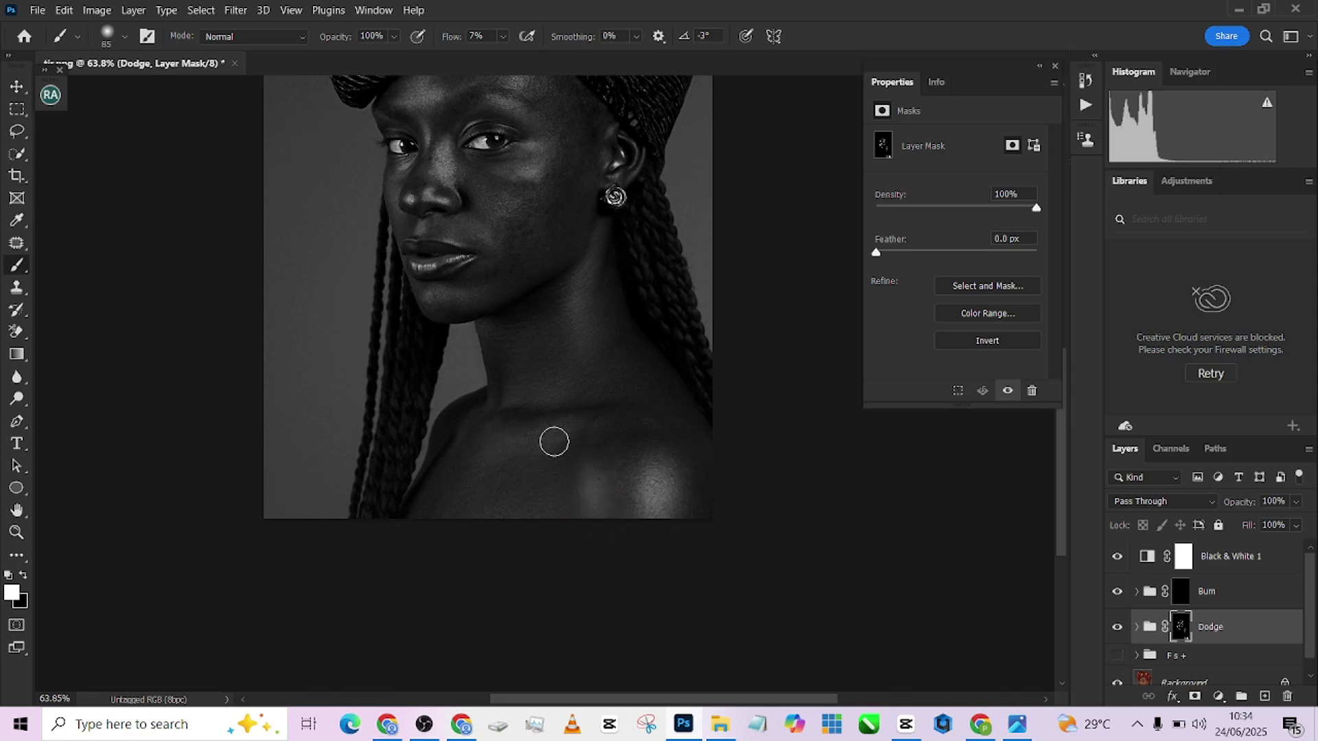
mouse_move(565, 433)
mouse_down()
mouse_move(504, 450)
mouse_move(495, 436)
mouse_move(574, 424)
mouse_move(520, 434)
mouse_up()
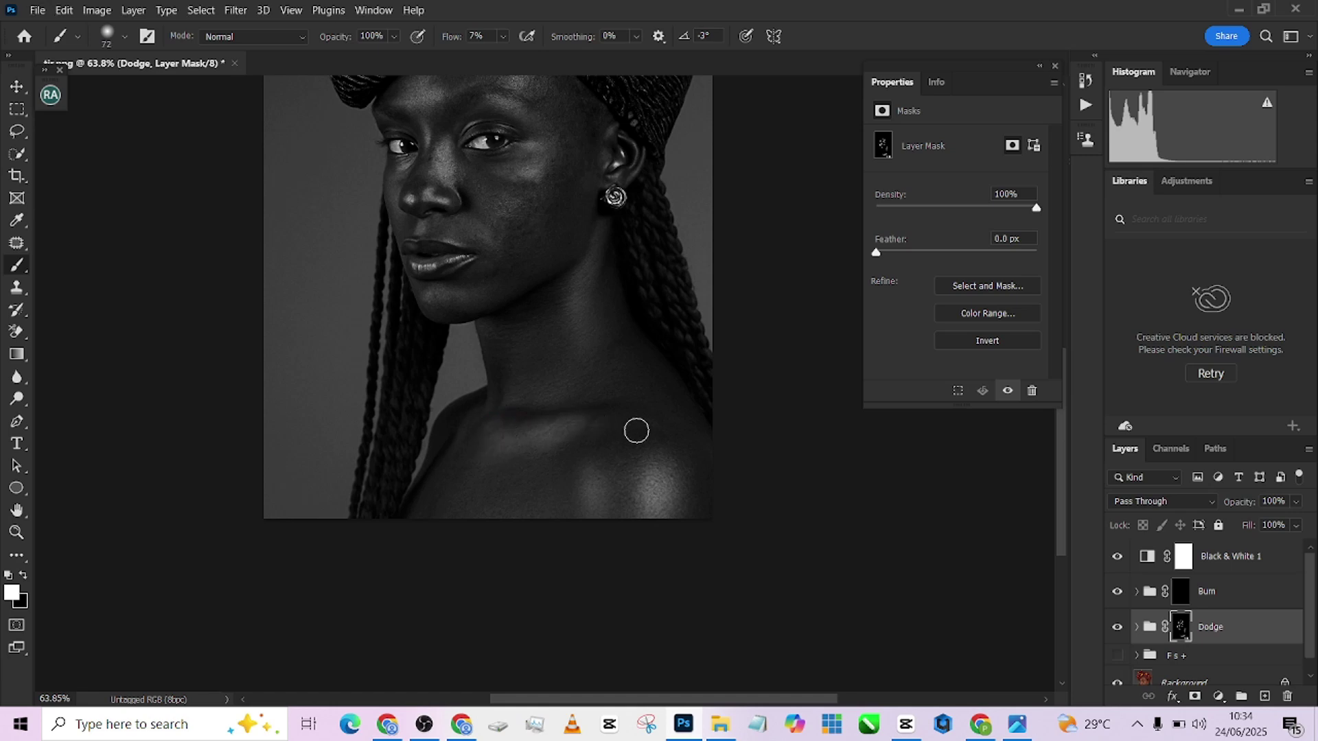
scroll(618, 426, up, 4)
drag(630, 434, 605, 434)
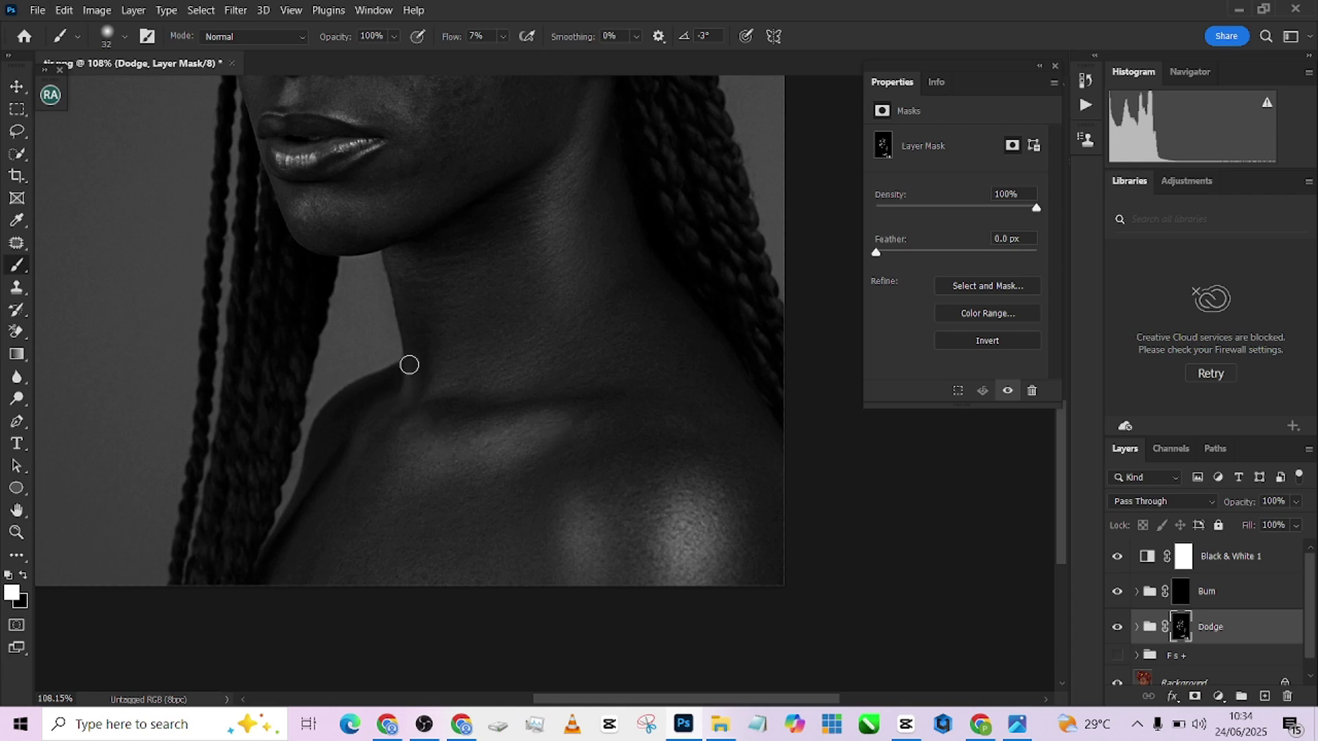
key(bracketright)
key(bracketright)
key(bracketright)
key(bracketright)
key(bracketright)
scroll(717, 396, down, 2)
scroll(718, 396, down, 1)
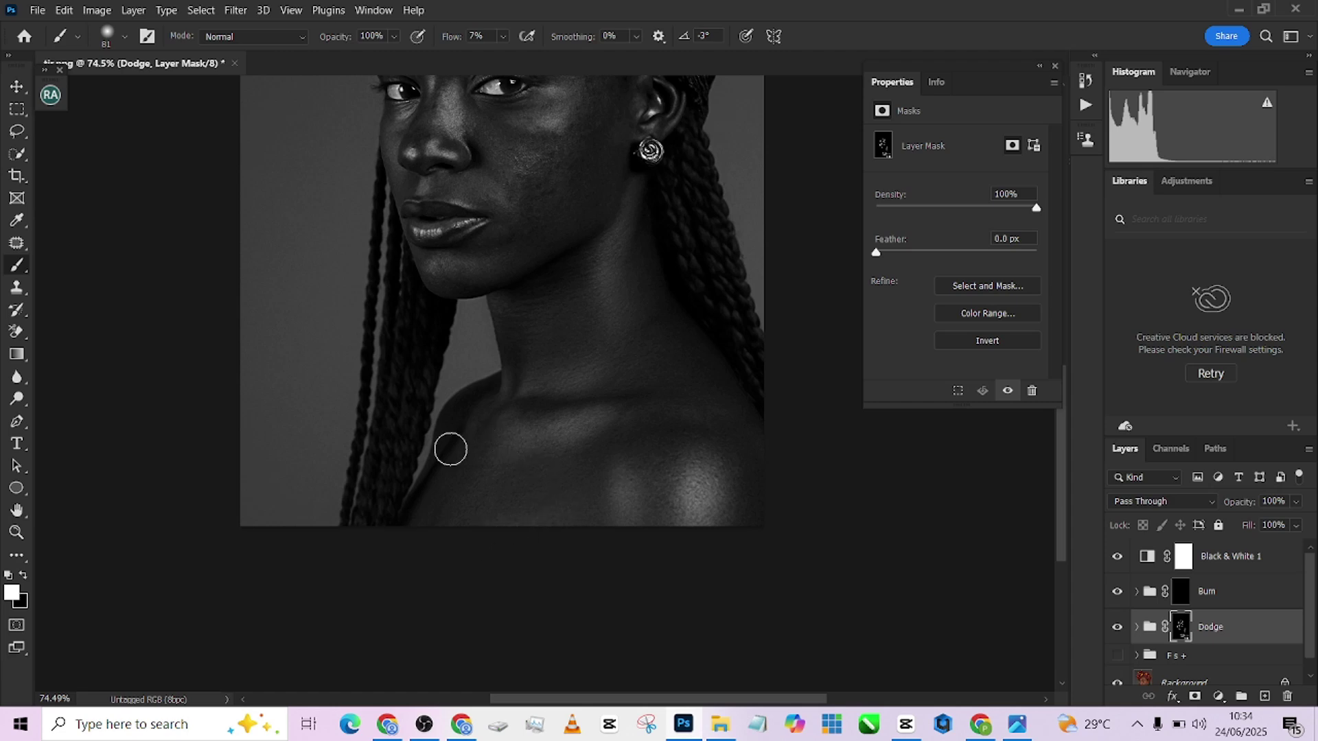
alt+right_click(475, 420)
scroll(560, 374, down, 3)
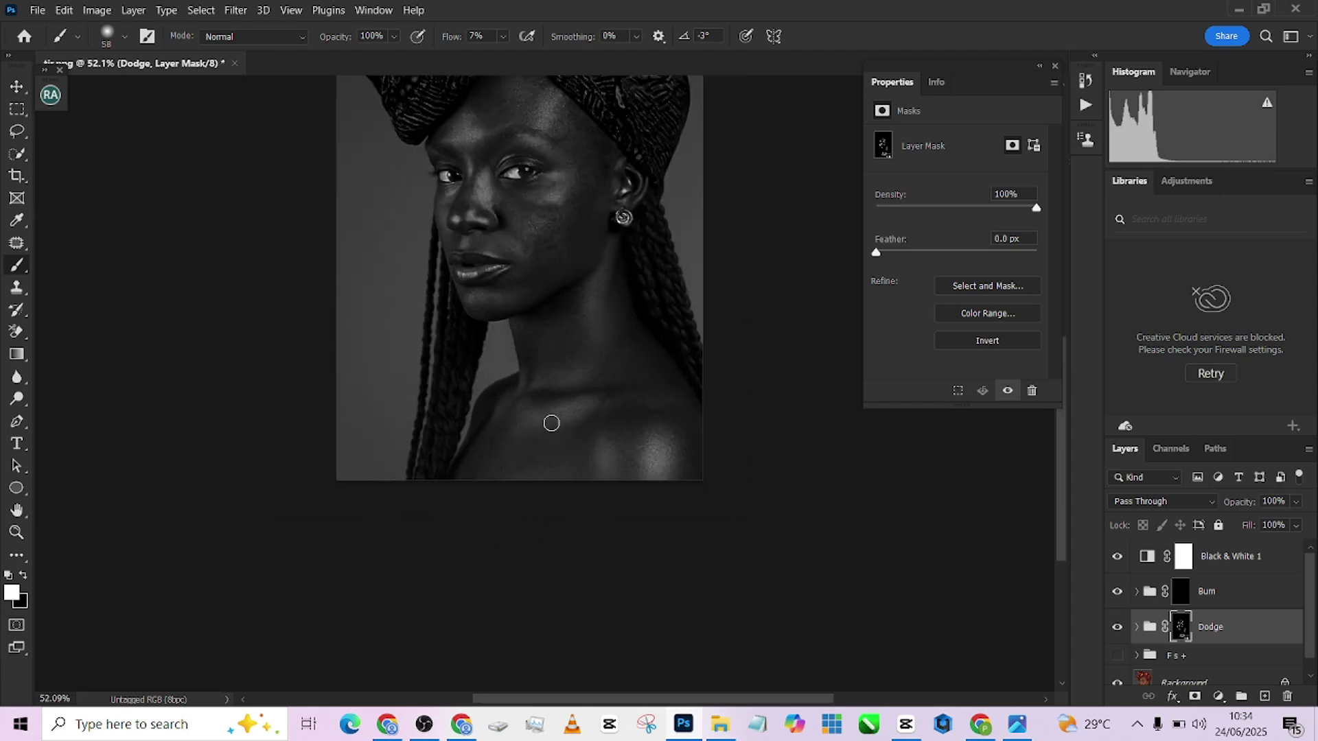
scroll(551, 424, up, 3)
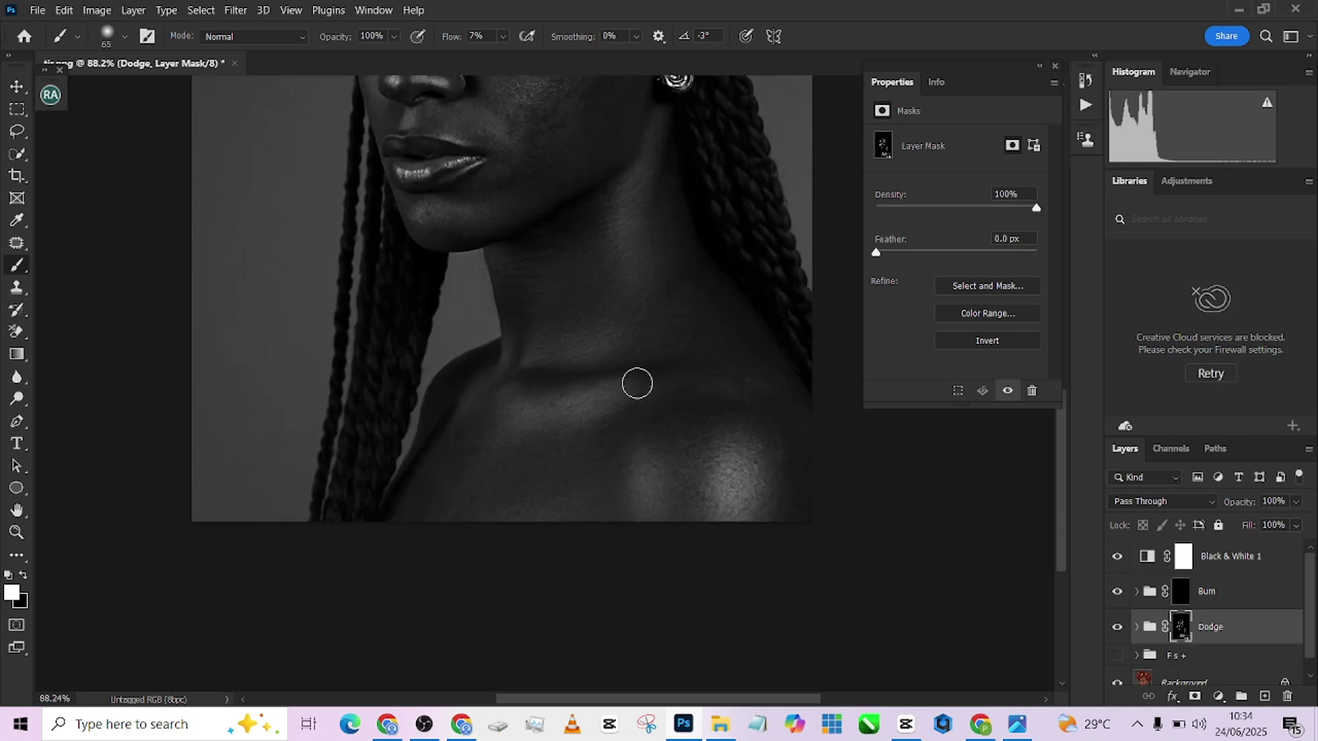
scroll(712, 391, down, 1)
Step: Toggle Black & White 1 and Dodge to compare in colour, then re-enable Black & White 1
click(1118, 557)
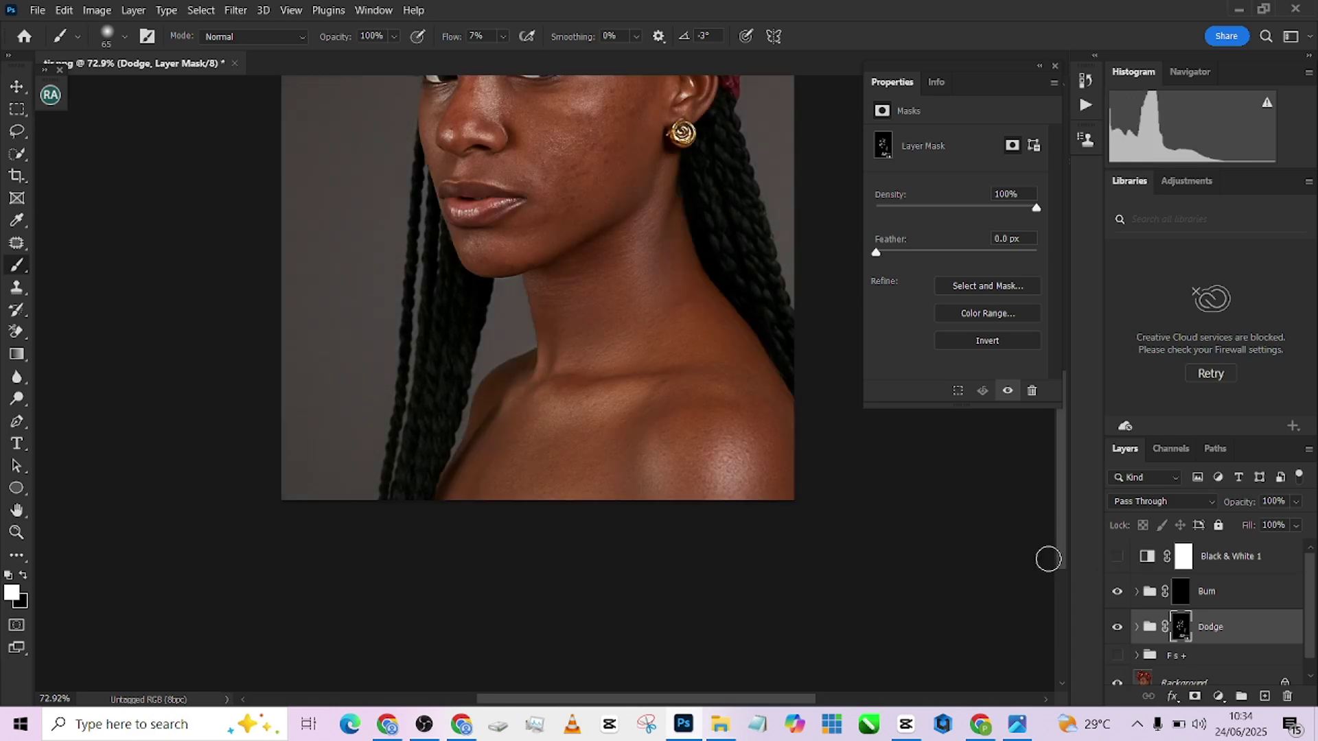
scroll(733, 544, down, 2)
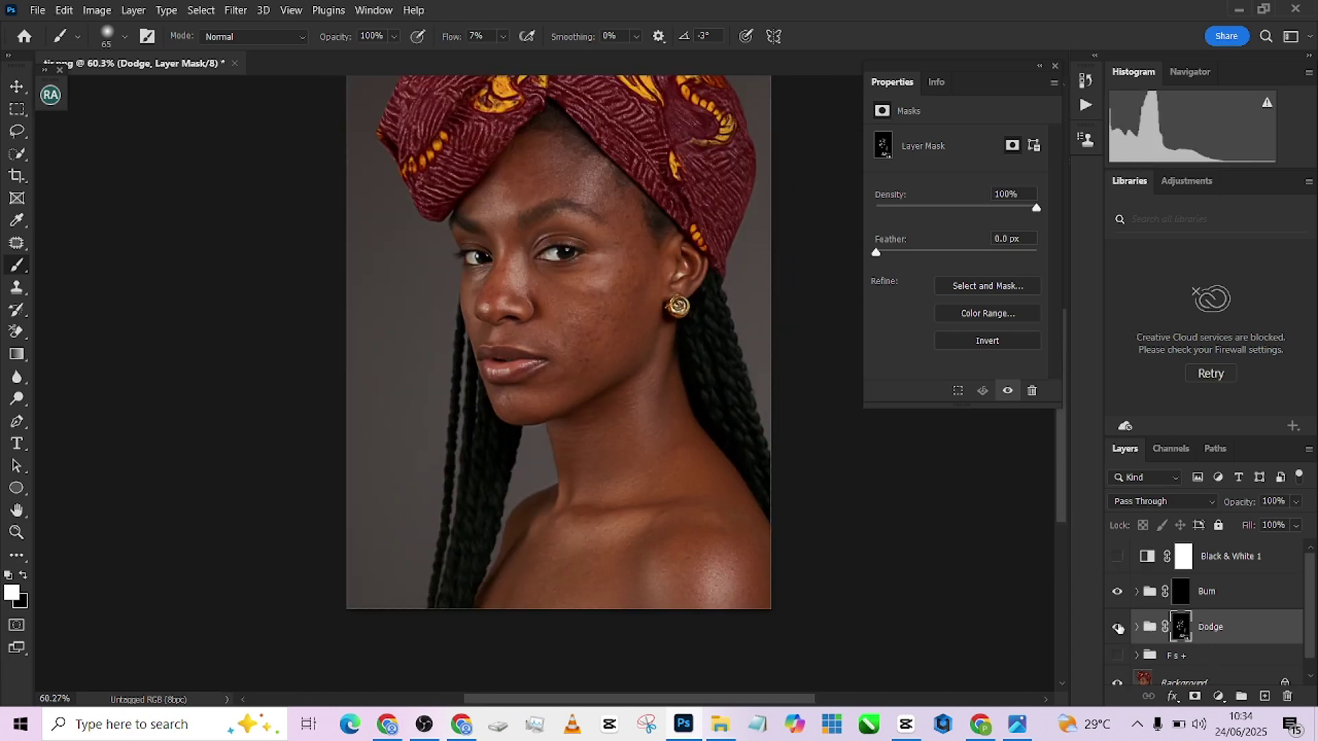
click(1118, 627)
click(1118, 626)
click(1117, 626)
click(1117, 626)
drag(747, 580, 768, 584)
click(1114, 658)
click(1117, 562)
scroll(664, 467, up, 3)
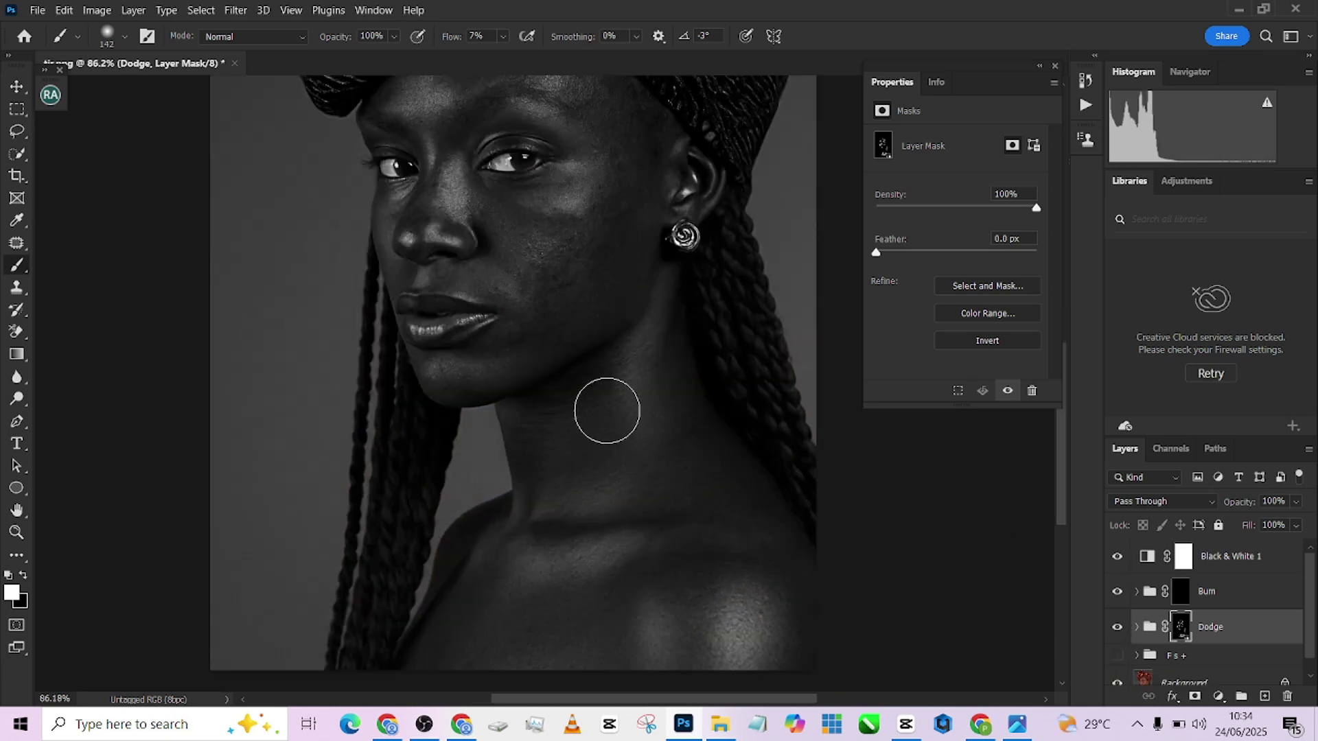
alt+right_click(663, 398)
drag(612, 310, 630, 466)
alt+right_click(442, 302)
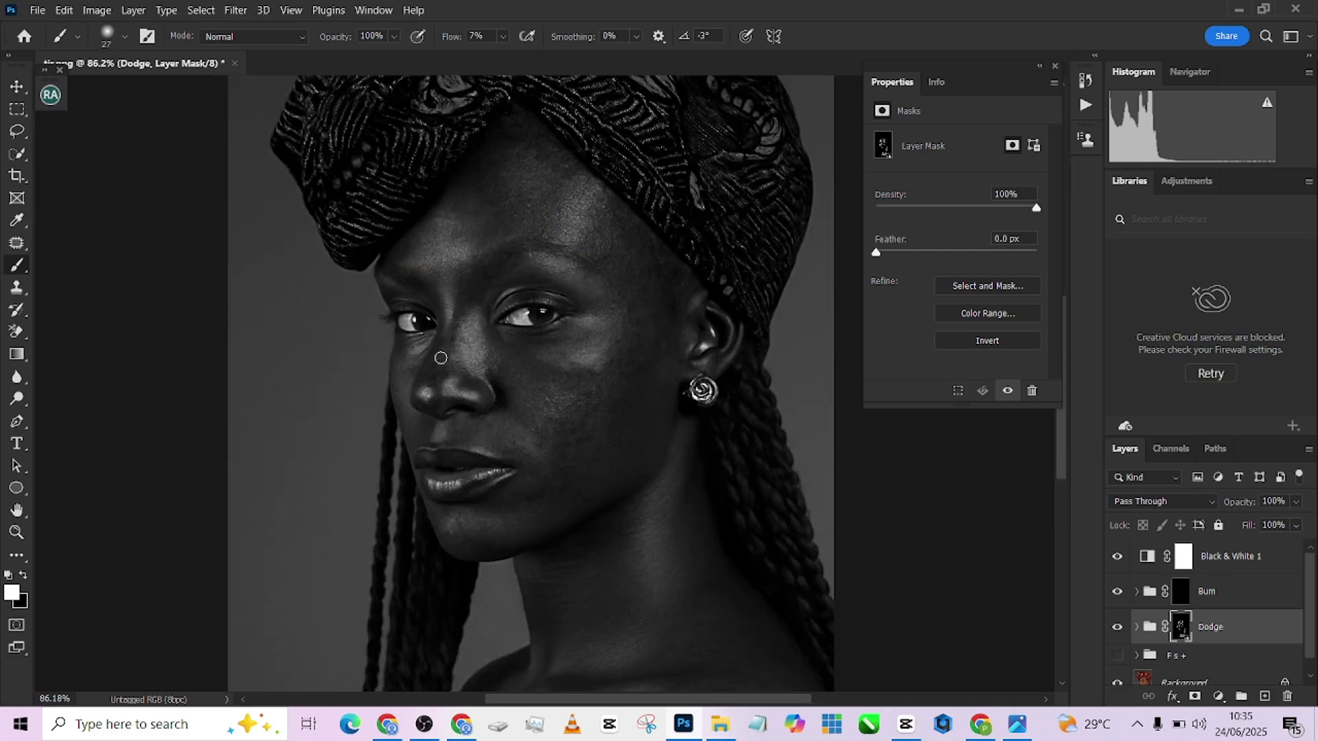
Step: Paint shading onto the Burn group's mask with a brush of about 53 px
scroll(447, 330, up, 1)
key(alt+bracketright)
drag(472, 461, 501, 391)
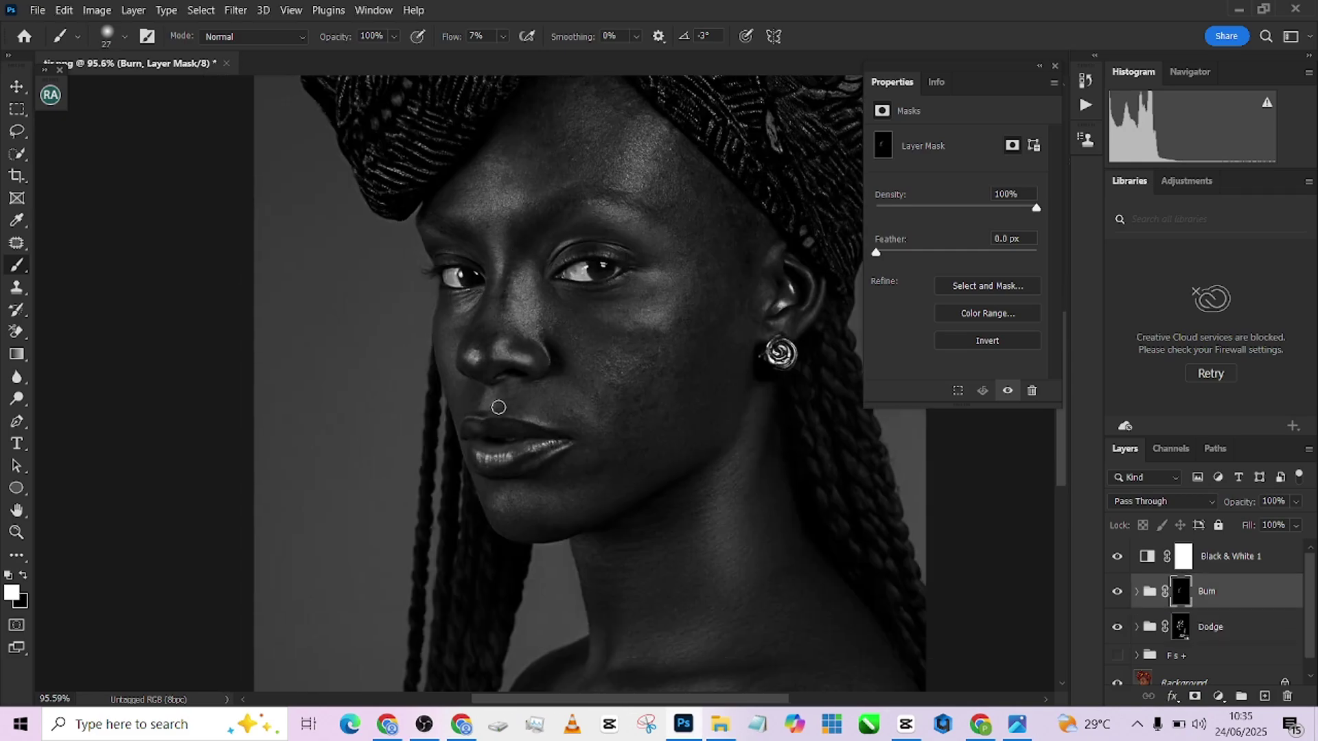
scroll(597, 307, up, 3)
alt+right_click(615, 319)
drag(660, 346, 727, 373)
scroll(606, 308, down, 6)
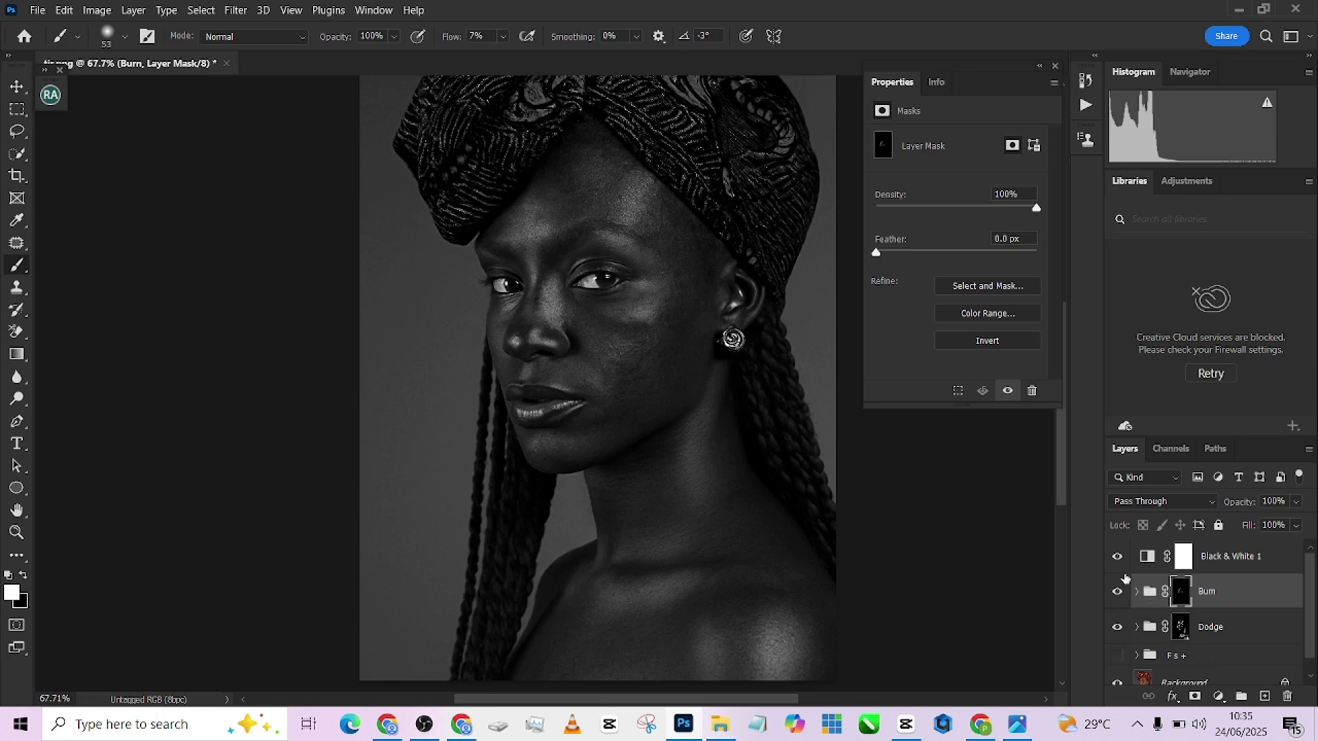
Step: Check the result in colour, then erase burn shading from the cheek with black
click(1118, 558)
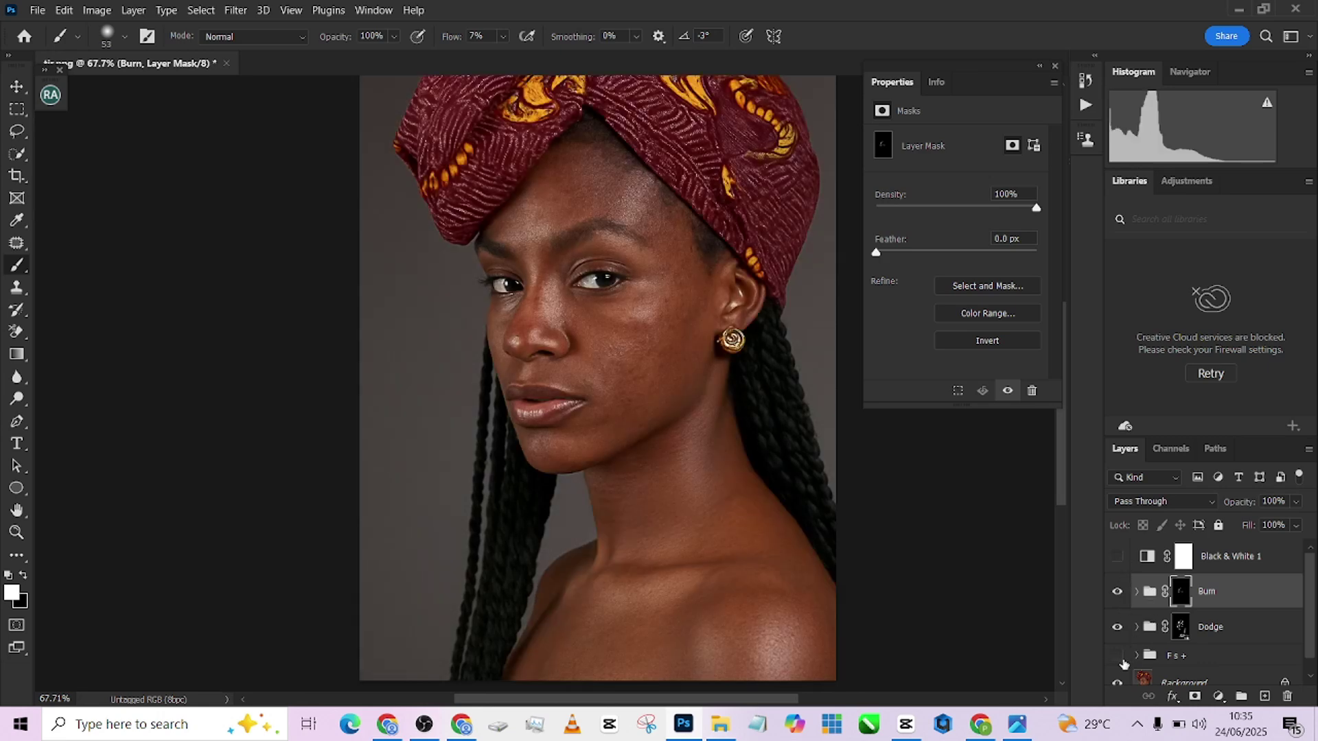
click(1120, 658)
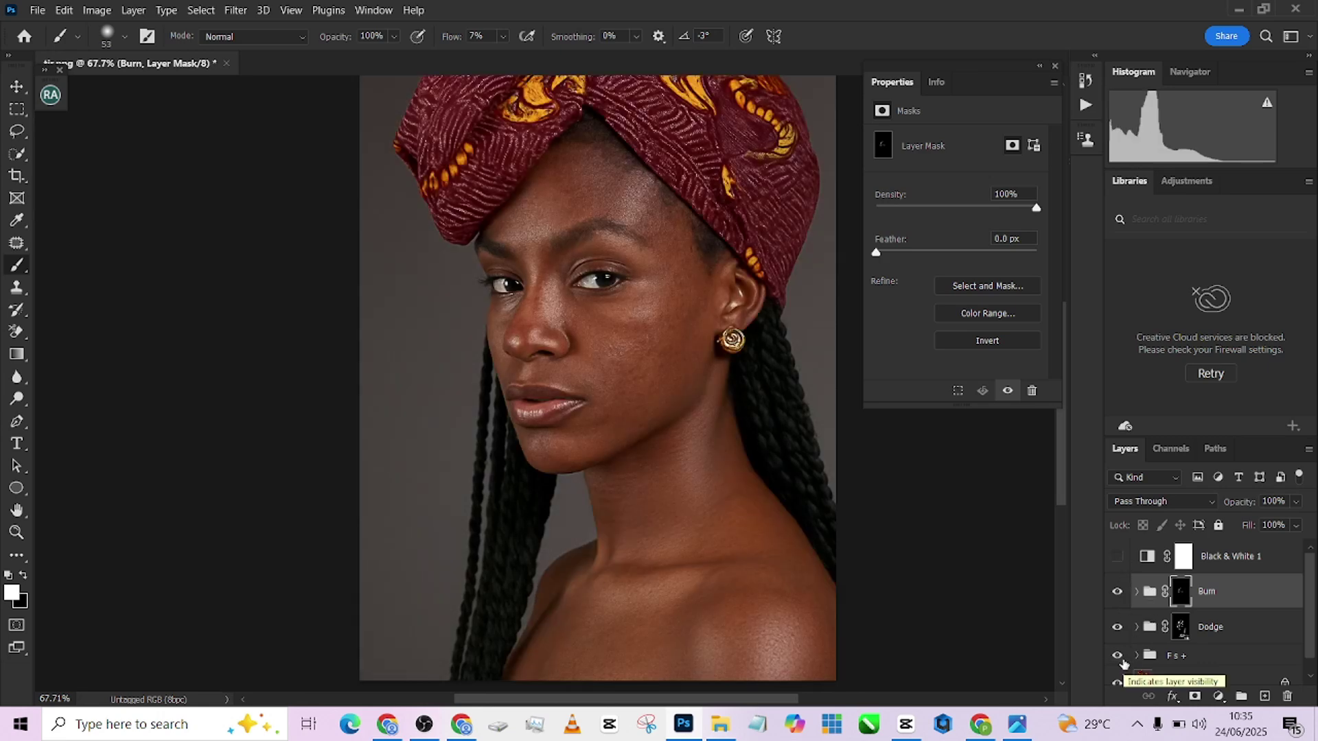
click(1119, 657)
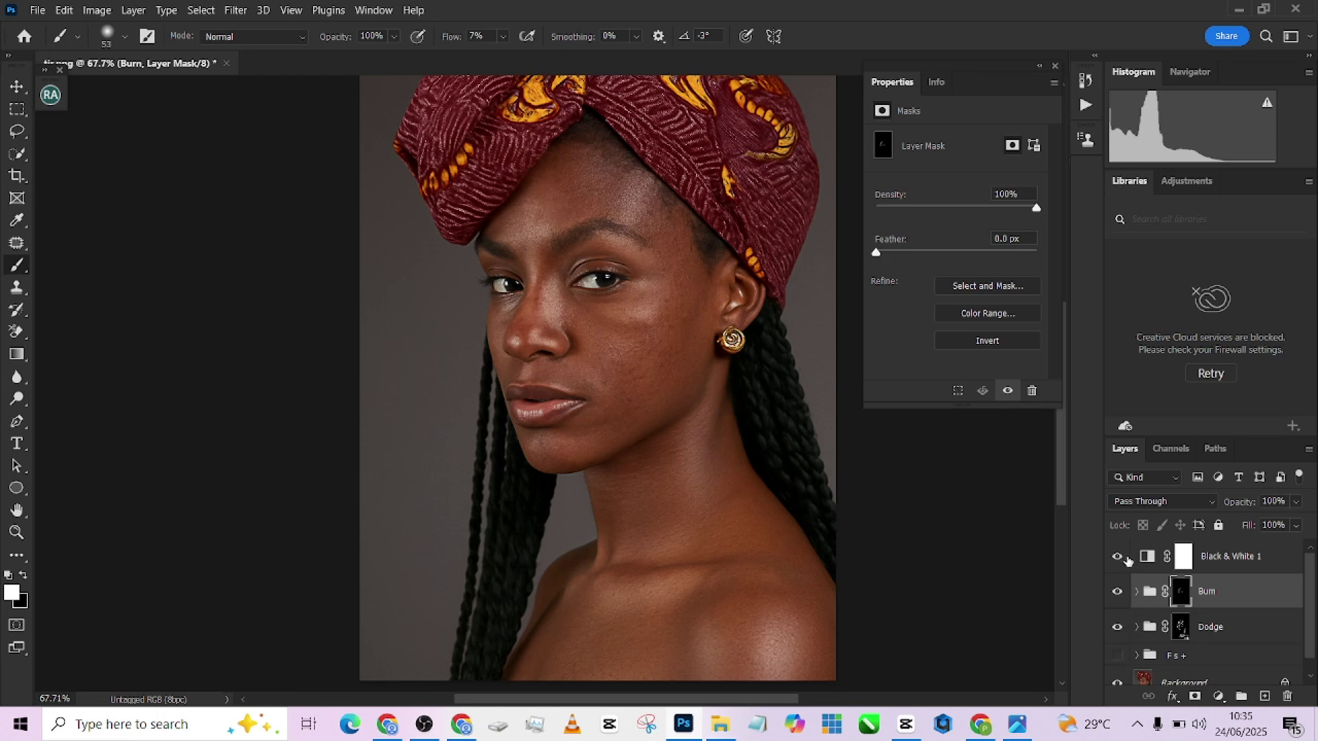
click(1117, 557)
scroll(626, 318, up, 2)
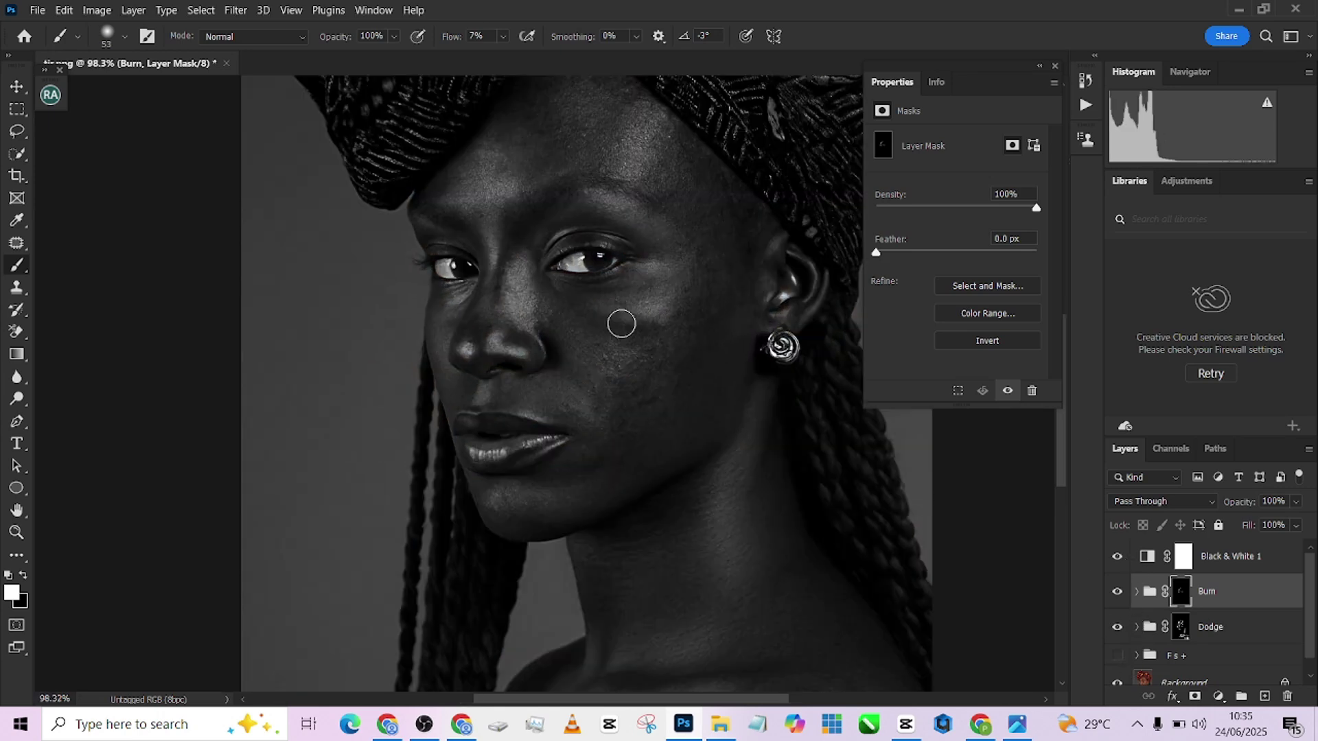
key(x)
mouse_move(641, 325)
mouse_down()
mouse_move(656, 346)
mouse_move(641, 332)
mouse_move(665, 329)
mouse_move(612, 324)
mouse_move(676, 336)
mouse_move(623, 326)
mouse_move(659, 336)
mouse_up()
click(1117, 593)
click(1117, 593)
Step: Switch back to white and resize the burn brush between about 50 and 162 px
key(x)
scroll(603, 337, down, 3)
drag(604, 170, 568, 196)
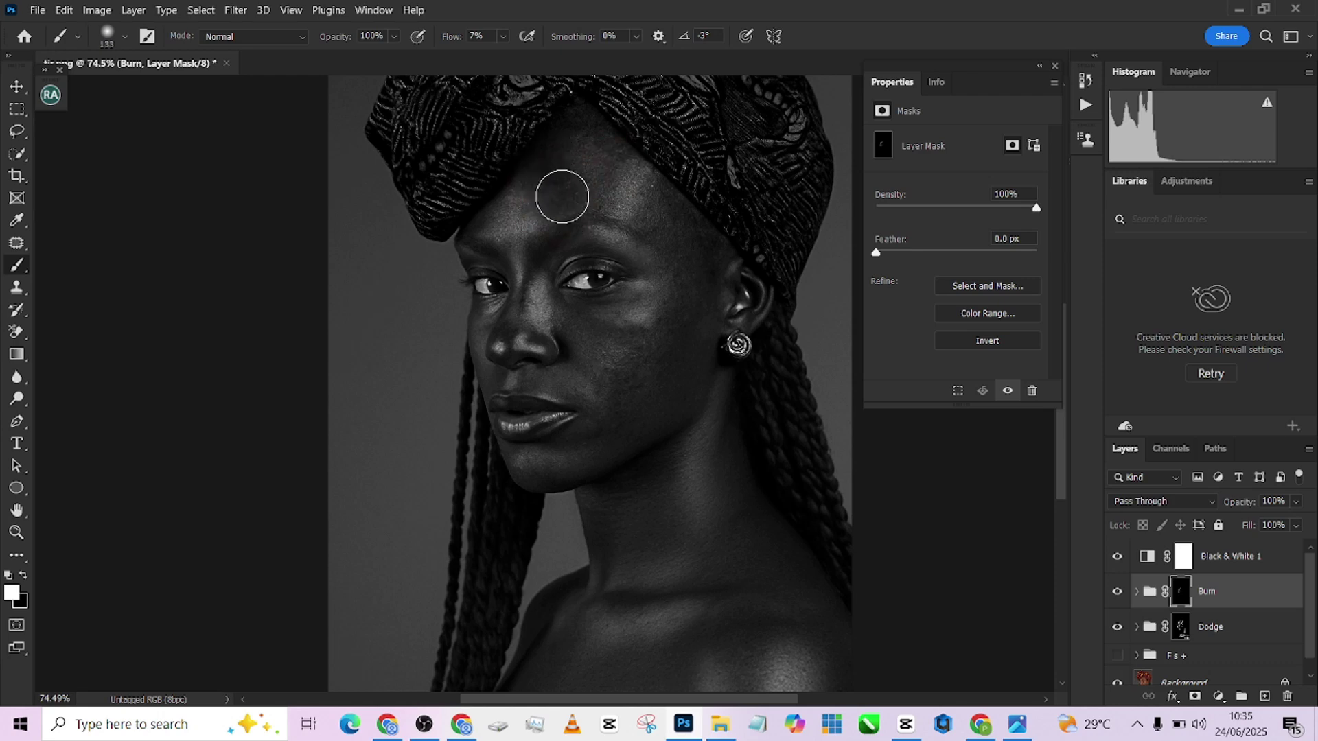
scroll(643, 369, down, 2)
scroll(644, 369, up, 4)
key(bracketleft)
key(bracketleft)
key(bracketleft)
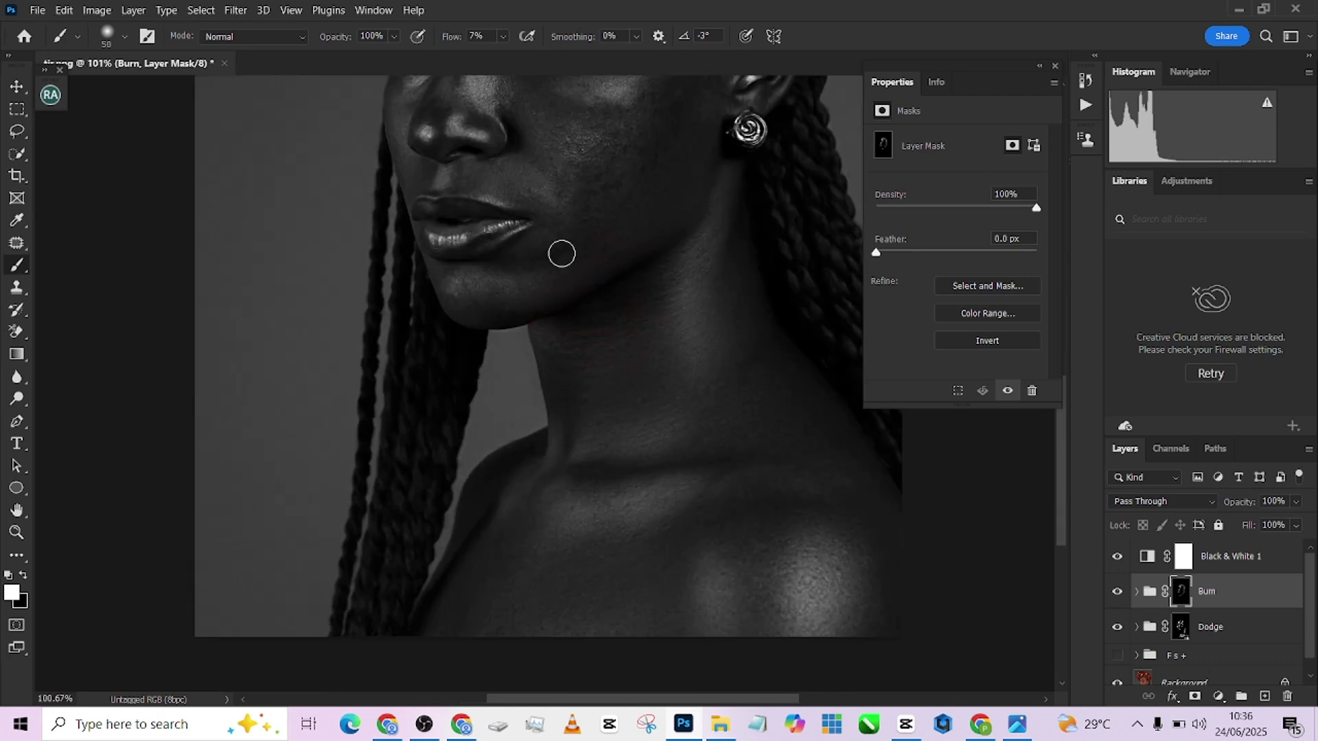
drag(640, 258, 652, 254)
scroll(592, 398, down, 1)
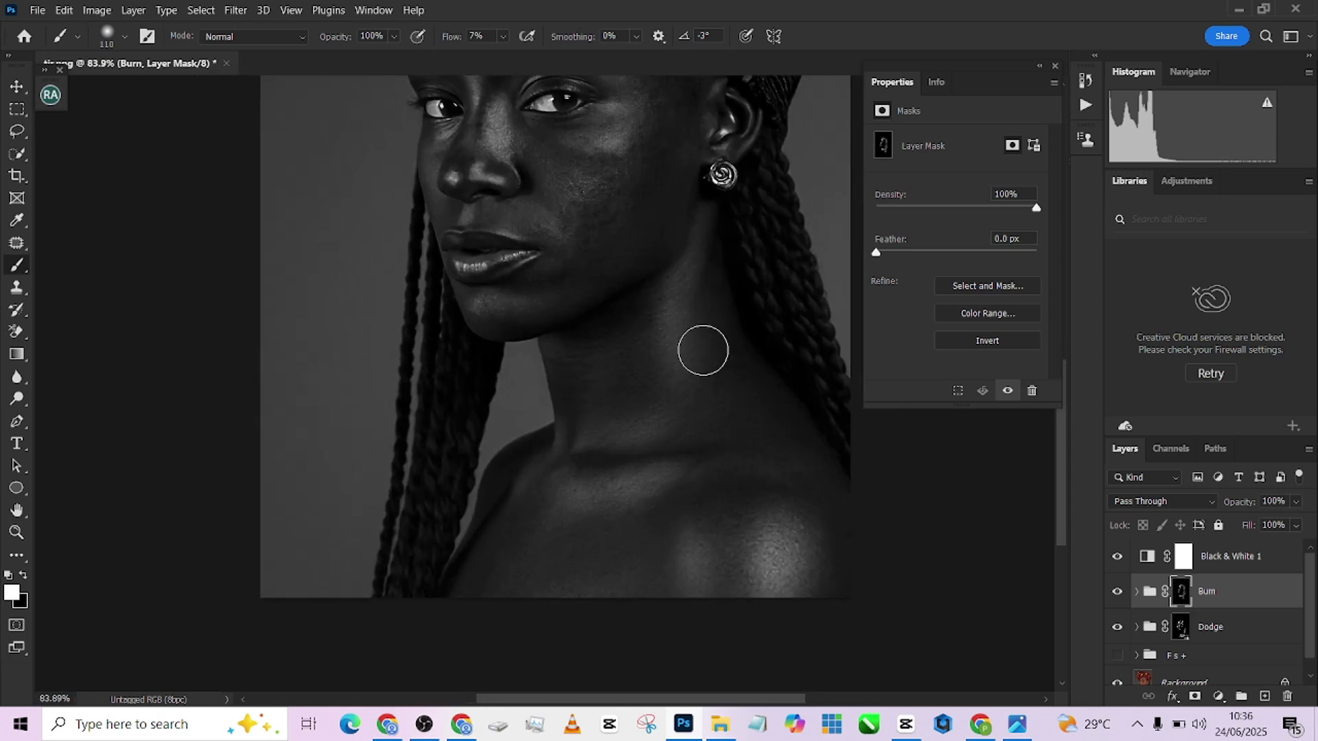
scroll(712, 353, down, 2)
drag(665, 521, 676, 519)
key(bracketleft)
key(bracketleft)
key(bracketleft)
key(bracketleft)
key(bracketleft)
key(bracketleft)
key(bracketleft)
key(bracketleft)
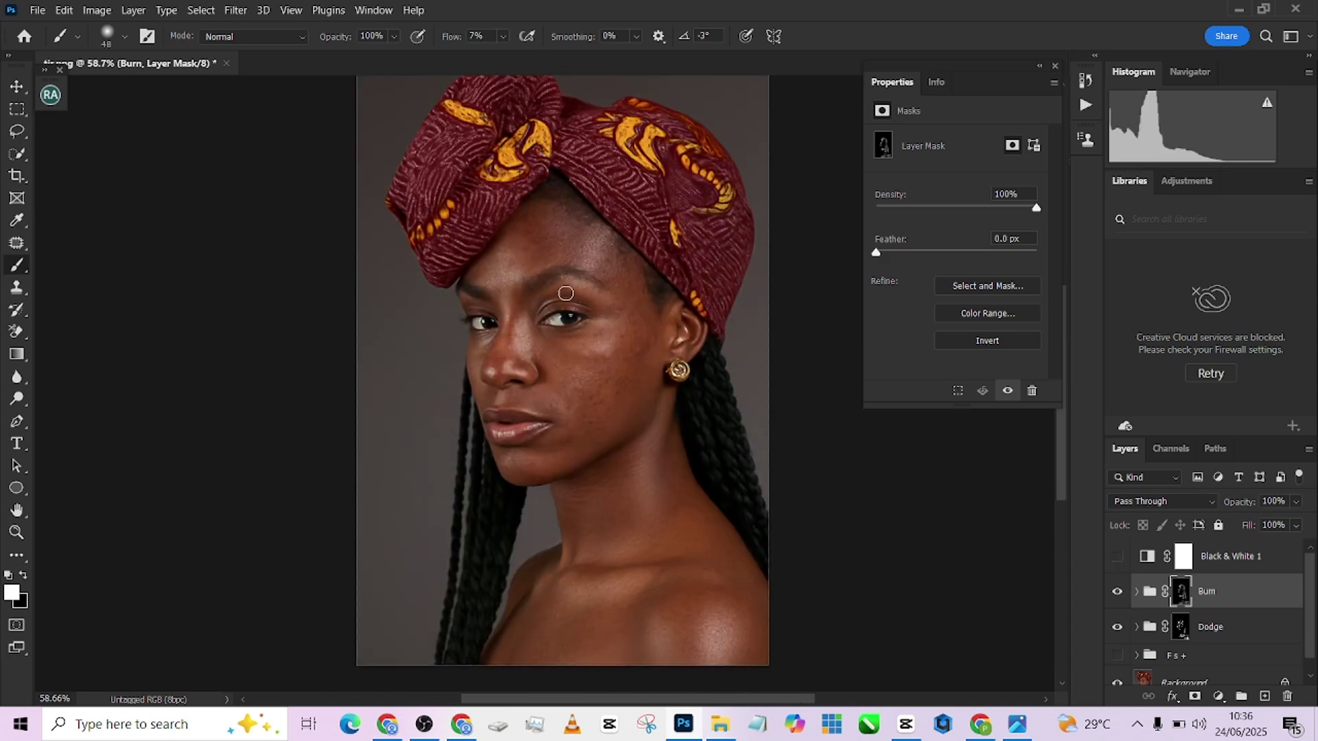
Step: Return to the Dodge mask and enlarge the brush to about 112 px
key(alt+bracketleft)
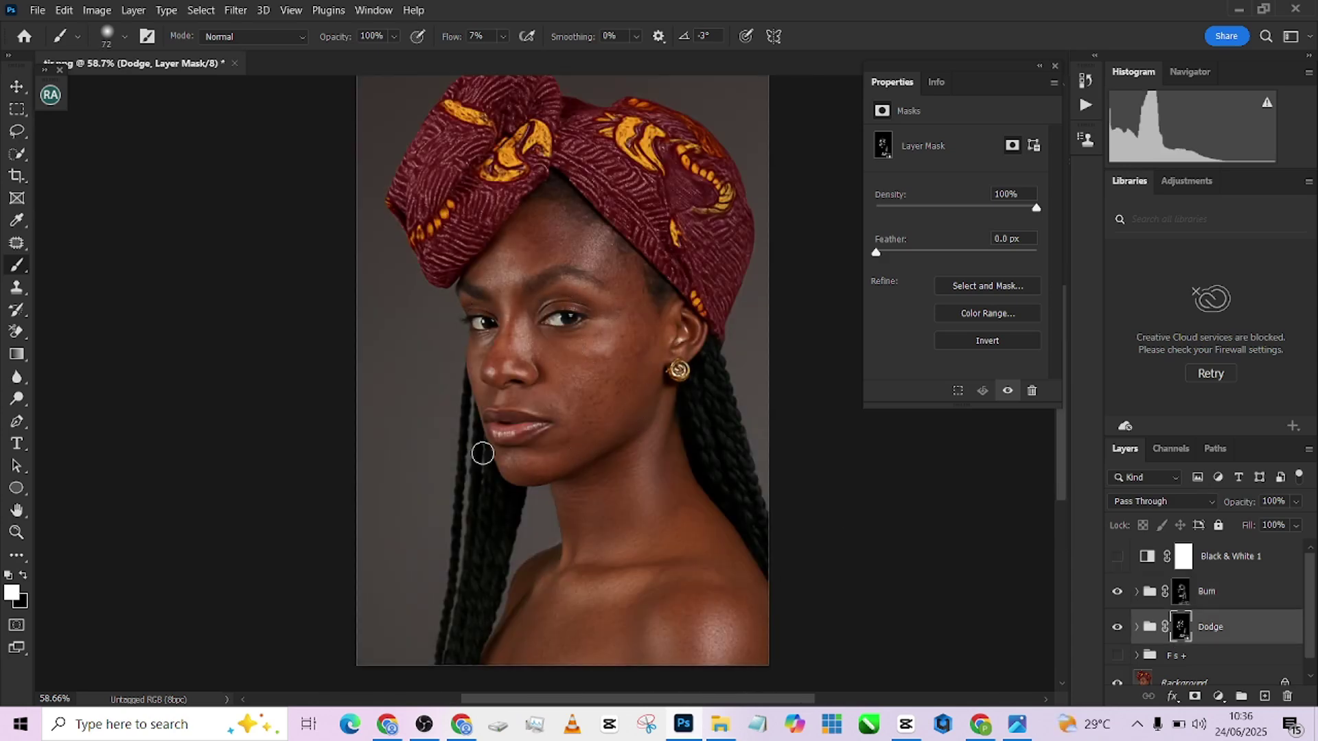
key(bracketright)
key(bracketright)
scroll(657, 404, down, 2)
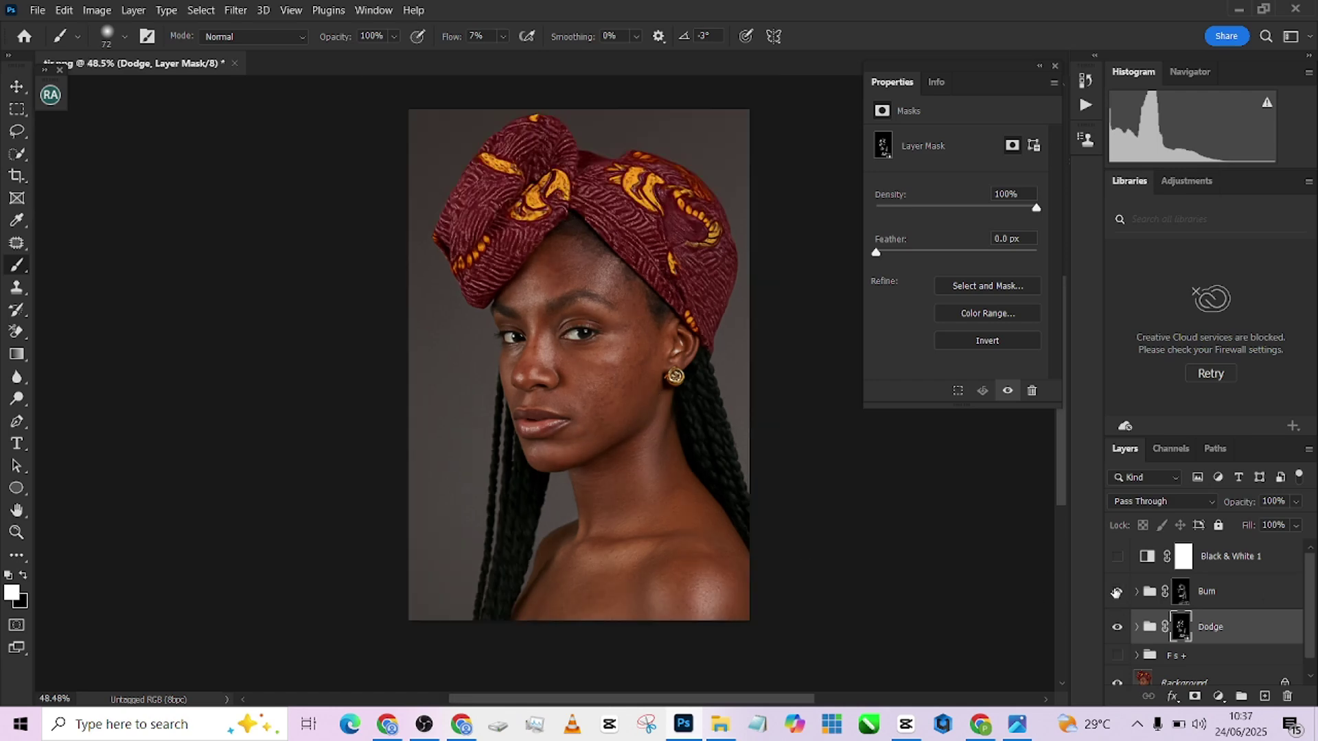
key(bracketright)
key(bracketright)
scroll(652, 535, up, 1)
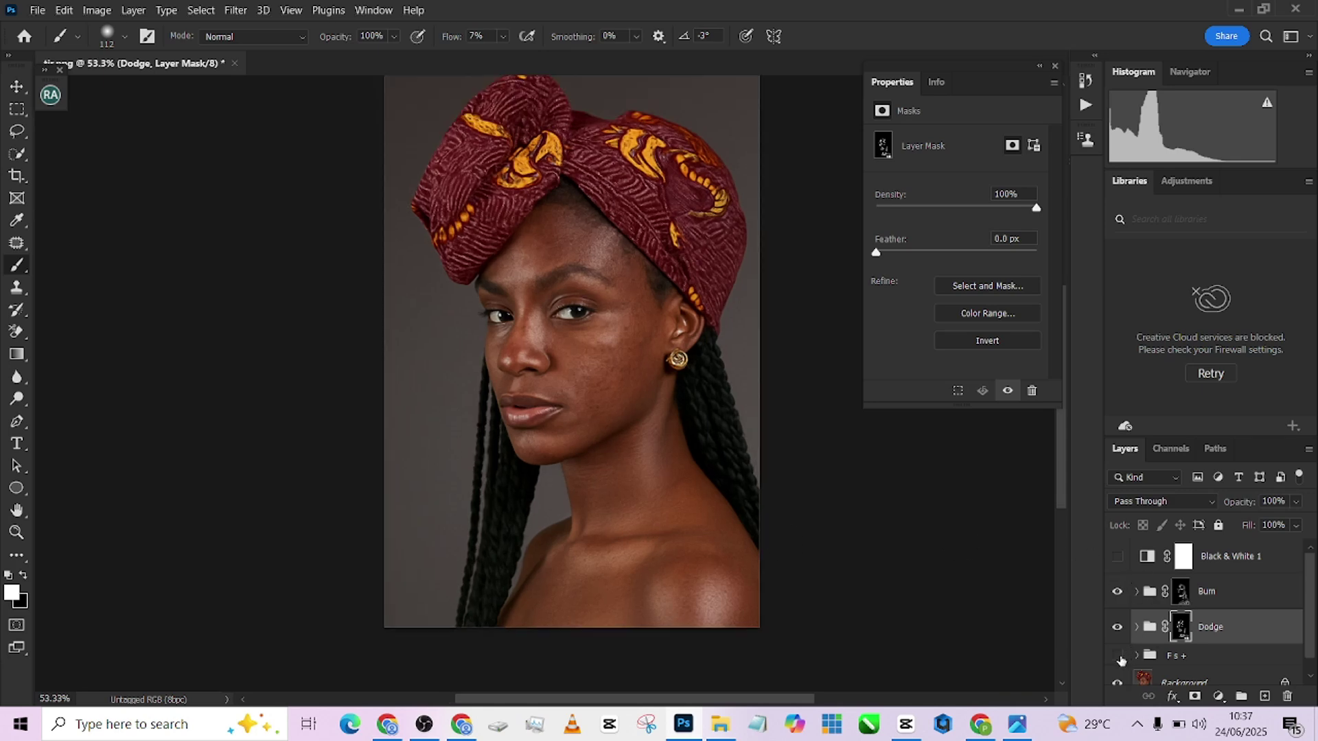
scroll(600, 395, down, 1)
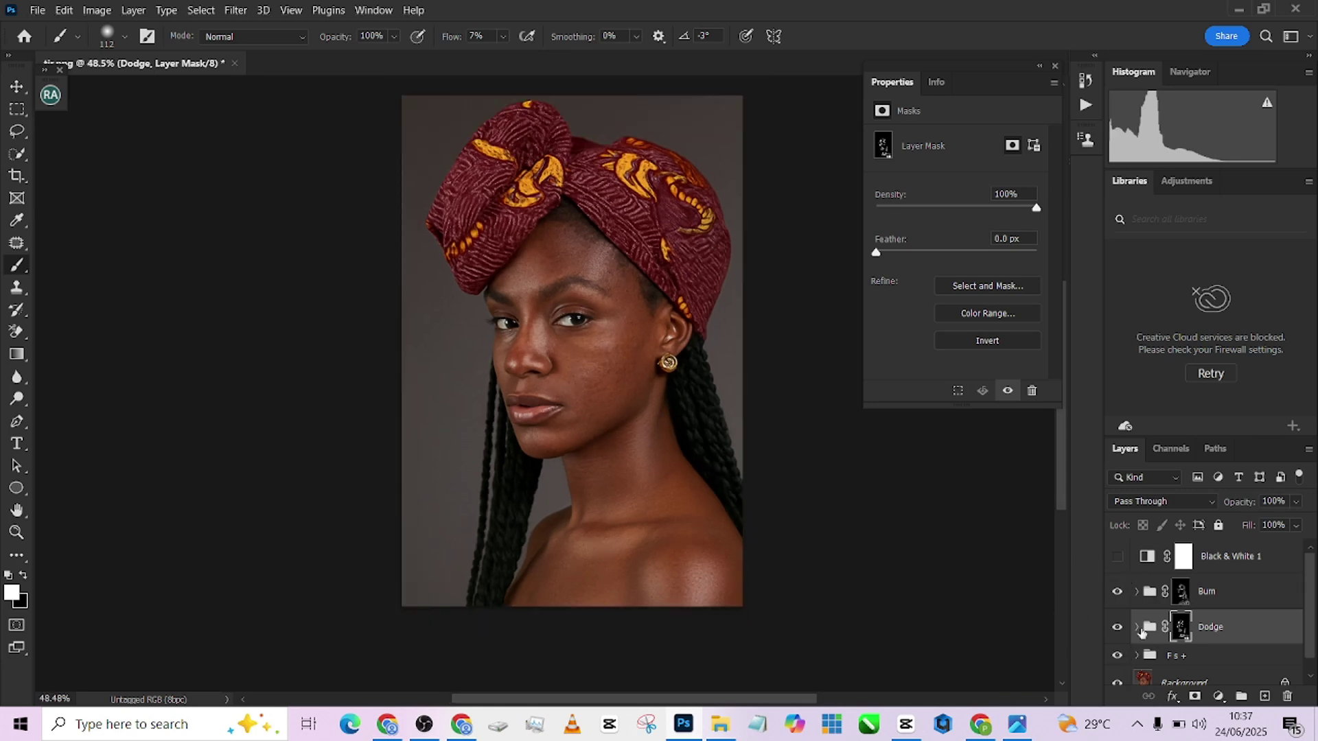
scroll(1142, 631, down, 1)
Step: Expand the Fs + group and hide the Burn and Dodge groups
click(1138, 639)
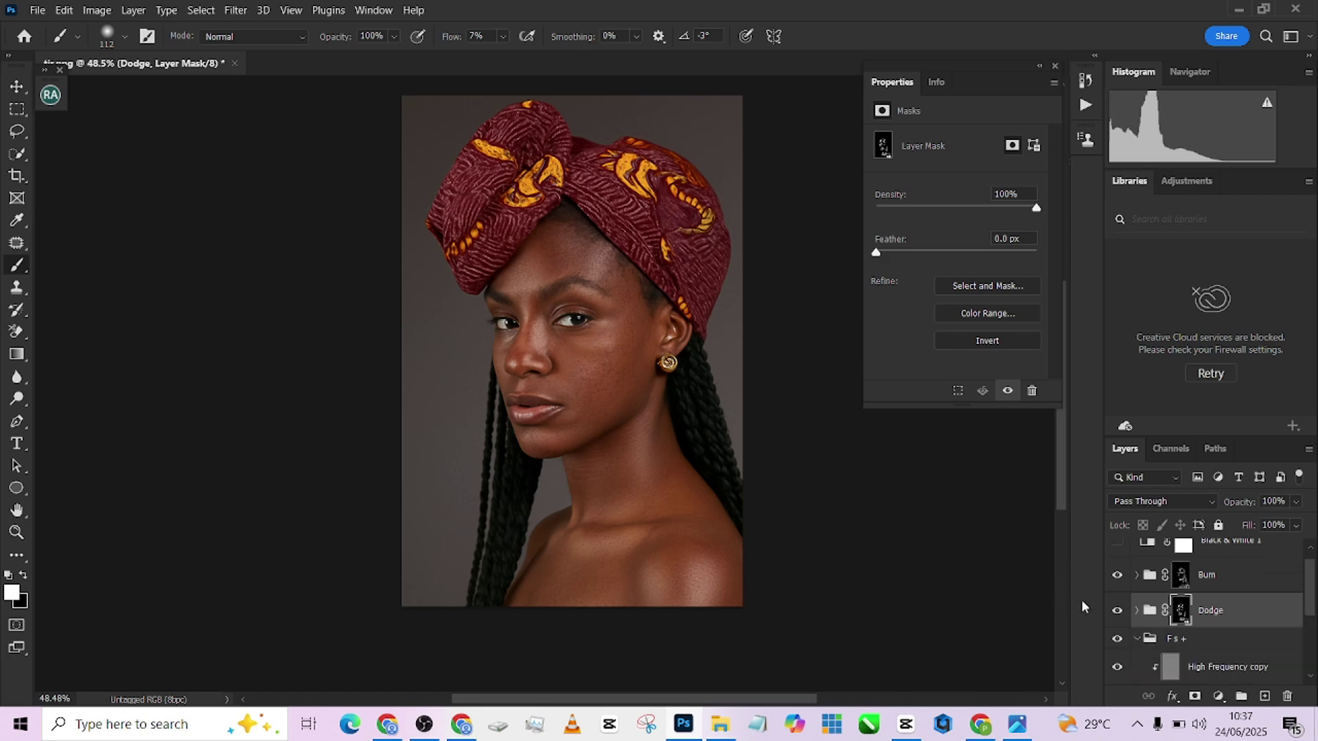
click(1118, 579)
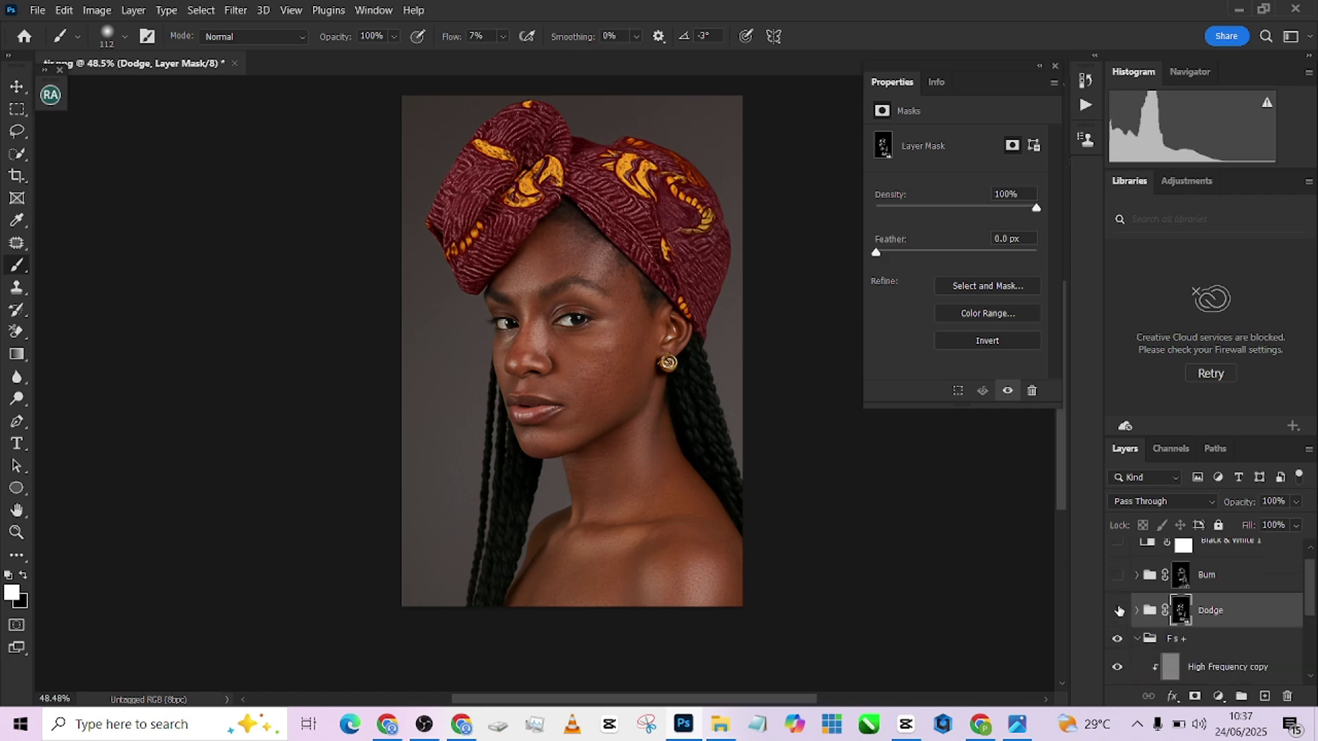
click(1118, 610)
scroll(1210, 641, down, 4)
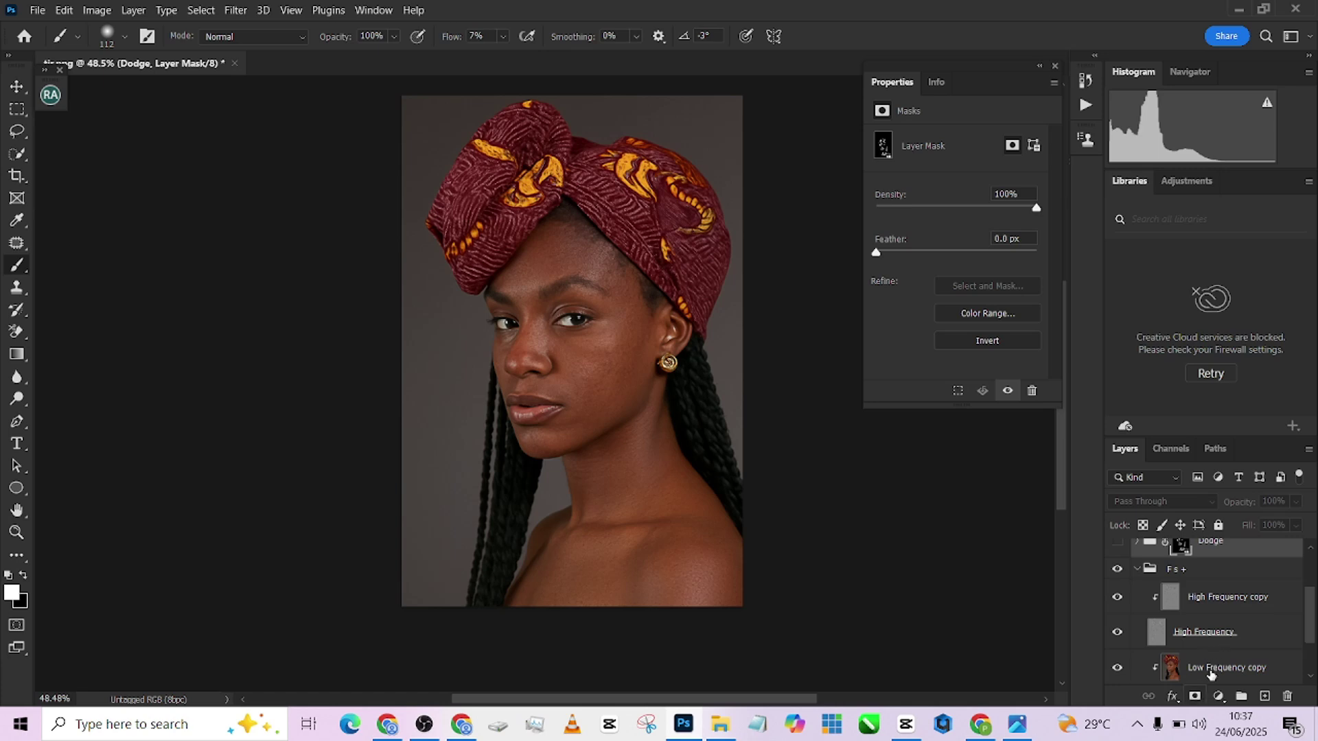
Step: Smooth the cheek skin tone on Low Frequency copy with a roughly 94 px Mixer Brush
click(1215, 669)
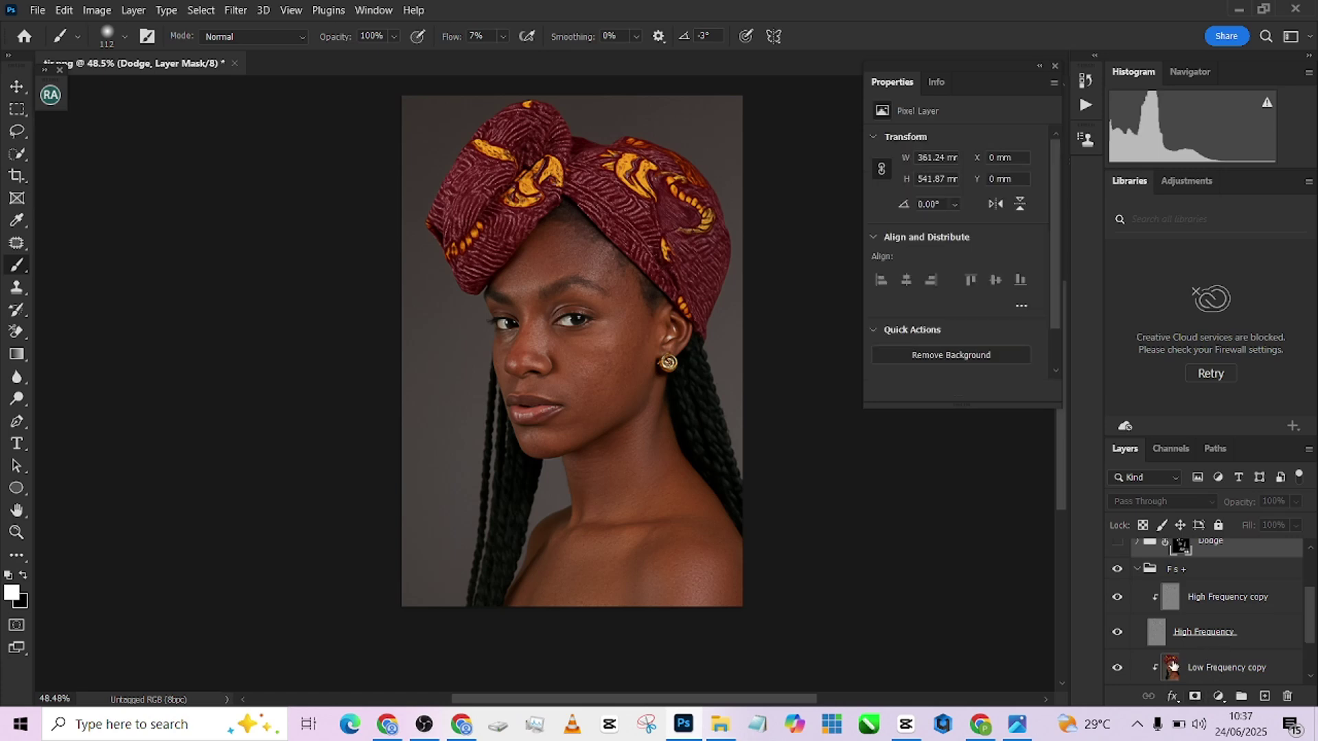
right_click(23, 266)
click(90, 312)
scroll(576, 360, up, 6)
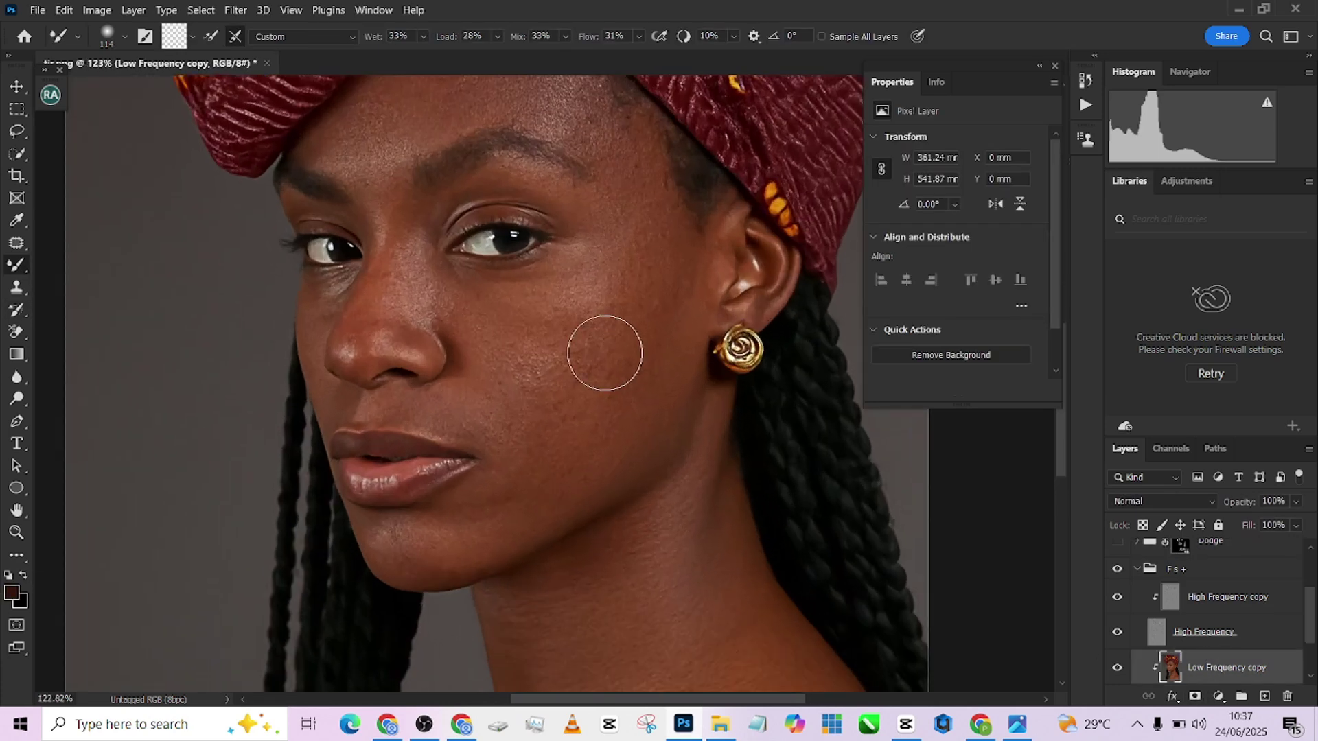
key(bracketleft)
key(bracketleft)
scroll(575, 330, down, 2)
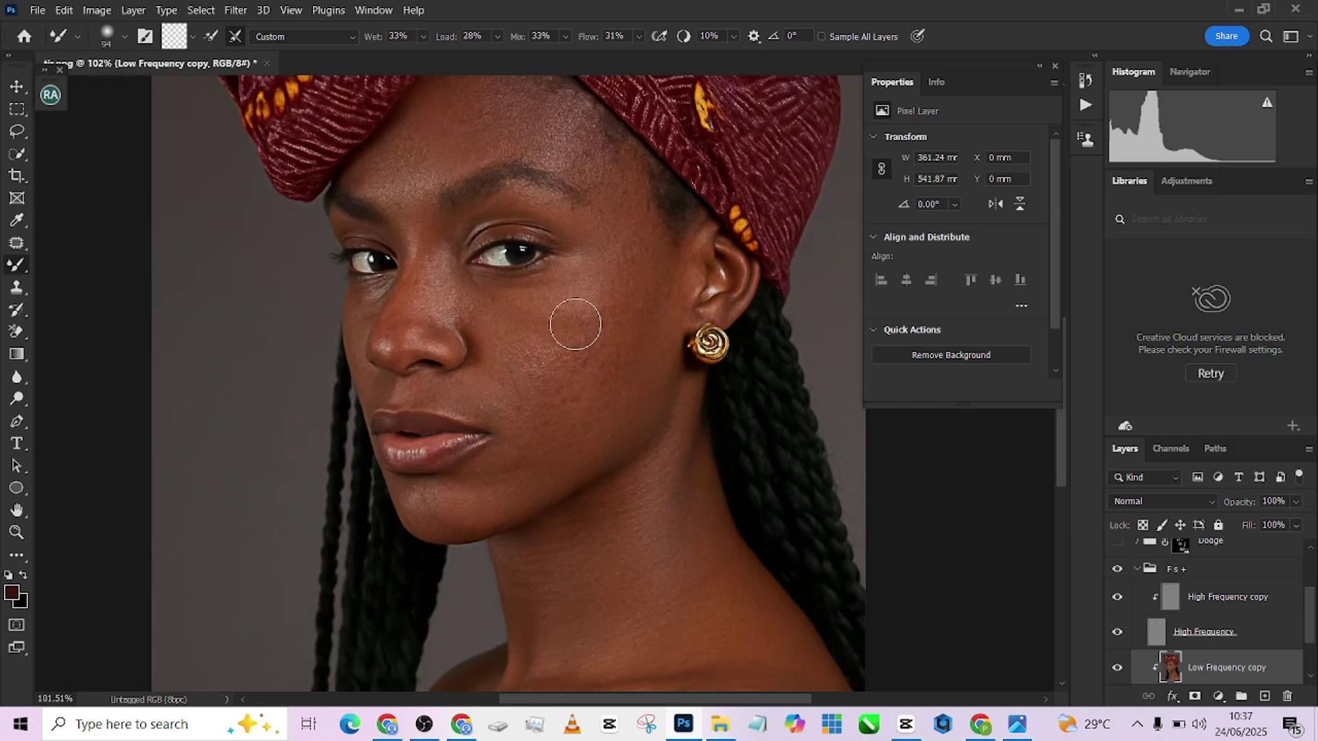
mouse_move(575, 324)
mouse_down()
mouse_move(555, 346)
mouse_move(559, 328)
mouse_move(545, 327)
mouse_move(518, 346)
mouse_move(524, 308)
mouse_move(581, 304)
mouse_move(585, 281)
mouse_move(542, 350)
mouse_move(517, 311)
mouse_move(539, 295)
mouse_move(558, 343)
mouse_up()
Step: Show the Dodge group again and paint low-flow white on its mask below the eye
scroll(594, 427, down, 2)
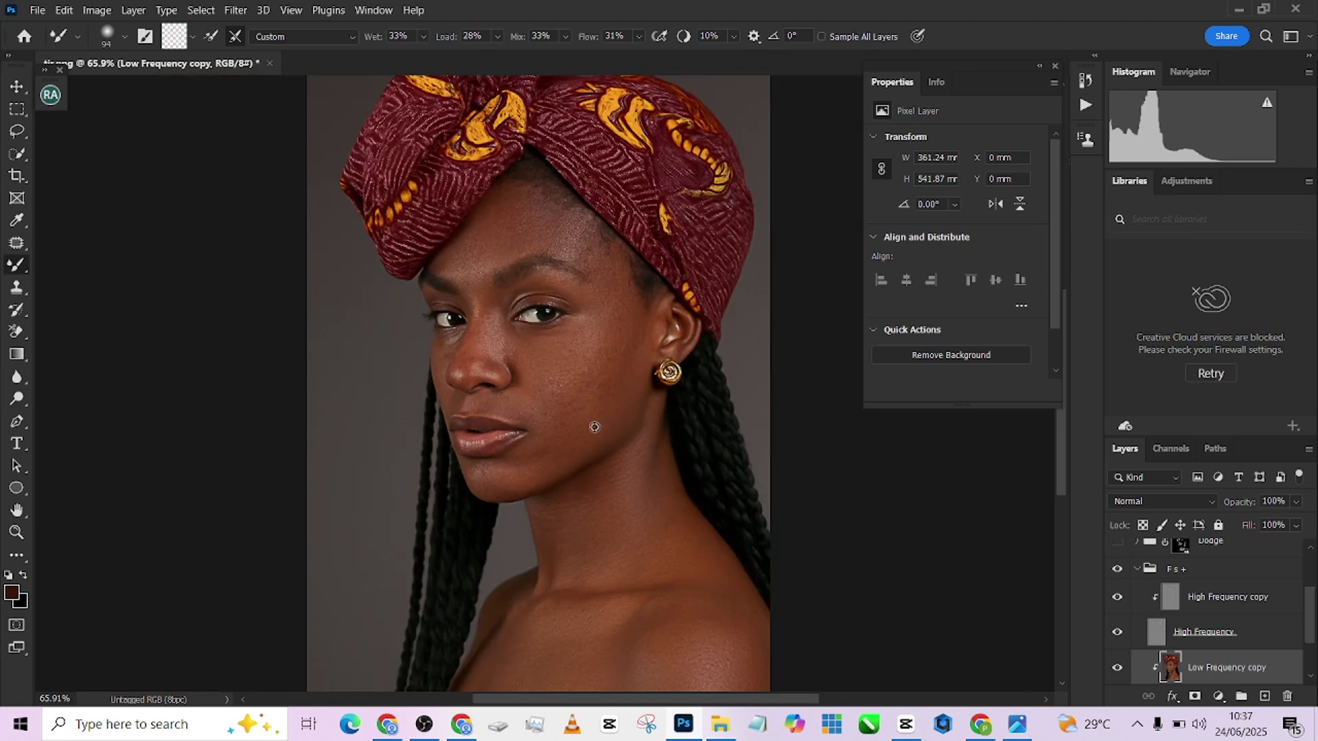
scroll(1126, 597, up, 2)
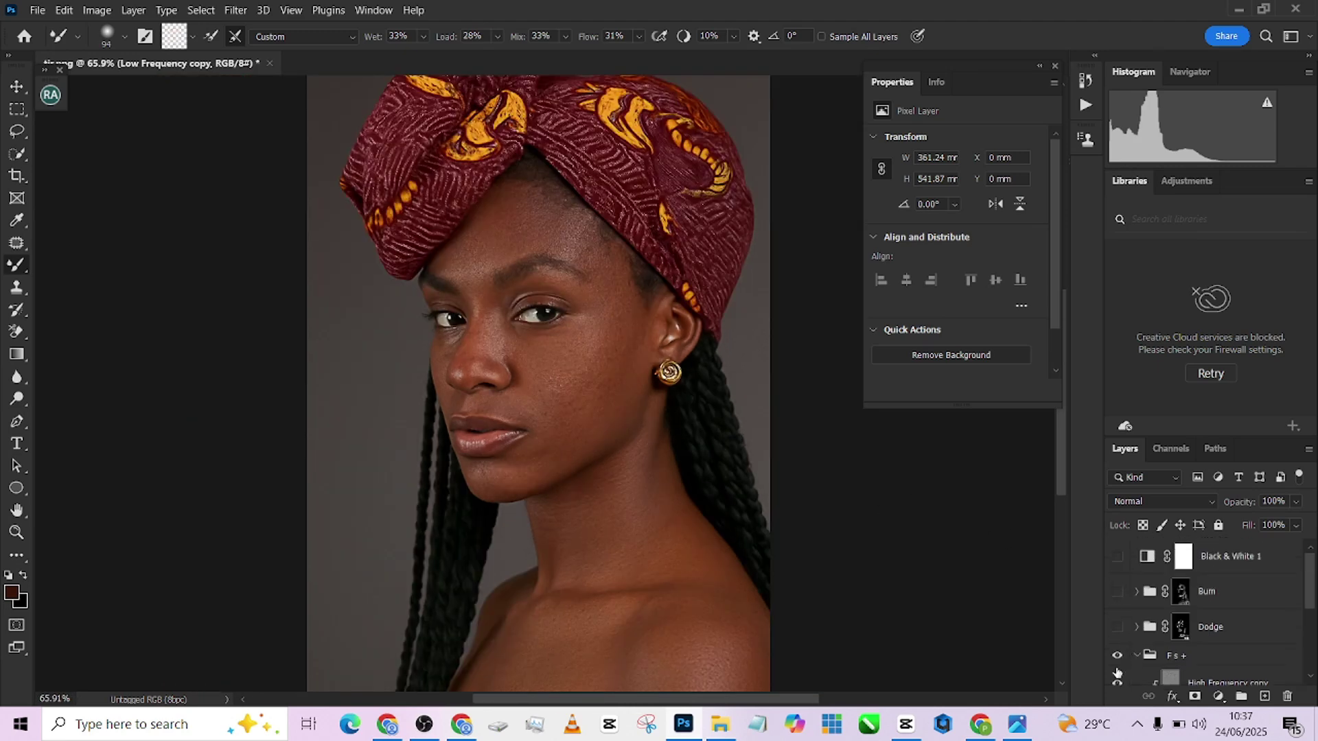
click(1118, 637)
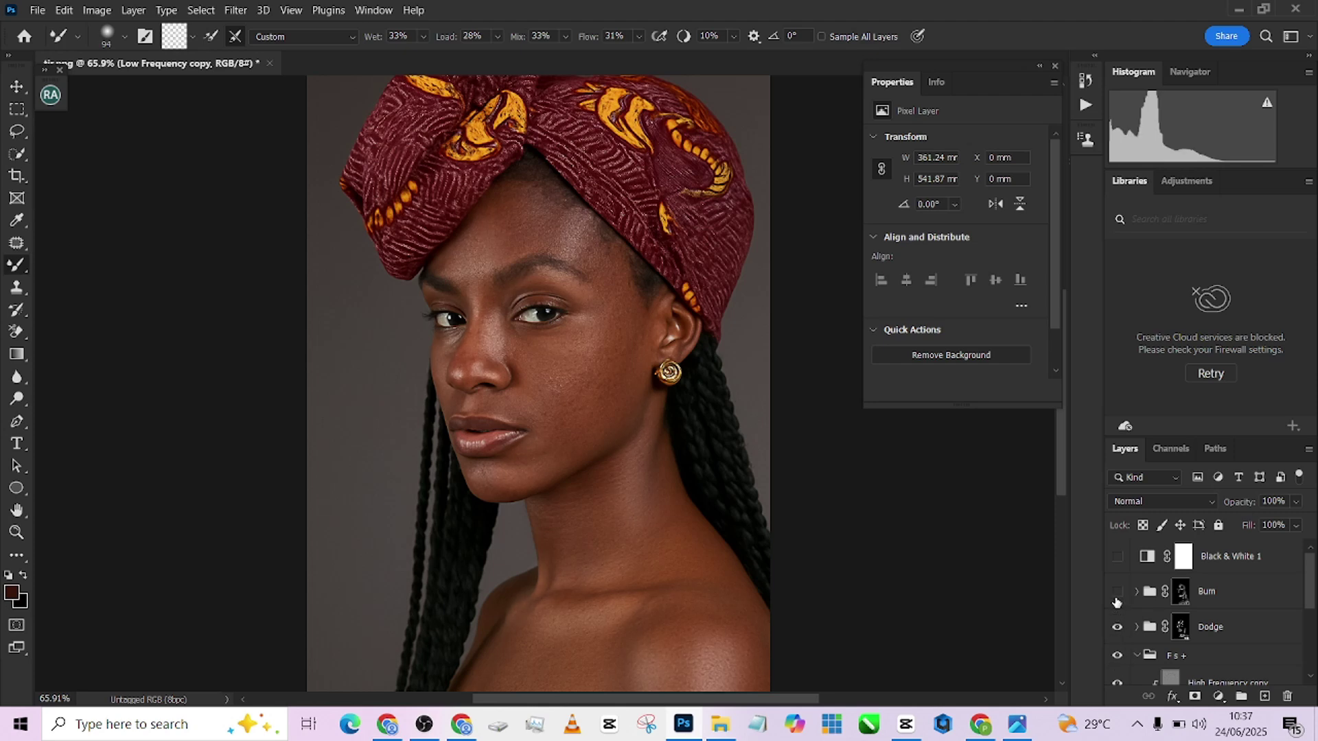
scroll(680, 501, down, 2)
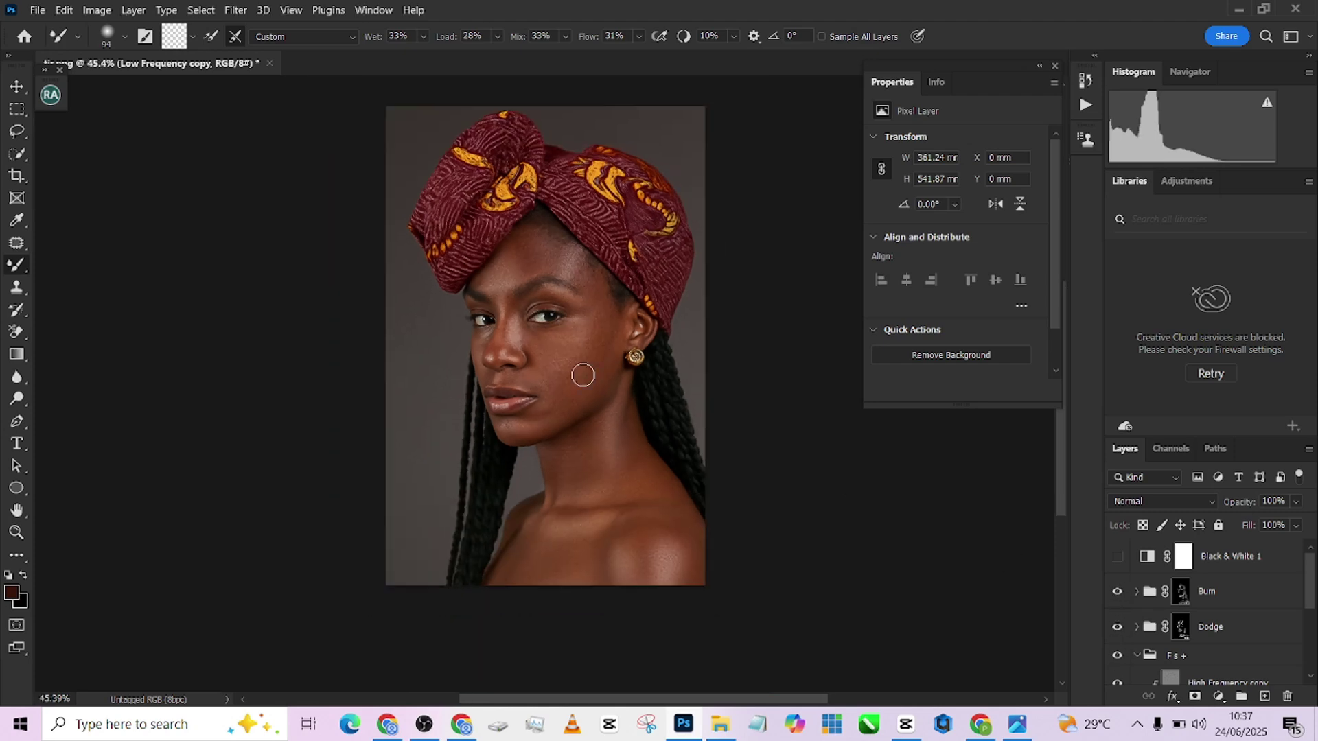
click(1180, 628)
scroll(542, 309, up, 3)
right_click(15, 268)
click(75, 265)
mouse_move(589, 347)
mouse_down()
mouse_move(558, 367)
mouse_move(597, 345)
mouse_move(576, 386)
mouse_move(536, 362)
mouse_move(571, 371)
mouse_move(566, 400)
mouse_move(579, 368)
mouse_up()
Step: Add another dodge stroke to lighten the cheek a little more
scroll(683, 440, down, 3)
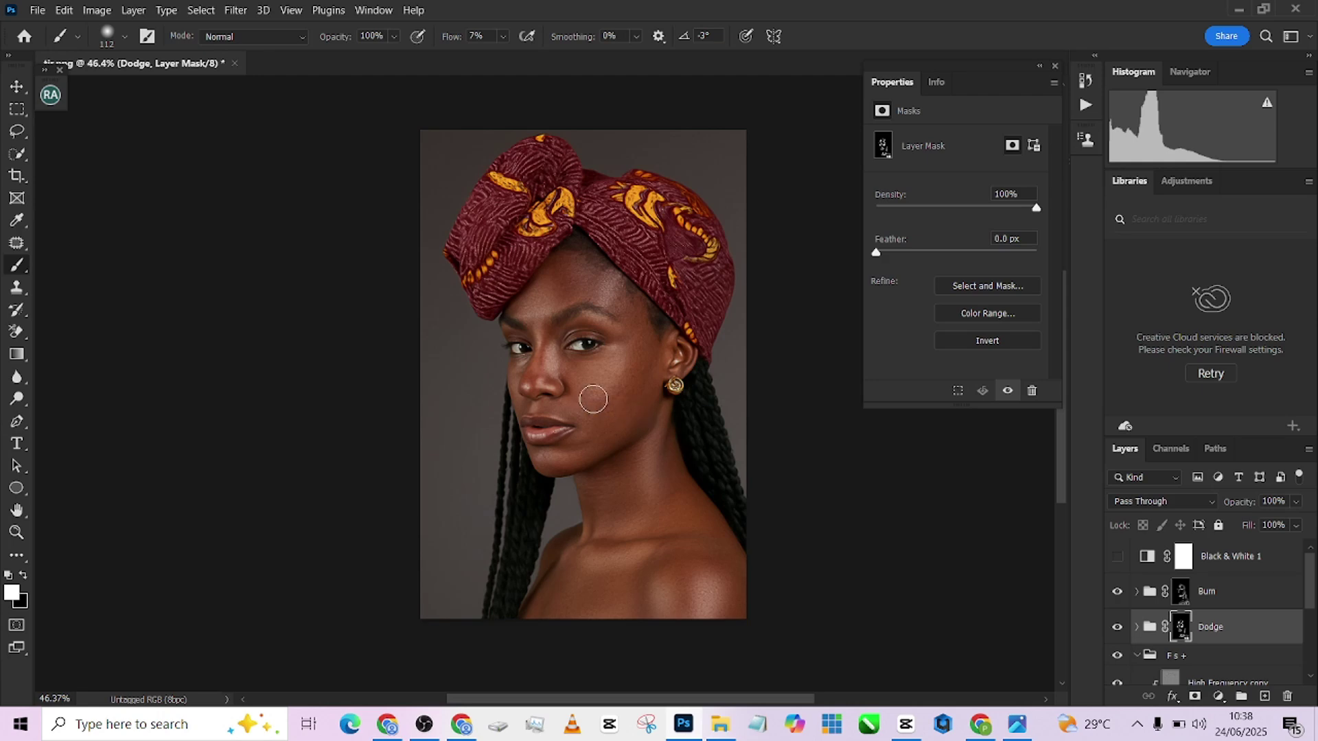
scroll(596, 399, down, 1)
scroll(615, 385, up, 4)
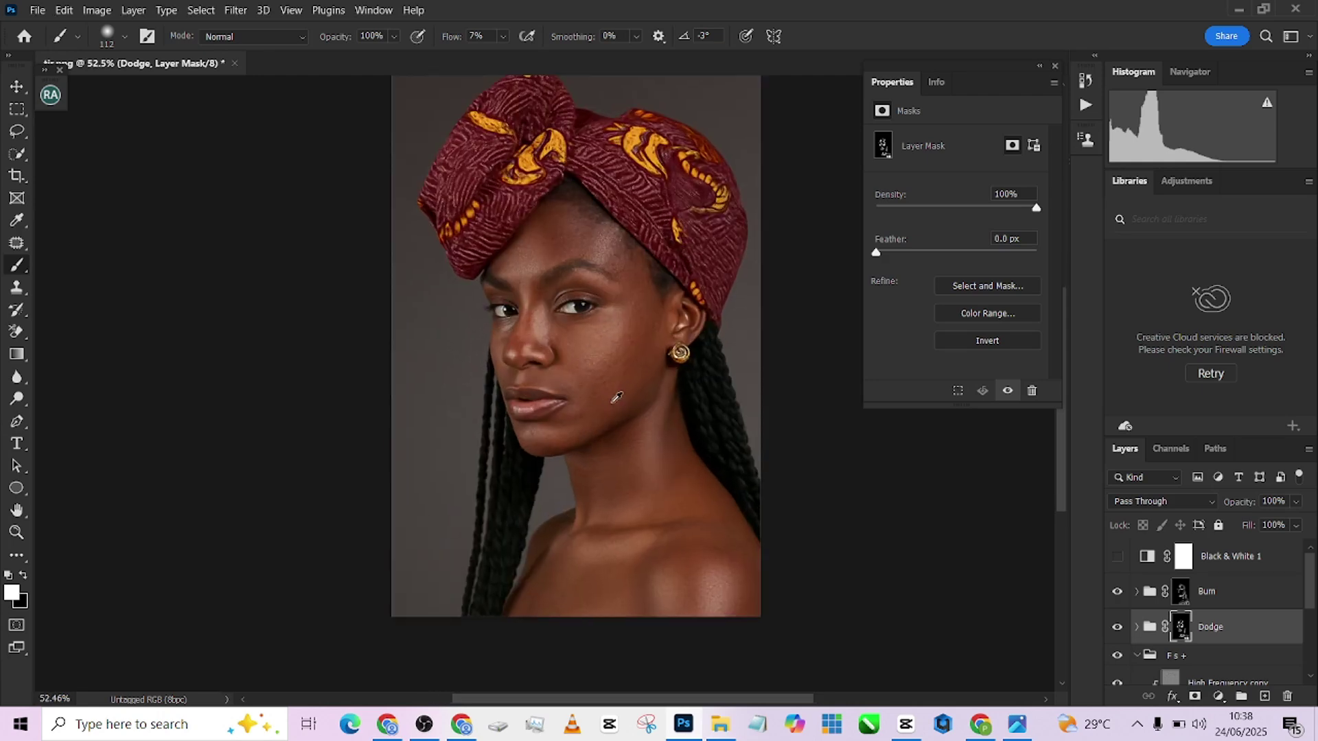
mouse_move(602, 343)
mouse_down()
mouse_move(610, 313)
mouse_move(590, 340)
mouse_up()
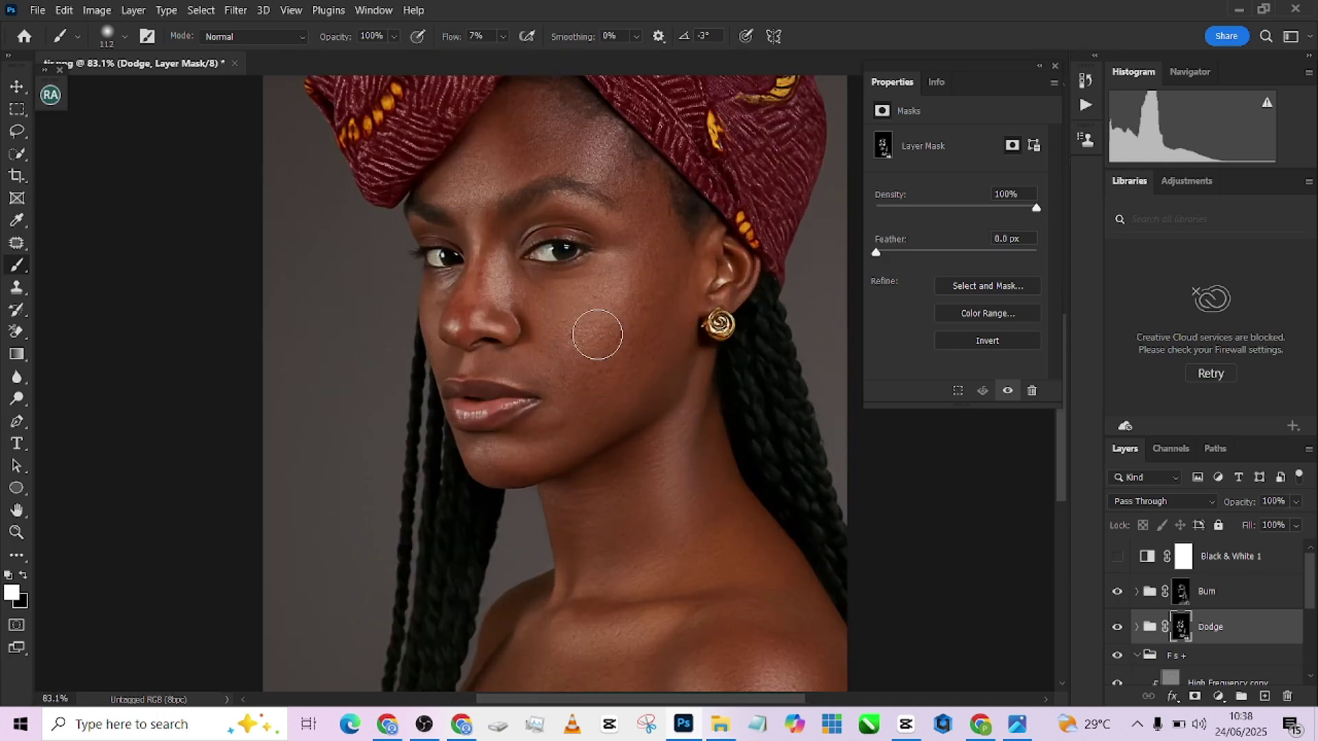
Step: Compare the Burn group off and on, target its mask, and shrink the brush to 23 px
scroll(671, 432, down, 3)
scroll(658, 352, down, 1)
scroll(657, 352, up, 5)
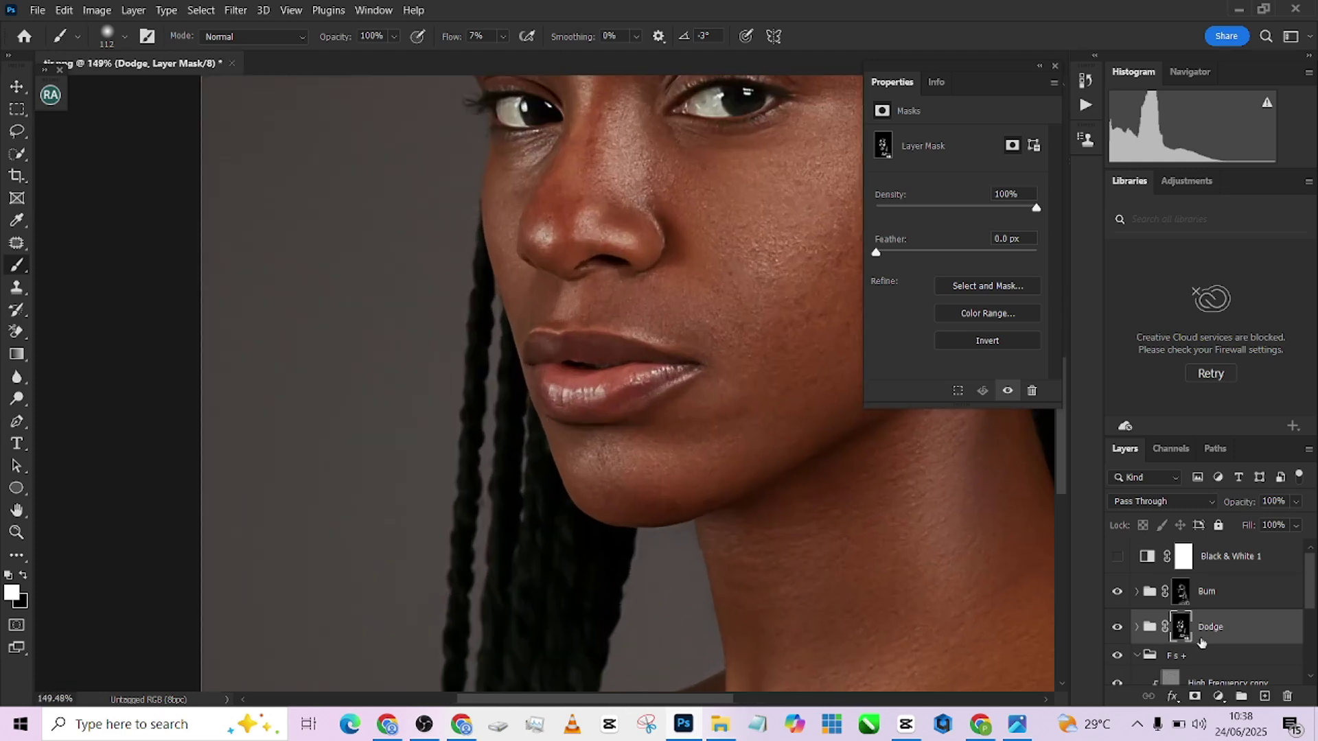
click(1119, 593)
click(1119, 593)
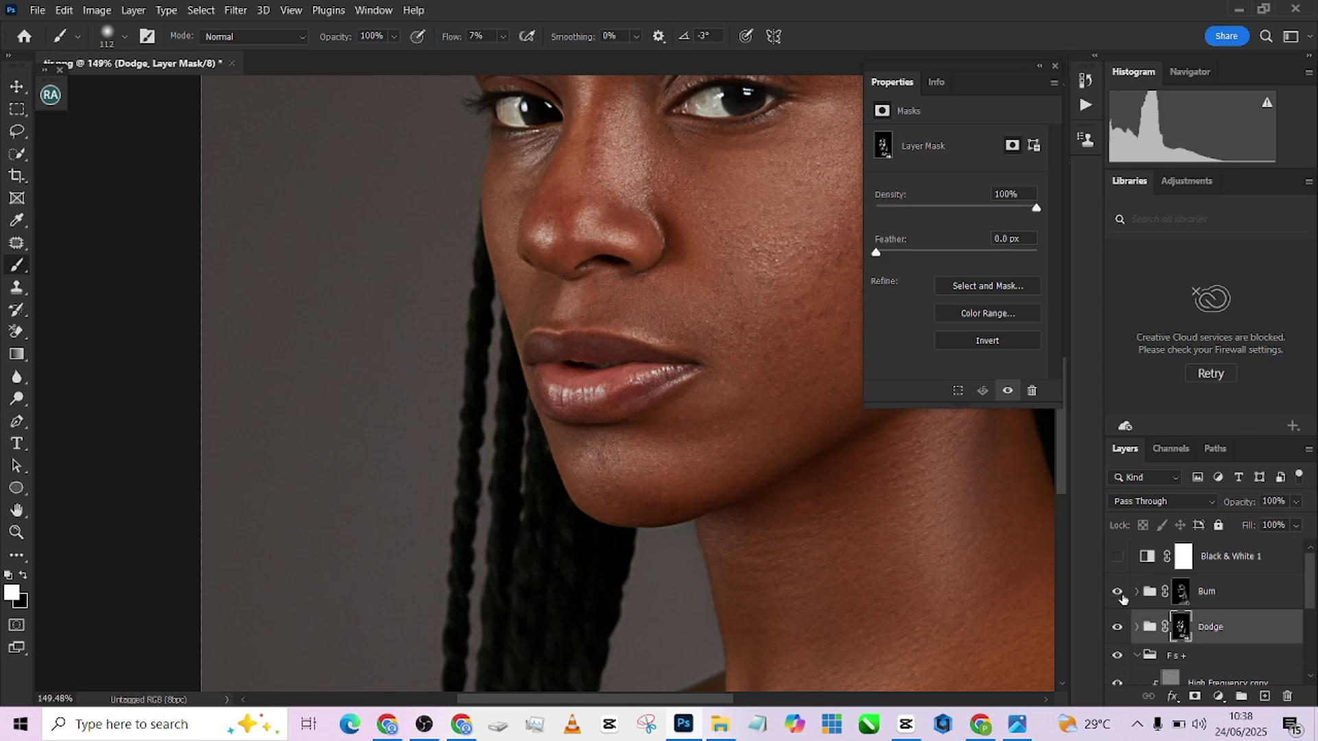
click(1180, 598)
mouse_move(648, 392)
mouse_down()
mouse_move(583, 385)
mouse_move(587, 347)
mouse_up()
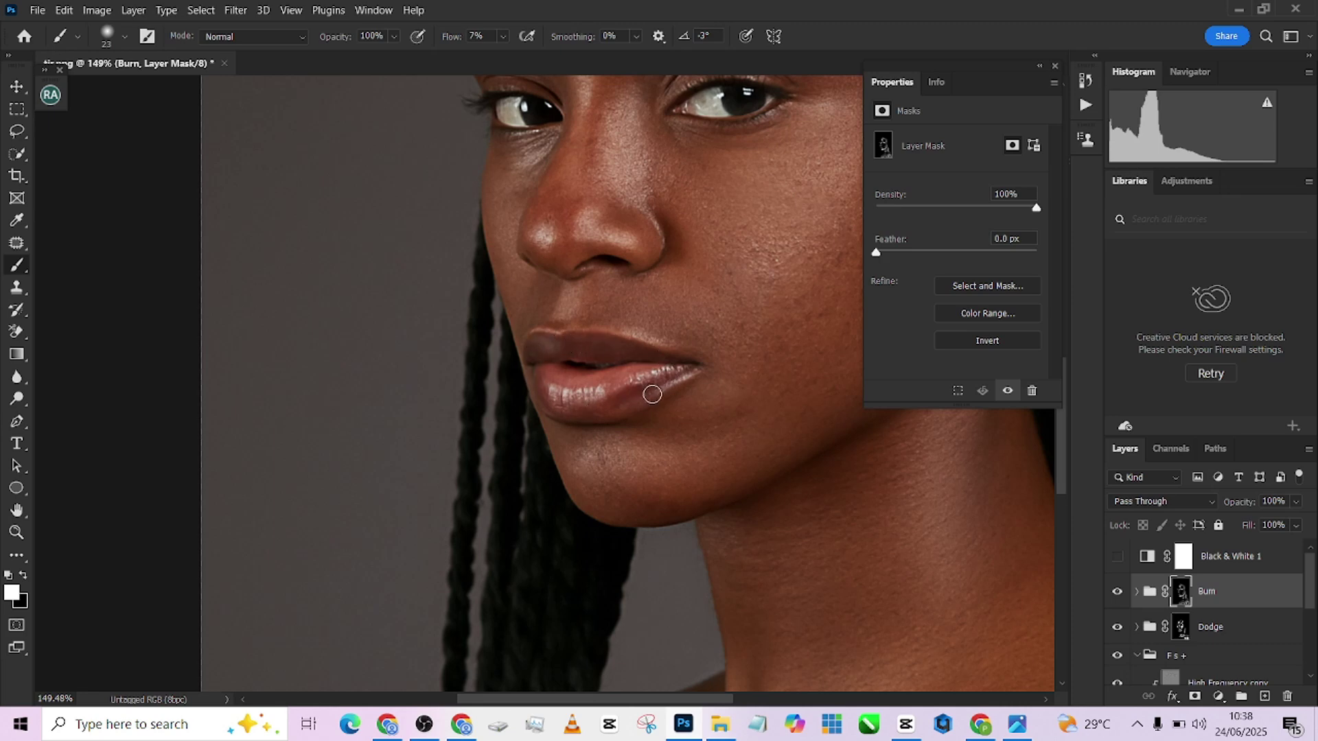
Step: Target the Dodge group's mask again, swapping colours and enlarging the brush
scroll(642, 374, down, 5)
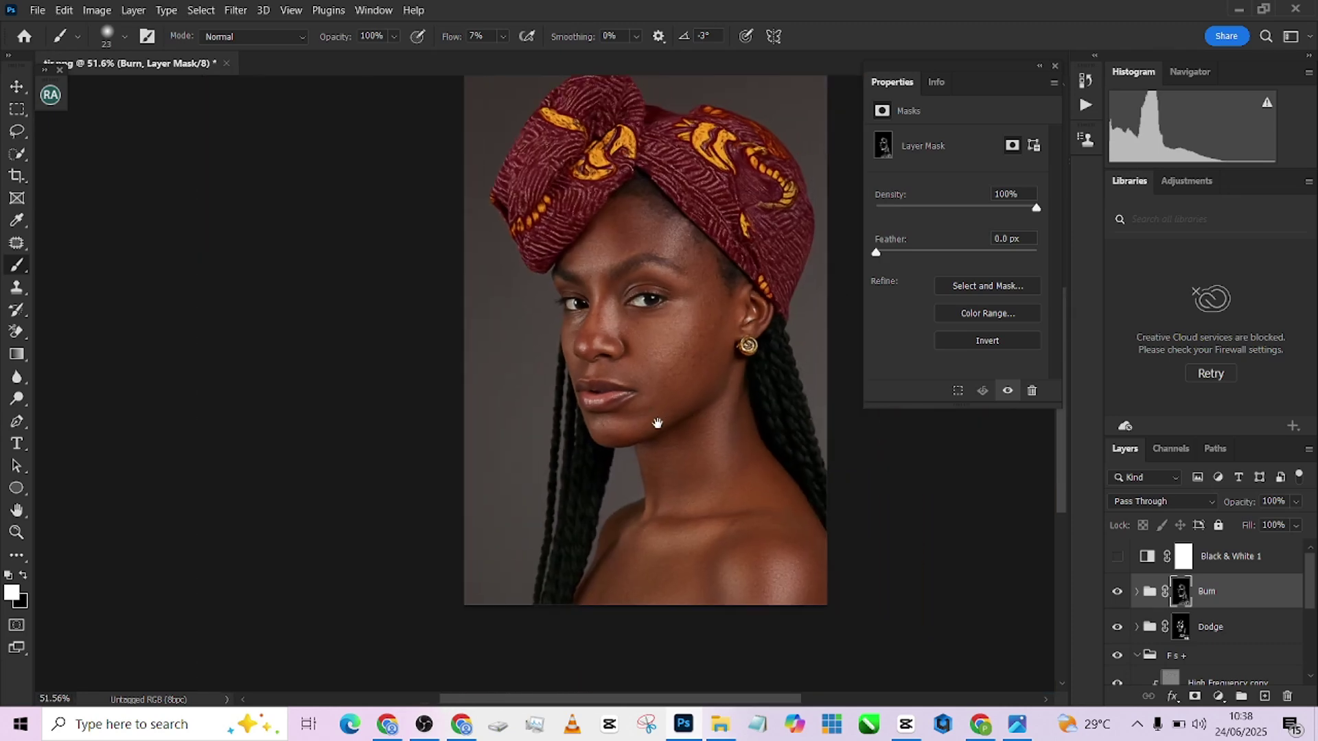
scroll(1229, 625, down, 4)
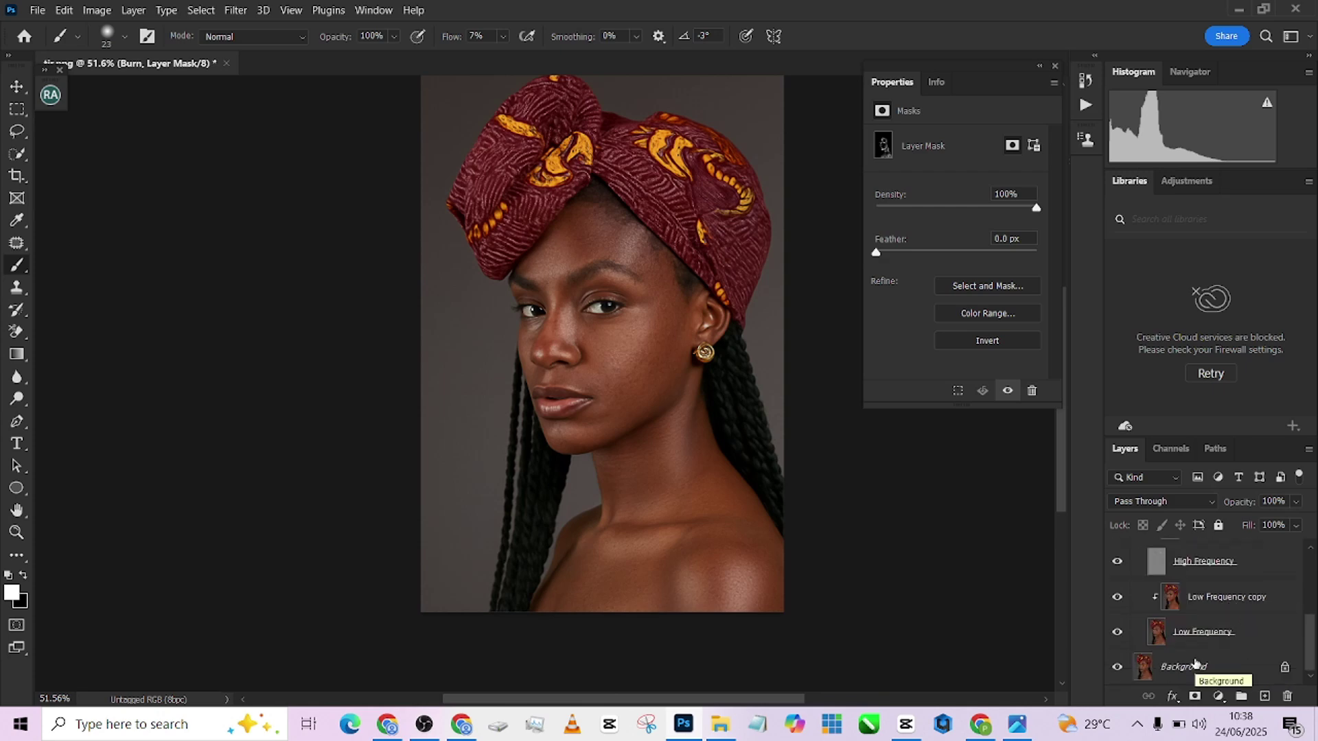
scroll(1190, 631, up, 2)
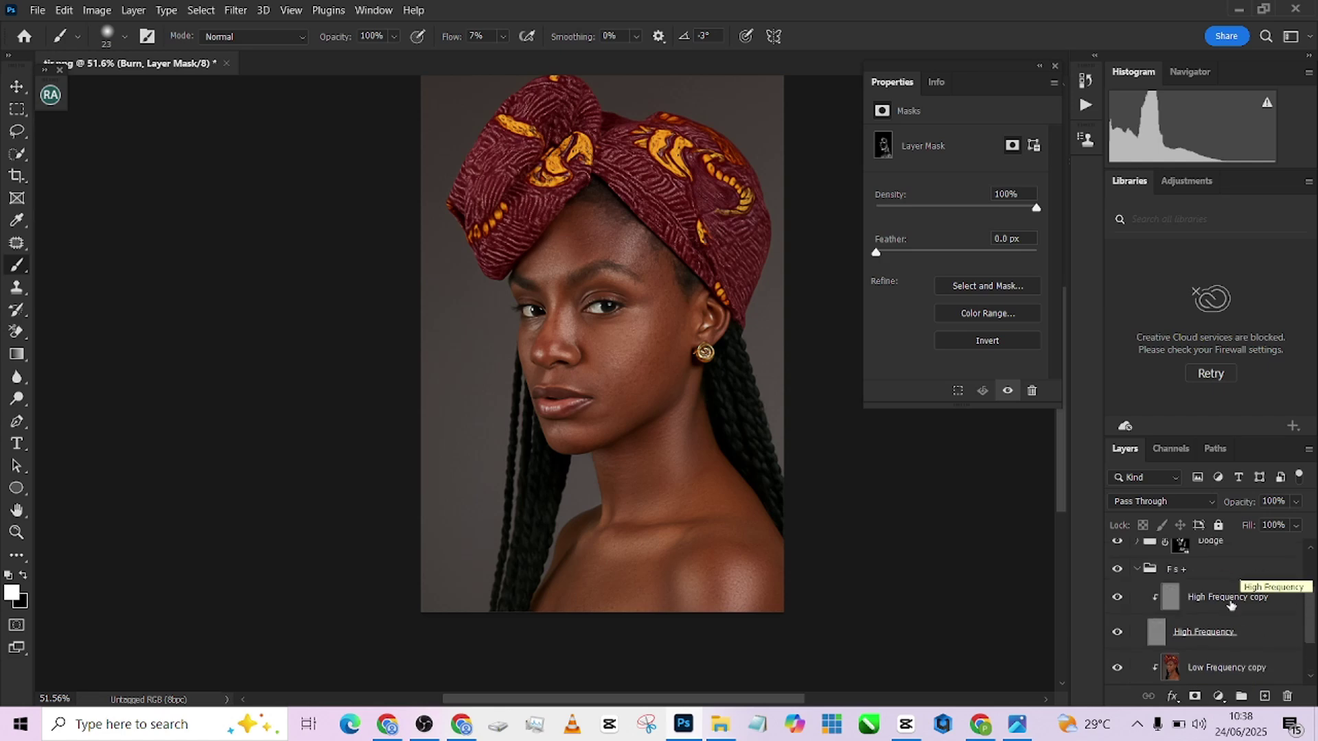
scroll(1184, 595, up, 1)
click(1180, 575)
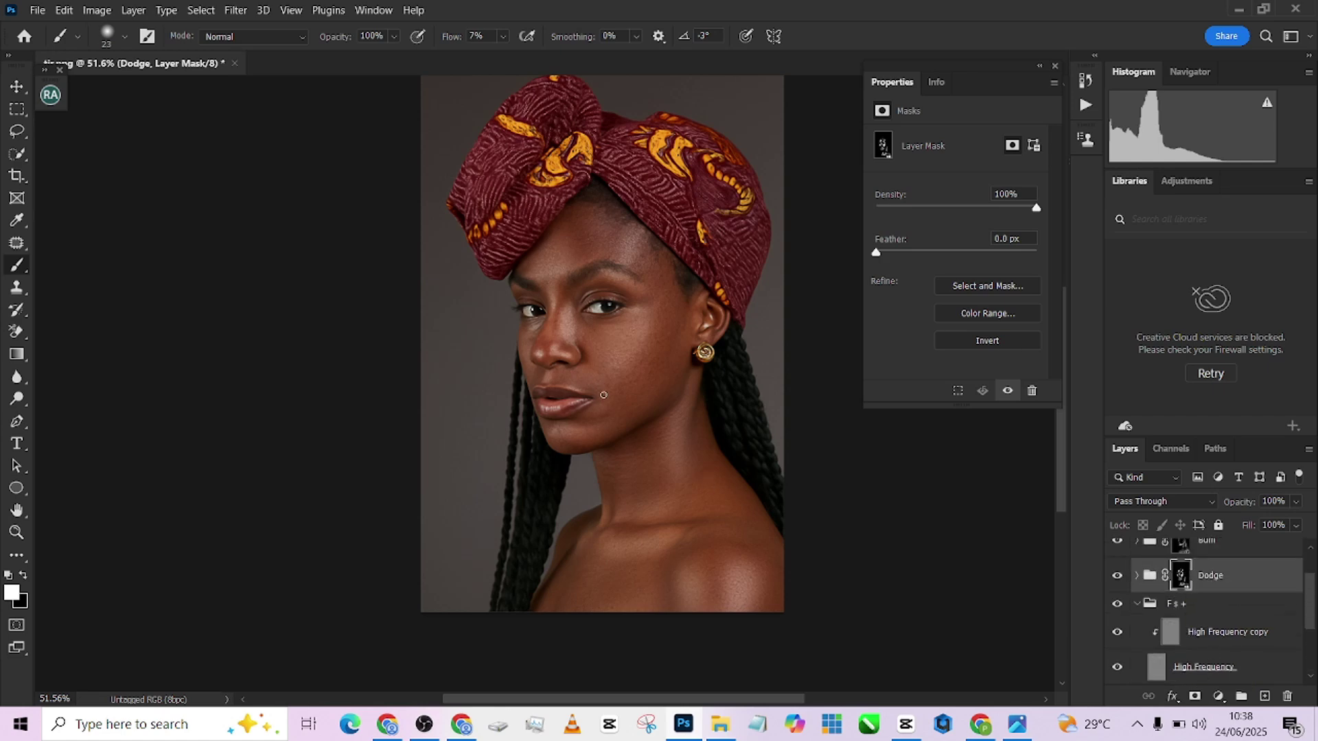
scroll(611, 392, up, 1)
key(x)
key(bracketright)
key(bracketright)
key(bracketright)
key(bracketright)
key(bracketright)
key(bracketright)
key(bracketright)
key(bracketright)
key(bracketright)
key(bracketright)
key(bracketright)
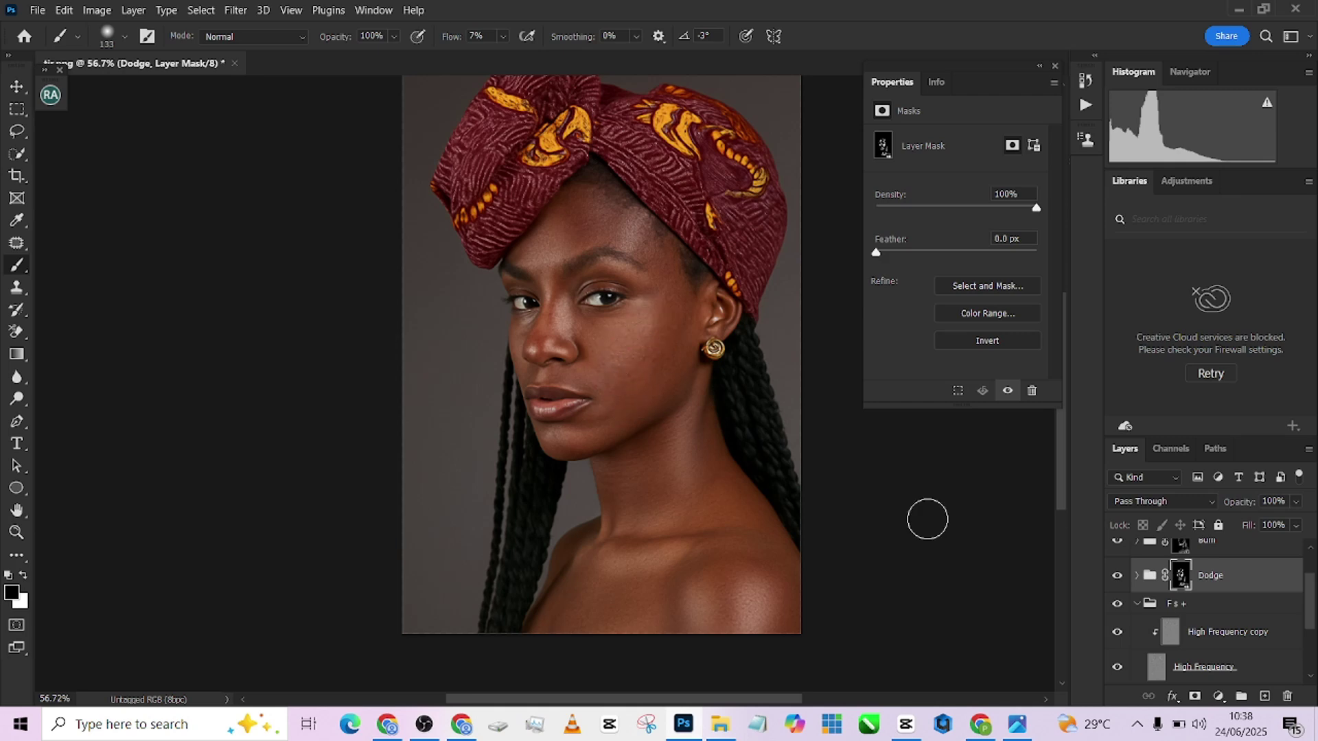
scroll(1142, 652, down, 3)
Step: Flatten the image into Background, discarding hidden layers, and collapse the Properties panel
right_click(1177, 672)
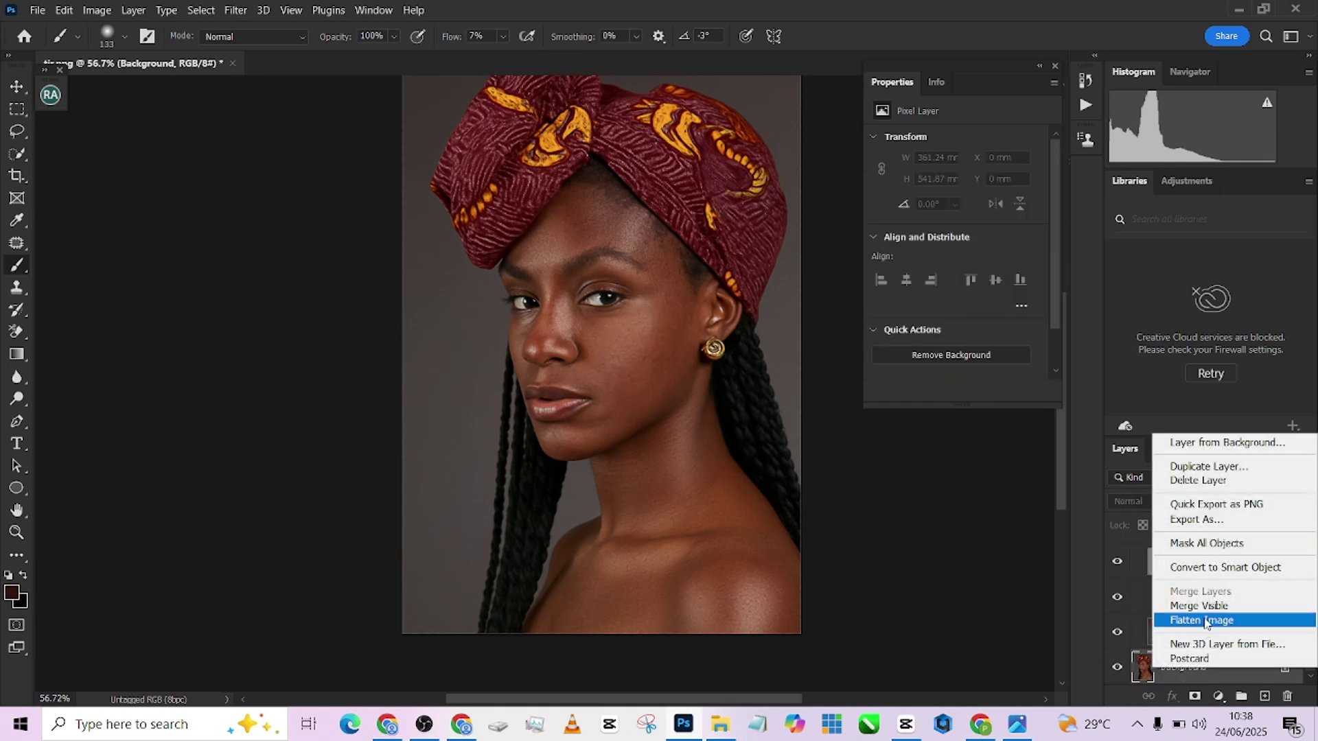
click(1204, 617)
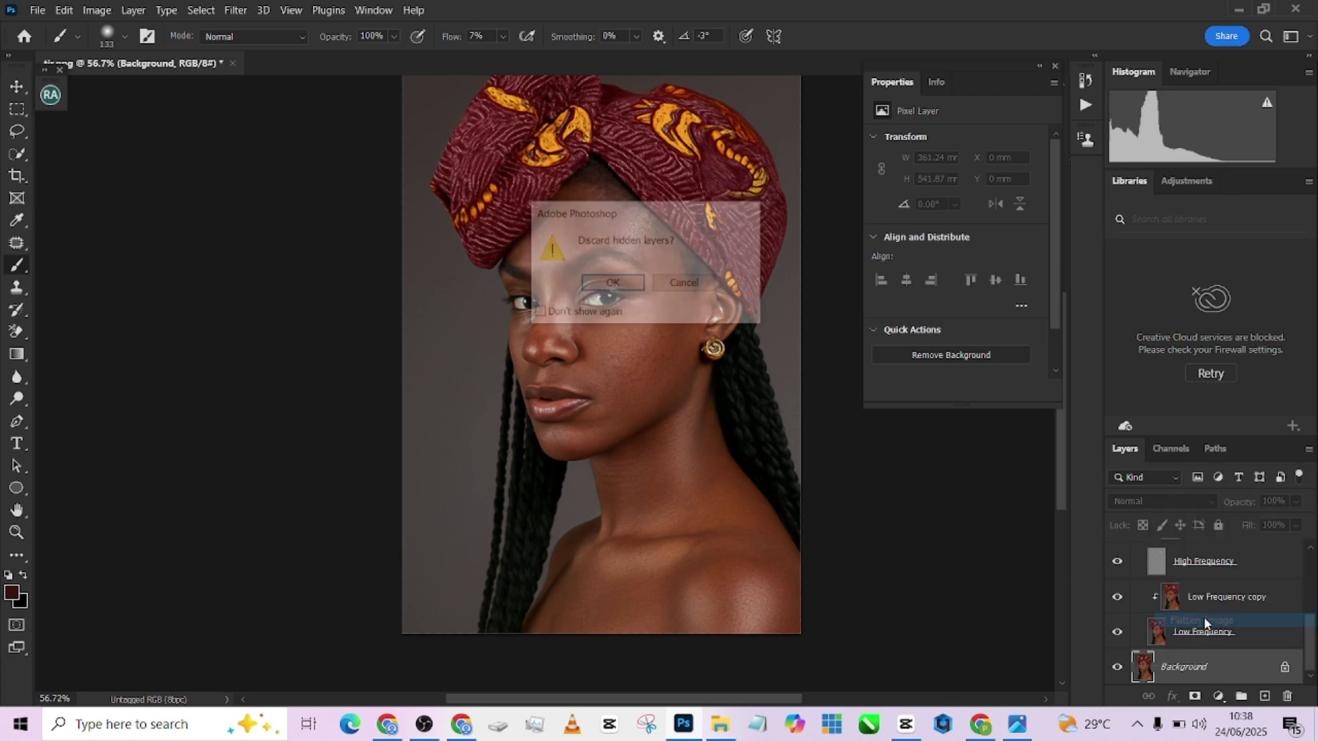
click(635, 285)
drag(647, 319, 601, 335)
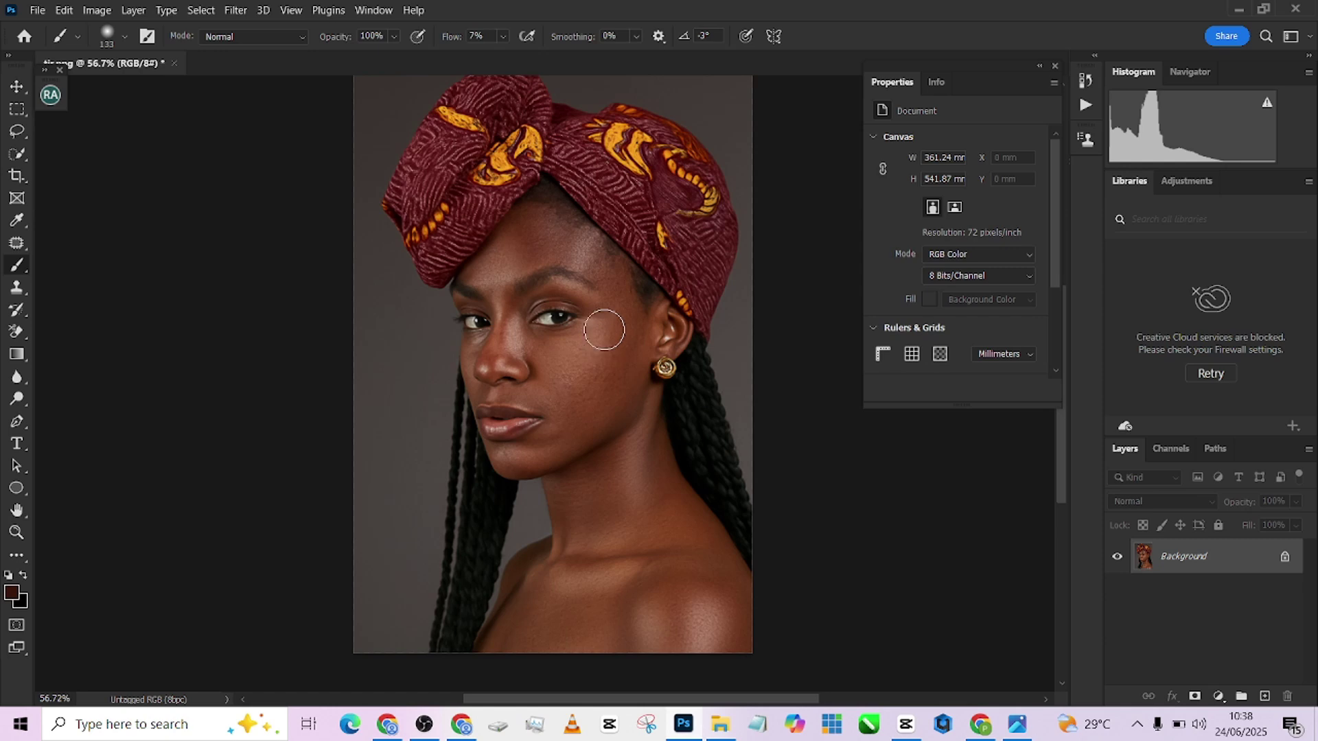
click(1041, 70)
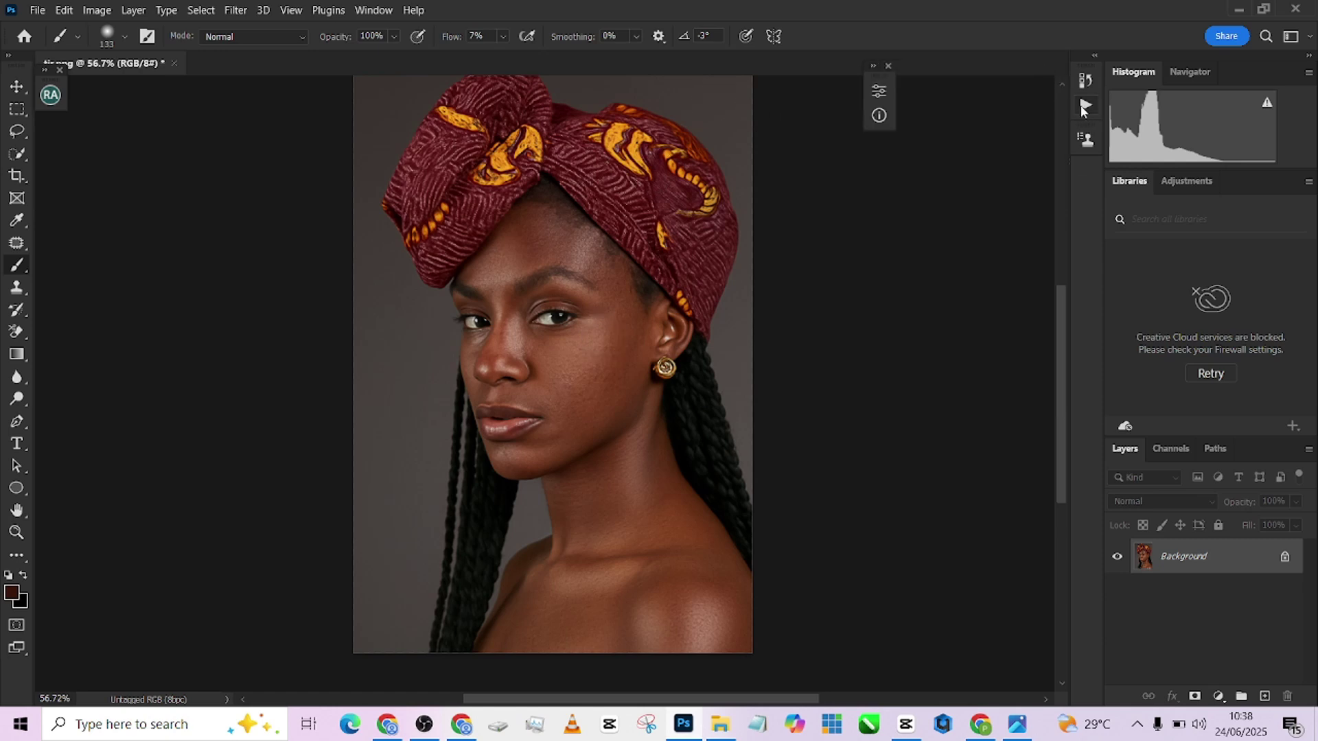
Step: Run the Frequency Separation action, accepting its blur setting
click(1081, 109)
click(978, 163)
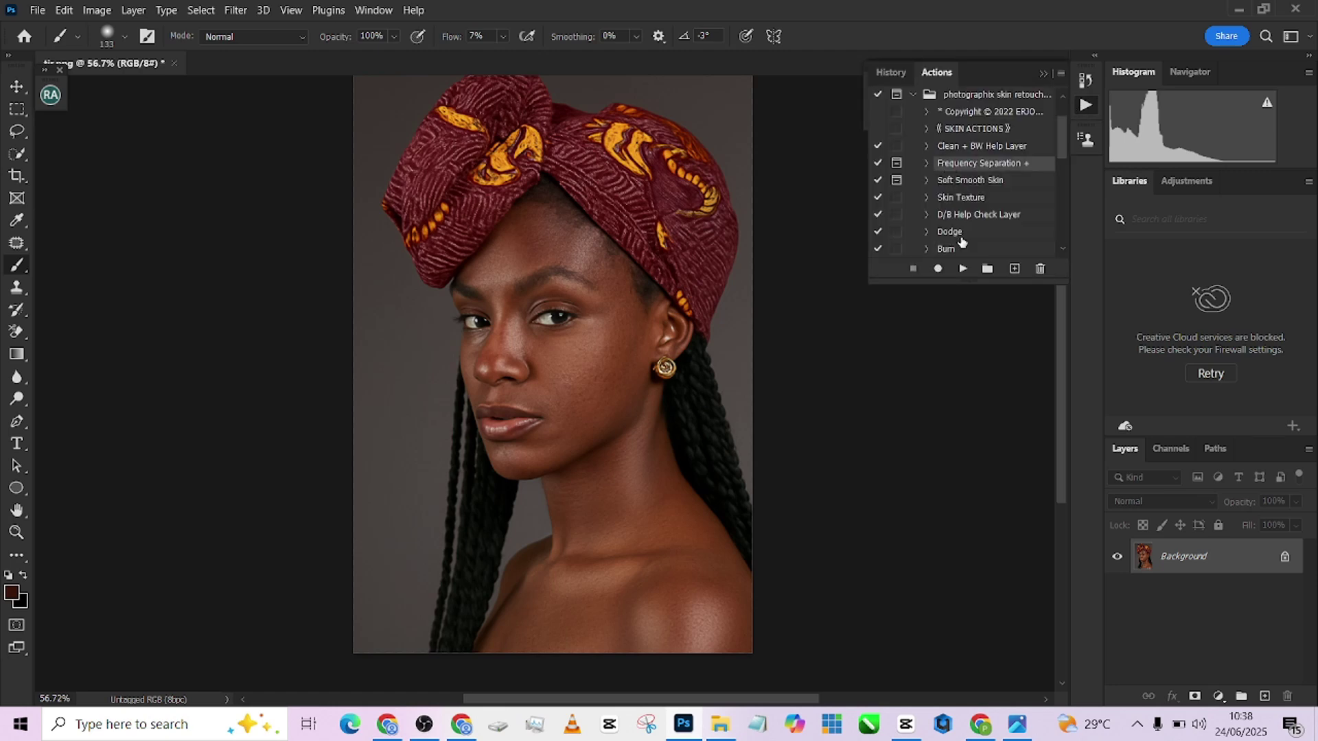
click(962, 268)
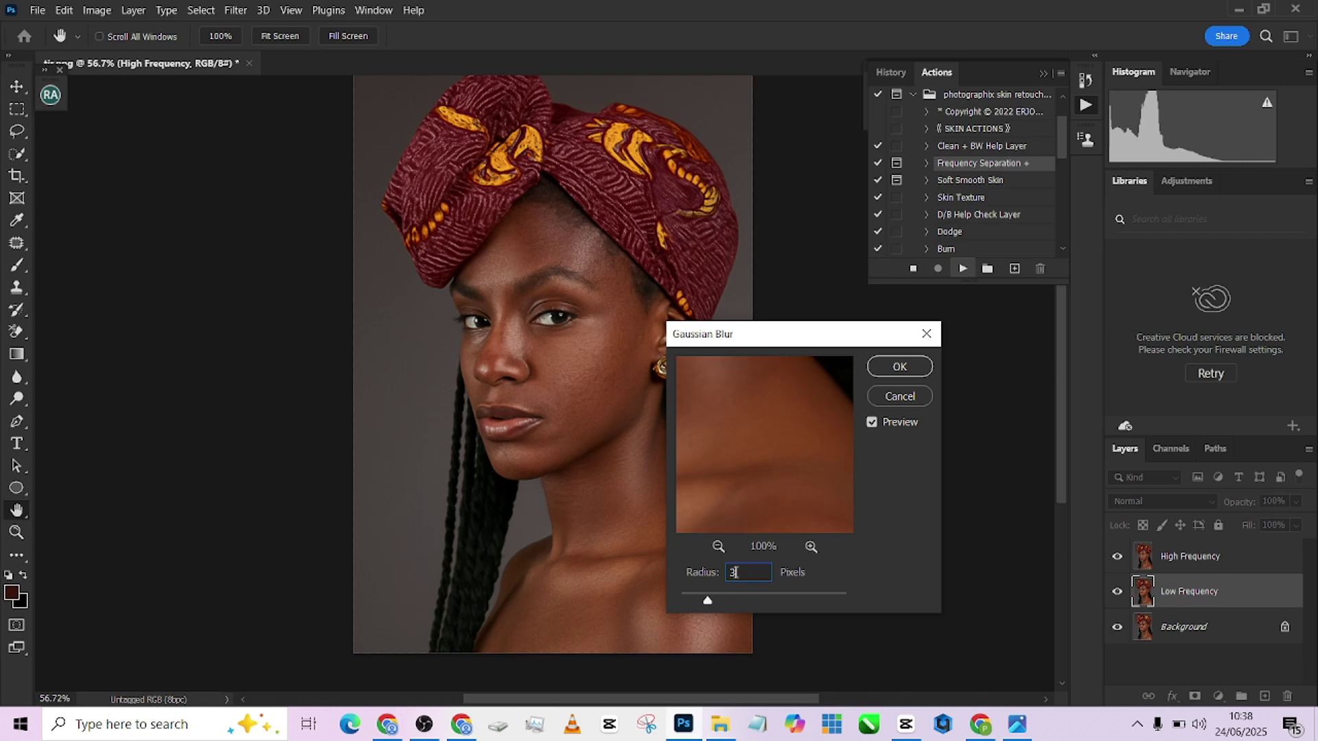
click(899, 368)
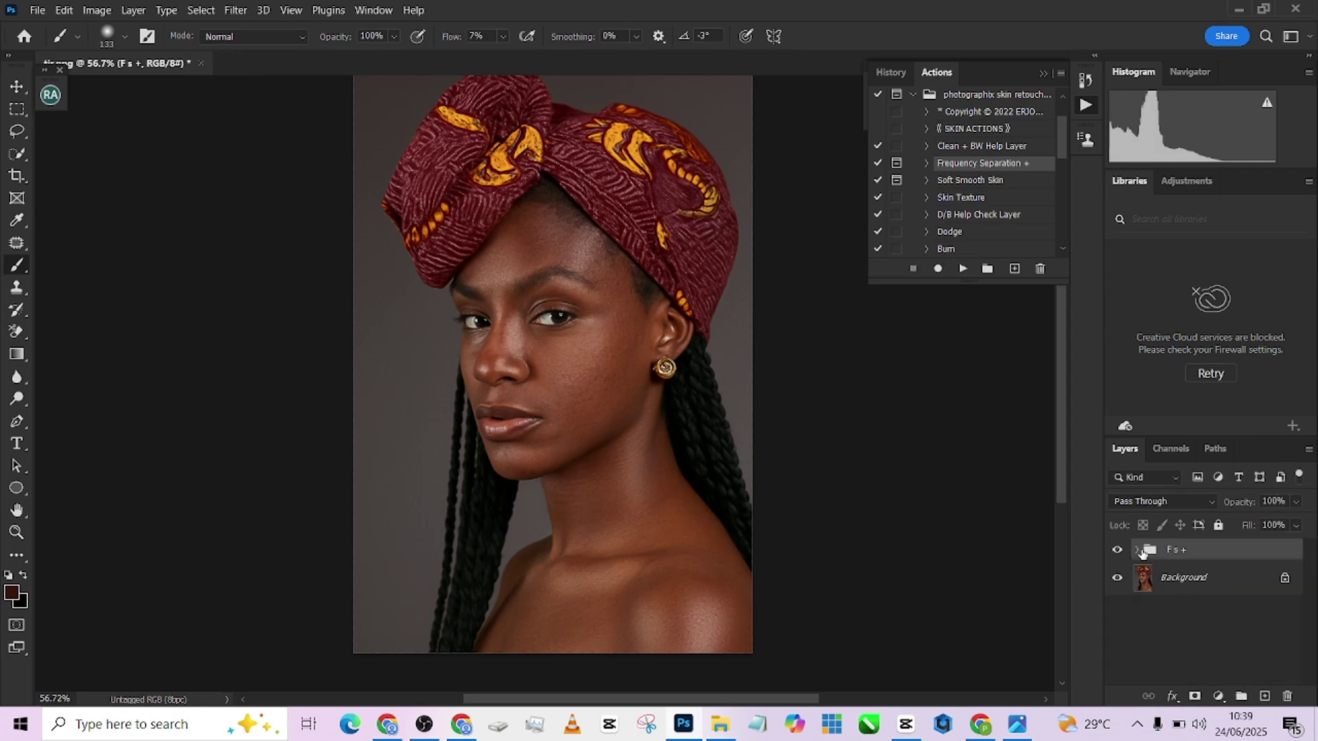
Step: Convert the Fs + group's Low Frequency copy layer to a smart object
click(1138, 550)
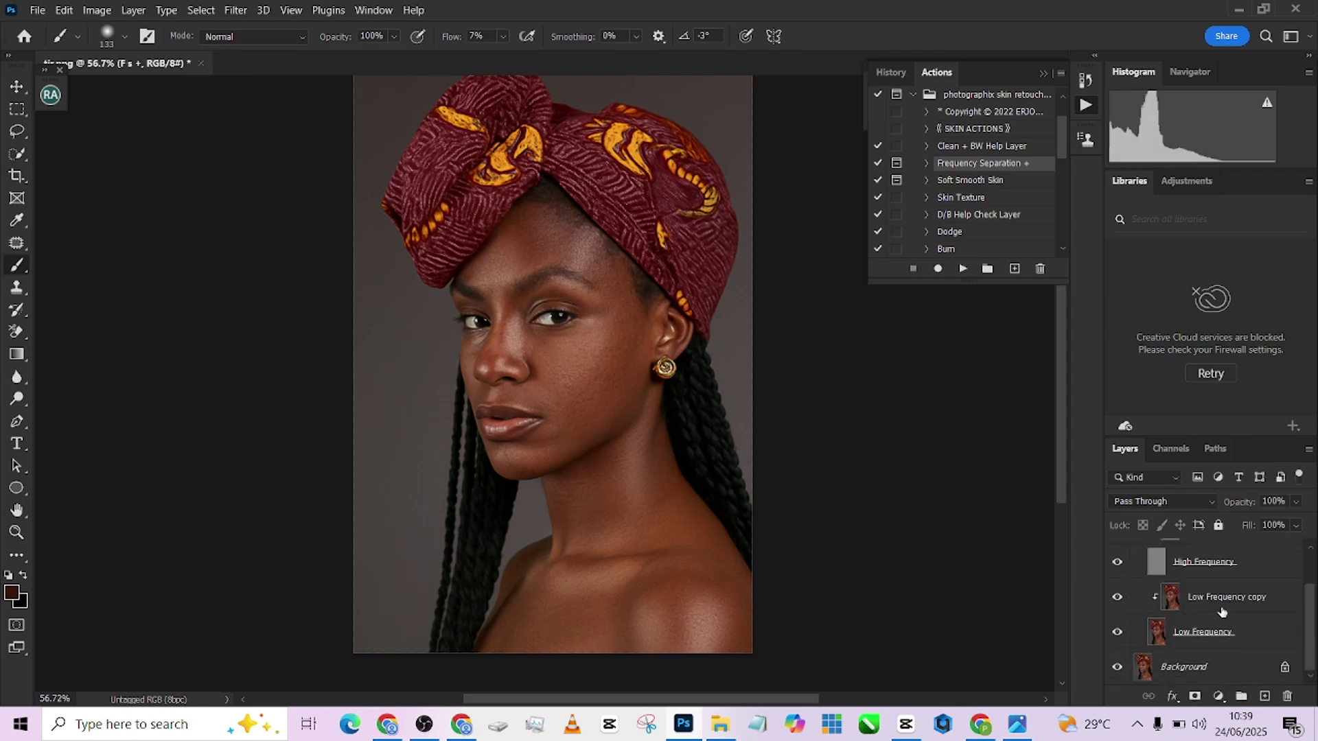
click(1222, 611)
right_click(1222, 604)
click(1094, 250)
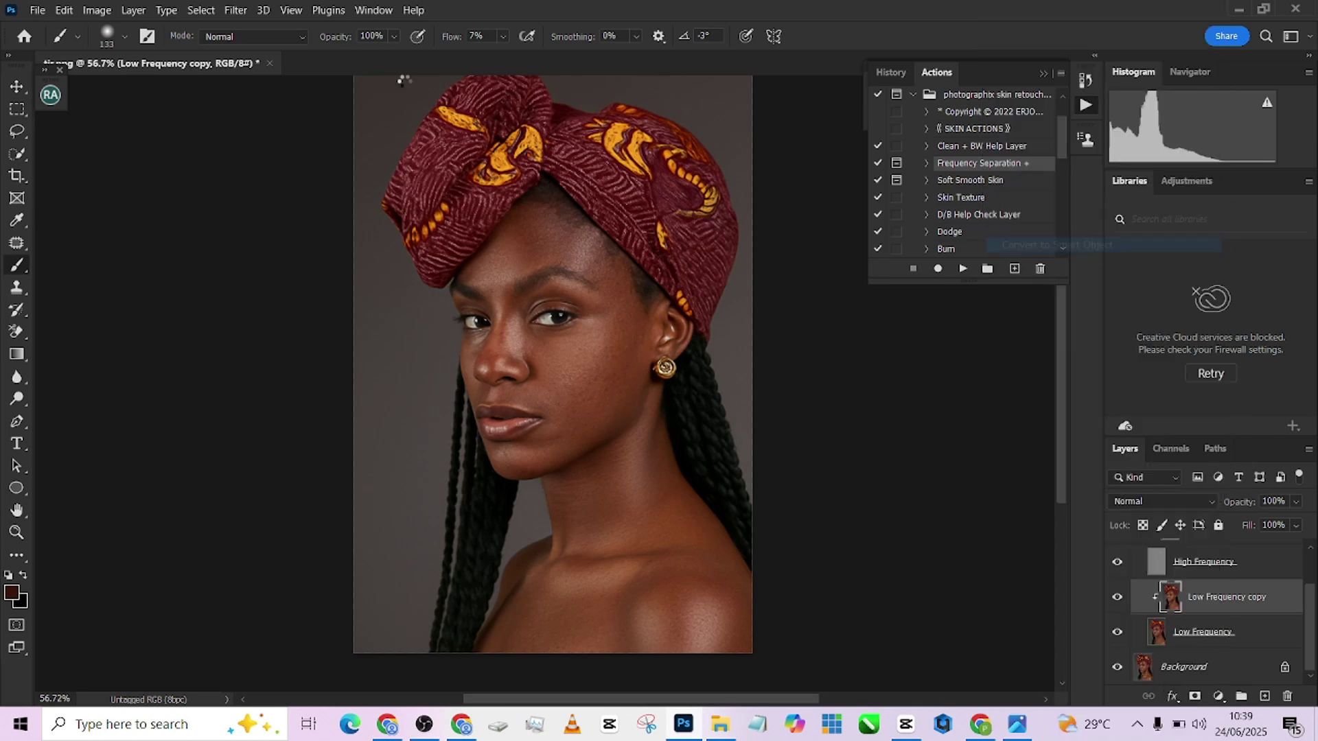
Step: Start a Gaussian Blur on the smart object, raising the radius and previewing the ear
scroll(557, 278, up, 2)
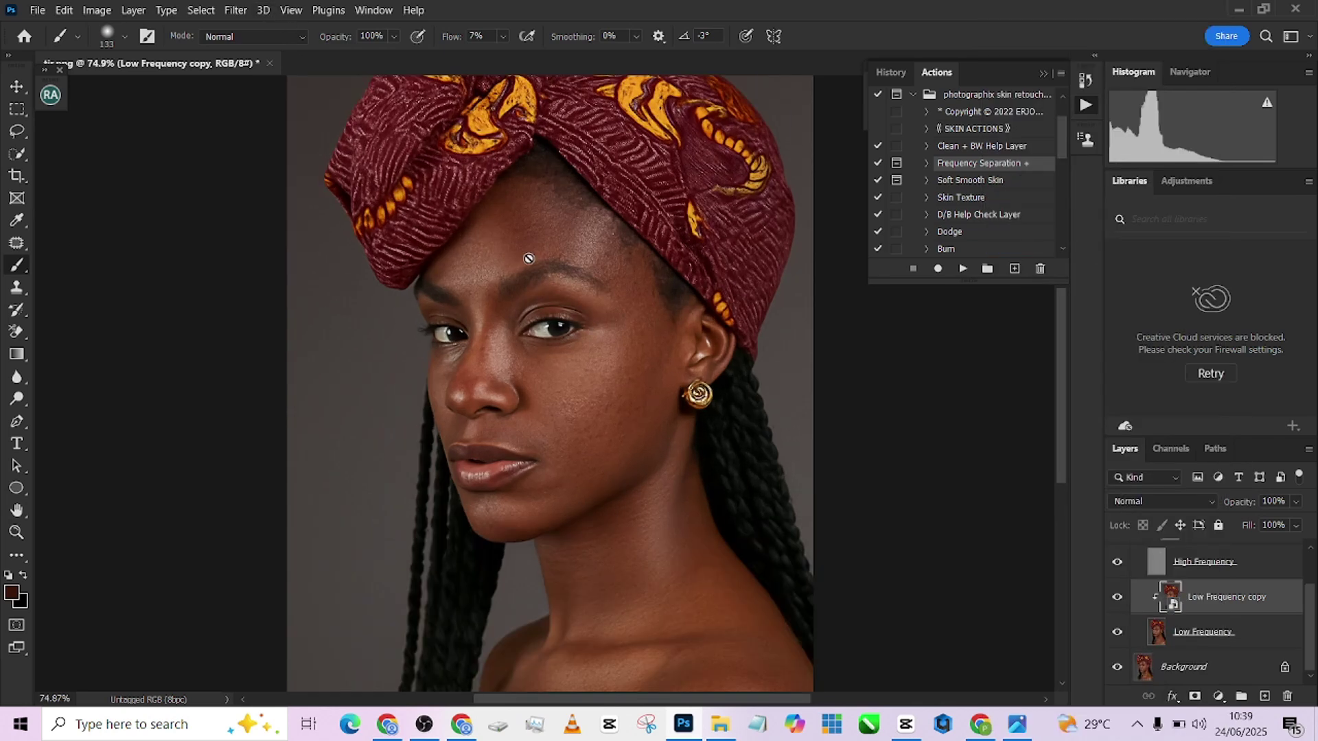
click(235, 11)
mouse_move(292, 216)
click(479, 279)
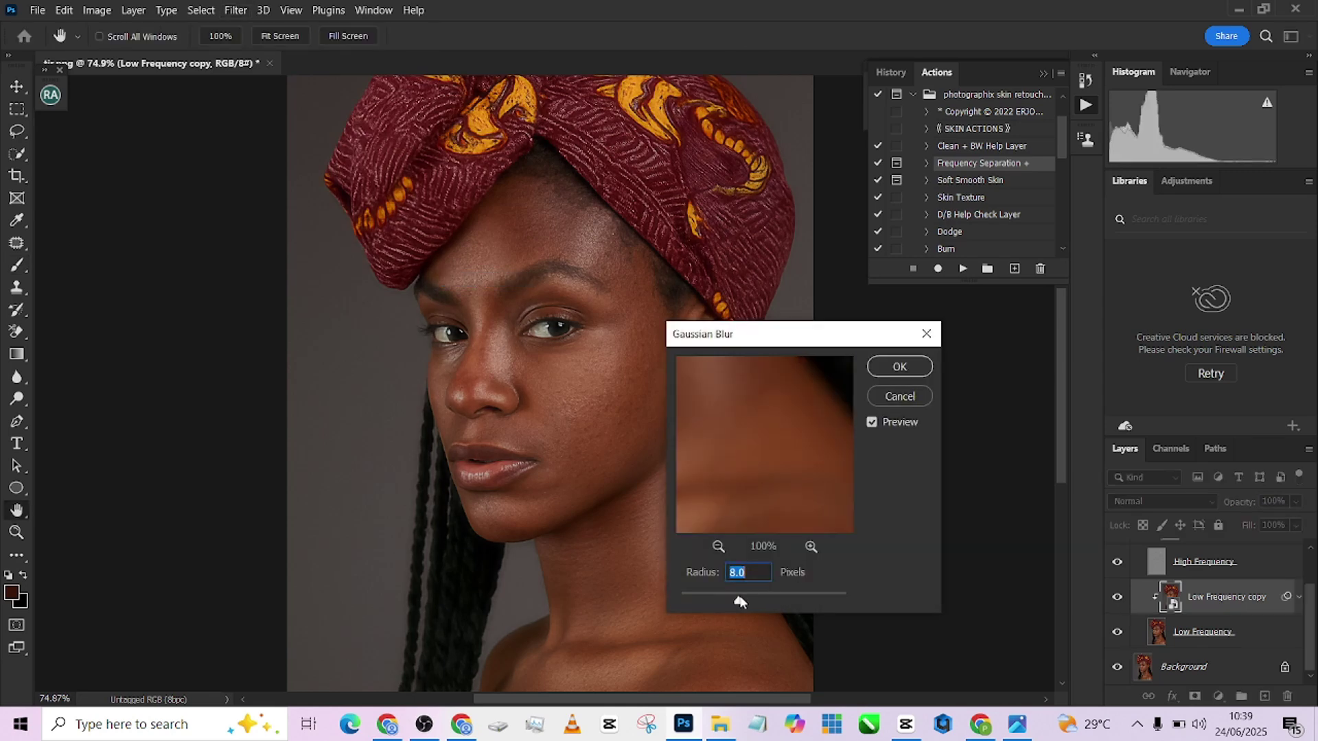
drag(739, 601, 750, 602)
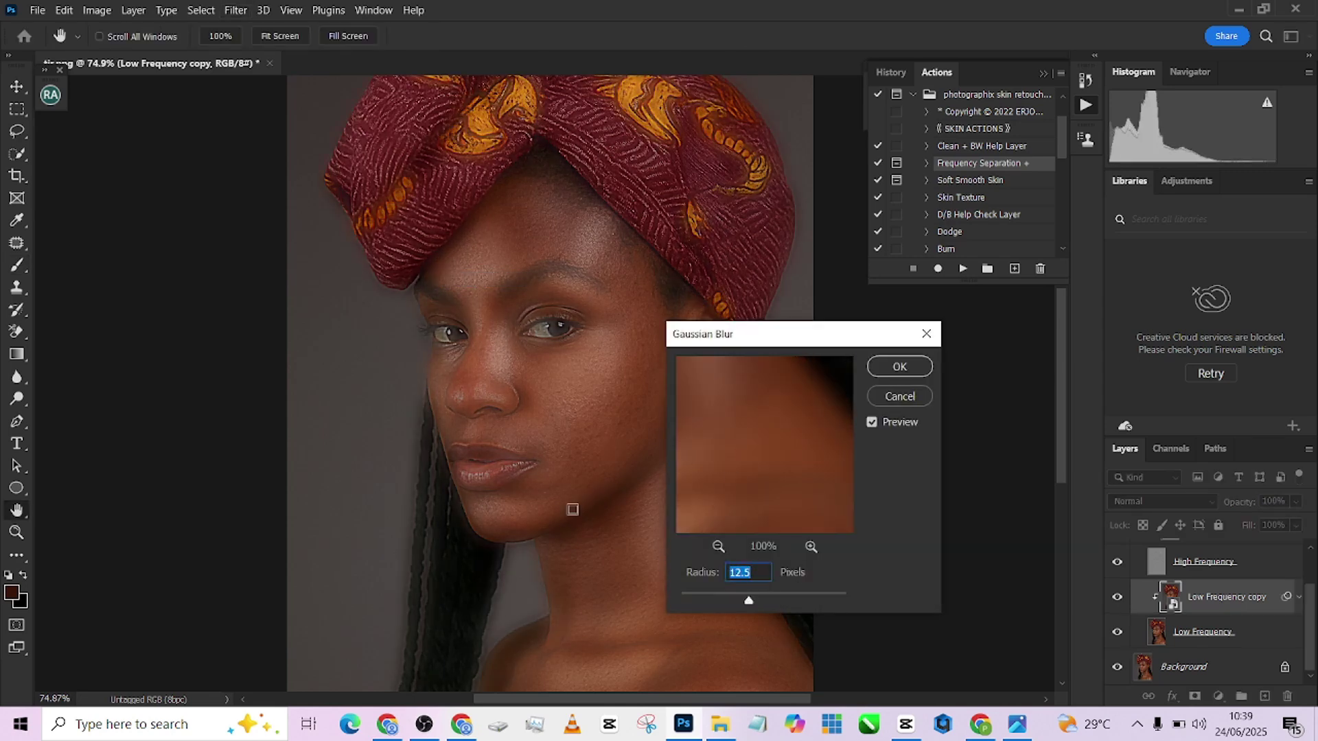
drag(554, 487, 475, 477)
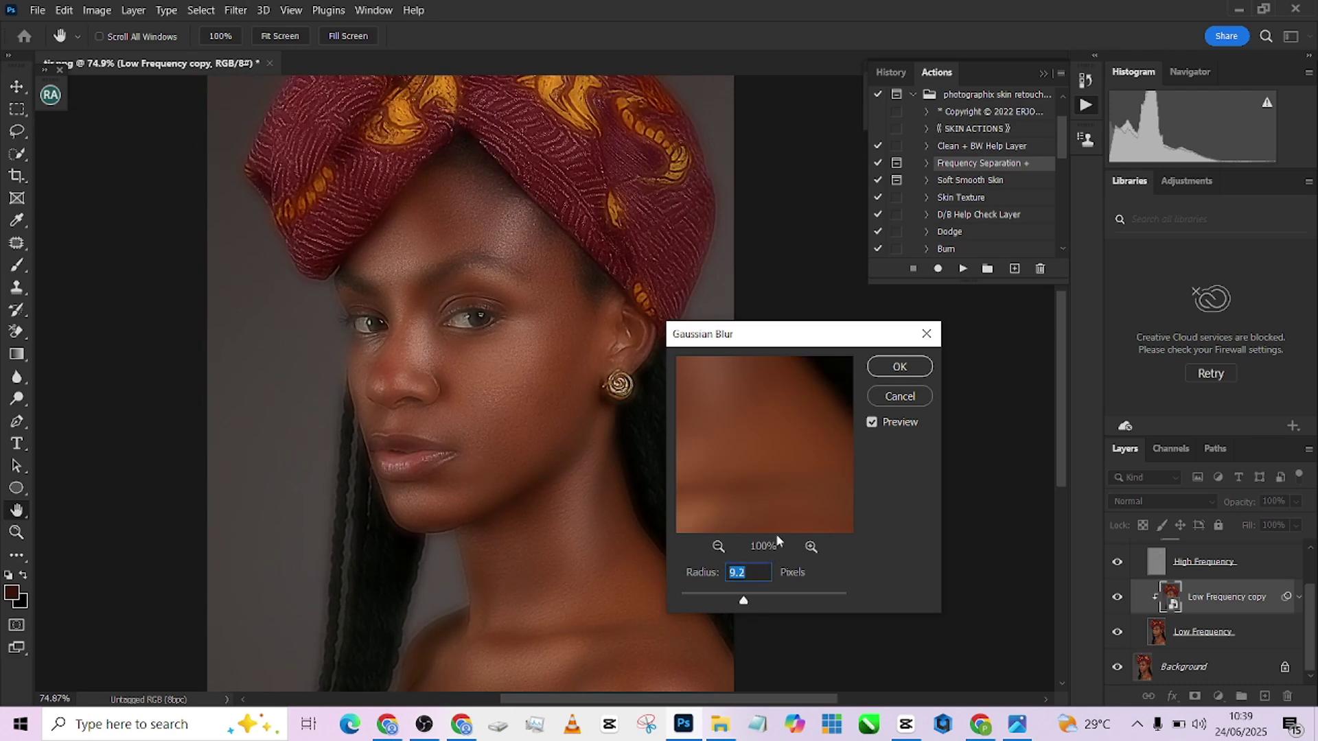
Step: Apply the Gaussian Blur smart filter, invert its mask, and set brush flow to 100%
click(900, 378)
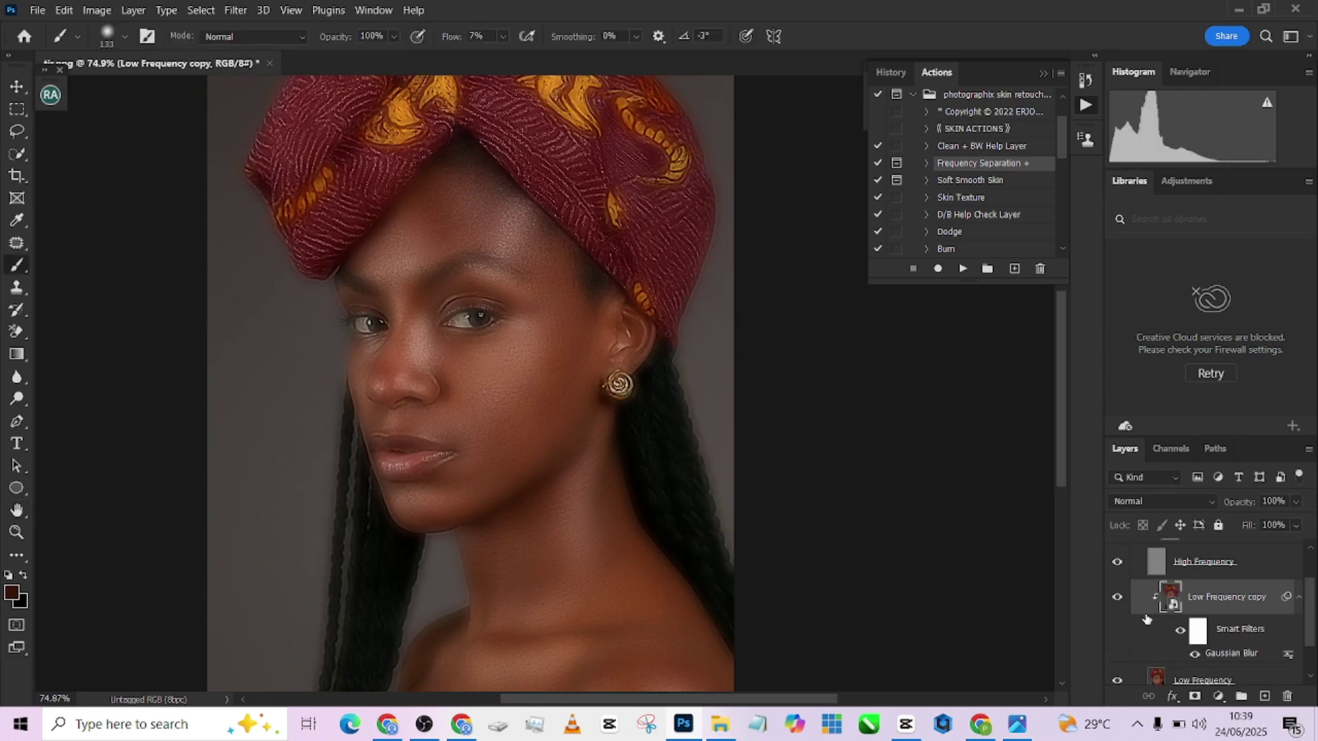
click(1194, 630)
key(ctrl+i)
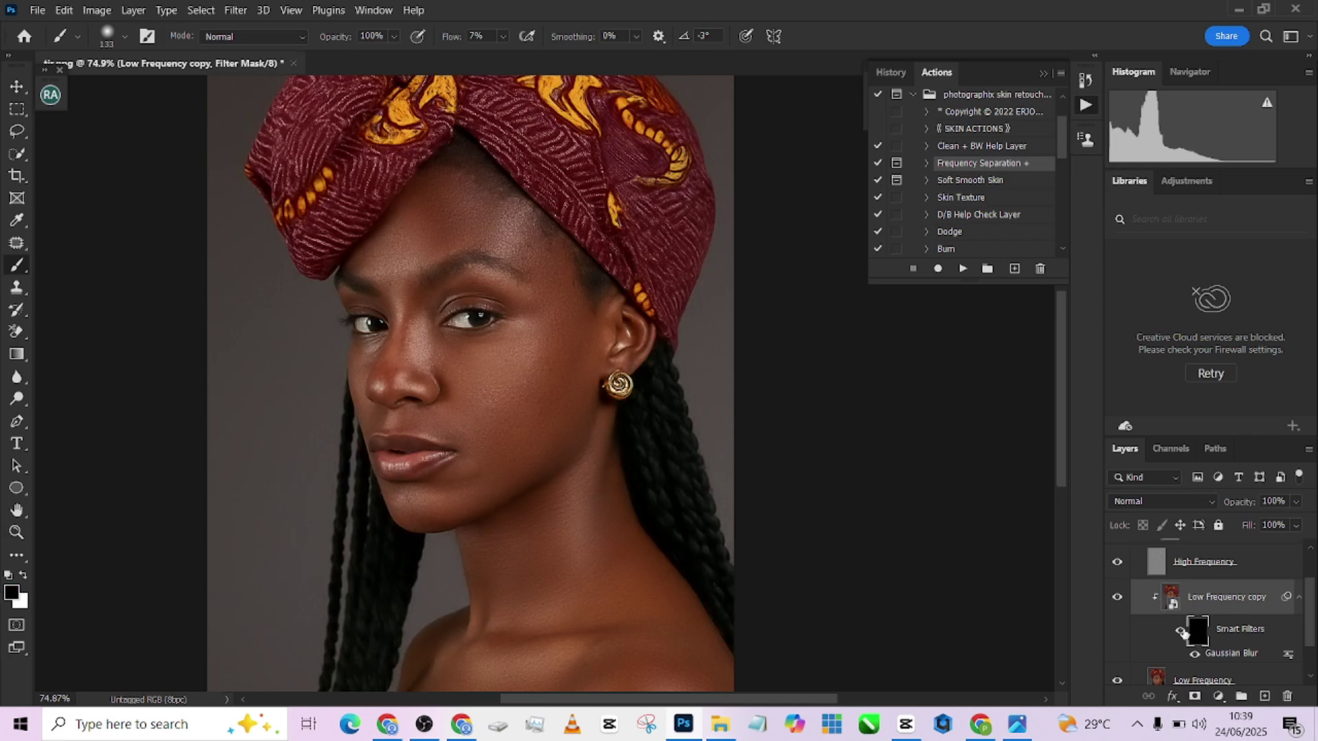
drag(446, 37, 512, 38)
Step: Paint white on the filter mask with a 68–72 px brush over the forehead and cheek
scroll(467, 264, up, 5)
drag(438, 267, 567, 457)
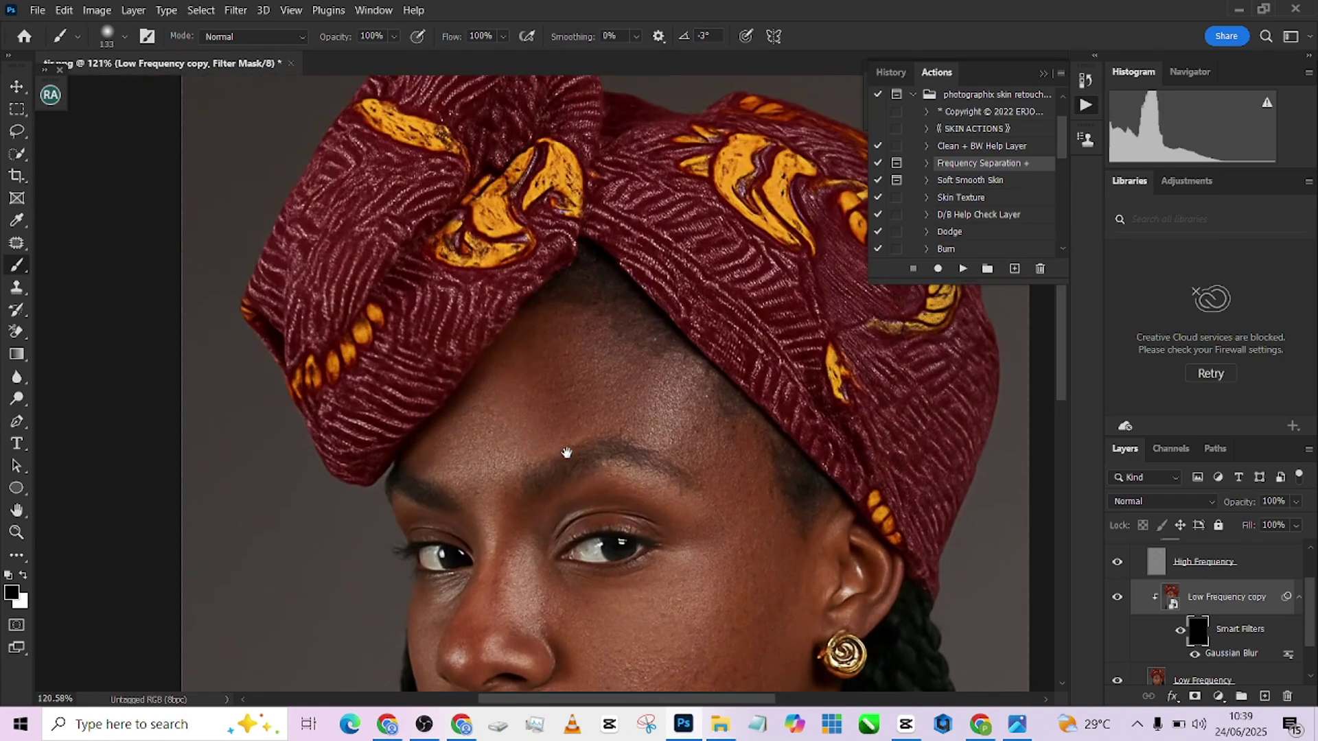
key(x)
mouse_move(551, 388)
mouse_down()
mouse_move(506, 403)
mouse_move(465, 441)
mouse_move(512, 442)
mouse_move(555, 342)
mouse_up()
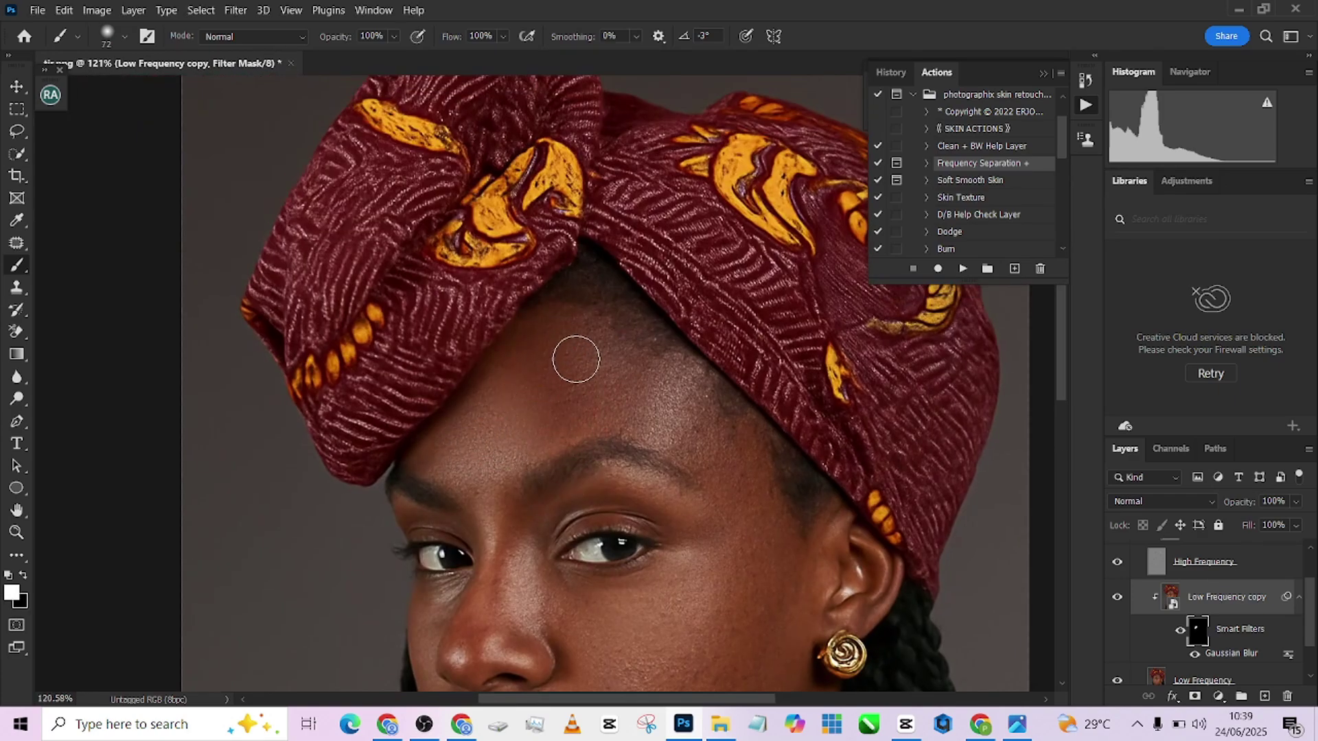
drag(621, 386, 598, 392)
mouse_move(680, 385)
mouse_down()
mouse_move(687, 424)
mouse_move(700, 408)
mouse_move(684, 412)
mouse_move(502, 259)
mouse_up()
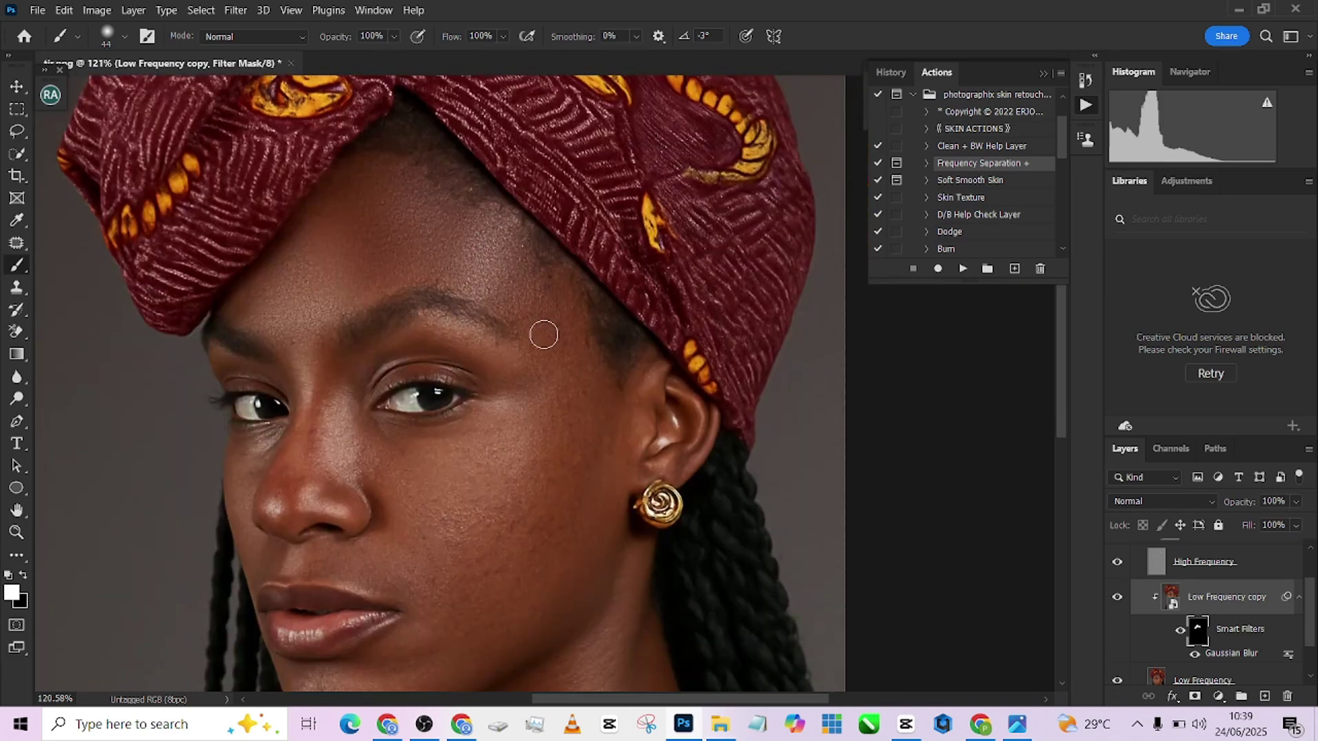
scroll(510, 321, down, 1)
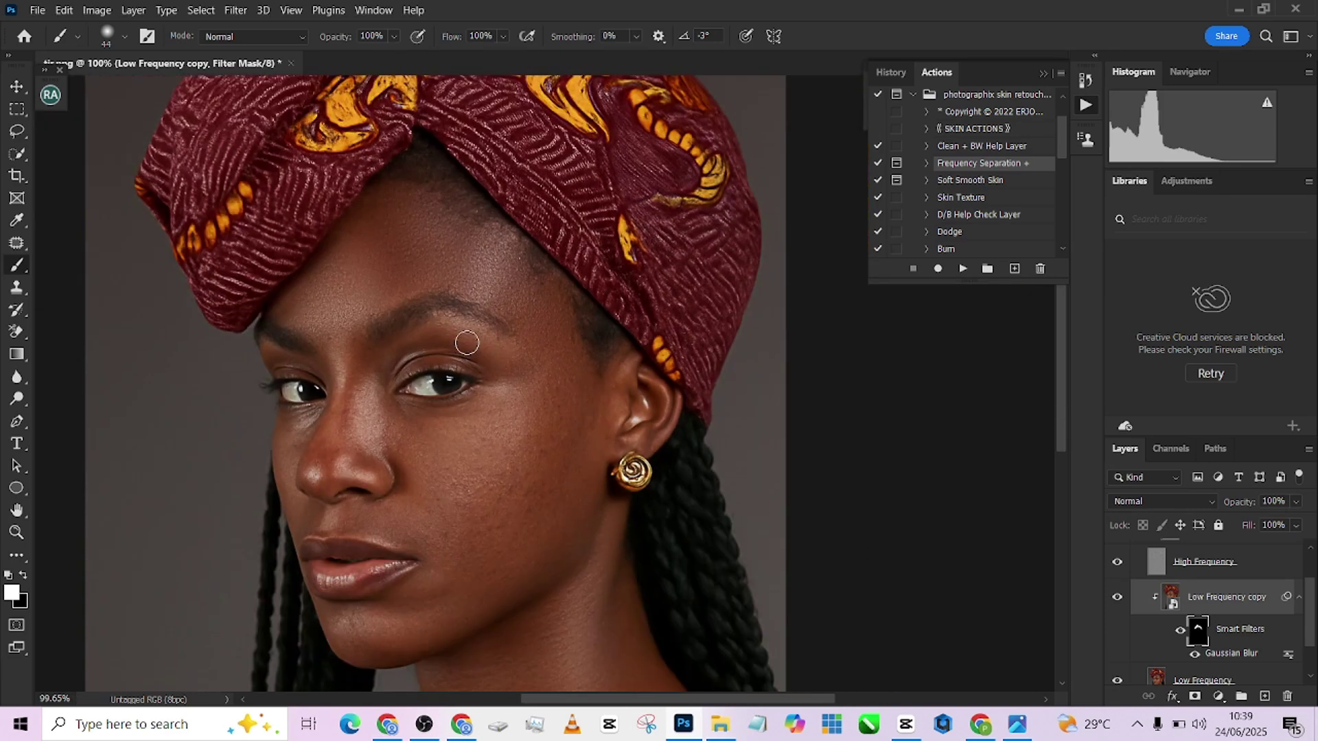
scroll(468, 343, up, 2)
key(bracketleft)
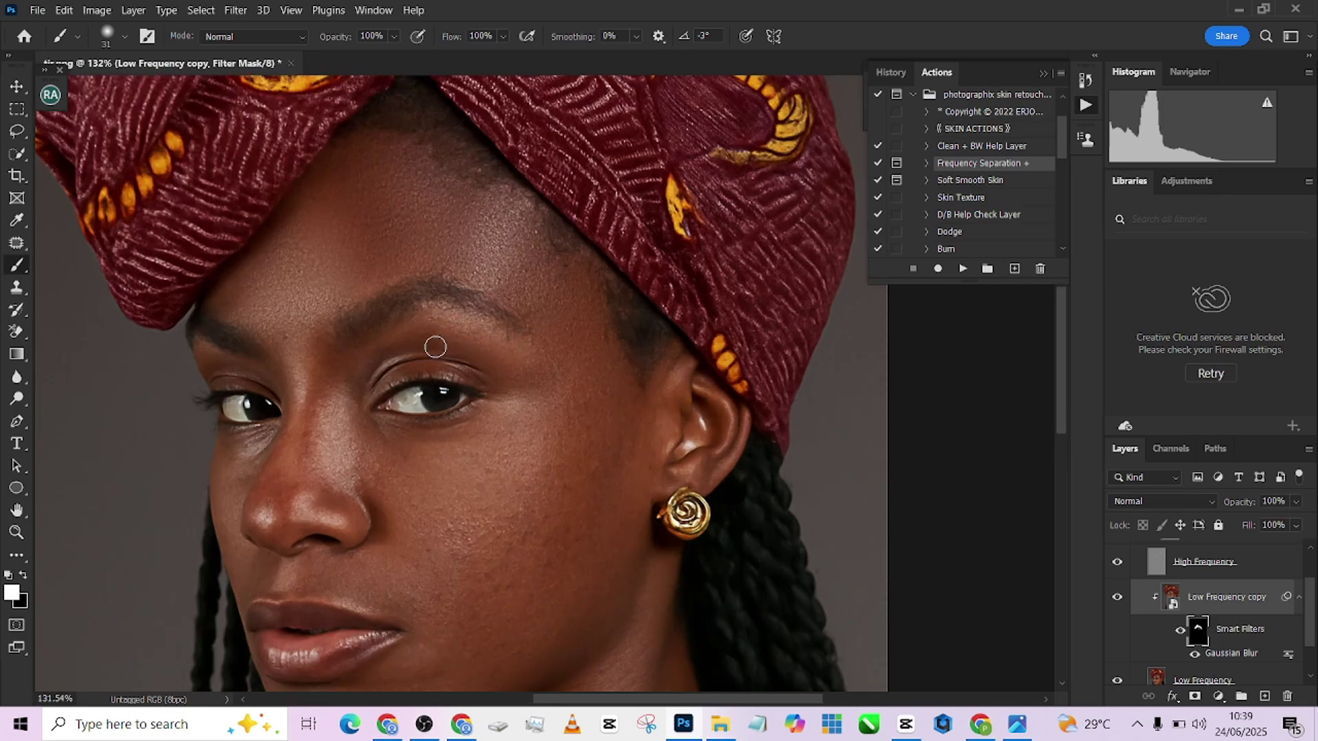
scroll(322, 354, down, 2)
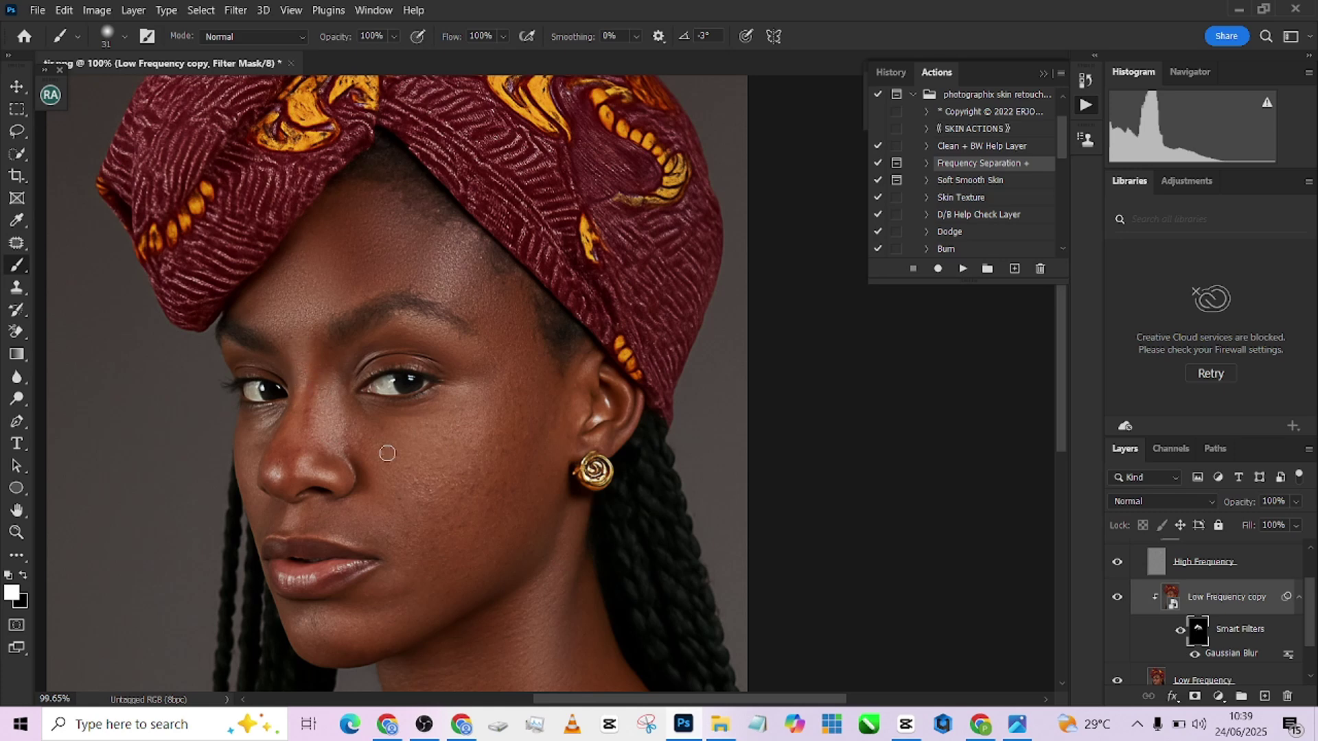
mouse_move(447, 427)
mouse_down()
mouse_move(468, 427)
mouse_move(423, 502)
mouse_up()
Step: Revert via History to the last Brush Tool state, restoring Burn, Dodge and Fs + groups
key(ctrl+z)
key(ctrl+i)
click(890, 72)
scroll(924, 183, up, 3)
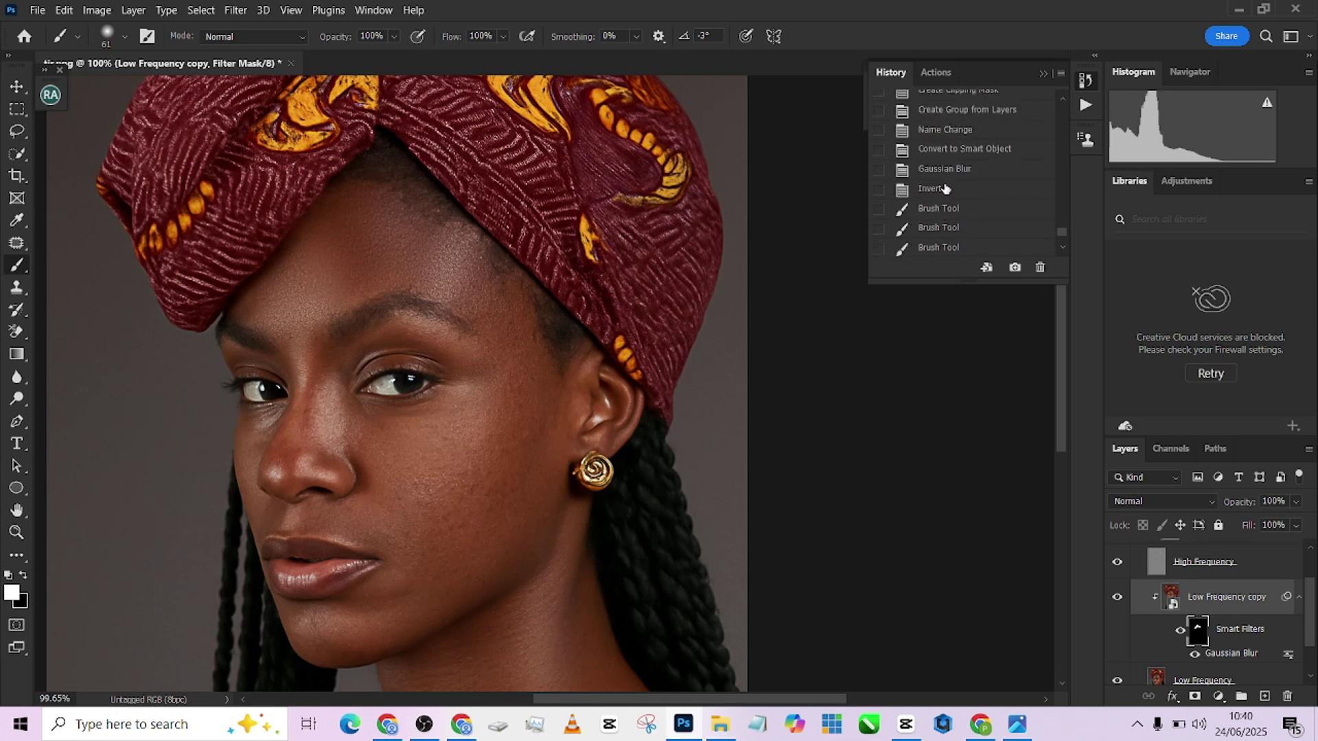
scroll(948, 171, up, 5)
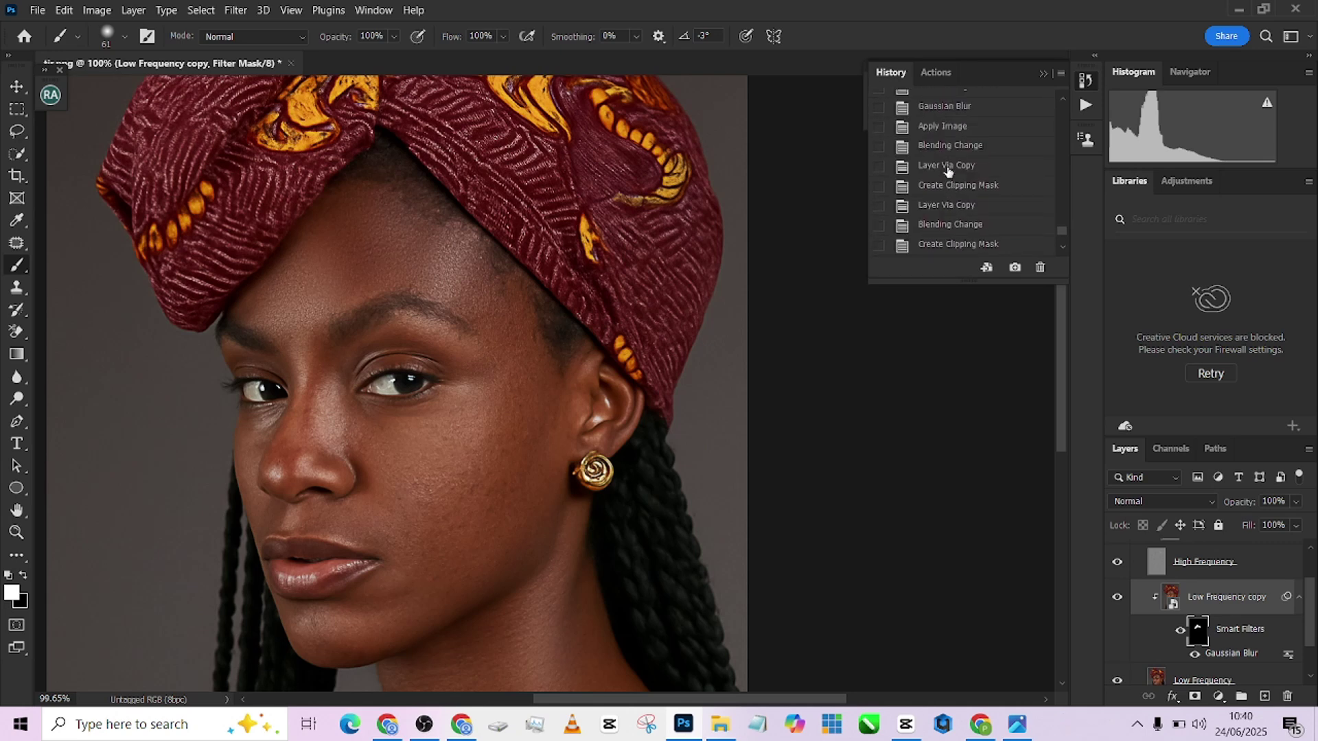
click(948, 163)
scroll(947, 171, up, 3)
scroll(948, 172, up, 3)
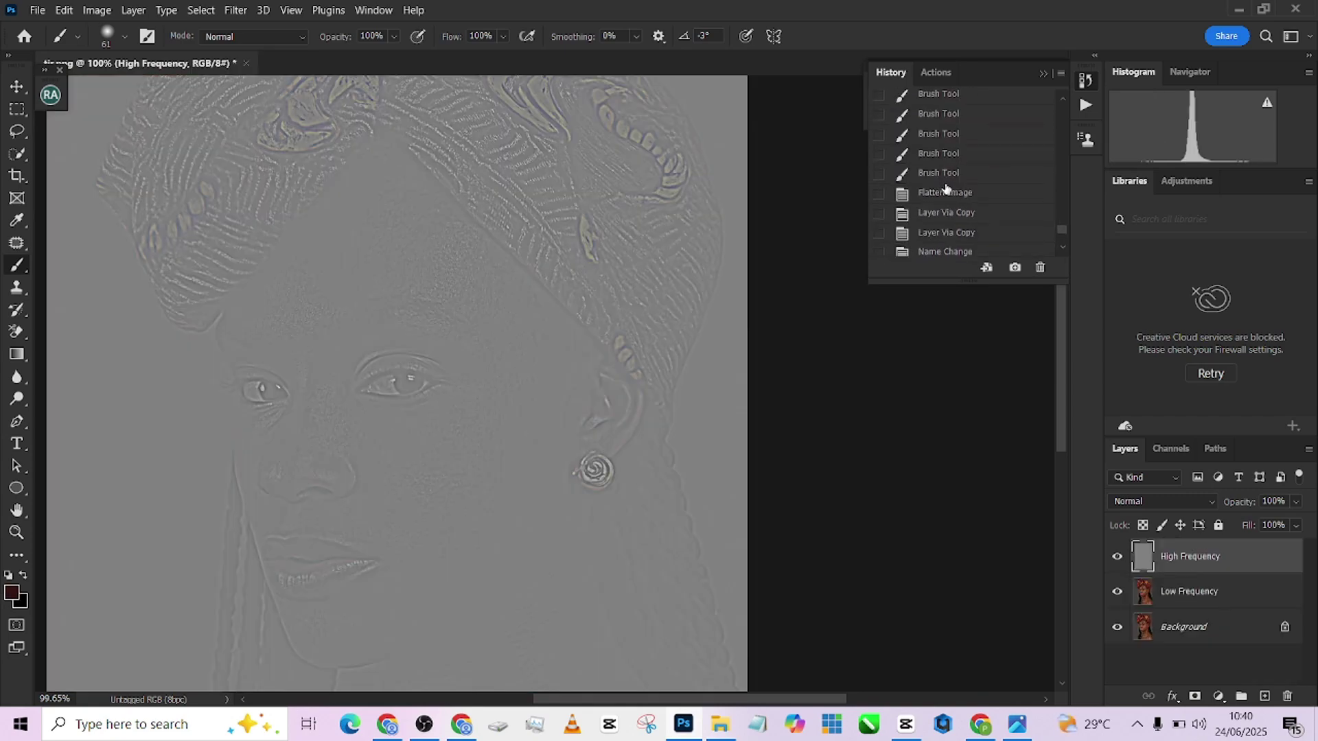
click(946, 179)
scroll(1166, 638, down, 1)
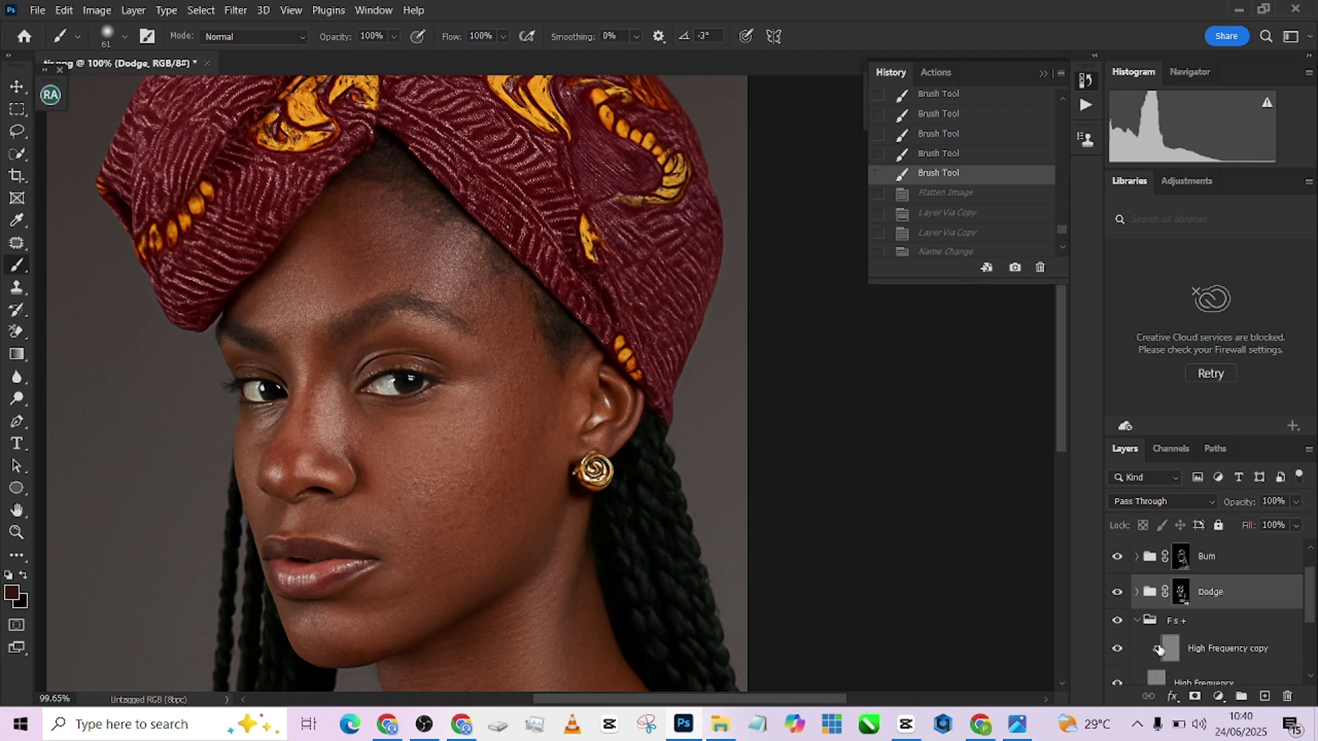
scroll(567, 276, down, 5)
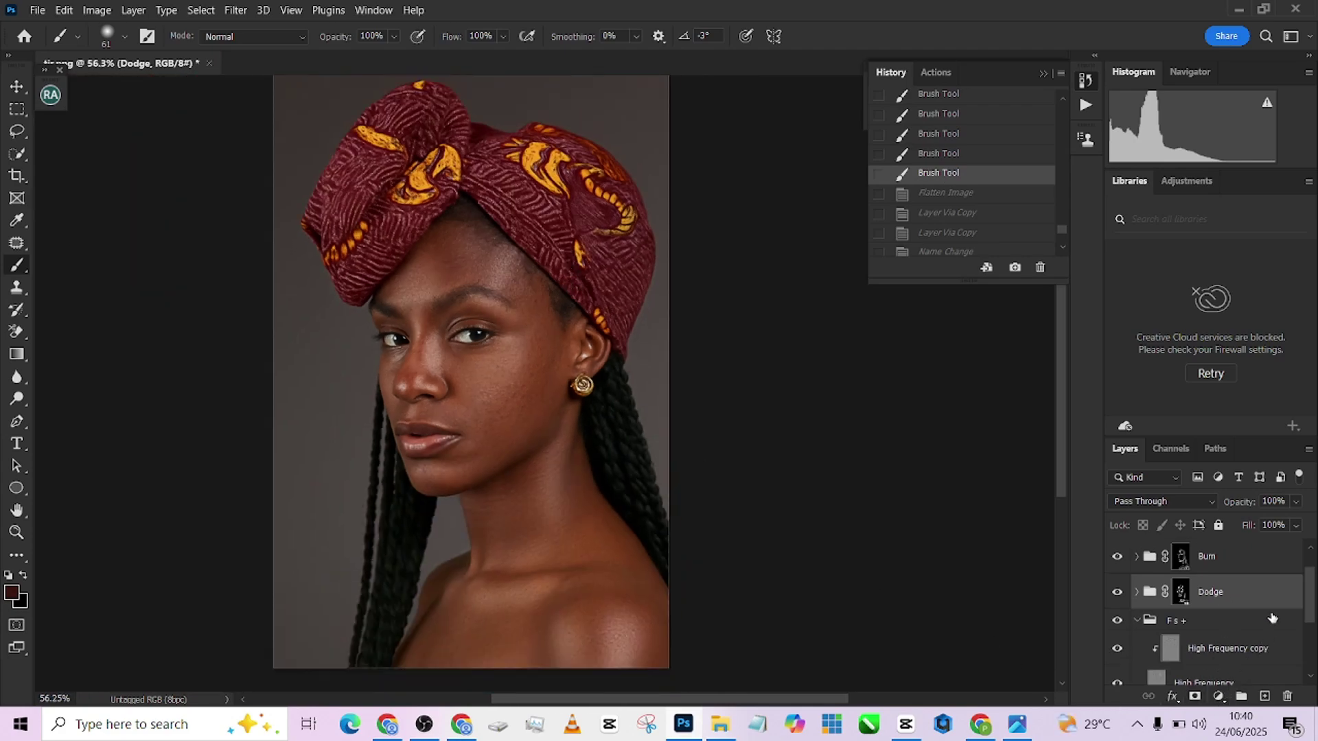
Step: Duplicate the Dodge group, paint black at 27% flow, and set the copy's opacity to 64%
key(ctrl+j)
scroll(571, 414, down, 1)
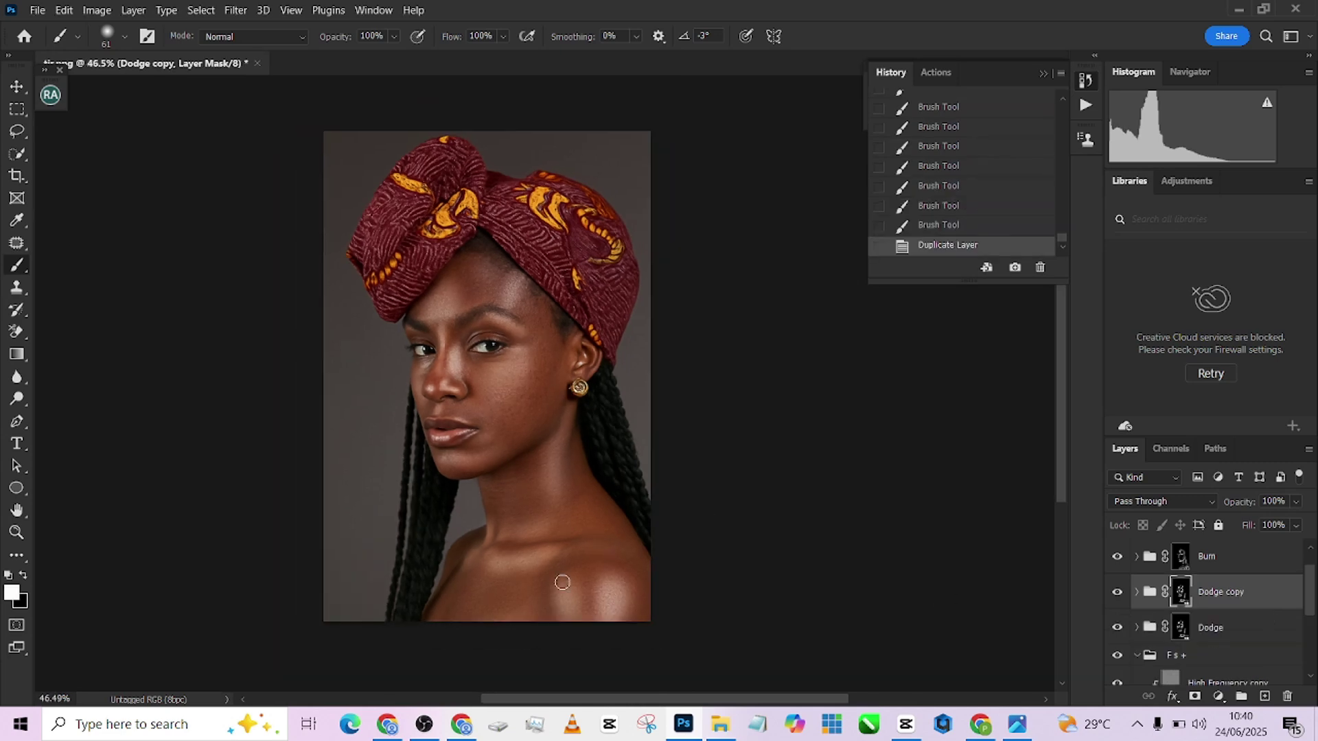
scroll(497, 383, up, 1)
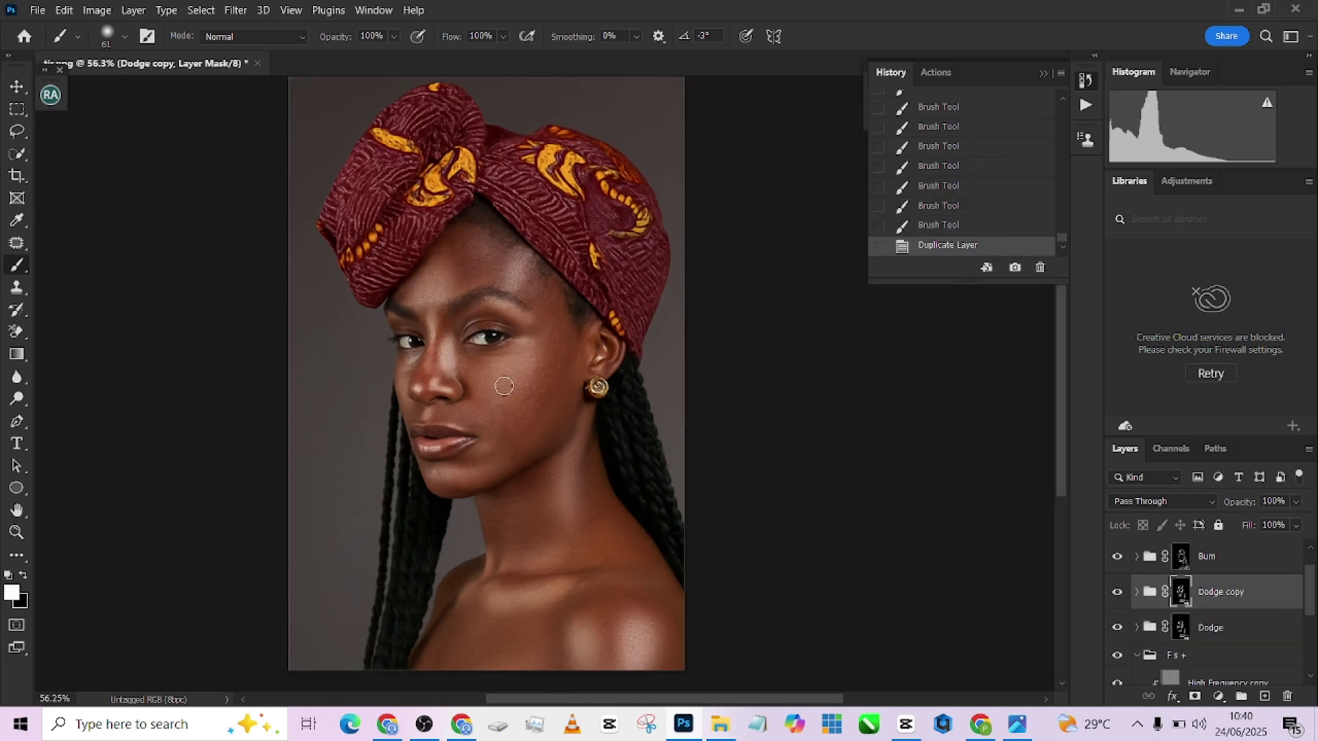
scroll(514, 437, down, 1)
key(x)
click(504, 37)
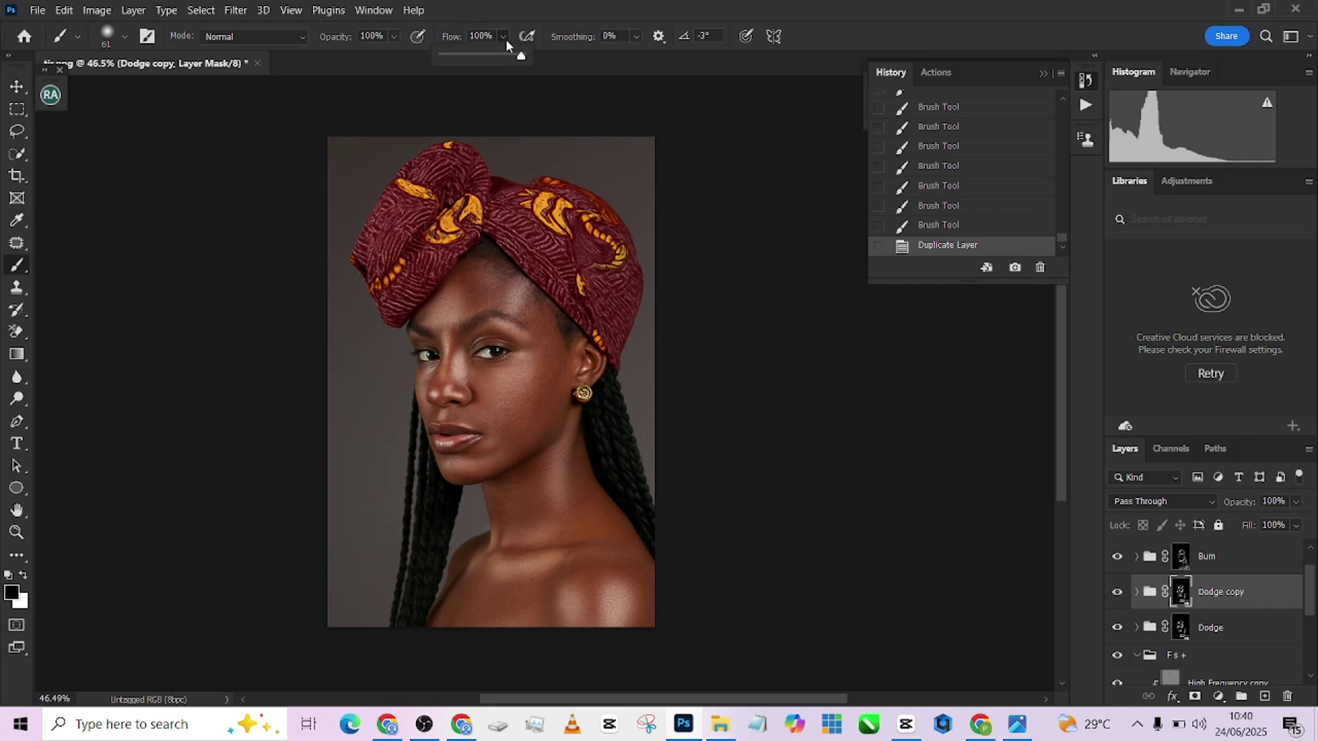
click(465, 58)
drag(1297, 506, 1286, 523)
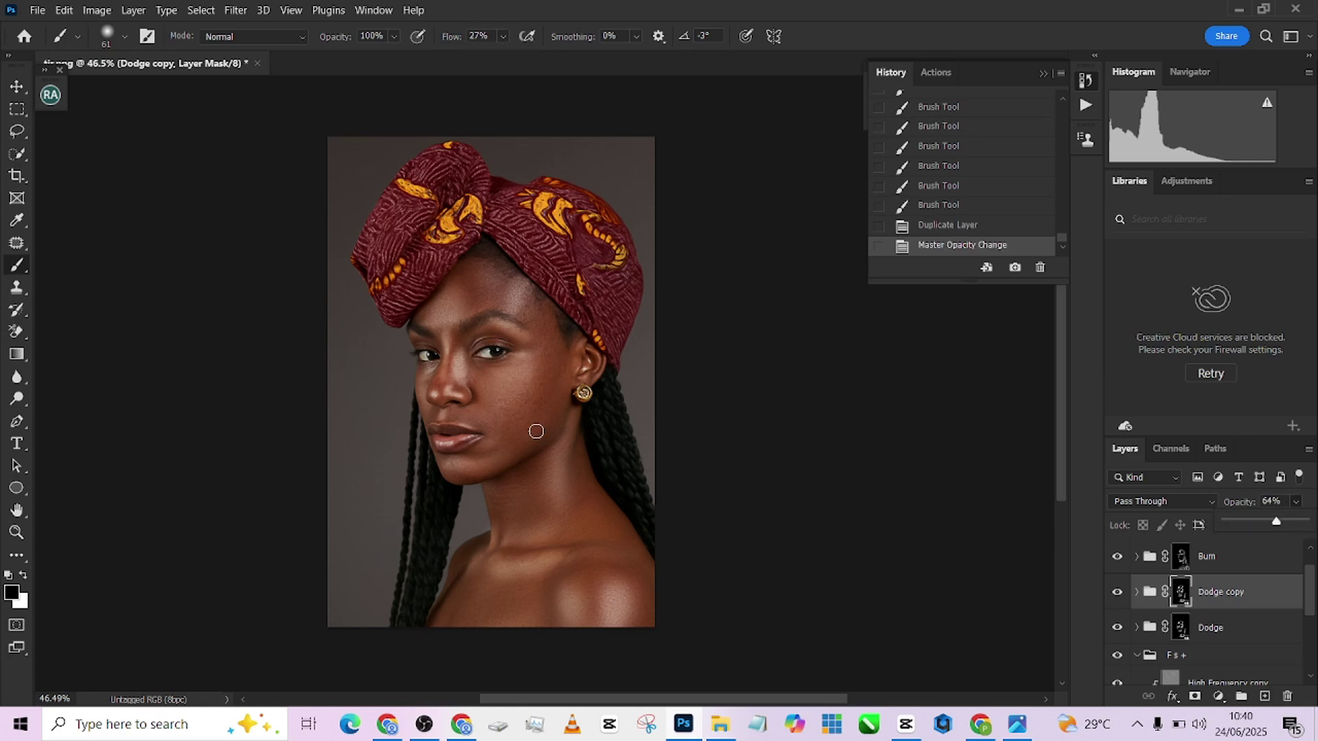
Step: Mask the Dodge copy's brightening off the forehead, neck and cheek with black strokes
drag(532, 381, 548, 386)
drag(530, 307, 508, 288)
mouse_move(508, 288)
mouse_down()
mouse_move(460, 282)
mouse_move(519, 307)
mouse_up()
drag(519, 309, 522, 317)
scroll(547, 438, down, 1)
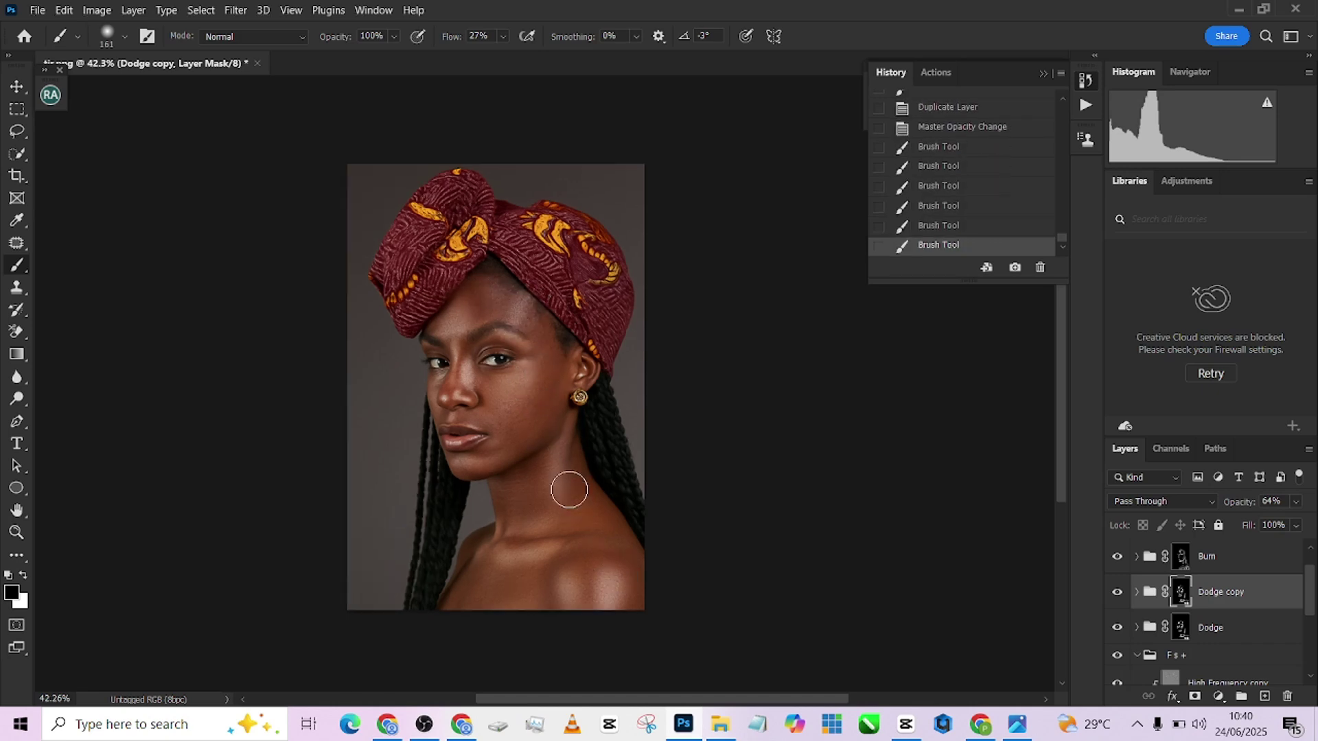
drag(561, 489, 567, 453)
drag(526, 395, 506, 382)
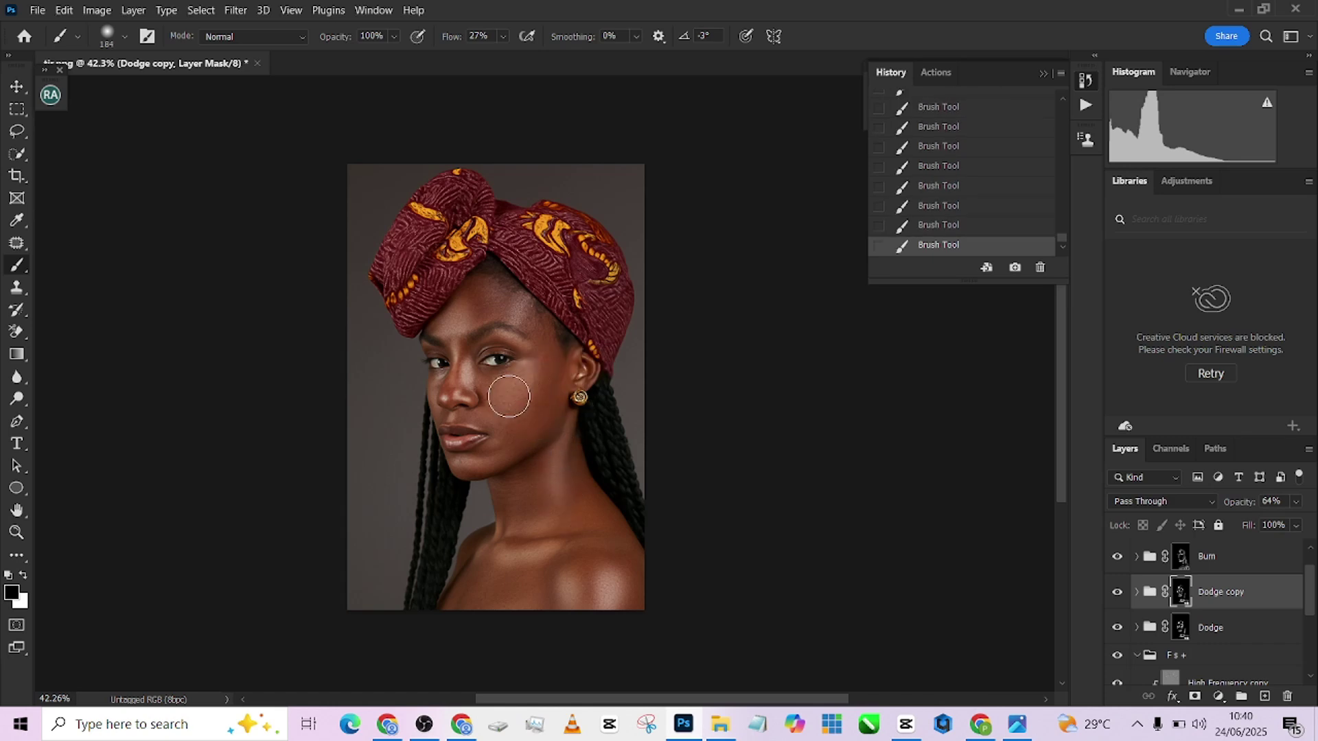
scroll(559, 445, down, 1)
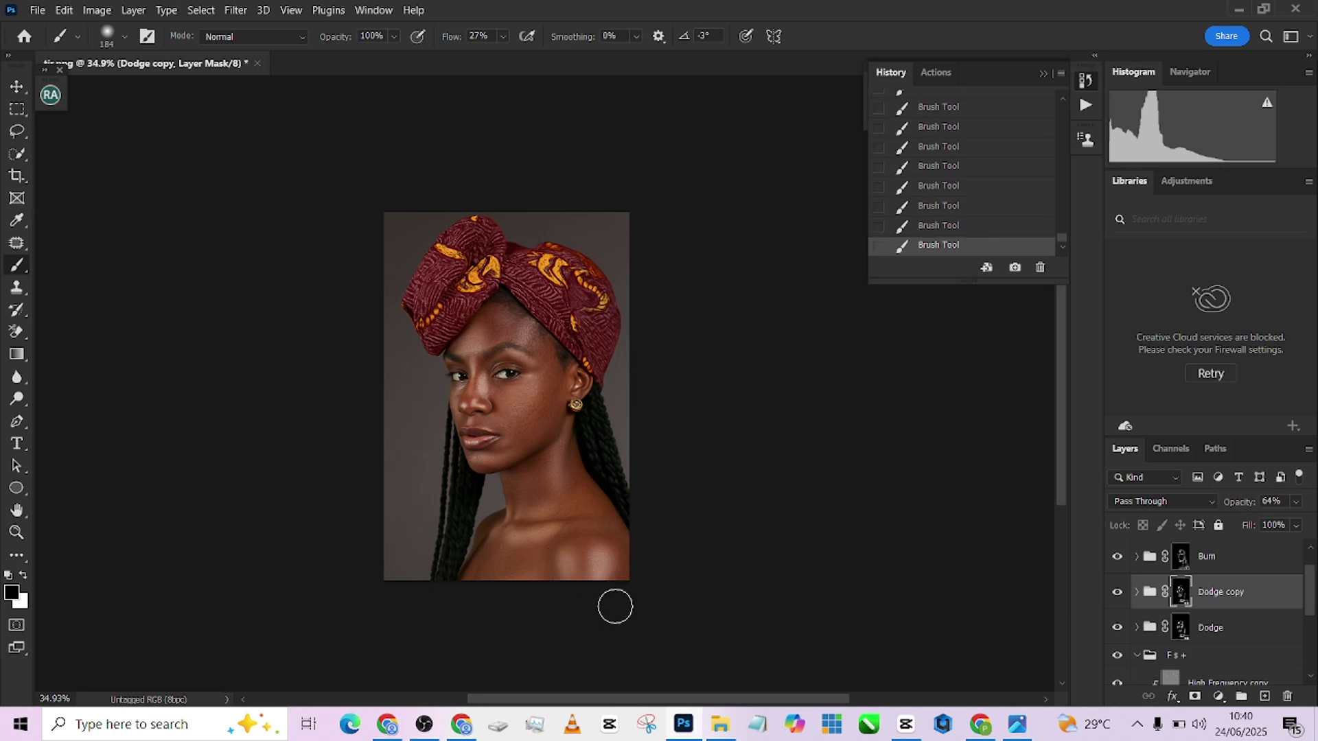
Step: Toggle Dodge copy on and off to compare, then select the Burn group
click(1117, 593)
click(1117, 594)
click(1118, 594)
click(1118, 594)
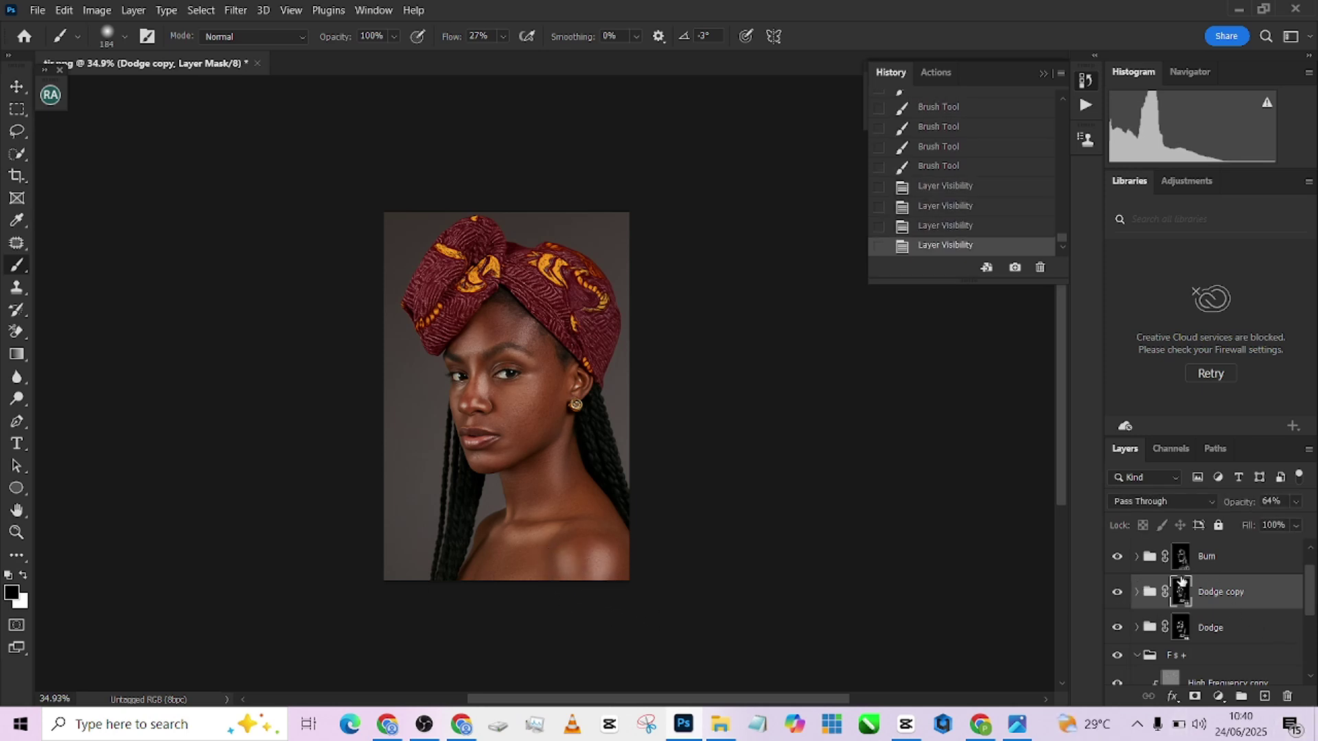
scroll(1182, 585, up, 1)
click(1236, 591)
Step: Duplicate the Burn group and lower the Burn copy's opacity to 25%
key(ctrl+j)
scroll(544, 389, up, 5)
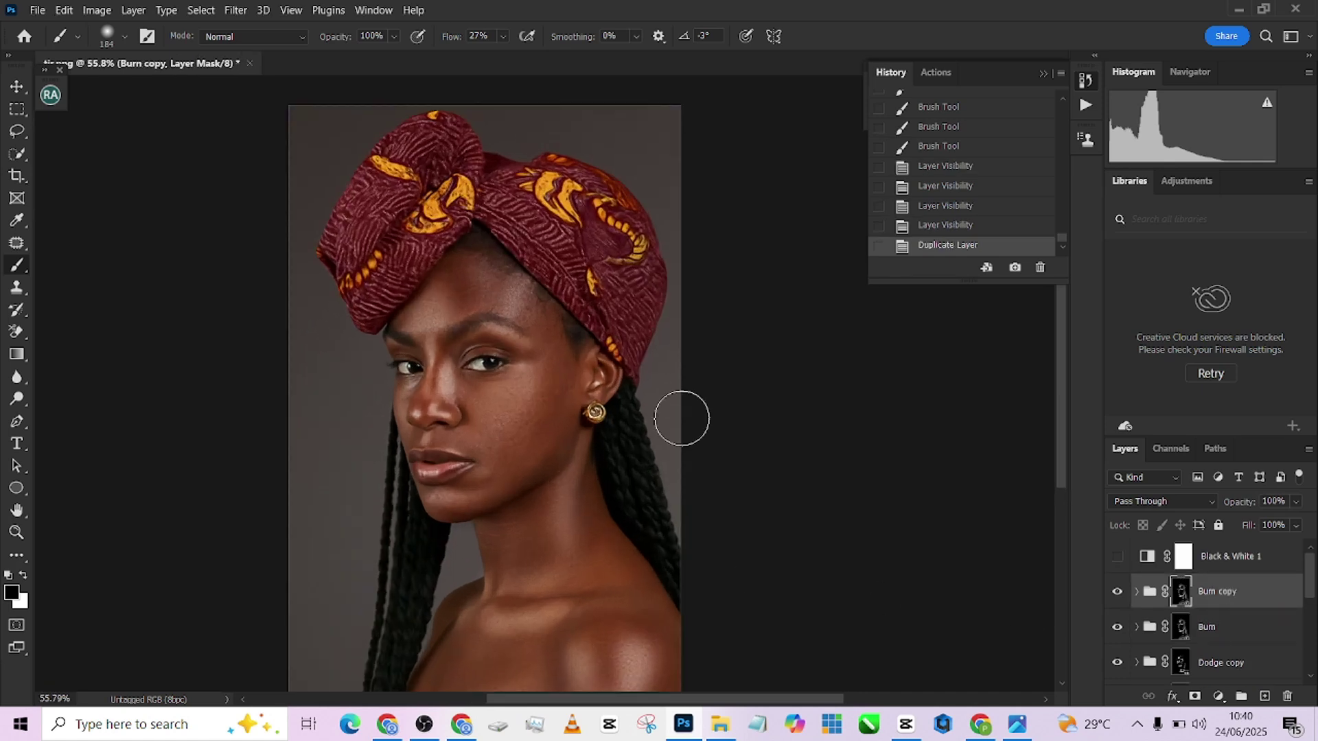
drag(1295, 507, 1254, 524)
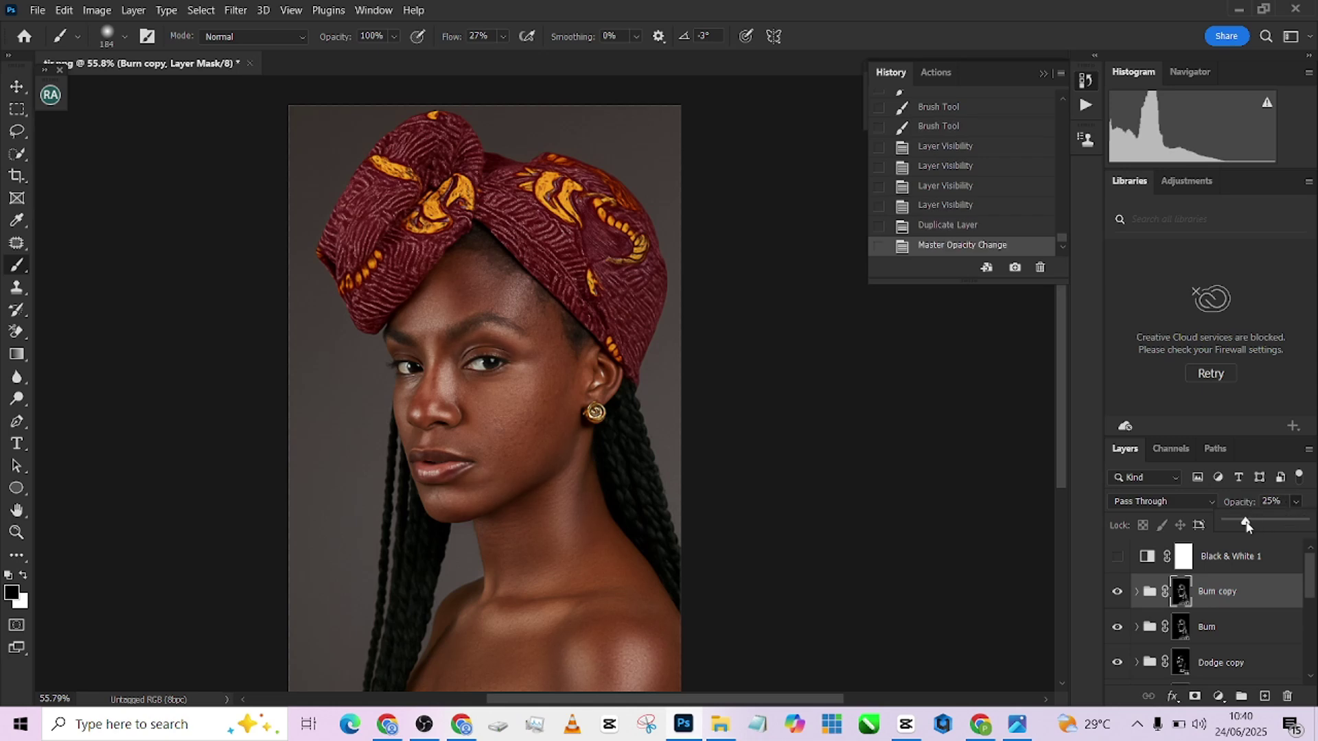
scroll(545, 344, down, 3)
scroll(1206, 627, down, 6)
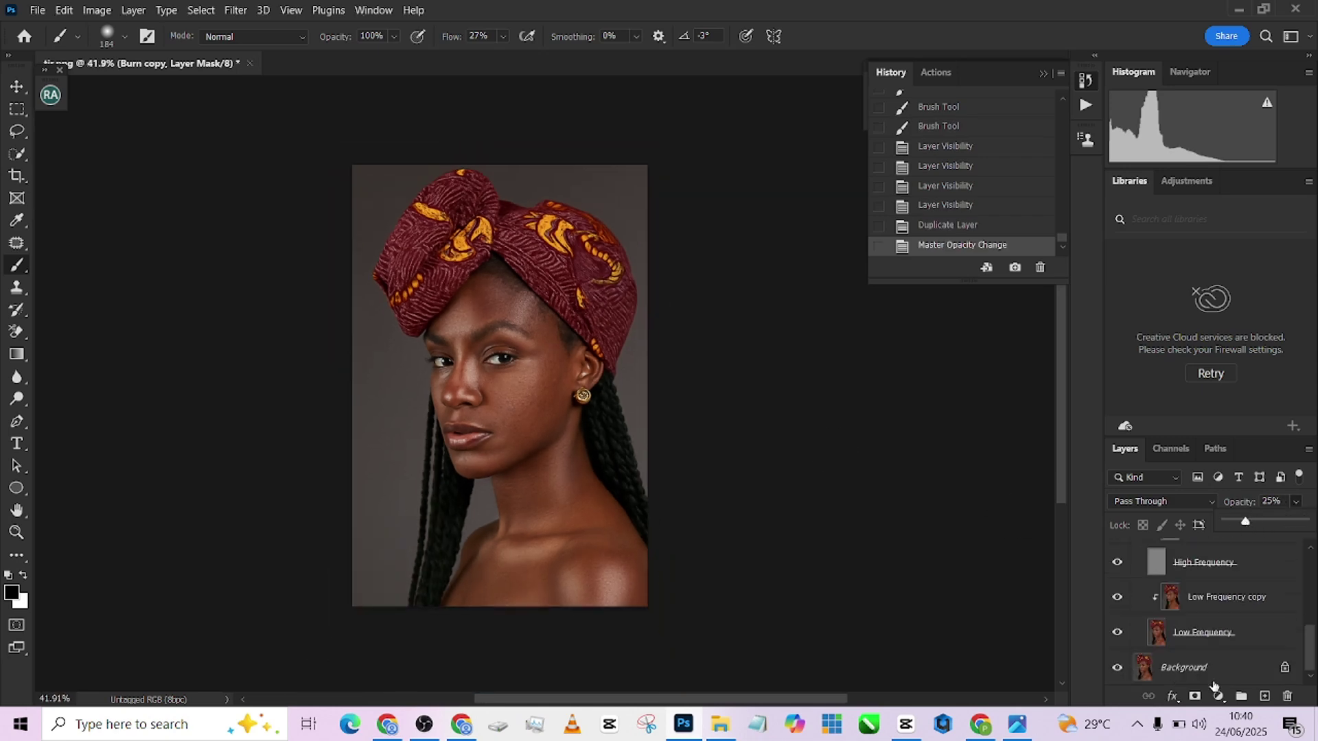
Step: Flatten everything into a single Background layer, discarding hidden layers
right_click(1209, 666)
click(1209, 614)
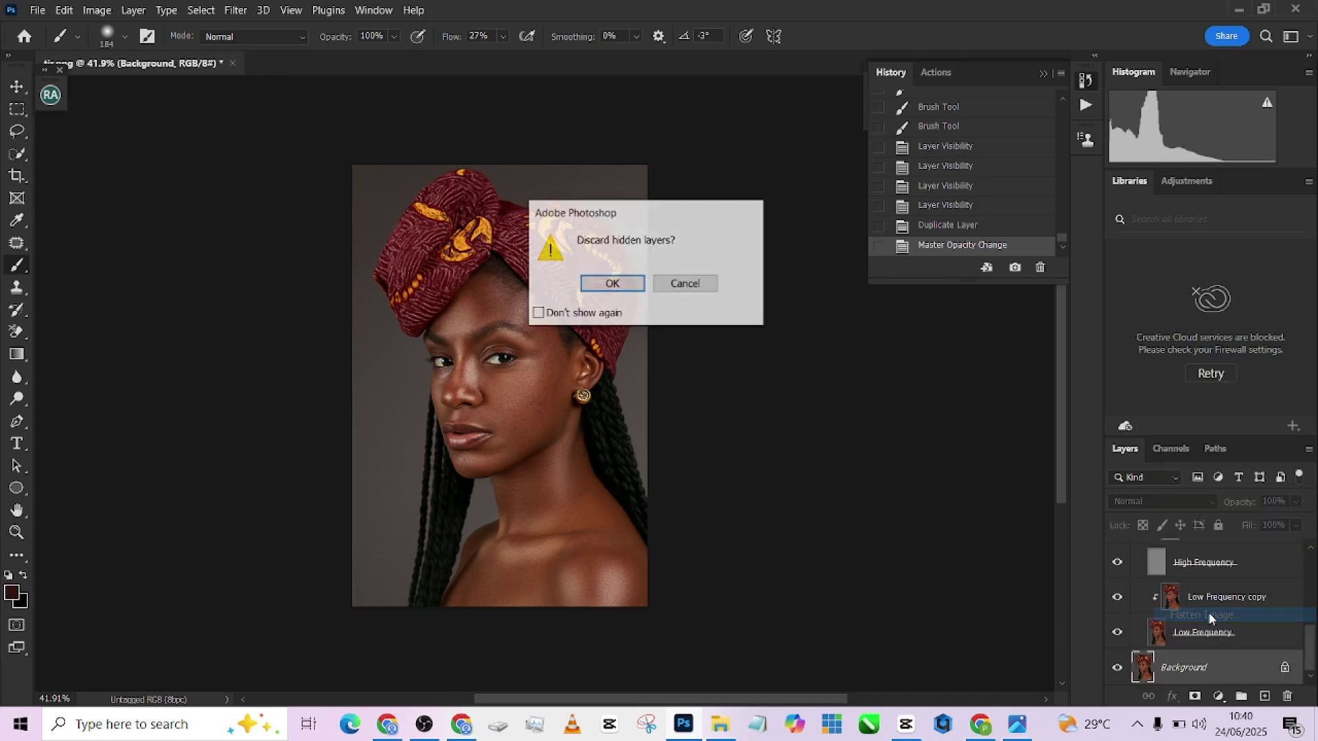
click(637, 284)
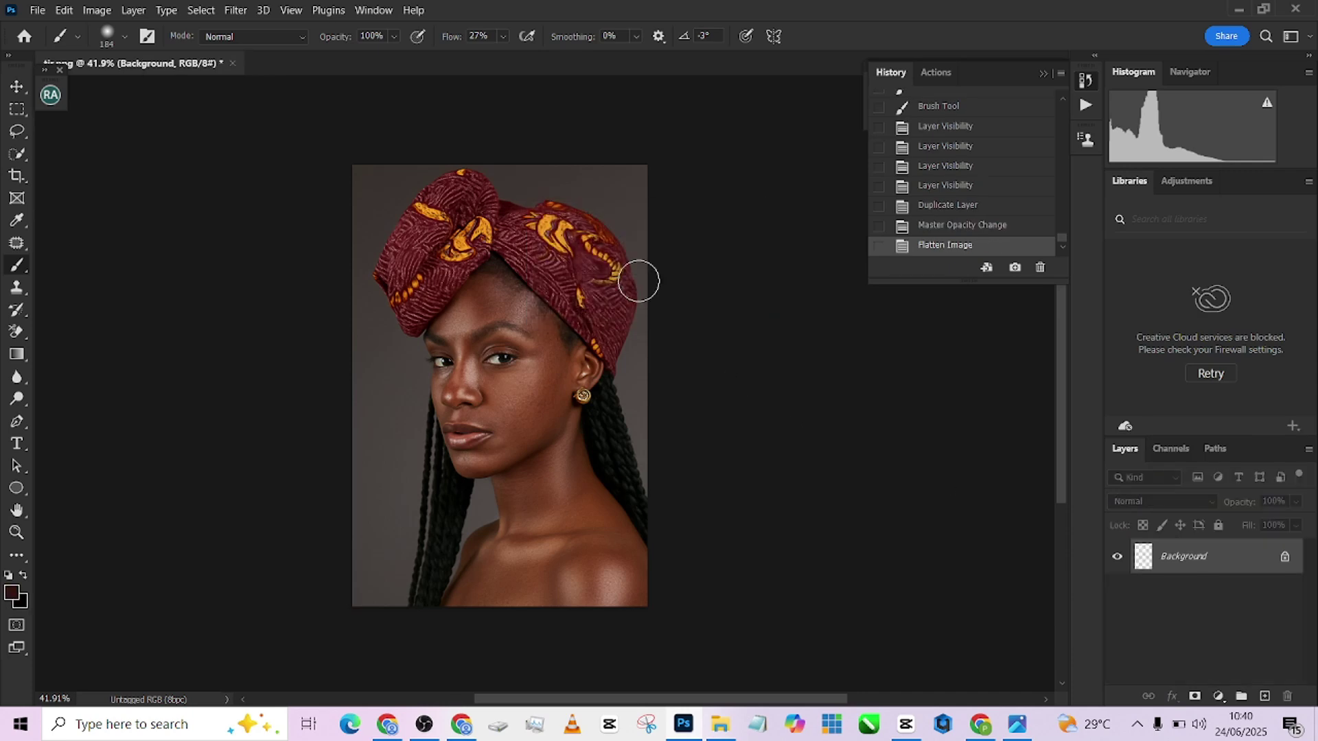
scroll(555, 365, up, 2)
scroll(554, 366, up, 1)
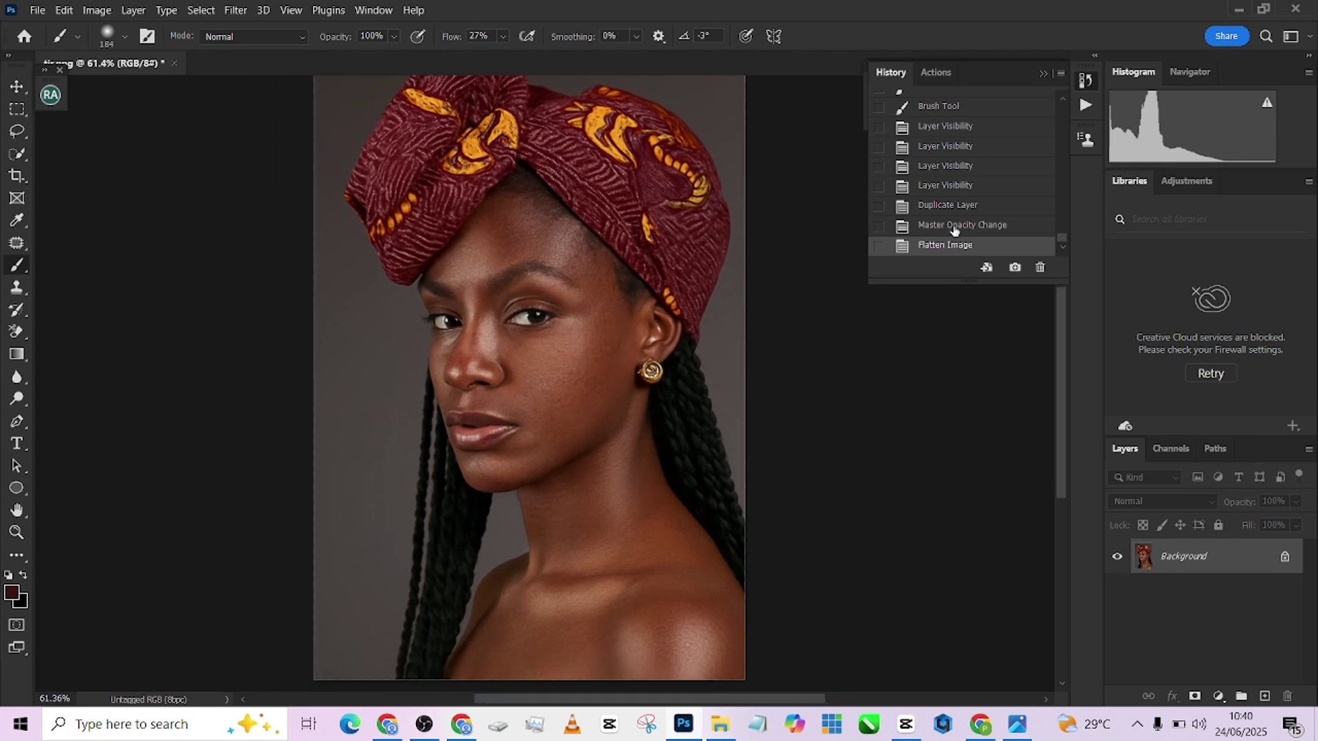
Step: Rerun the Frequency Separation action and convert the new Low Frequency copy to a smart object
click(935, 77)
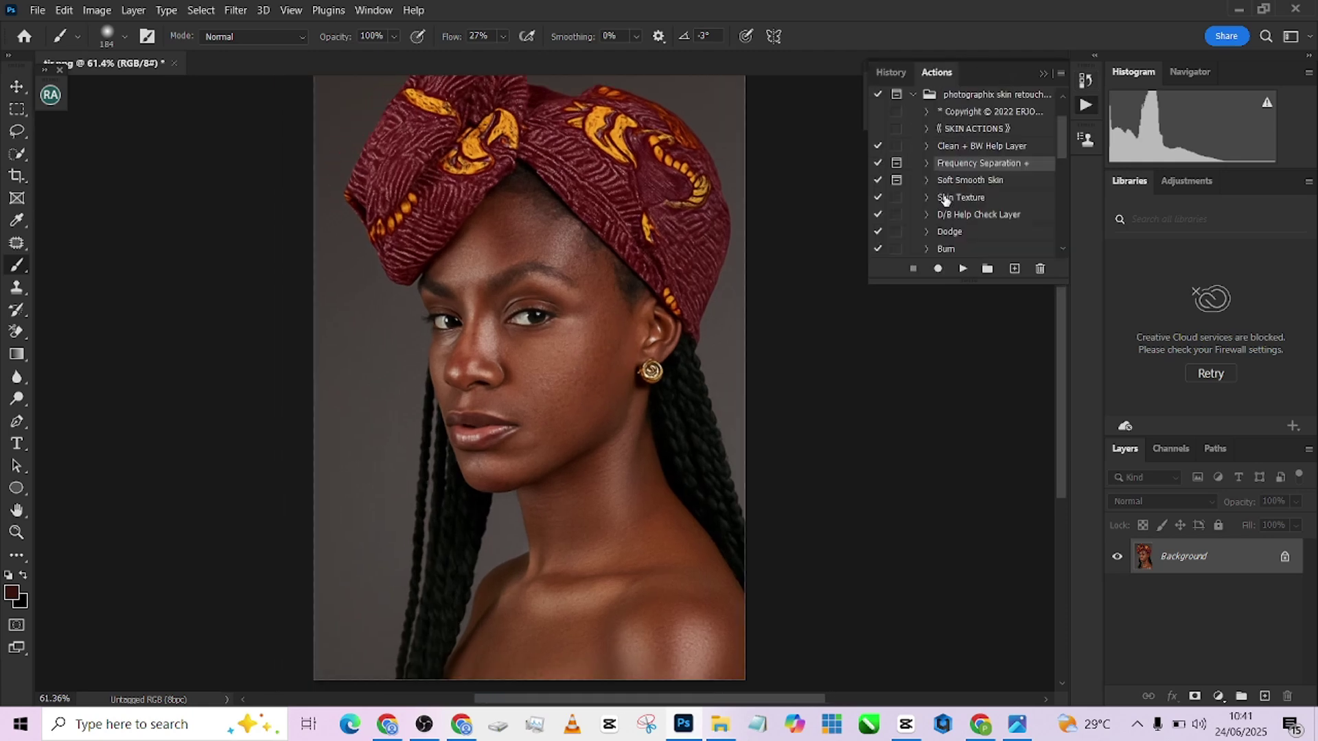
click(963, 269)
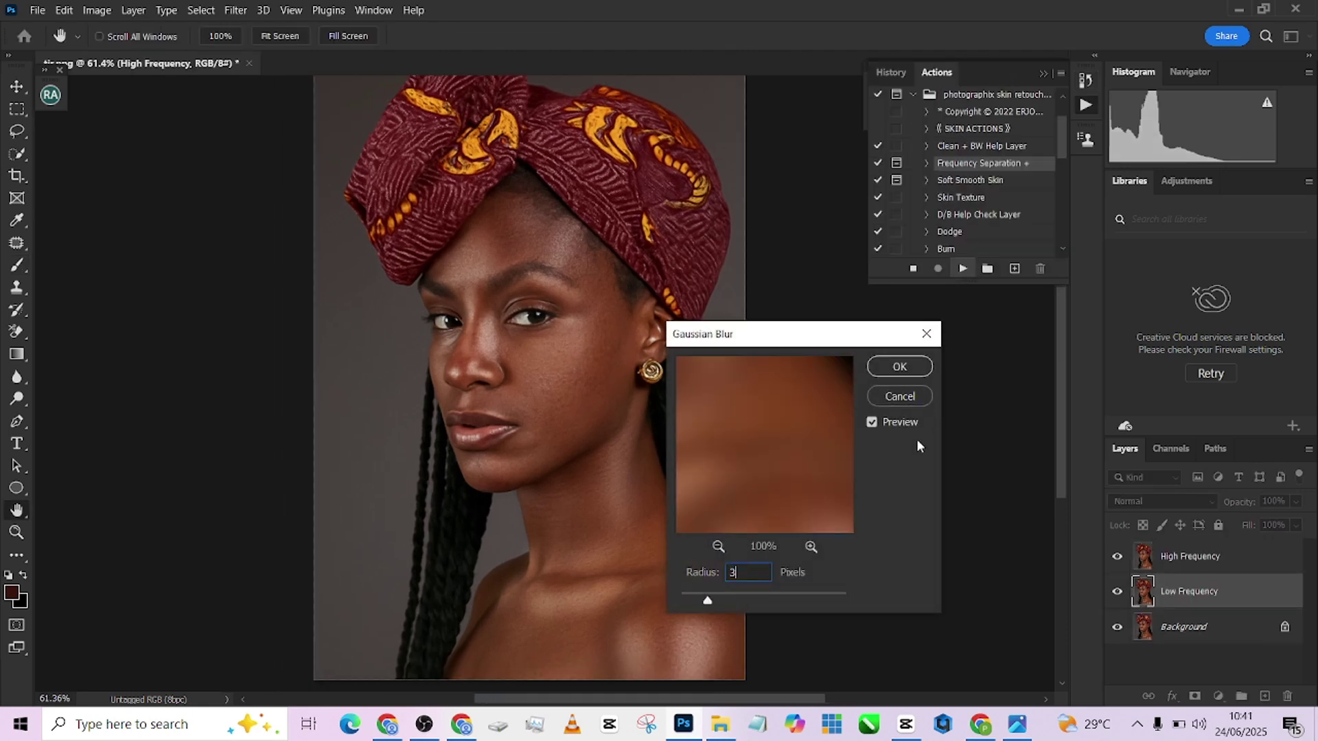
click(906, 366)
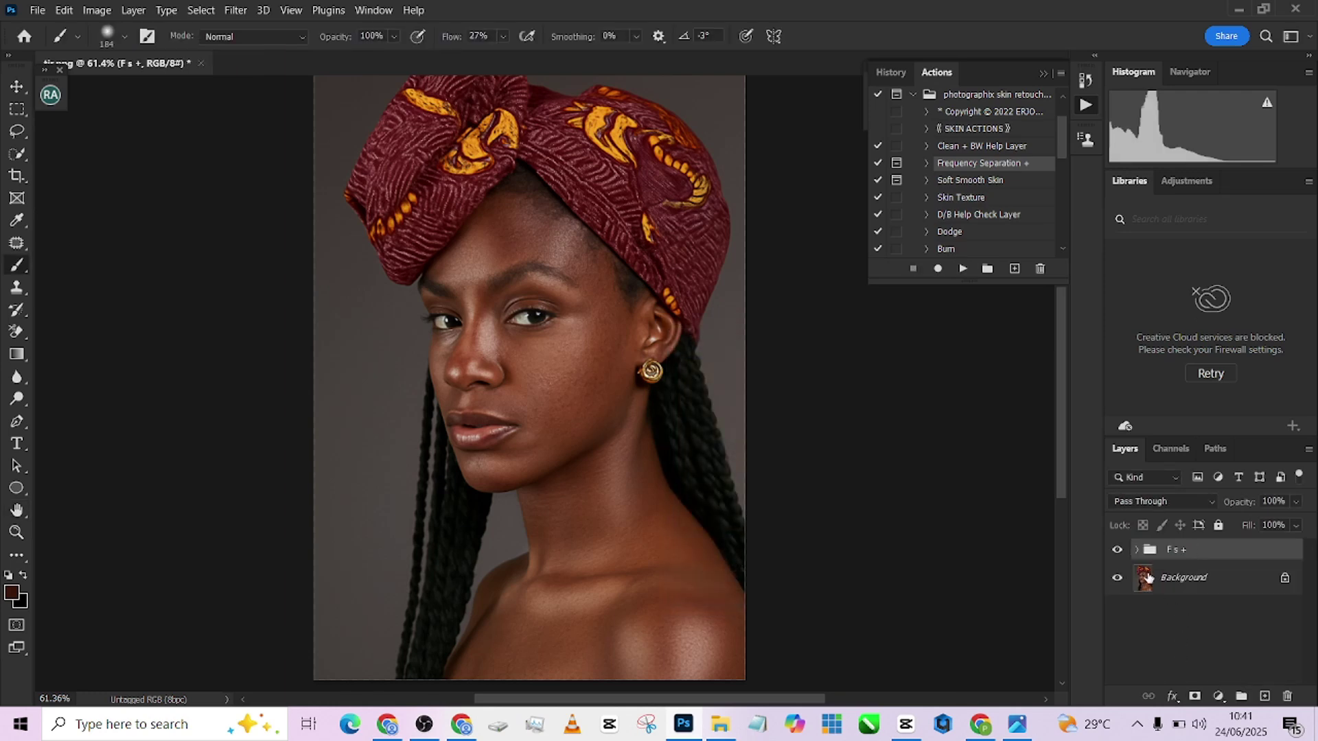
click(1136, 549)
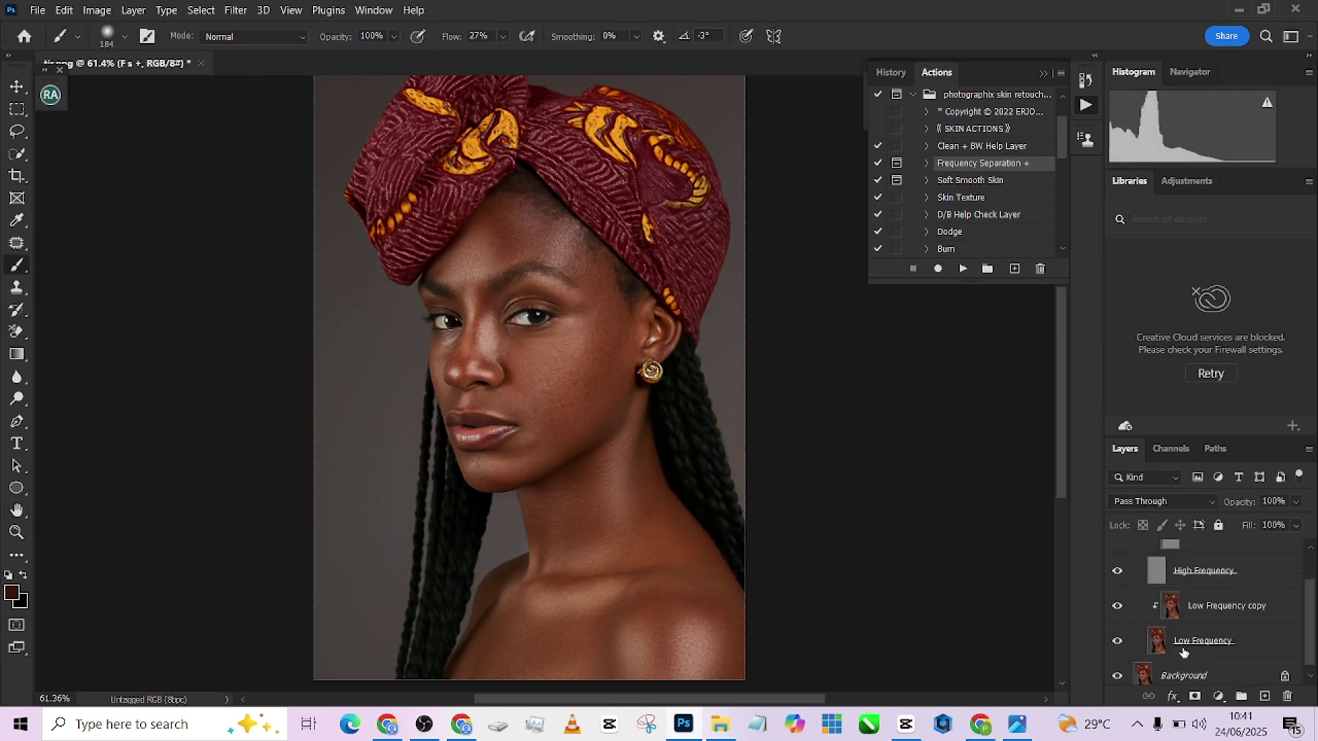
scroll(1183, 645, down, 1)
right_click(1206, 608)
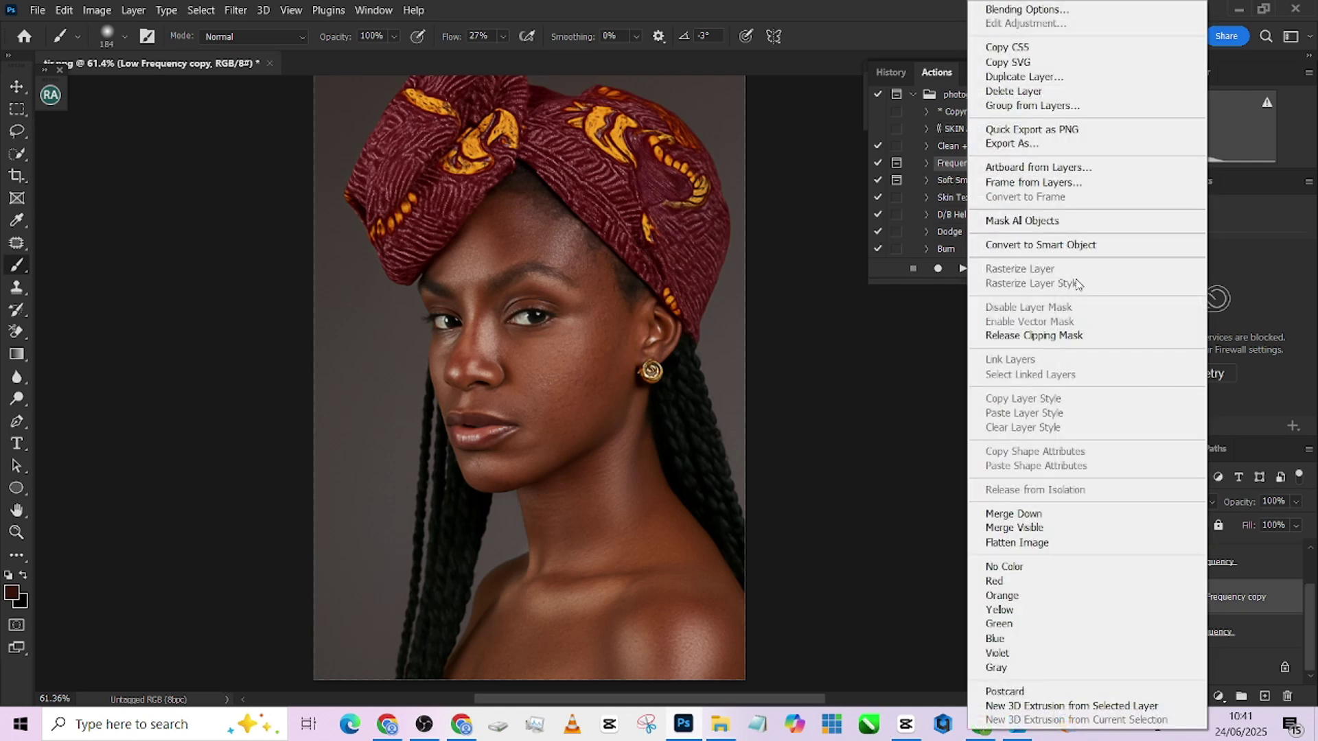
click(1050, 245)
Step: Open Gaussian Blur, frame the preview on the face, and set the radius to 10 pixels
click(235, 9)
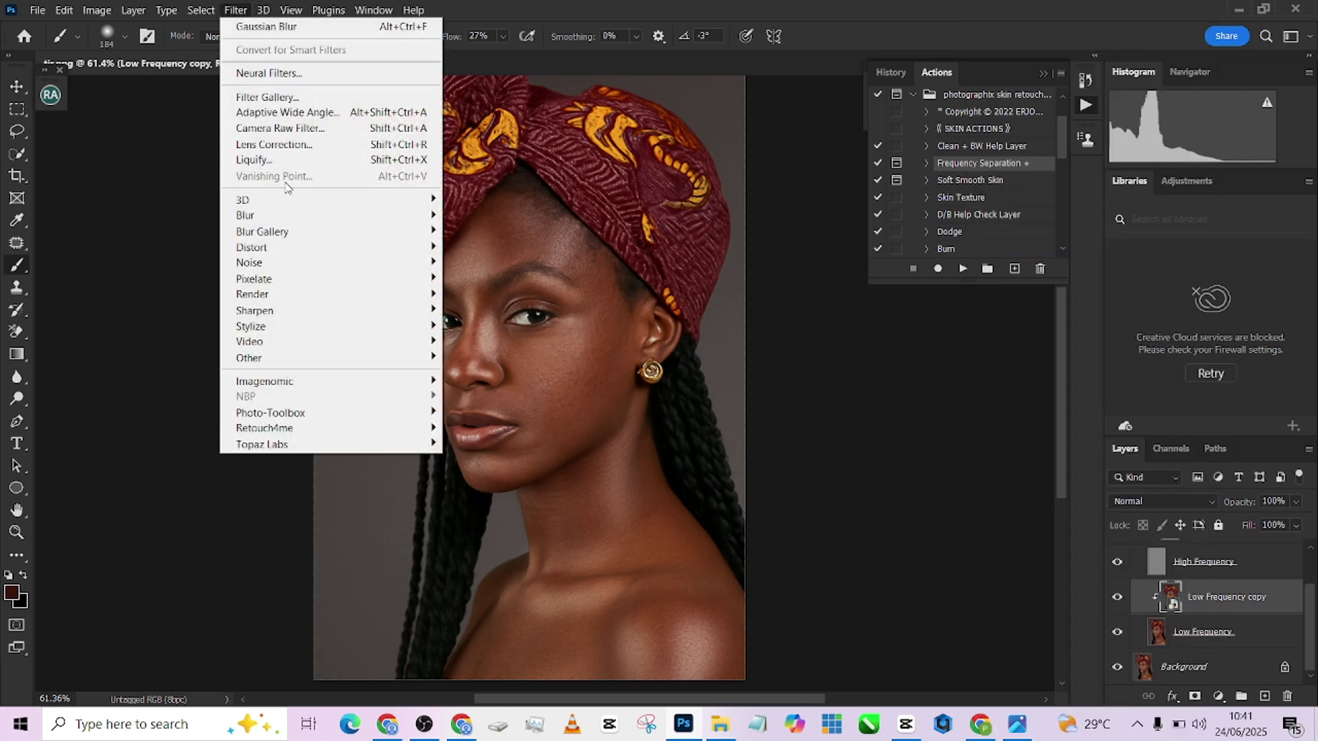
mouse_move(422, 215)
click(488, 279)
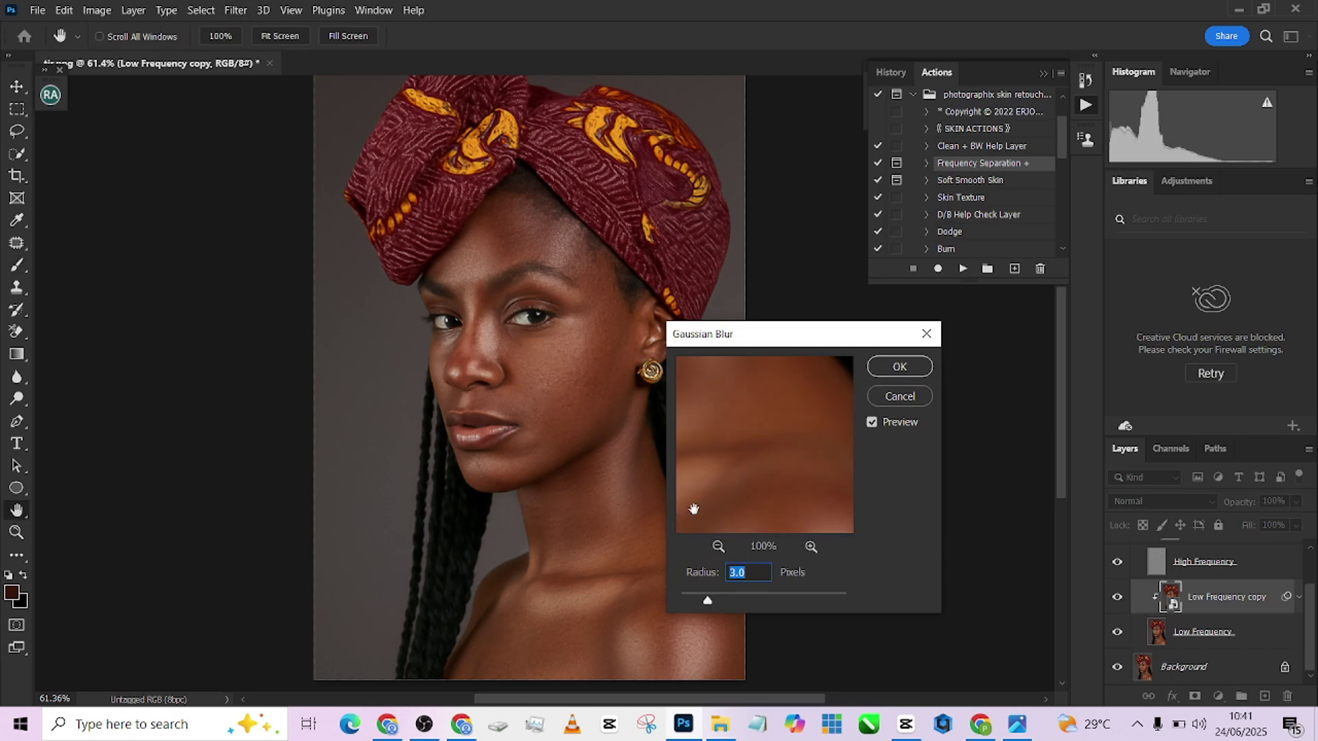
click(718, 549)
drag(734, 439, 776, 521)
drag(708, 377, 758, 536)
click(717, 547)
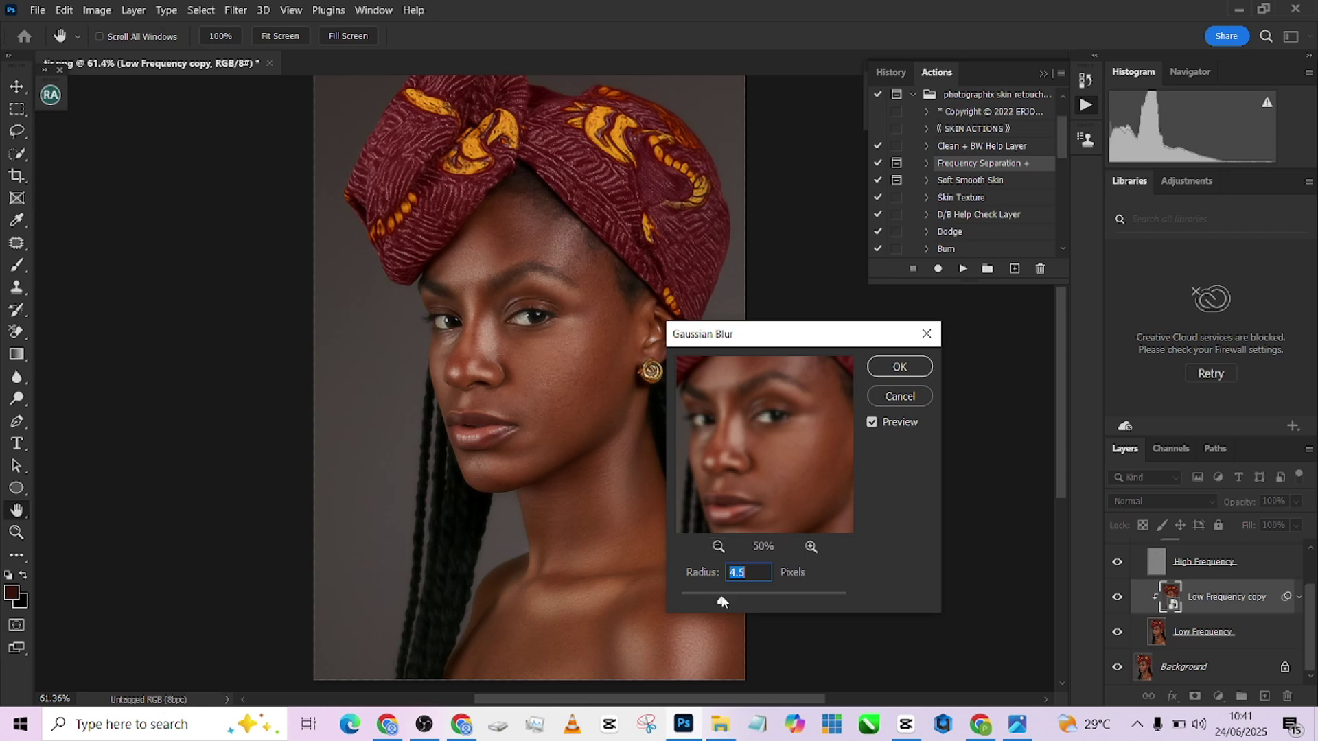
drag(729, 602, 747, 603)
Step: Apply the 10-pixel Gaussian Blur and invert its filter mask to hide the blur
text(10)
key(Return)
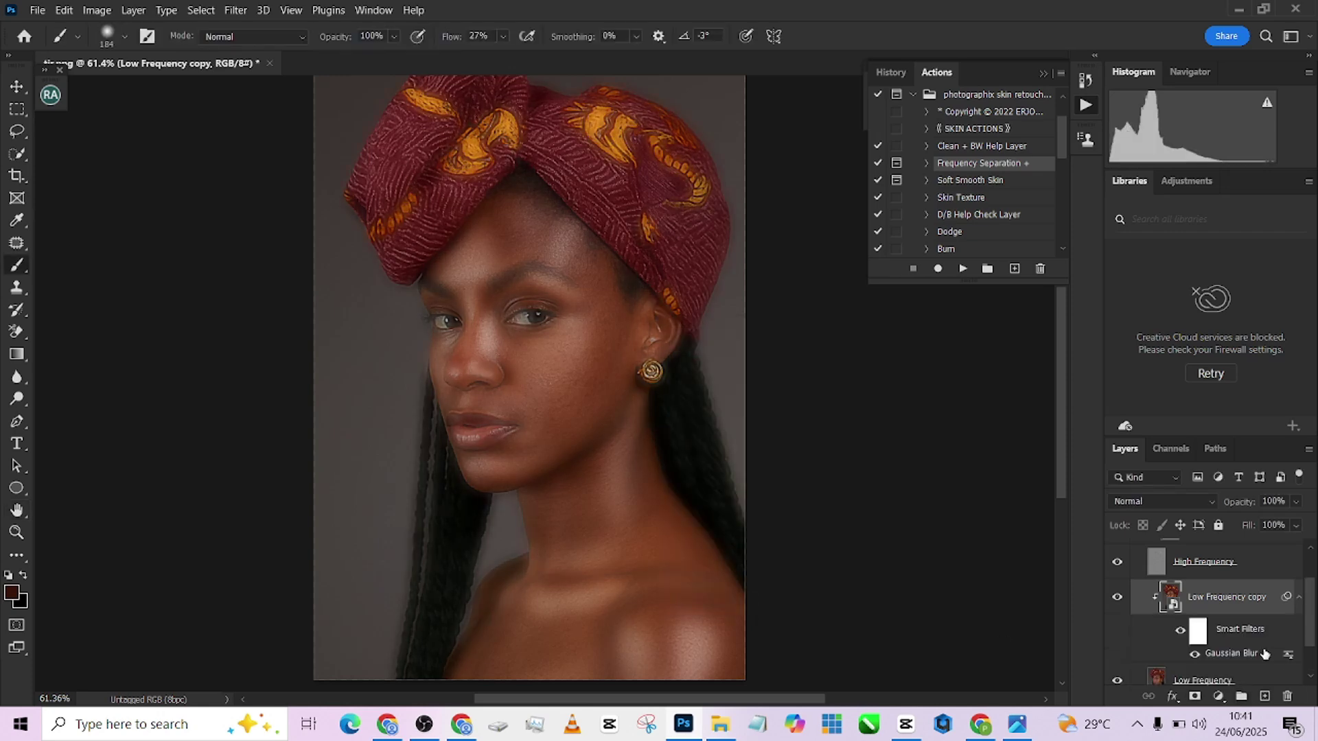
click(1196, 631)
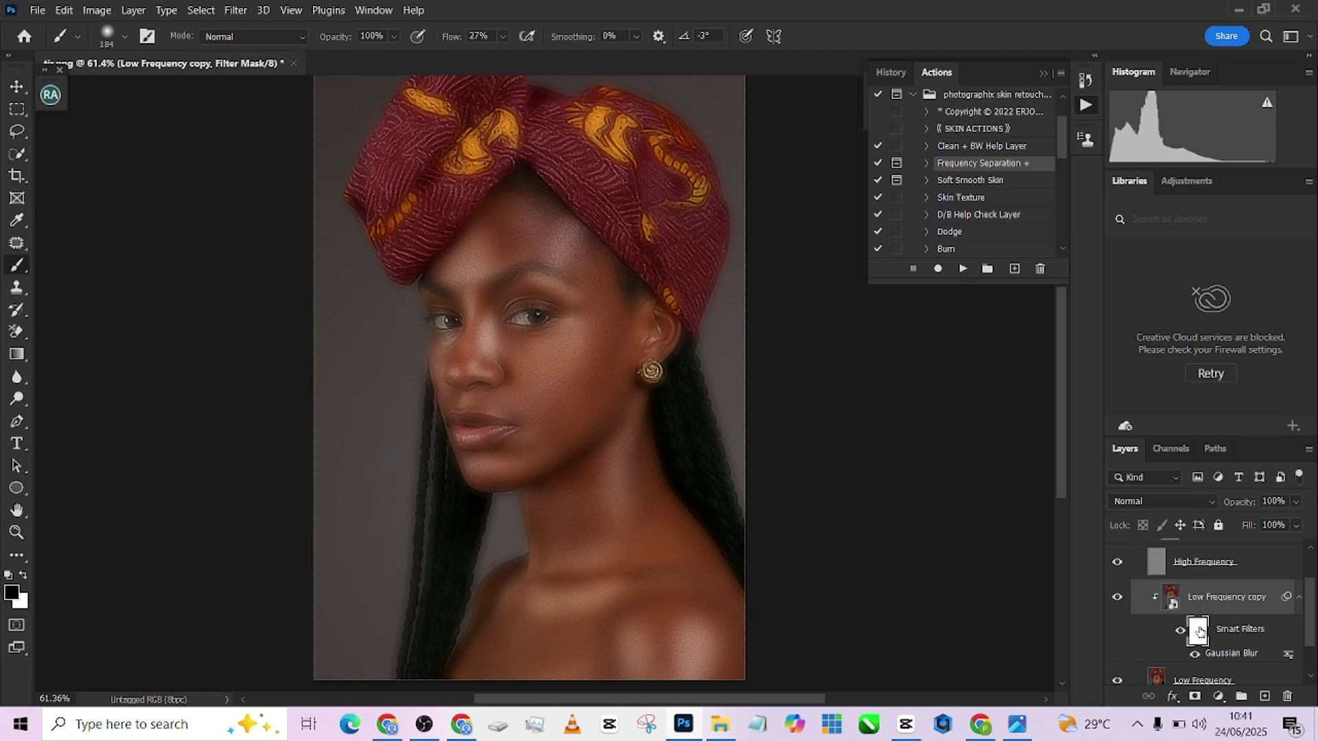
key(ctrl+i)
Step: Paint white at 100% flow on the mask over the forehead, cheek and under-eye skin
key(x)
scroll(565, 254, up, 2)
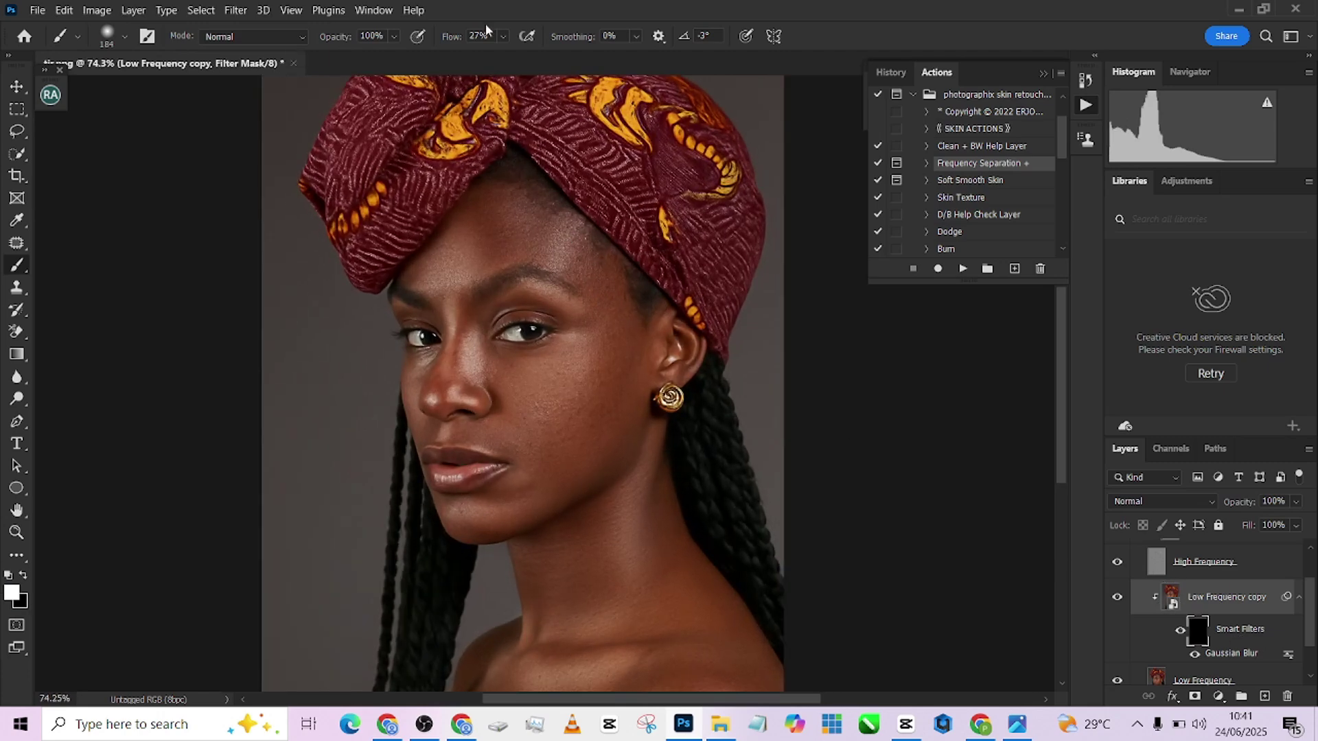
drag(449, 37, 506, 38)
scroll(474, 218, up, 5)
drag(484, 221, 428, 221)
mouse_move(450, 286)
mouse_down()
mouse_move(471, 239)
mouse_move(636, 258)
mouse_move(639, 285)
mouse_up()
scroll(639, 289, down, 3)
drag(505, 384, 498, 384)
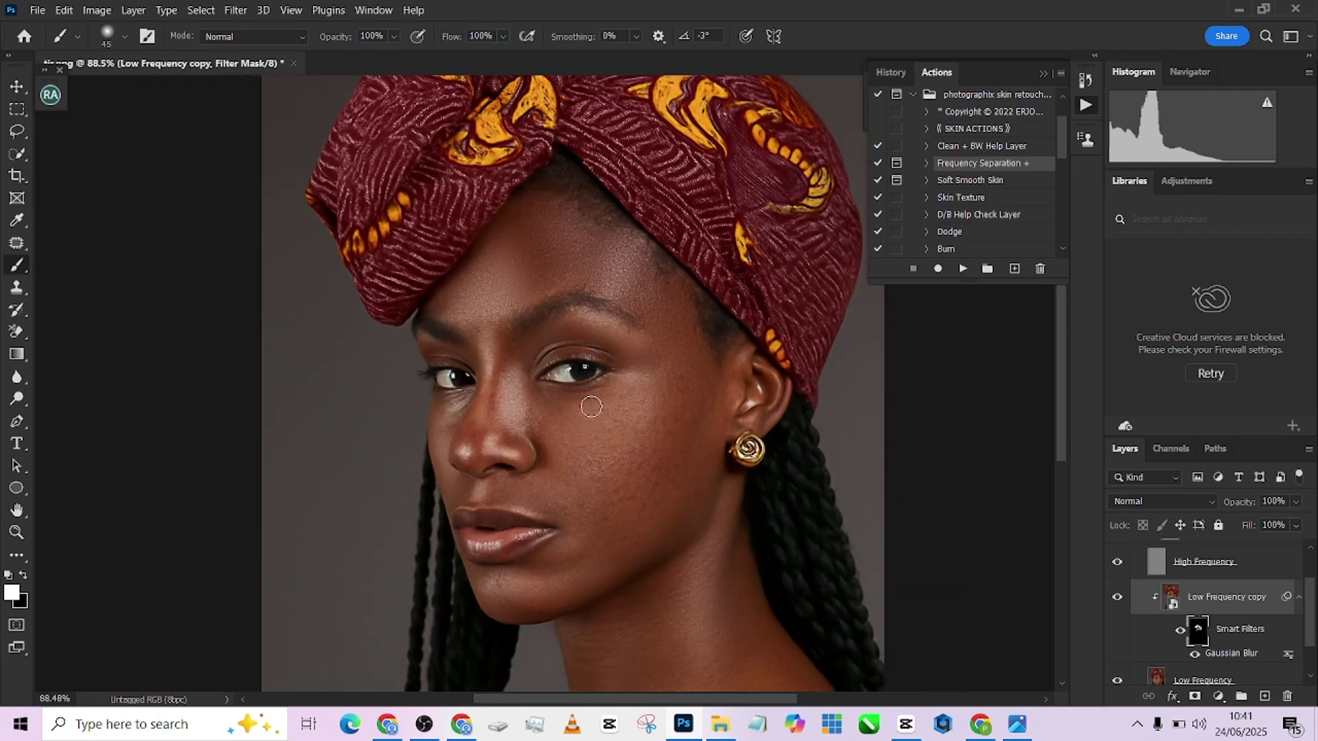
drag(603, 405, 619, 405)
scroll(638, 405, down, 2)
scroll(647, 412, down, 1)
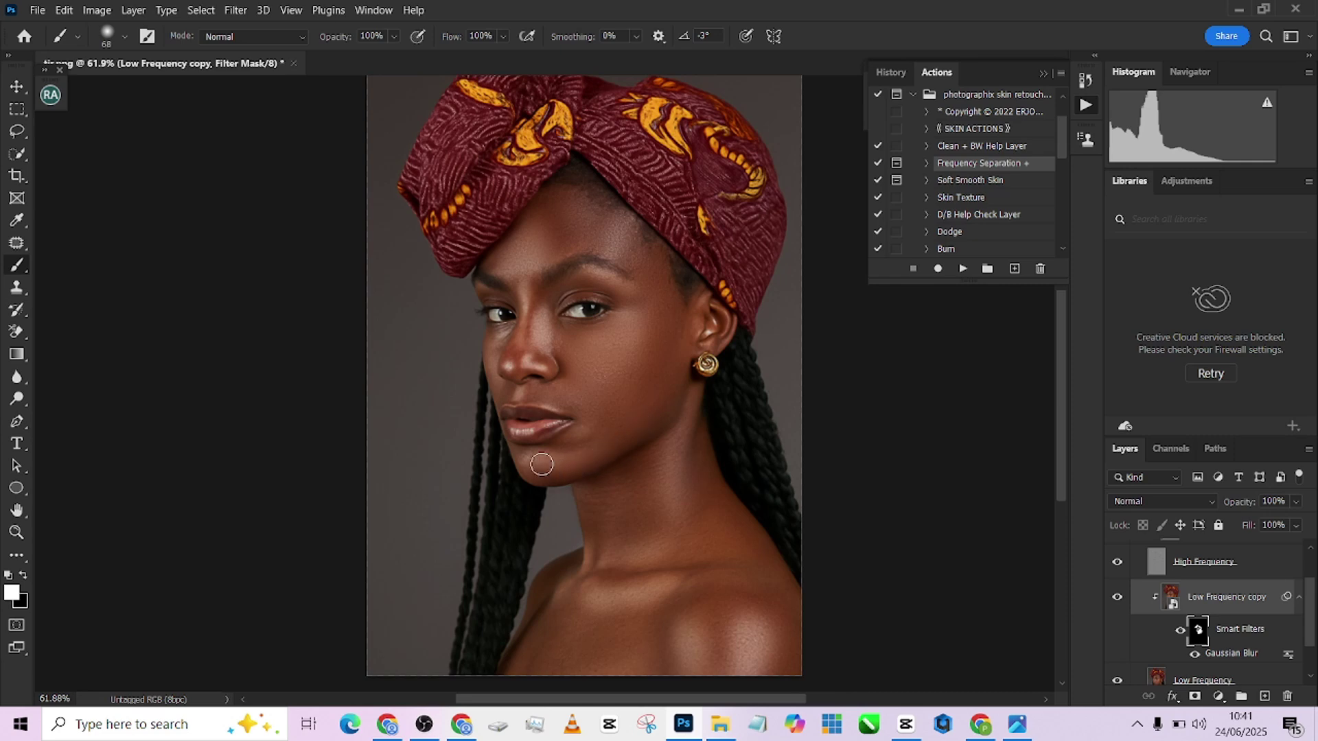
scroll(568, 462, up, 3)
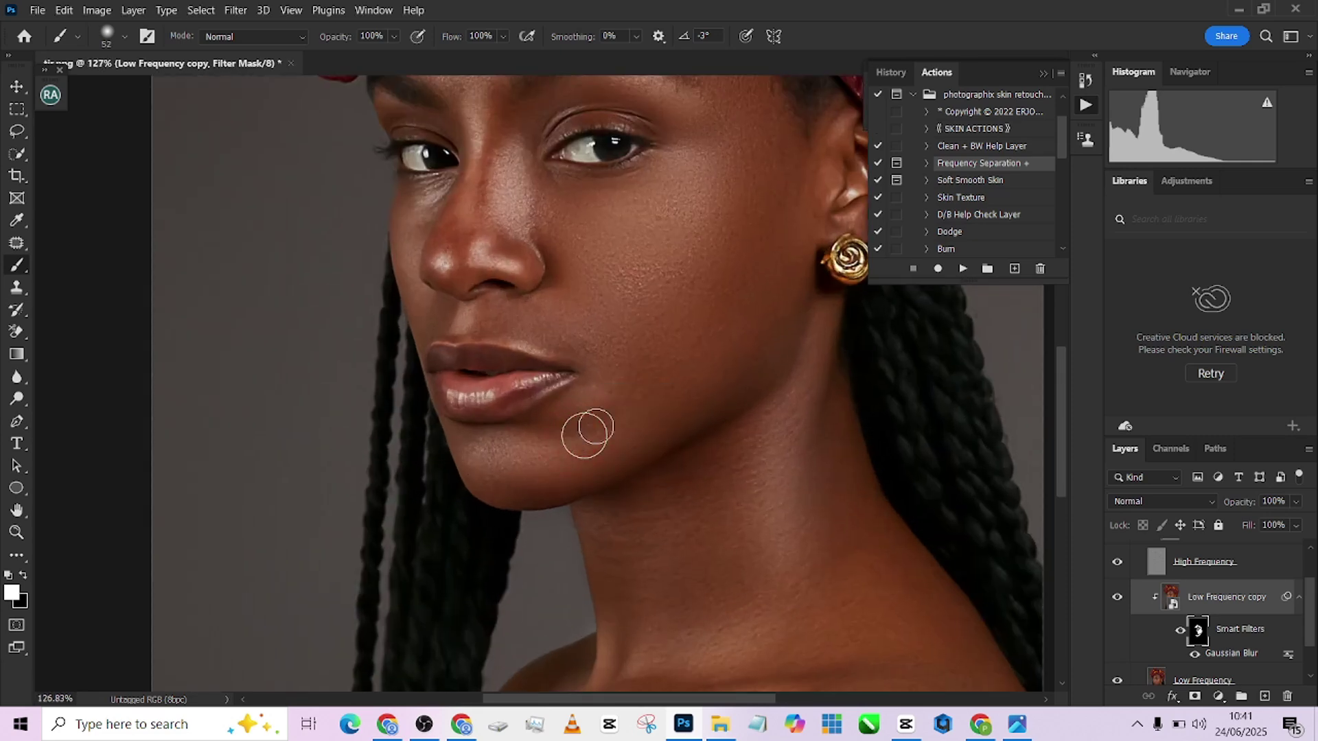
scroll(642, 317, down, 3)
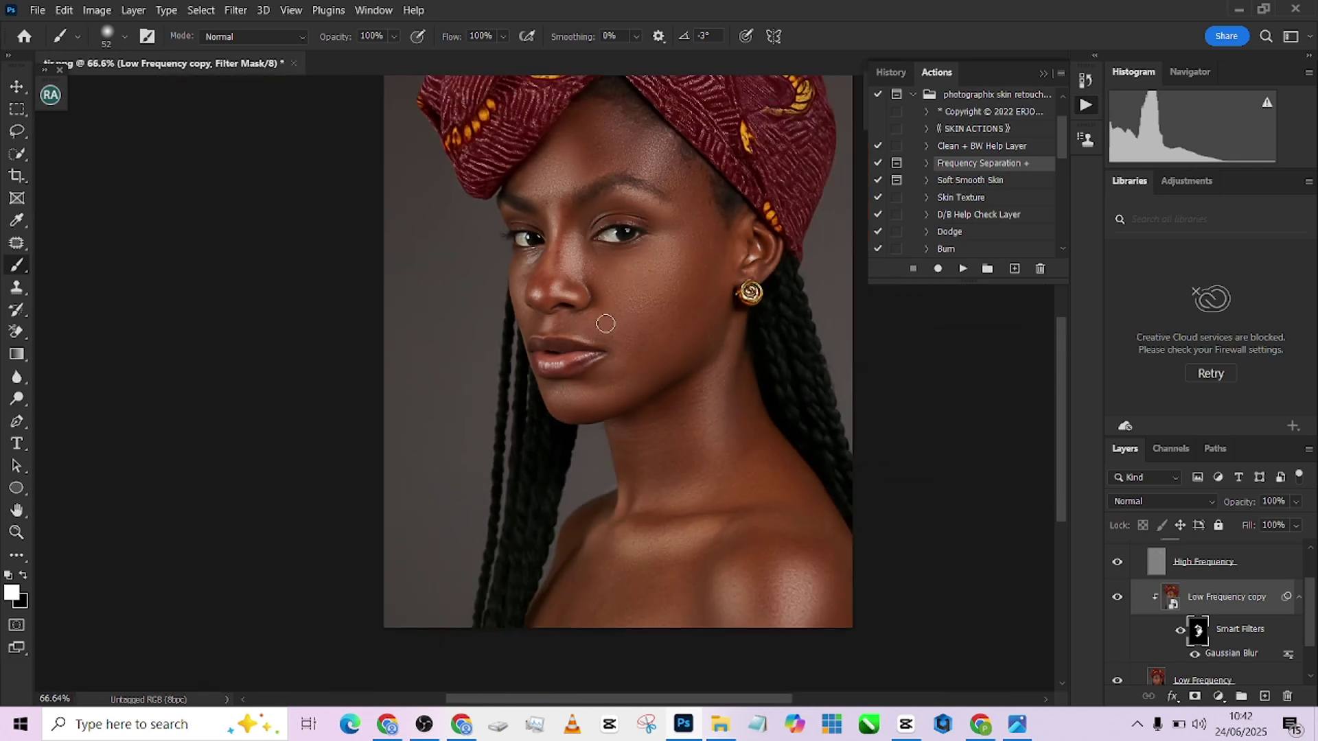
scroll(604, 310, up, 2)
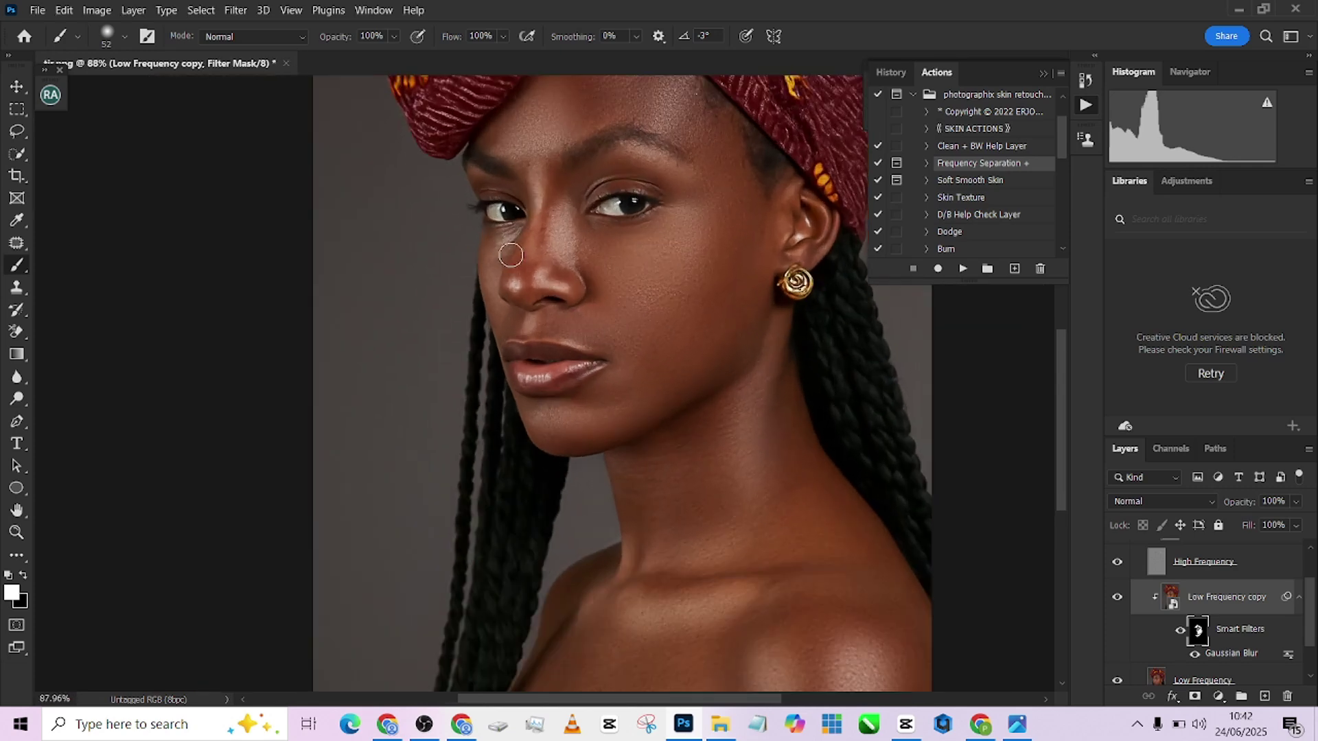
key(bracketleft)
key(bracketleft)
key(bracketleft)
drag(507, 267, 532, 368)
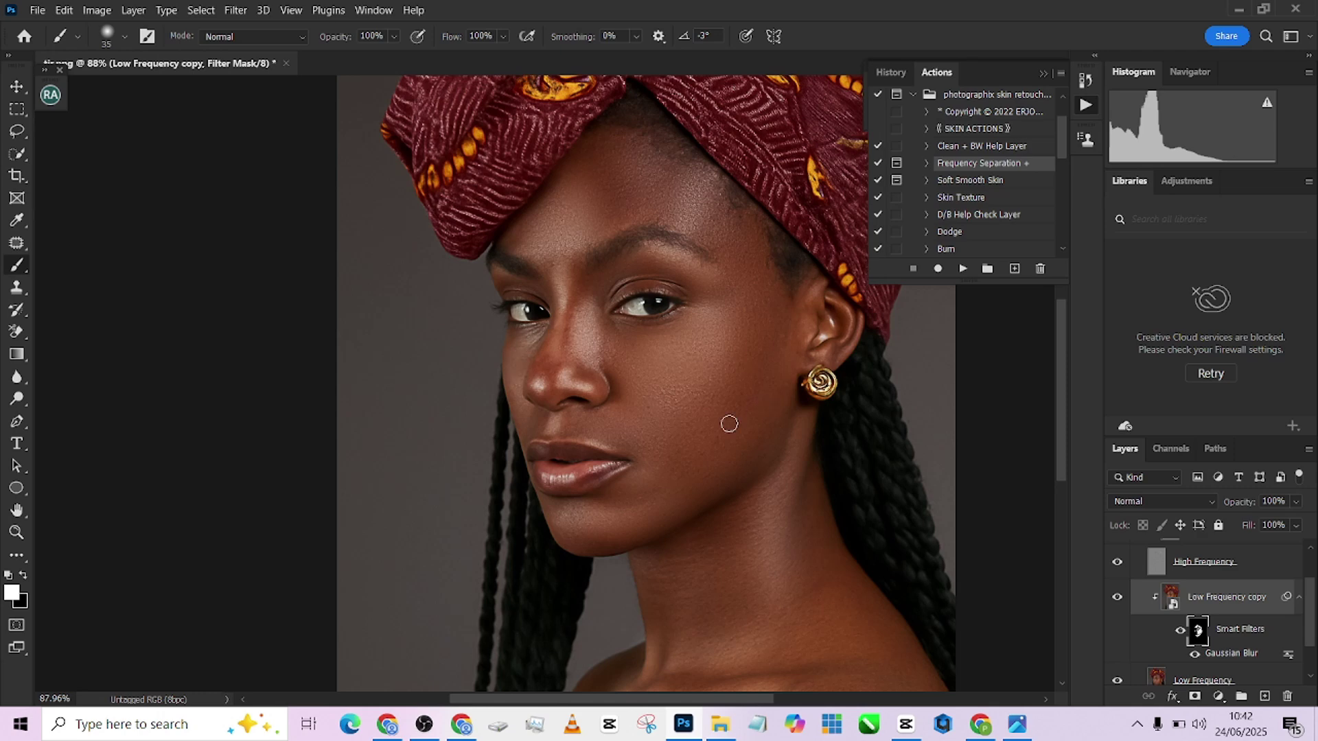
Step: Paint the smoothing onto the chest, shoulder, face and neck, resizing the brush as needed
scroll(708, 465, down, 3)
drag(718, 538, 650, 318)
mouse_move(636, 437)
mouse_down()
mouse_move(591, 469)
mouse_move(720, 505)
mouse_move(764, 459)
mouse_move(784, 486)
mouse_up()
drag(785, 411, 779, 410)
scroll(568, 228, up, 5)
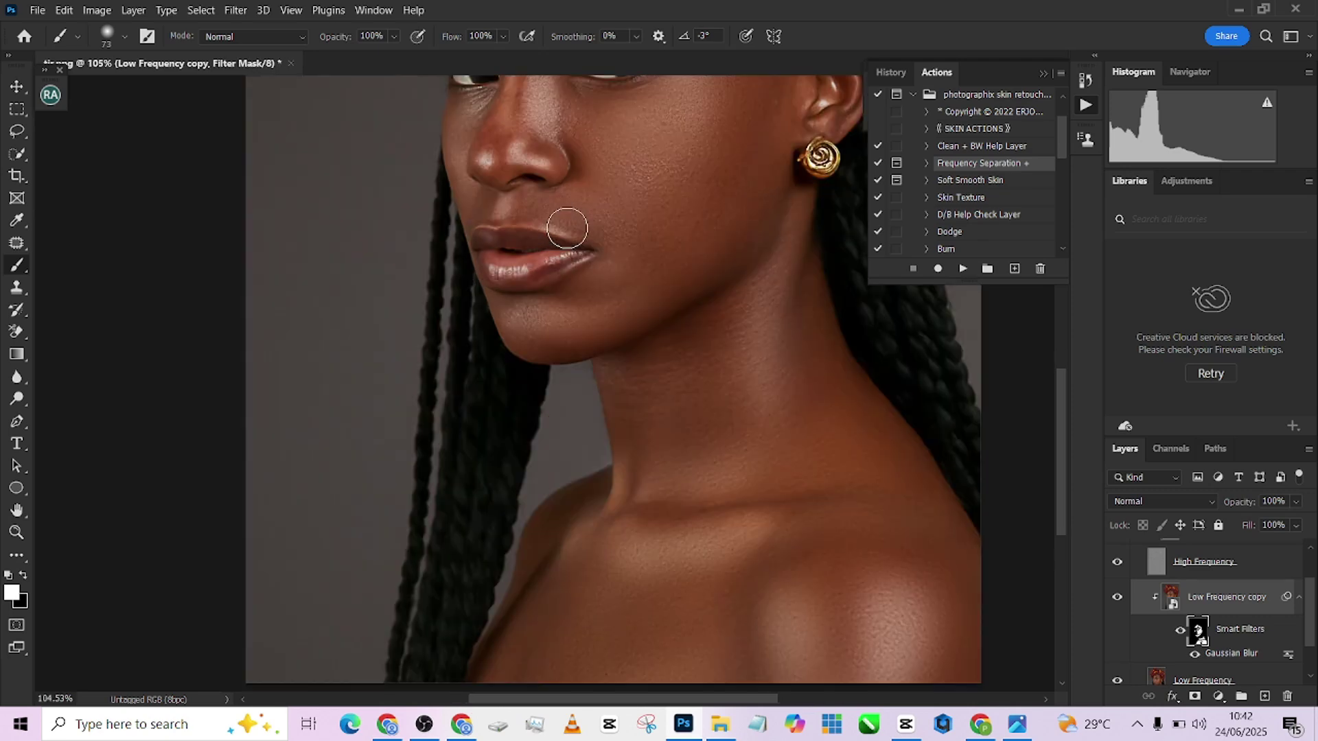
drag(595, 244, 623, 412)
drag(546, 285, 532, 285)
scroll(597, 302, down, 5)
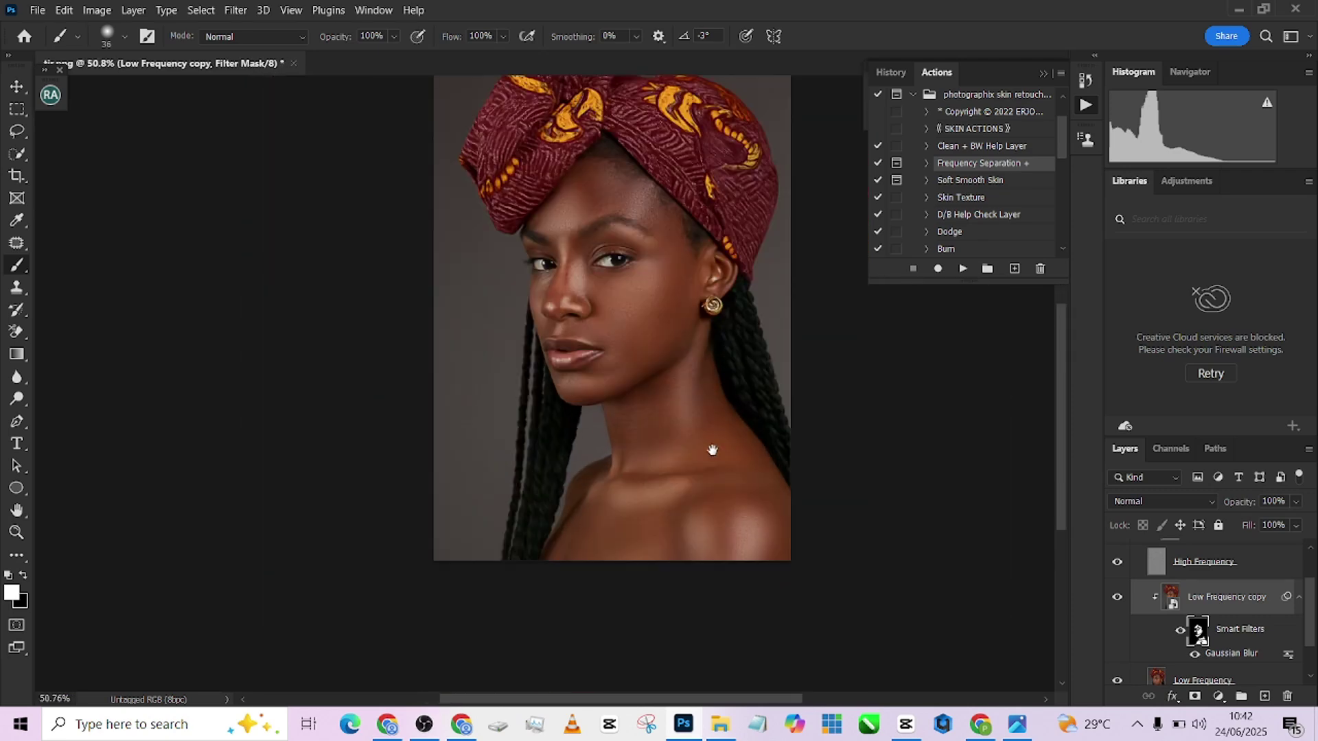
mouse_move(679, 467)
mouse_down()
mouse_move(625, 496)
mouse_move(686, 506)
mouse_up()
scroll(670, 494, up, 4)
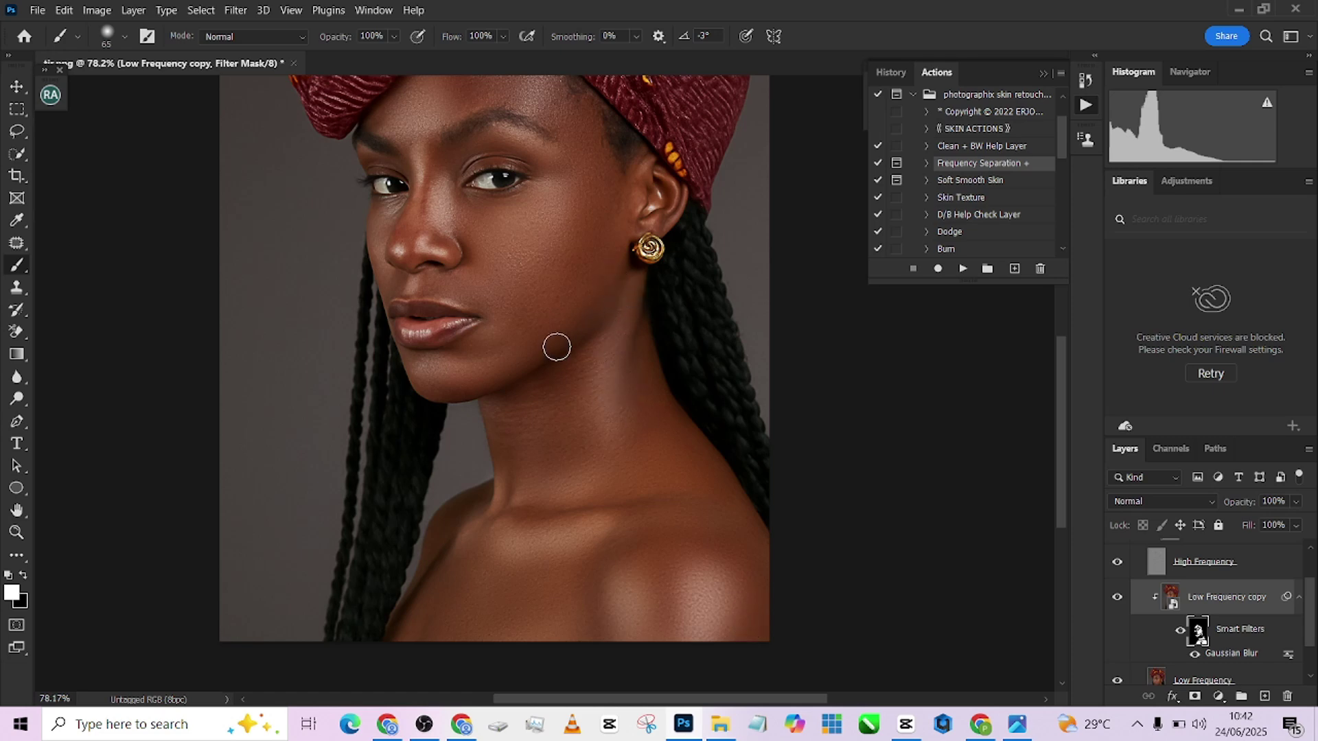
scroll(577, 302, up, 1)
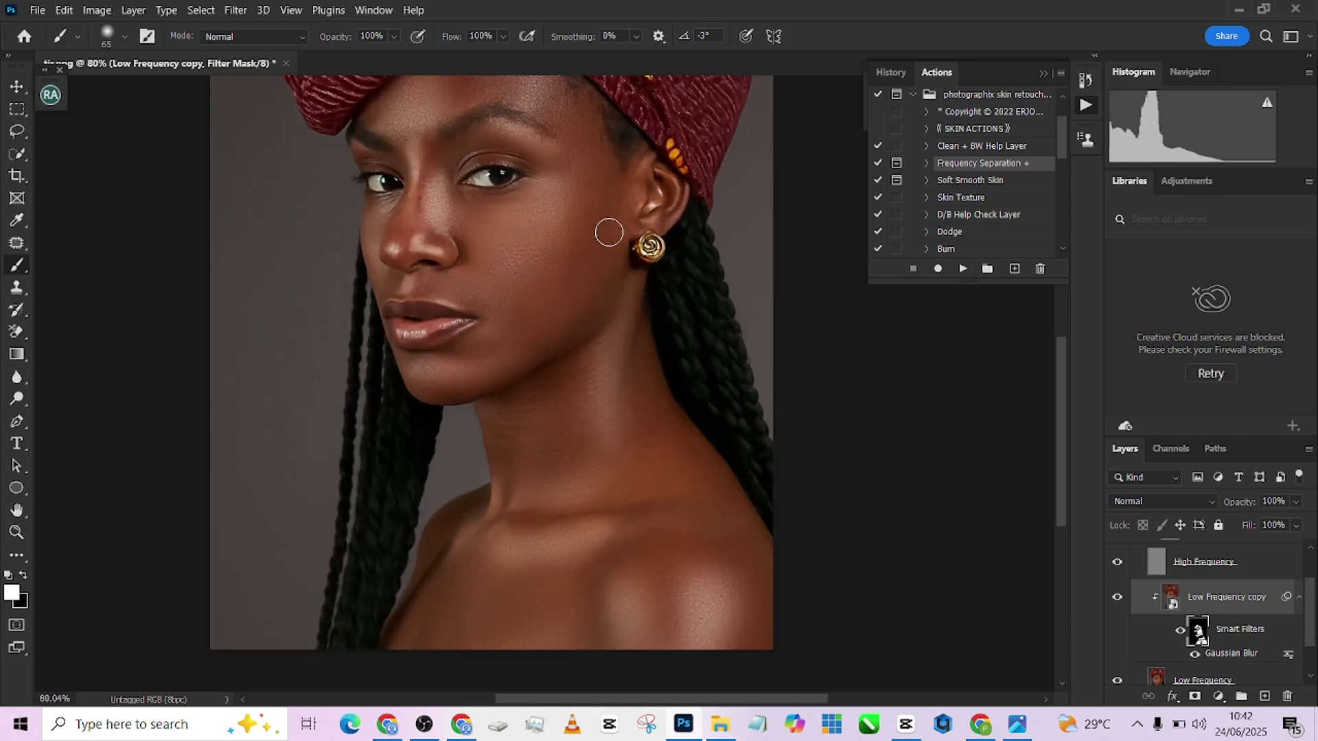
drag(604, 234, 611, 388)
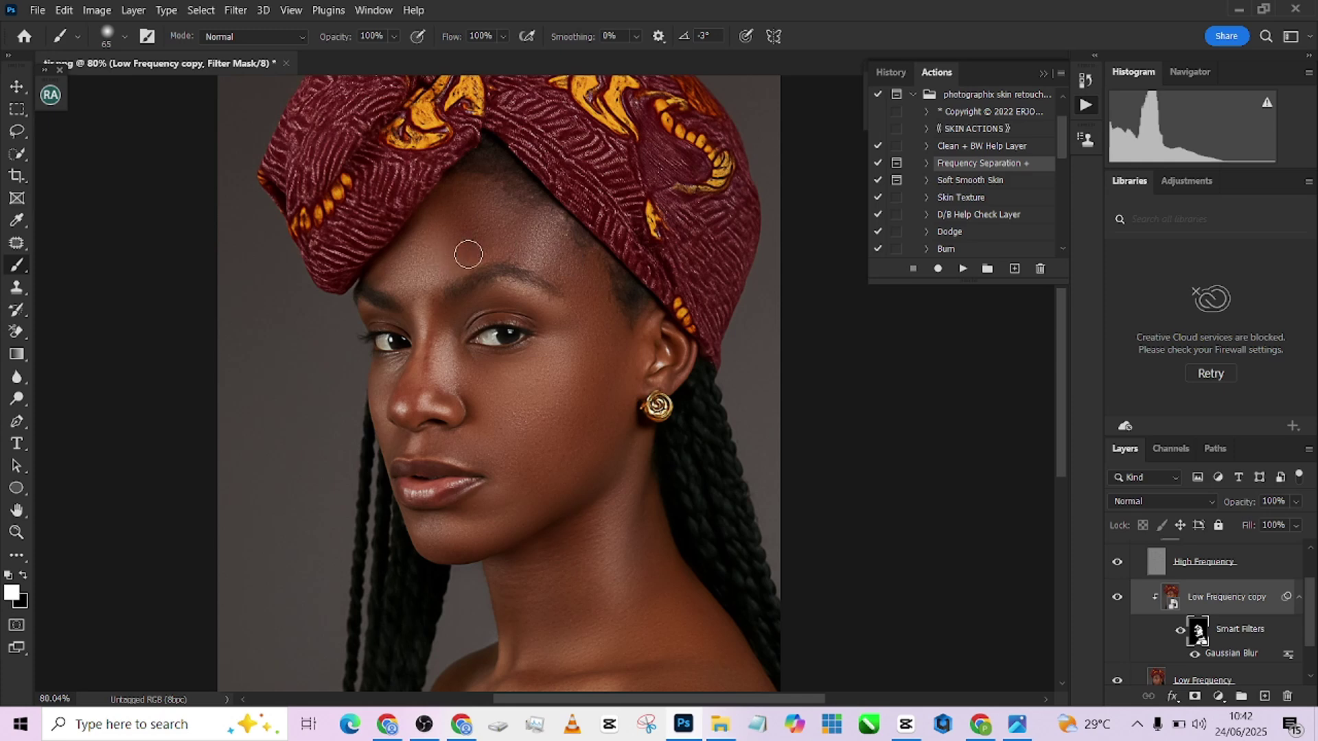
scroll(508, 254, down, 3)
Step: Lower the Fs + group's opacity to 77% and toggle its visibility to compare
click(1294, 503)
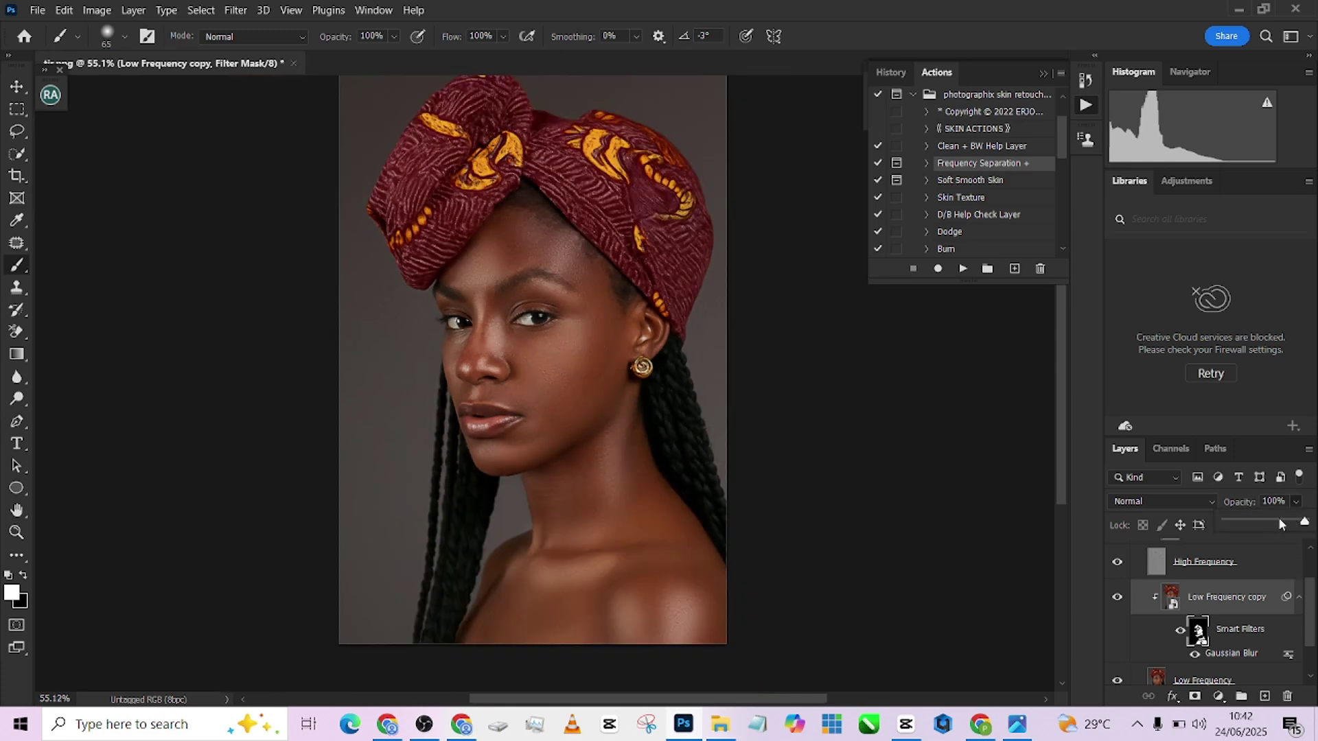
scroll(1235, 580, up, 2)
click(1291, 554)
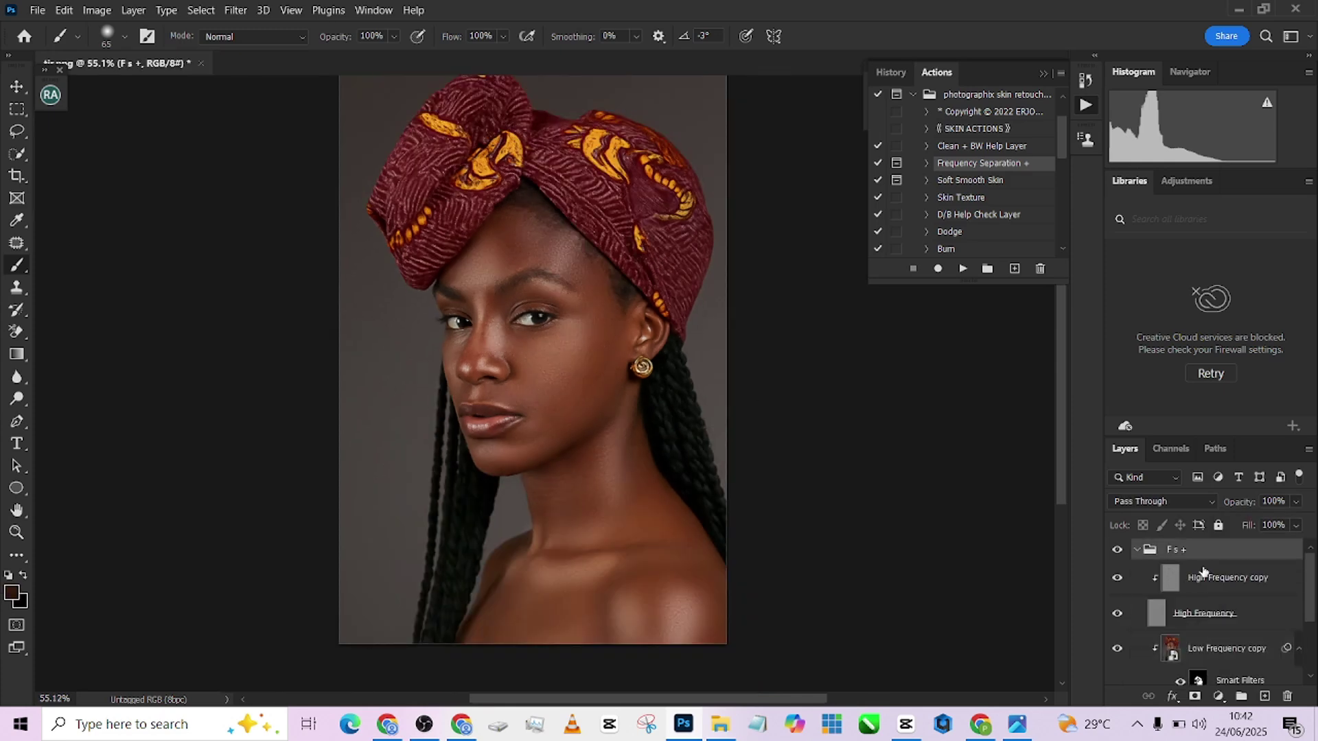
click(1296, 503)
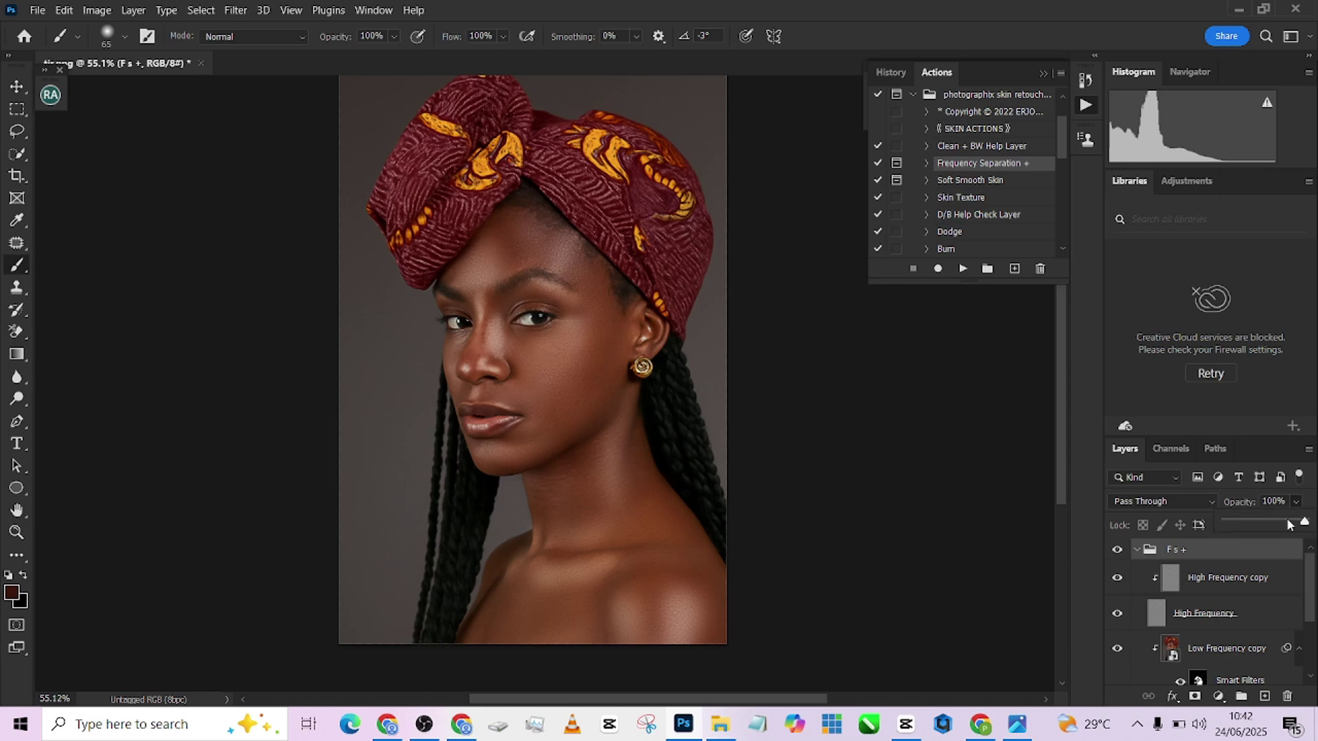
click(1289, 525)
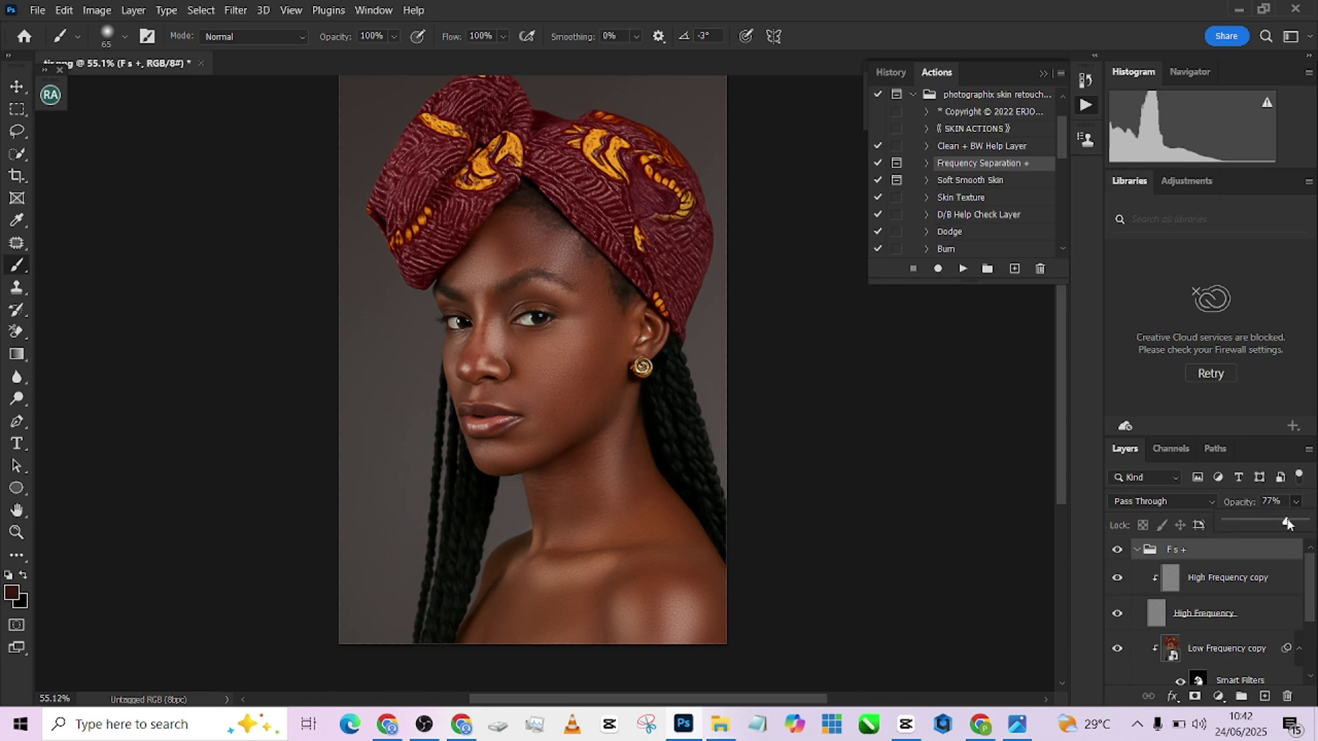
click(1116, 551)
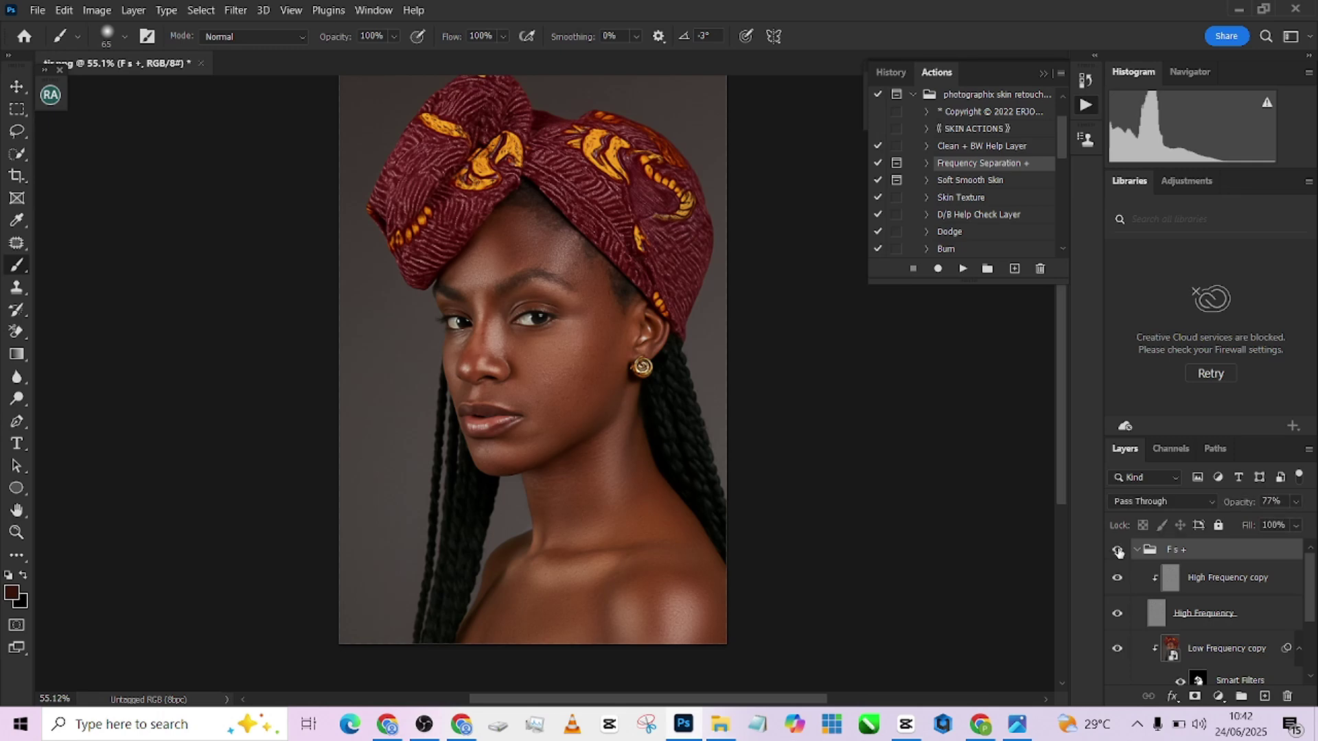
click(1117, 551)
Step: Flatten the image into a single Background layer
scroll(1173, 624, down, 4)
right_click(1203, 669)
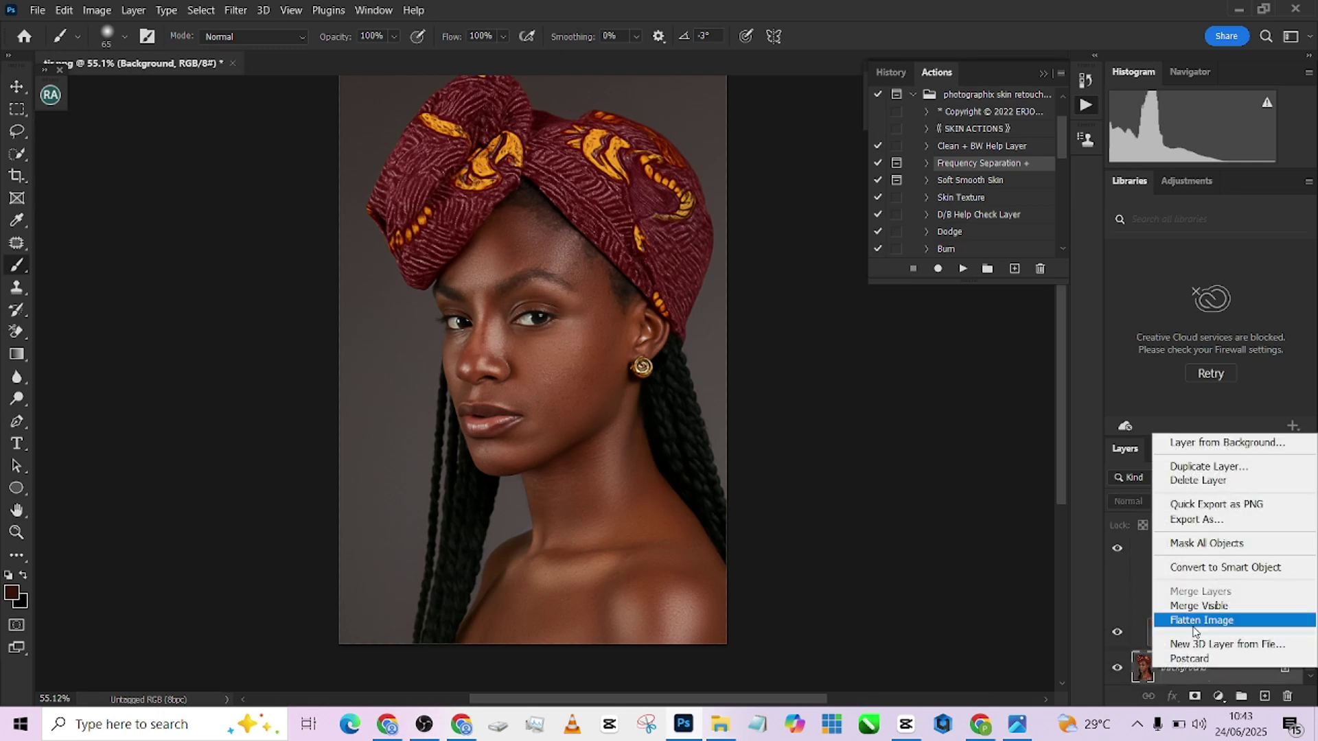
click(1192, 620)
Step: Paint a Quick Selection over the woman, including eyelashes, headwrap, braids and shoulders
scroll(542, 349, down, 1)
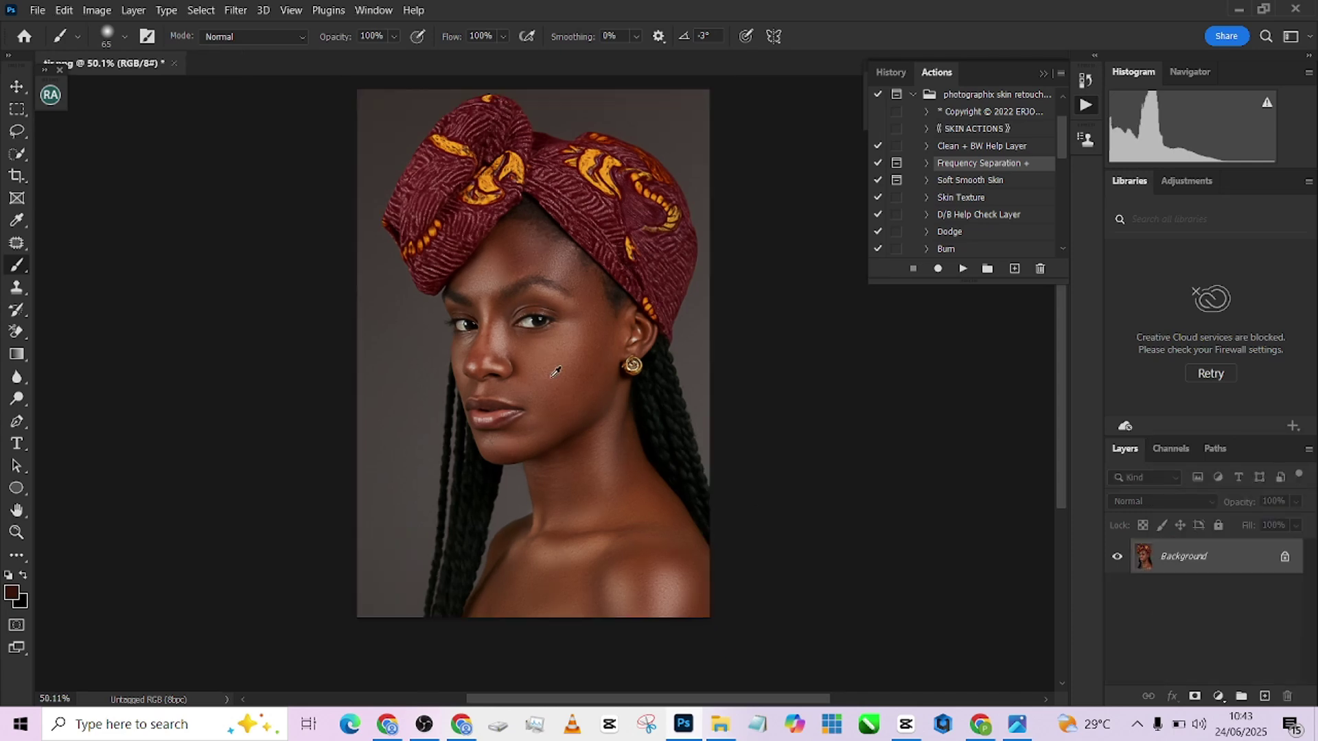
mouse_move(504, 351)
mouse_down()
mouse_move(503, 398)
mouse_move(509, 370)
mouse_up()
click(20, 155)
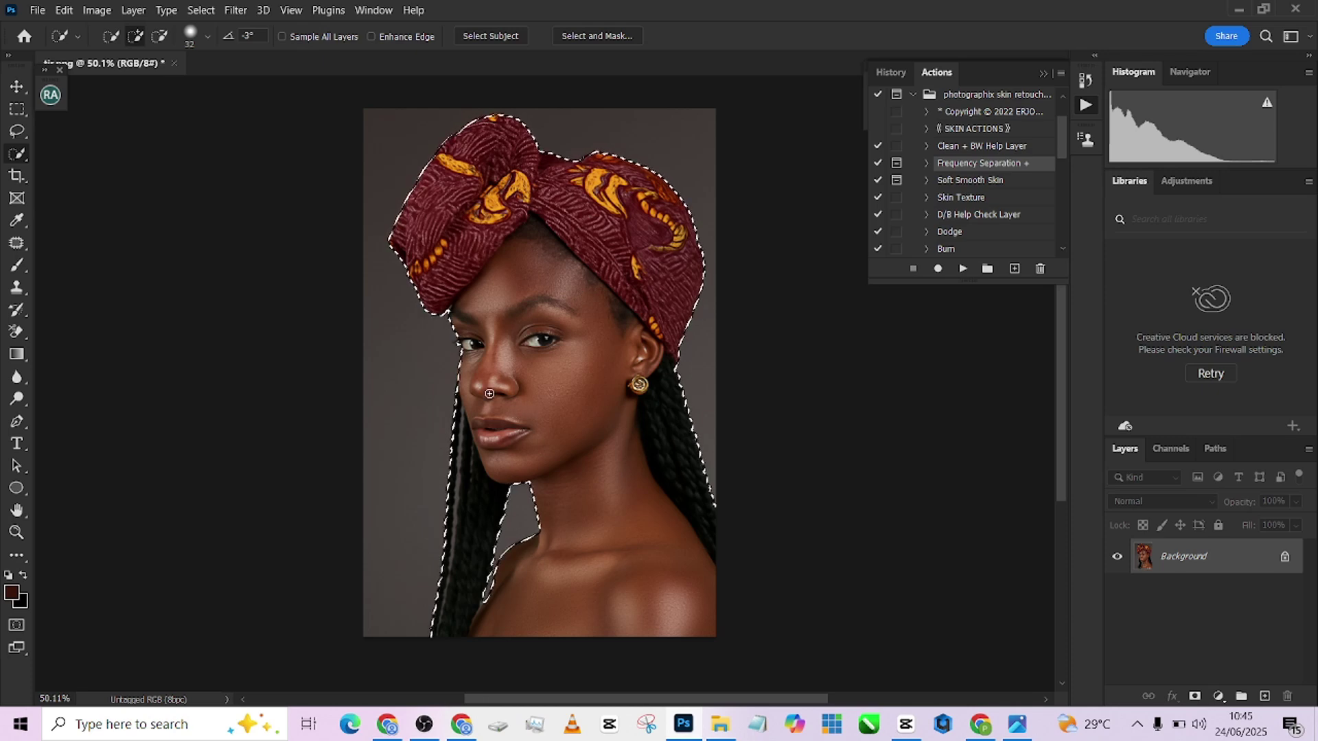
scroll(531, 413, up, 2)
scroll(490, 393, up, 4)
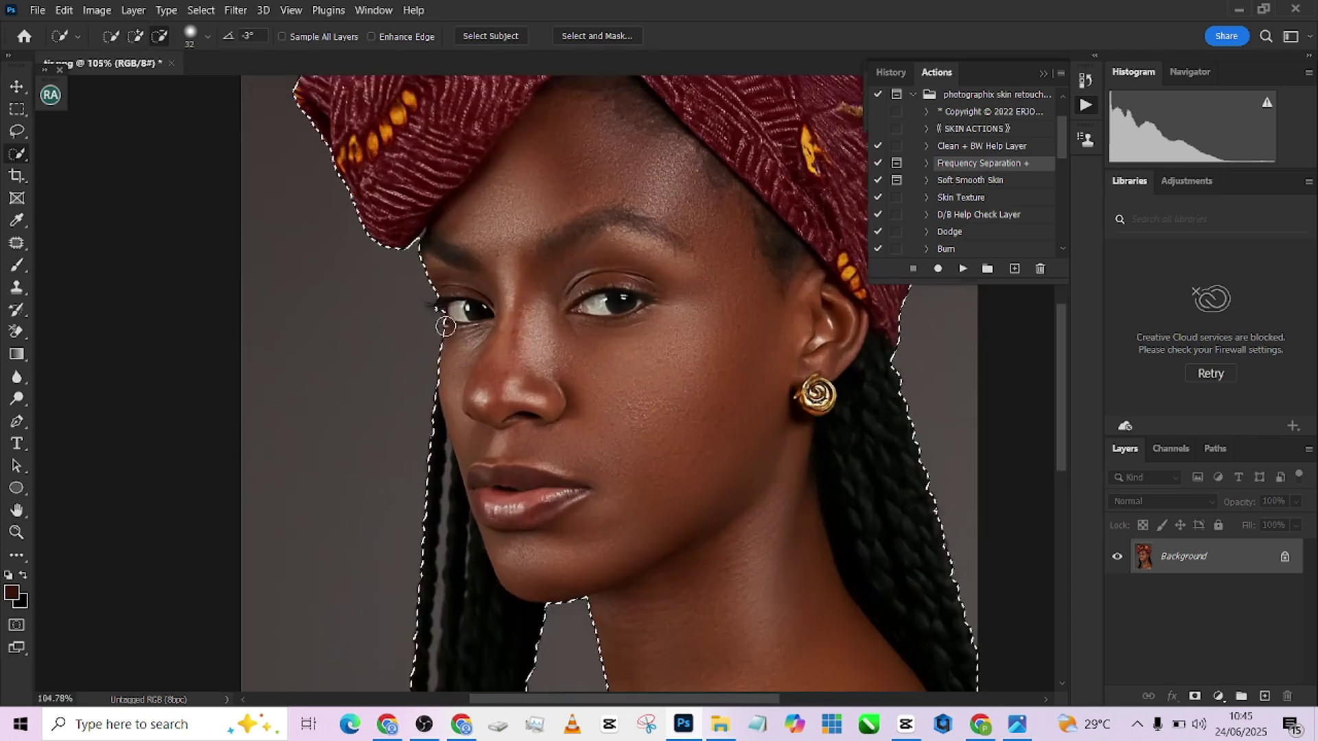
drag(425, 318, 424, 302)
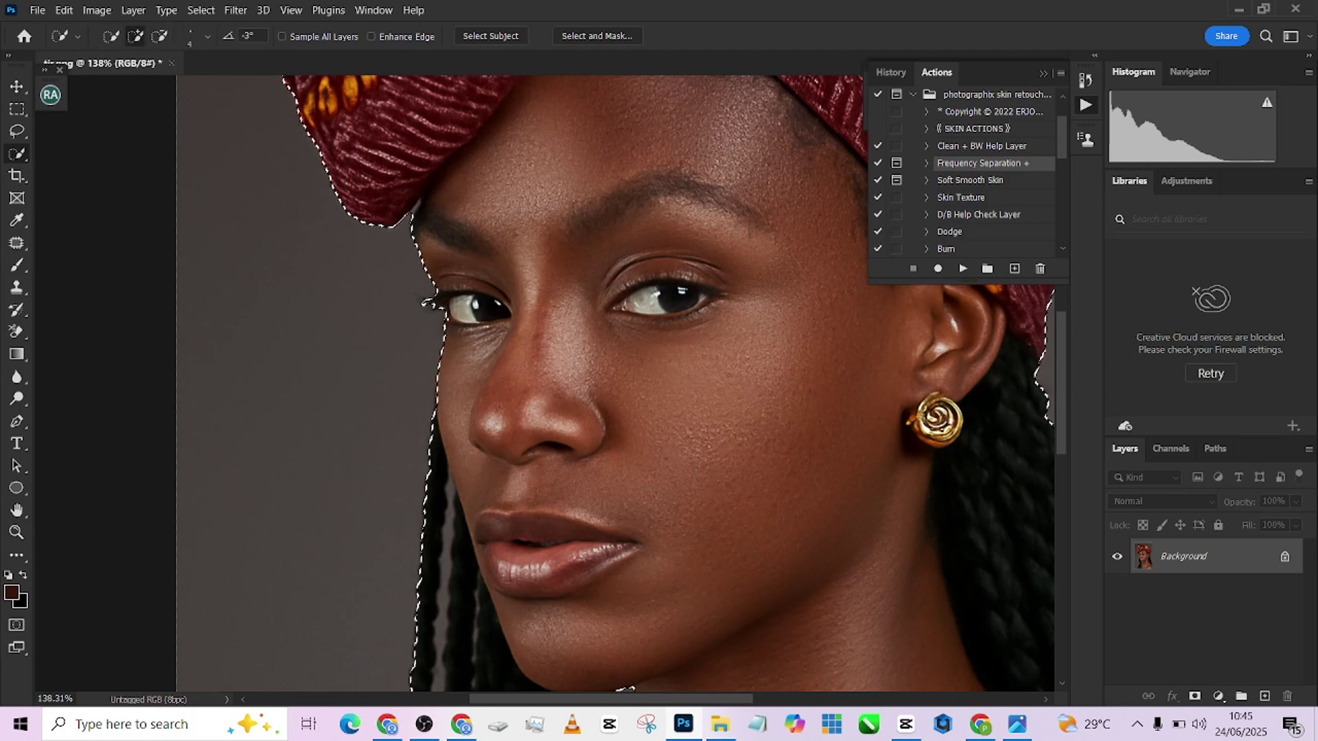
scroll(427, 301, down, 3)
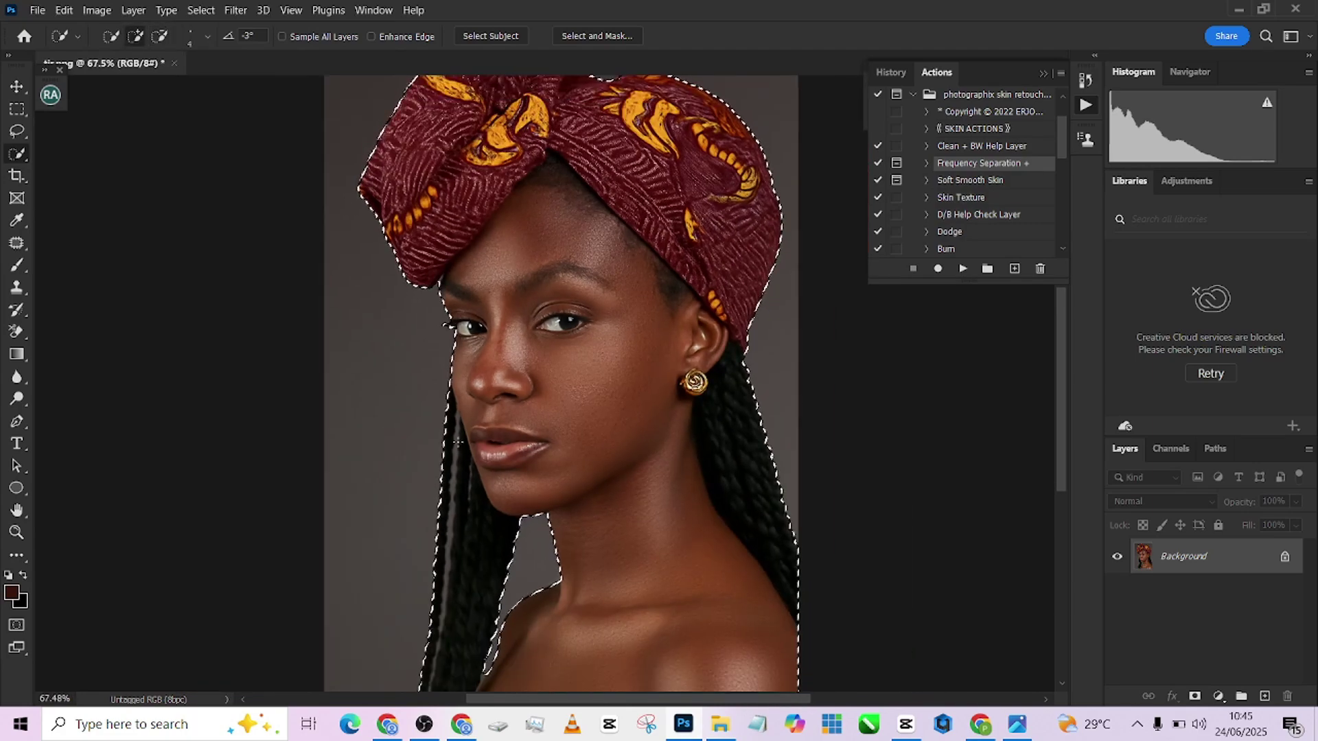
scroll(450, 512, up, 2)
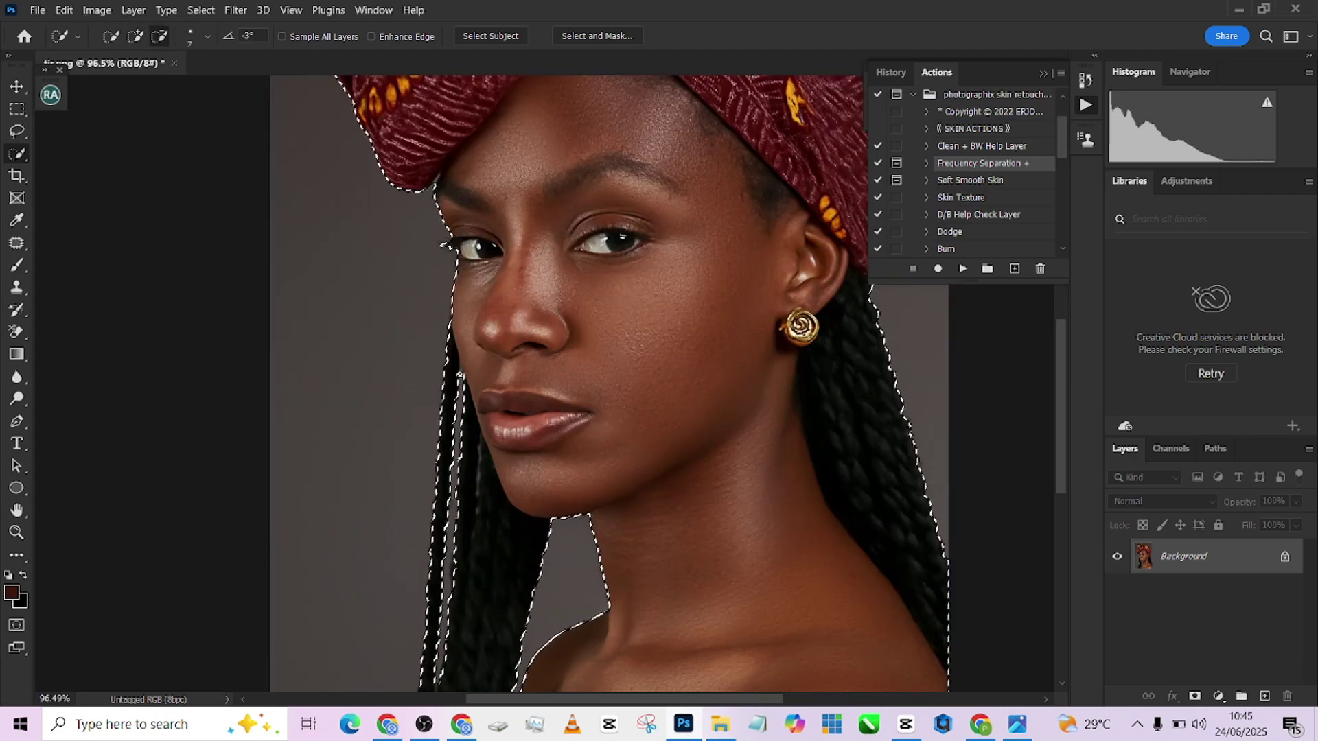
scroll(450, 512, up, 2)
scroll(584, 521, down, 6)
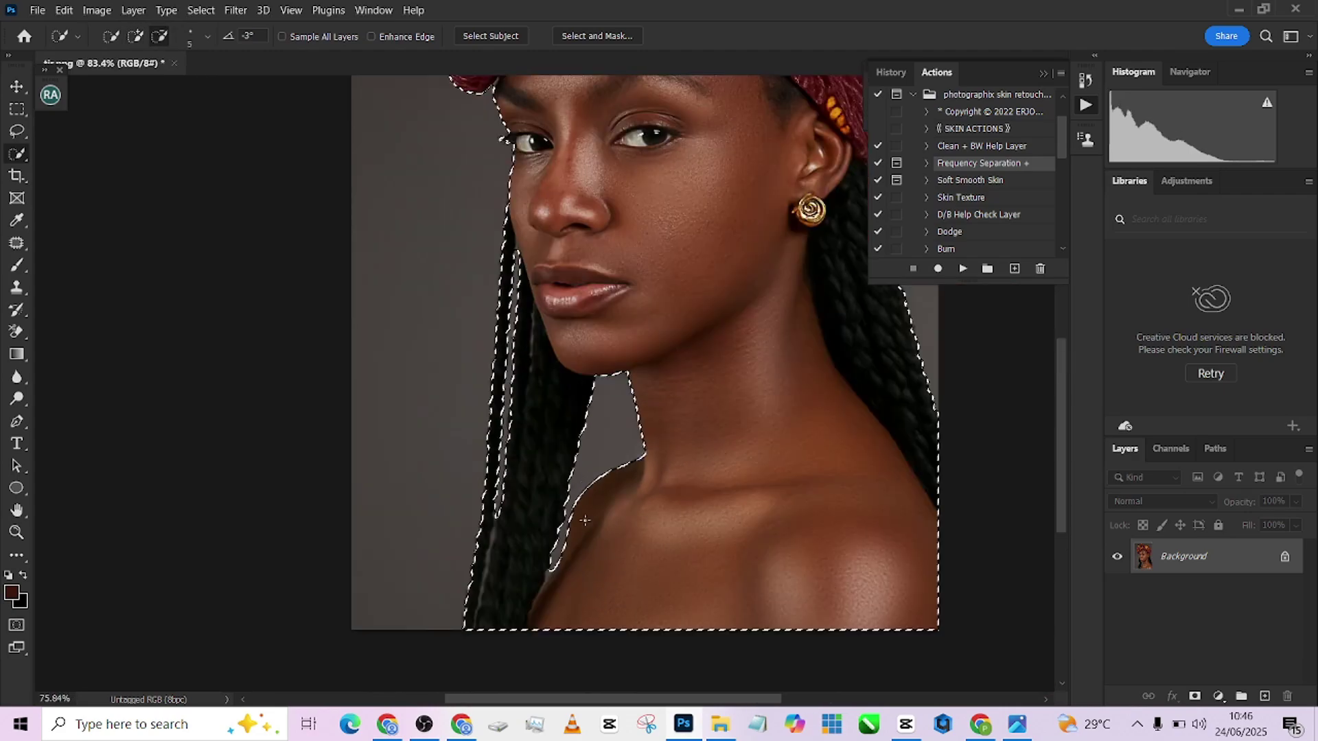
scroll(539, 416, up, 1)
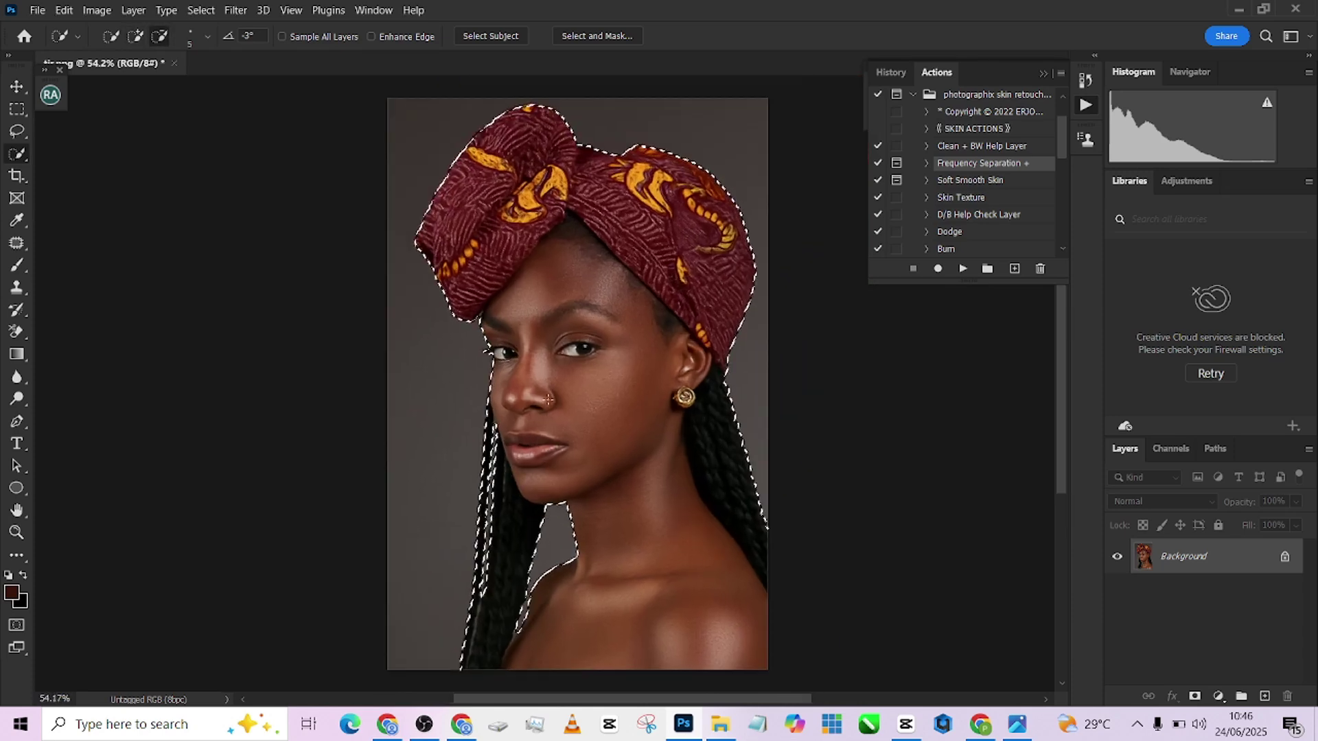
Step: Invert the selection and duplicate the Background layer
right_click(543, 414)
click(617, 100)
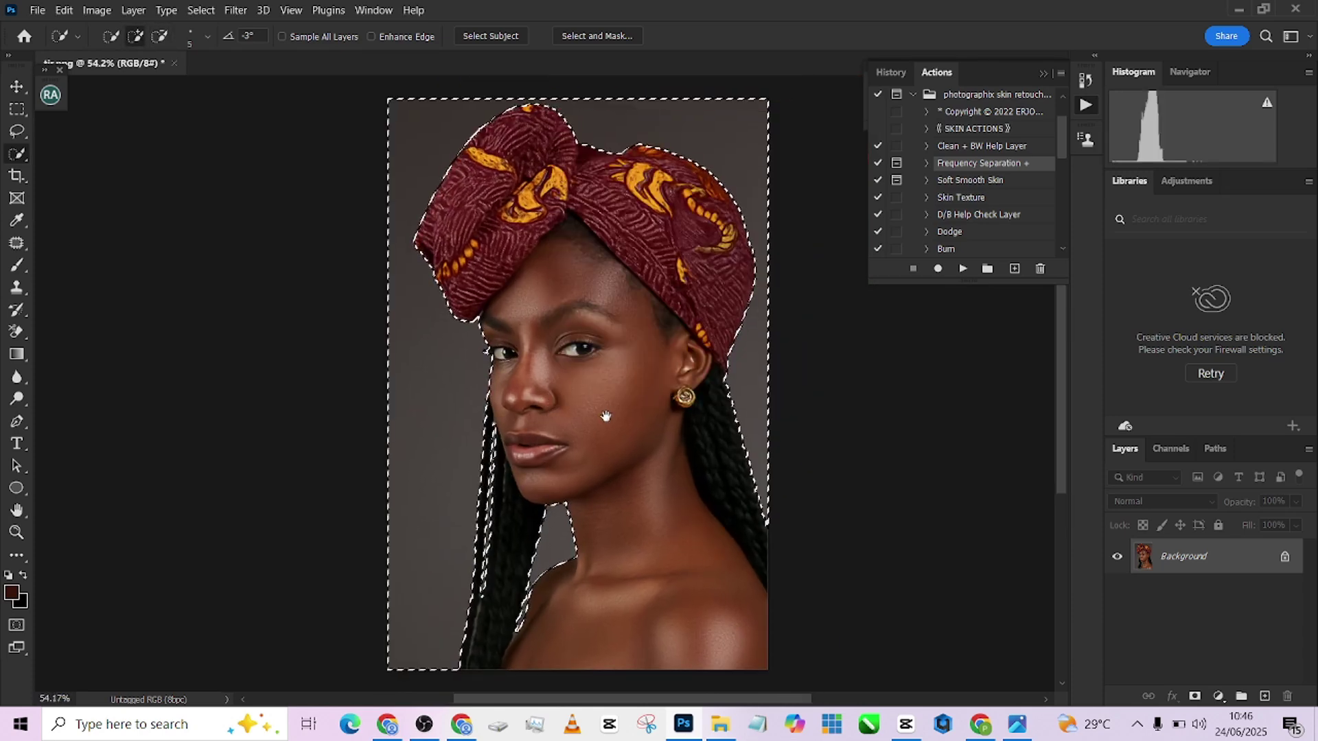
drag(597, 414, 542, 417)
key(alt)
drag(1256, 575, 1263, 694)
Step: Copy the selection onto a new Layer 1 and move Background copy above it
right_click(647, 364)
click(700, 484)
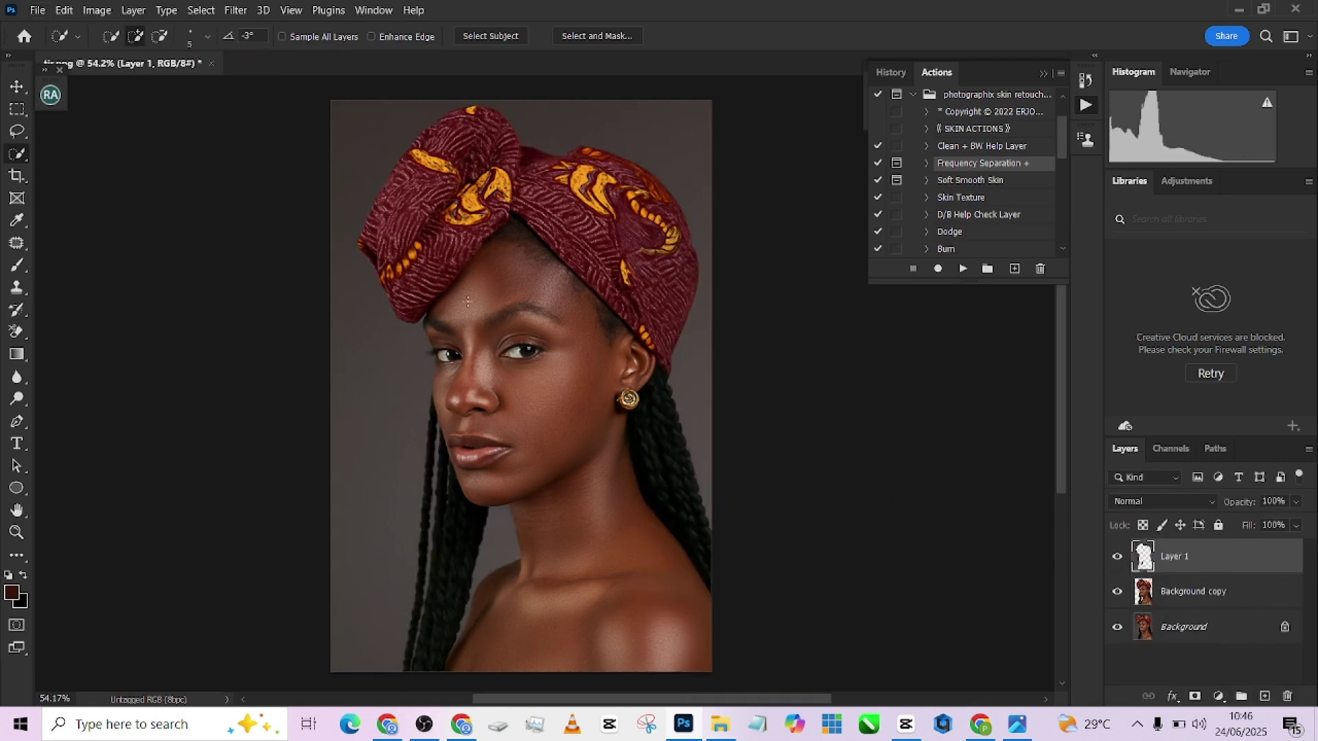
drag(1180, 596, 1189, 556)
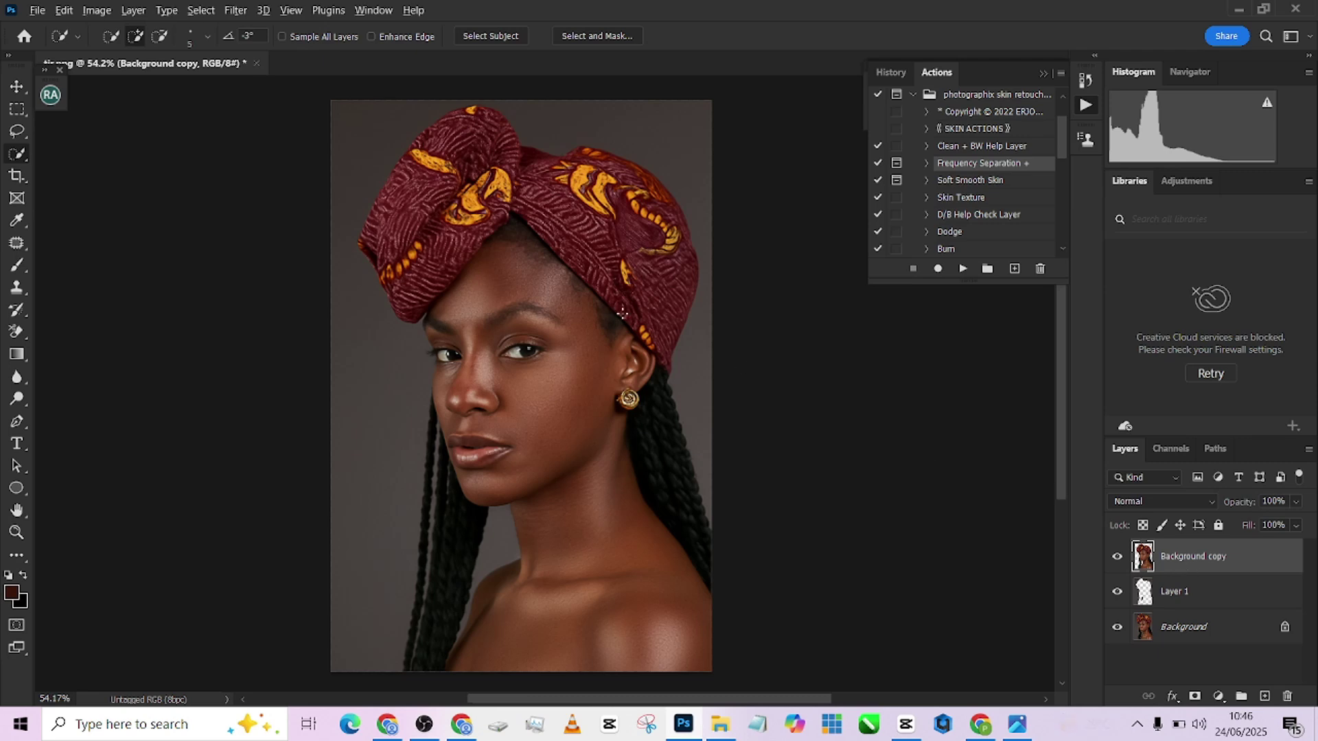
scroll(621, 313, down, 2)
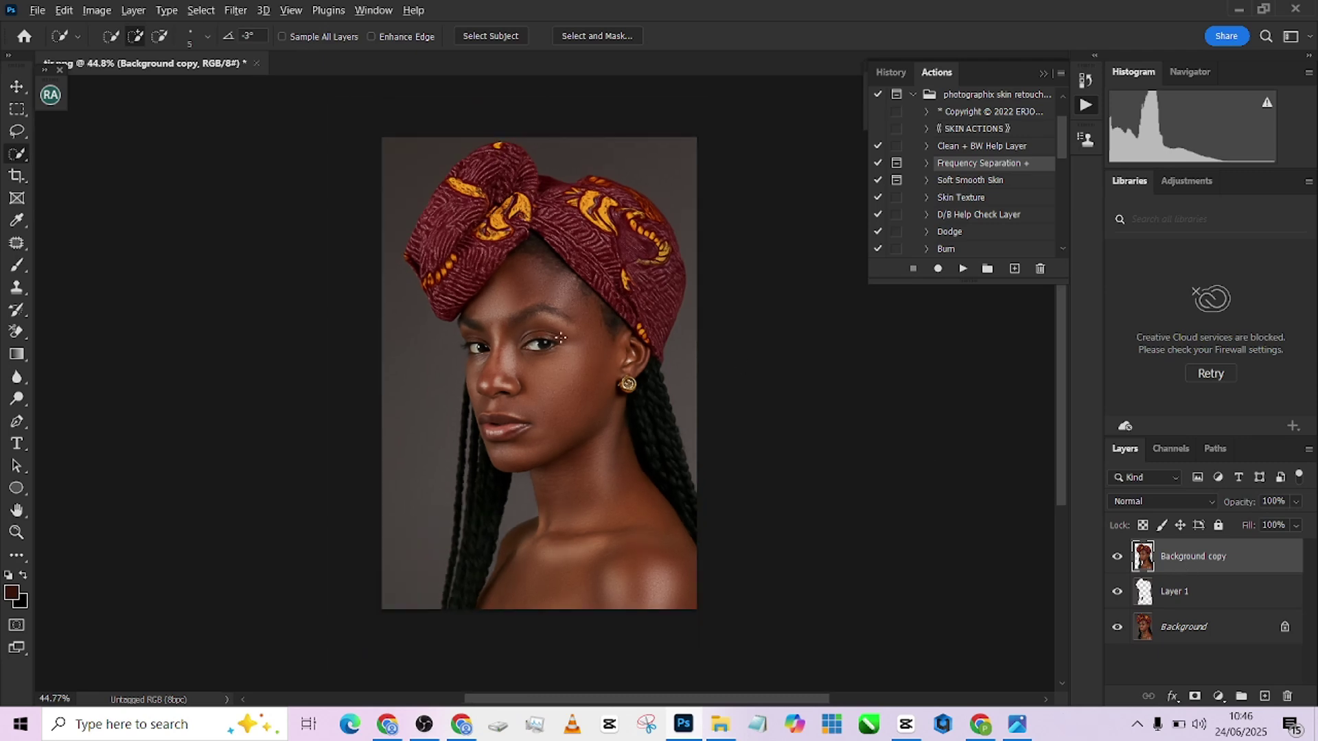
scroll(562, 336, up, 2)
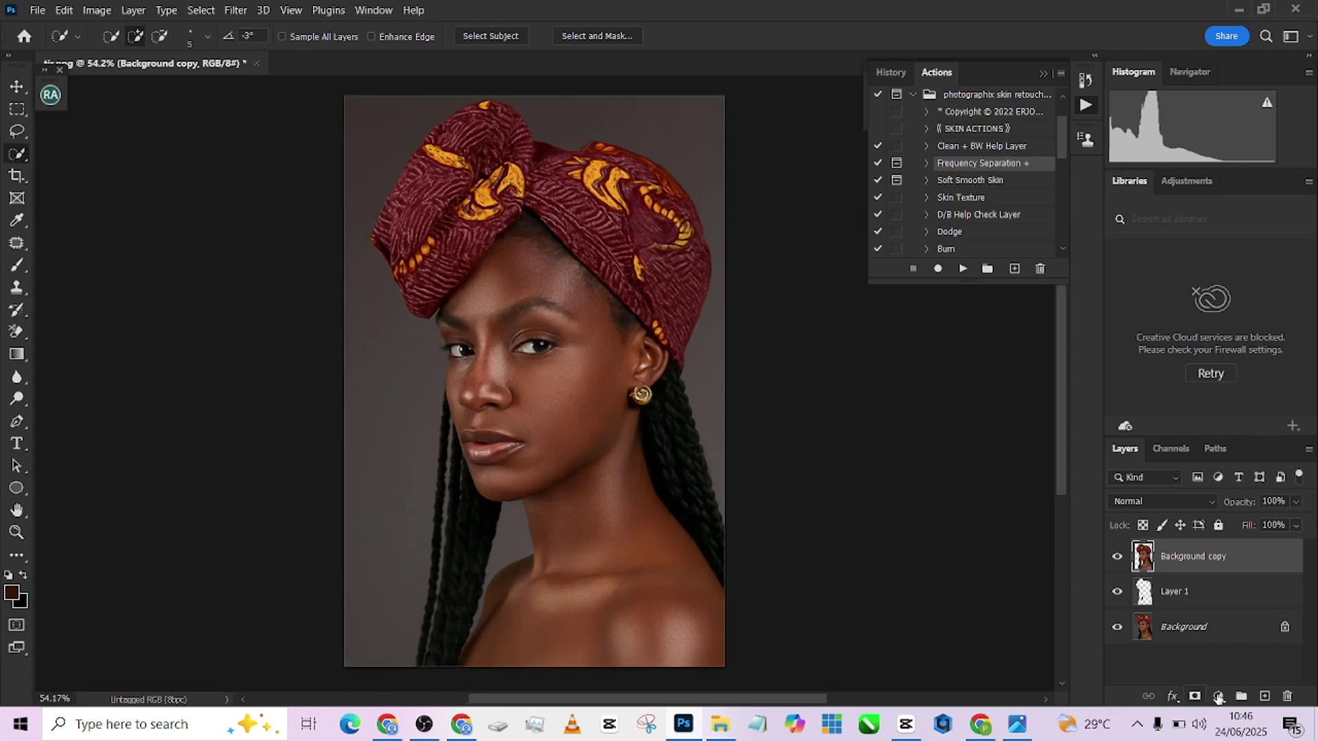
Step: Add a Color Lookup adjustment layer loaded with the 'very dark tones.3DL' LUT
click(1218, 696)
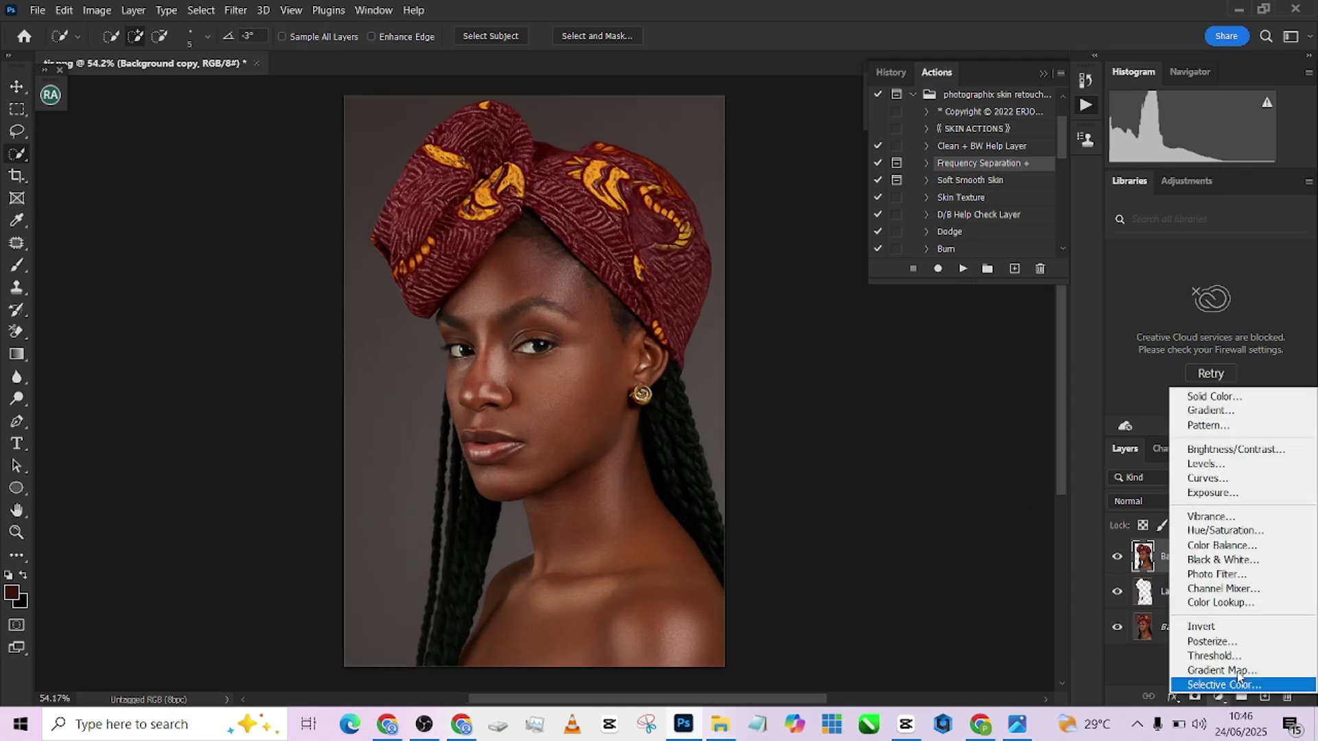
click(1236, 603)
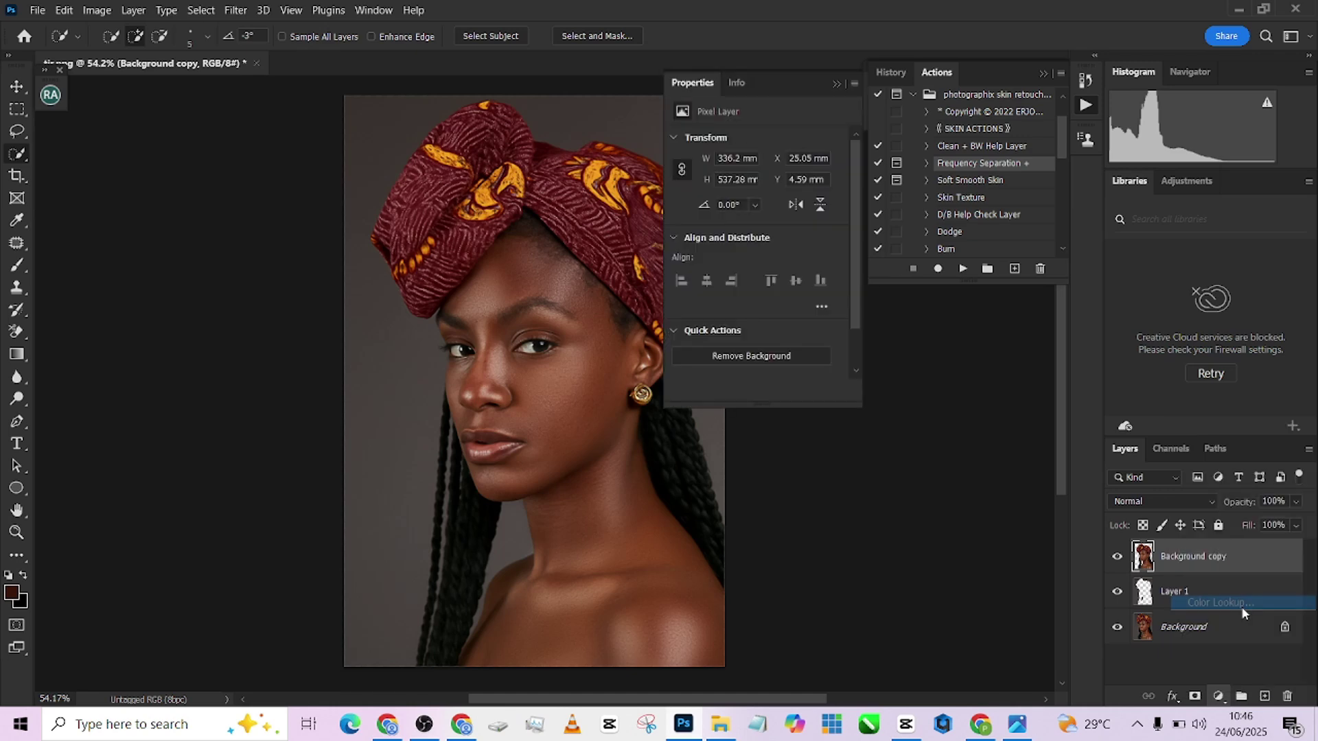
click(781, 141)
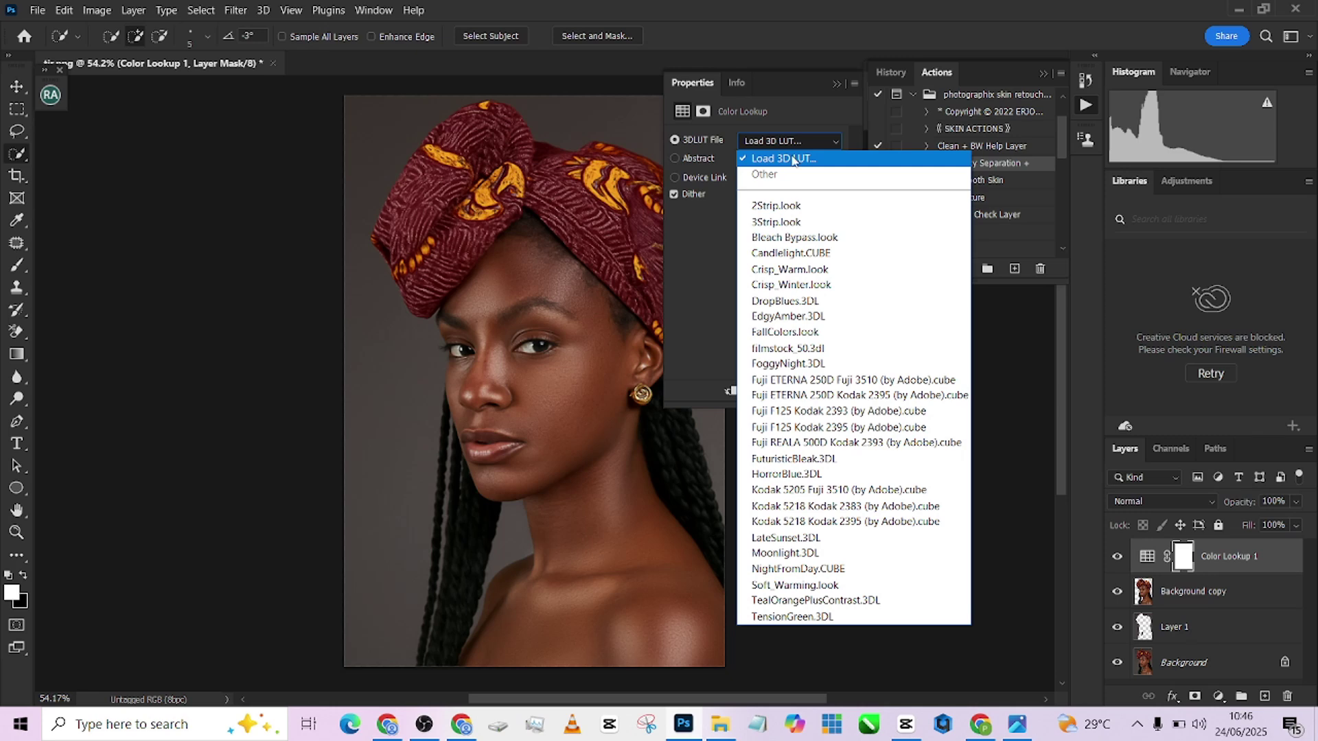
click(793, 160)
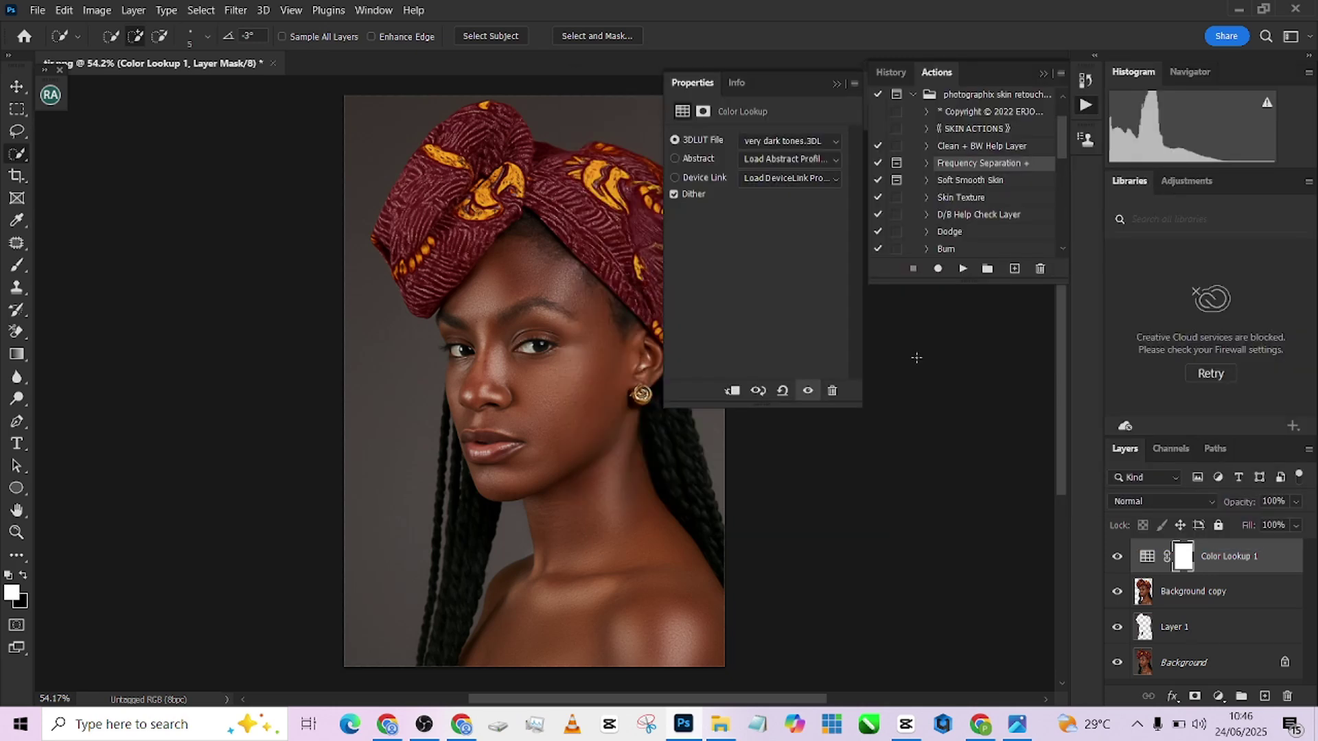
double_click(995, 240)
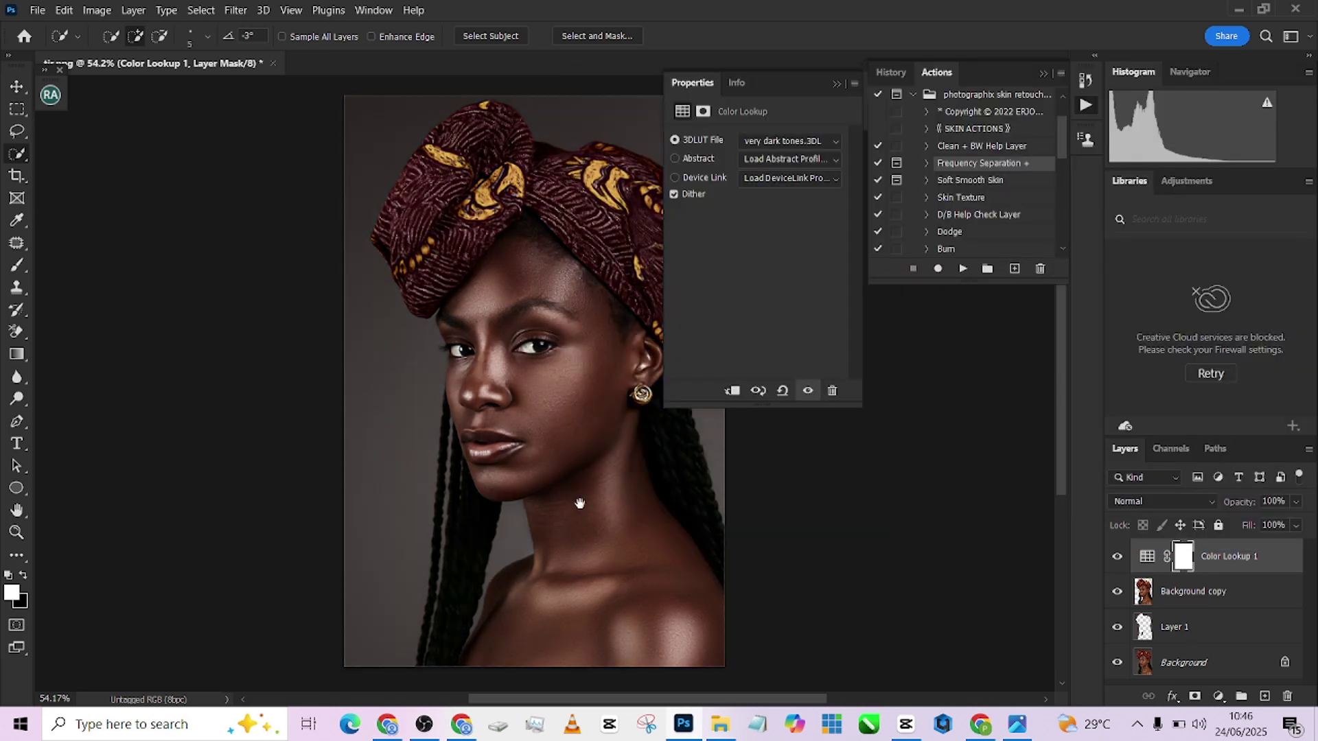
drag(580, 505, 476, 516)
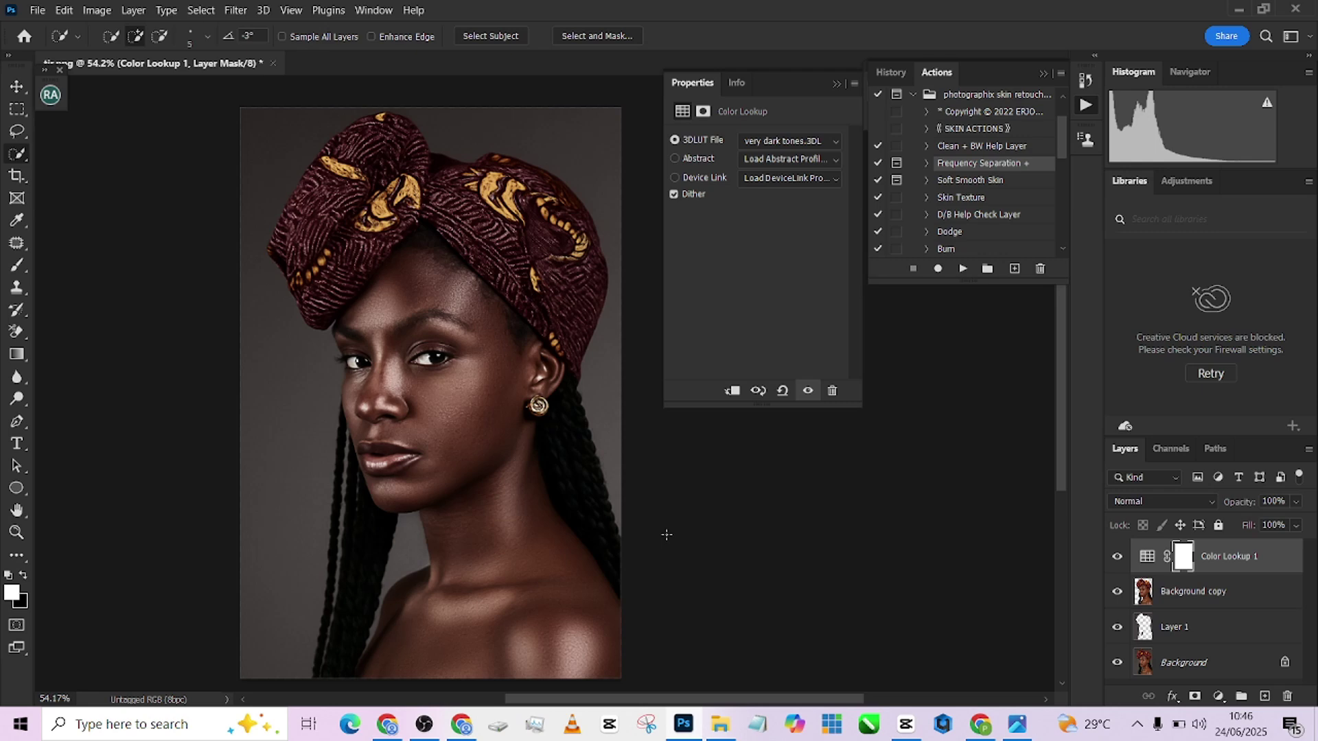
Step: Toggle the Color Lookup grade on and off to compare, leaving it hidden
click(1117, 557)
click(1116, 557)
scroll(388, 390, up, 1)
drag(439, 490, 441, 476)
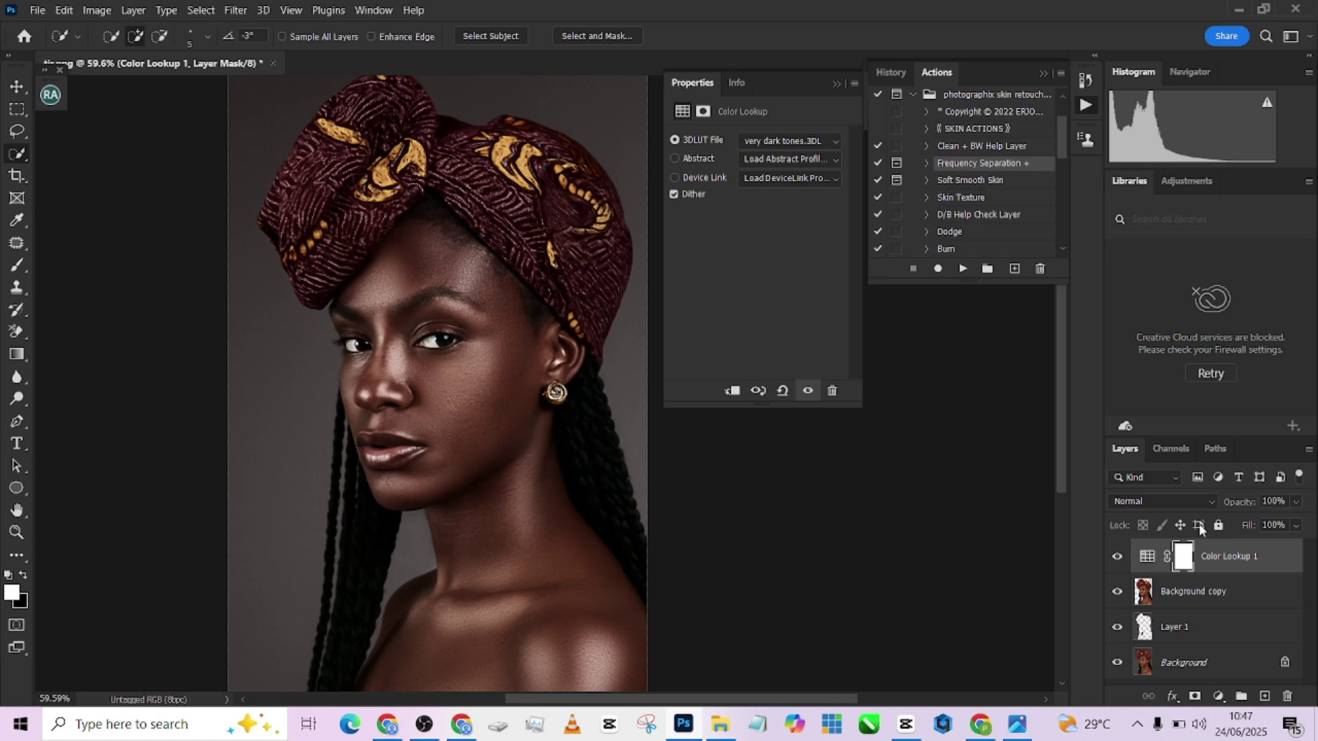
click(1117, 557)
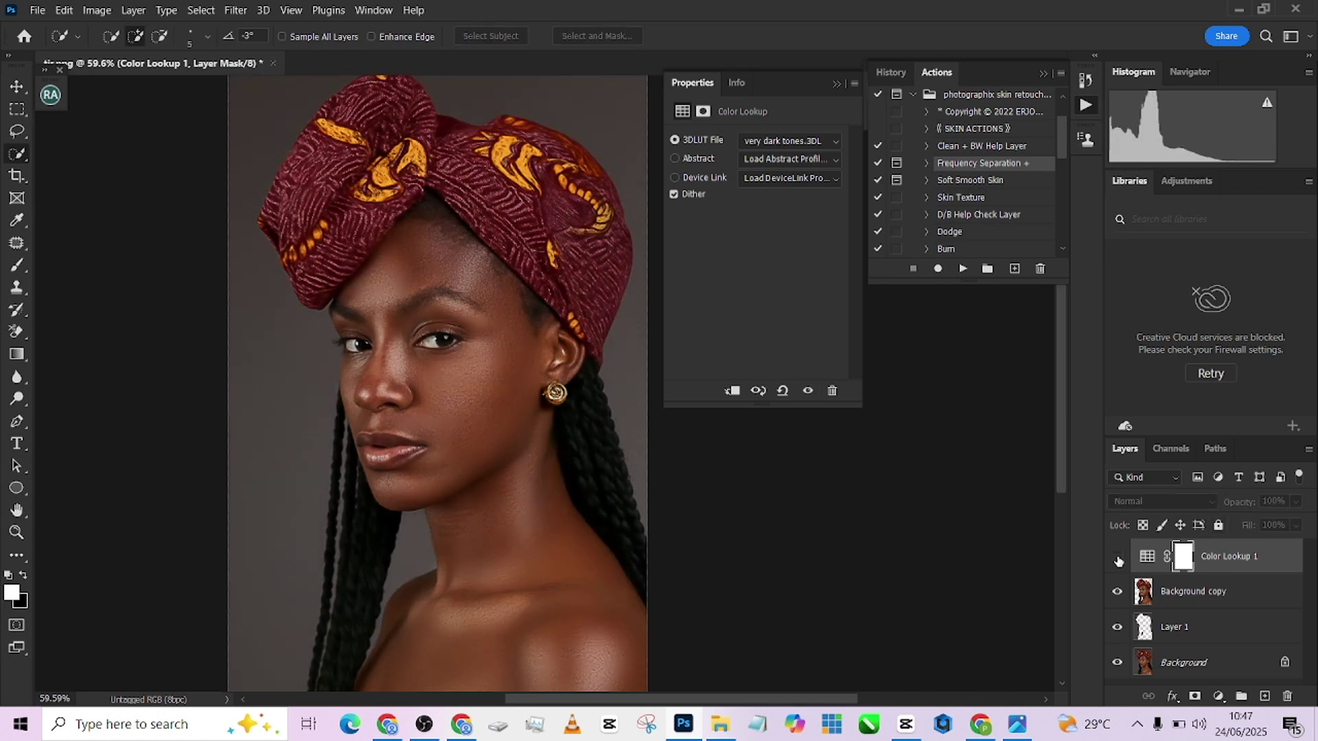
Step: Duplicate Background copy as Background copy 2 and add a white layer mask
click(1235, 602)
key(ctrl+j)
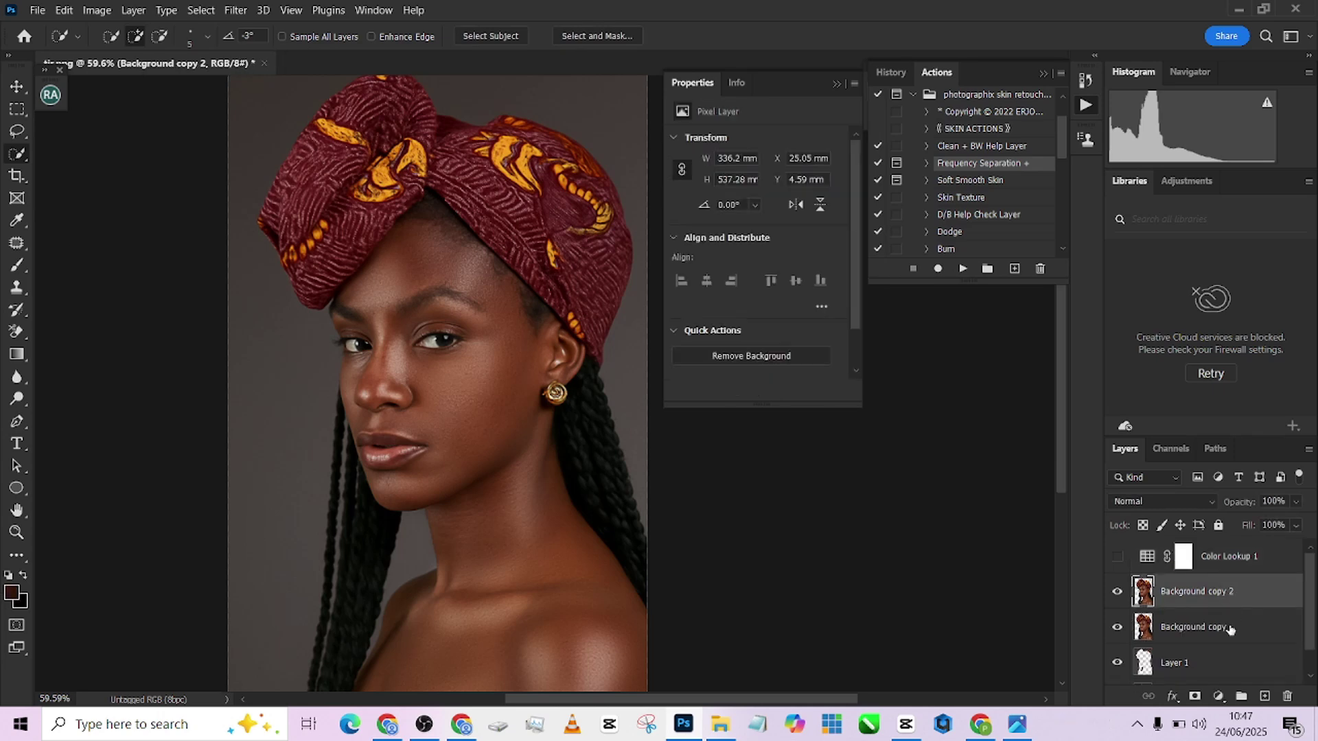
click(1195, 696)
Step: Build the mask with Color Range, move it onto Color Lookup 1, delete Background copy 2
click(200, 10)
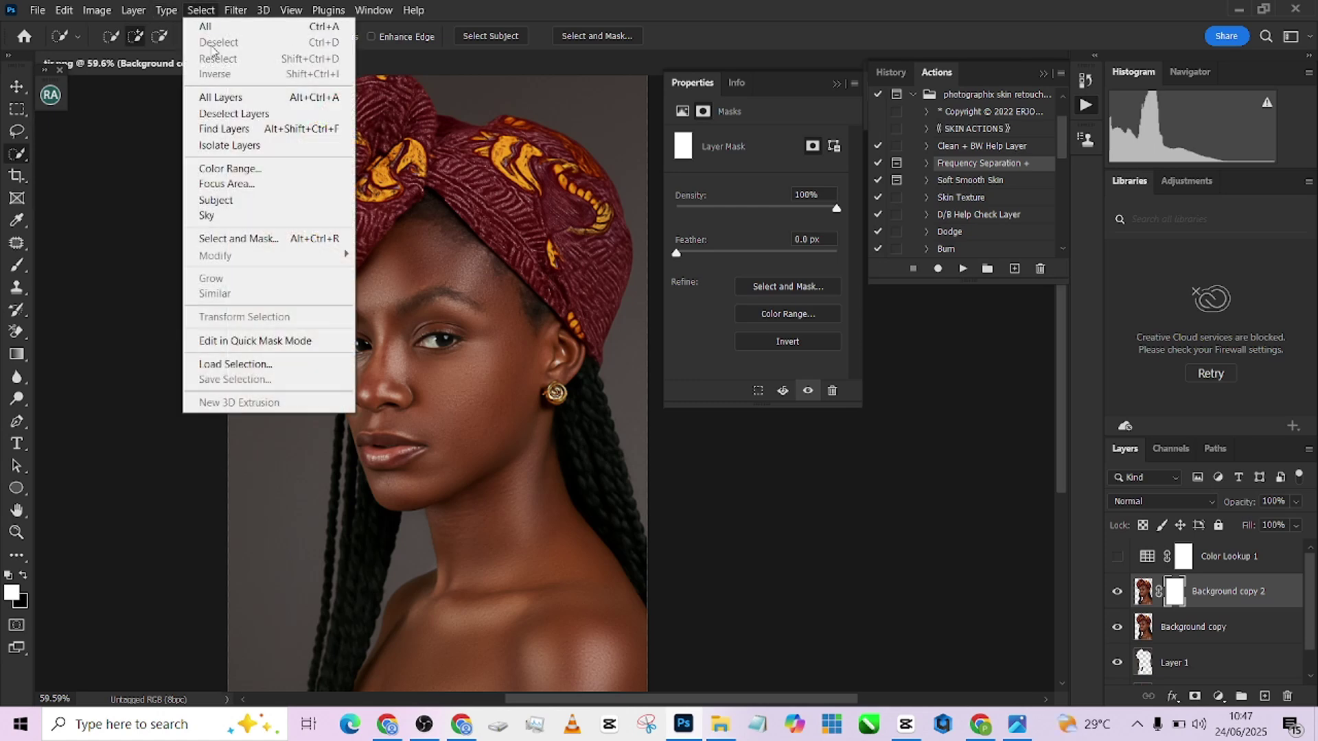
click(247, 172)
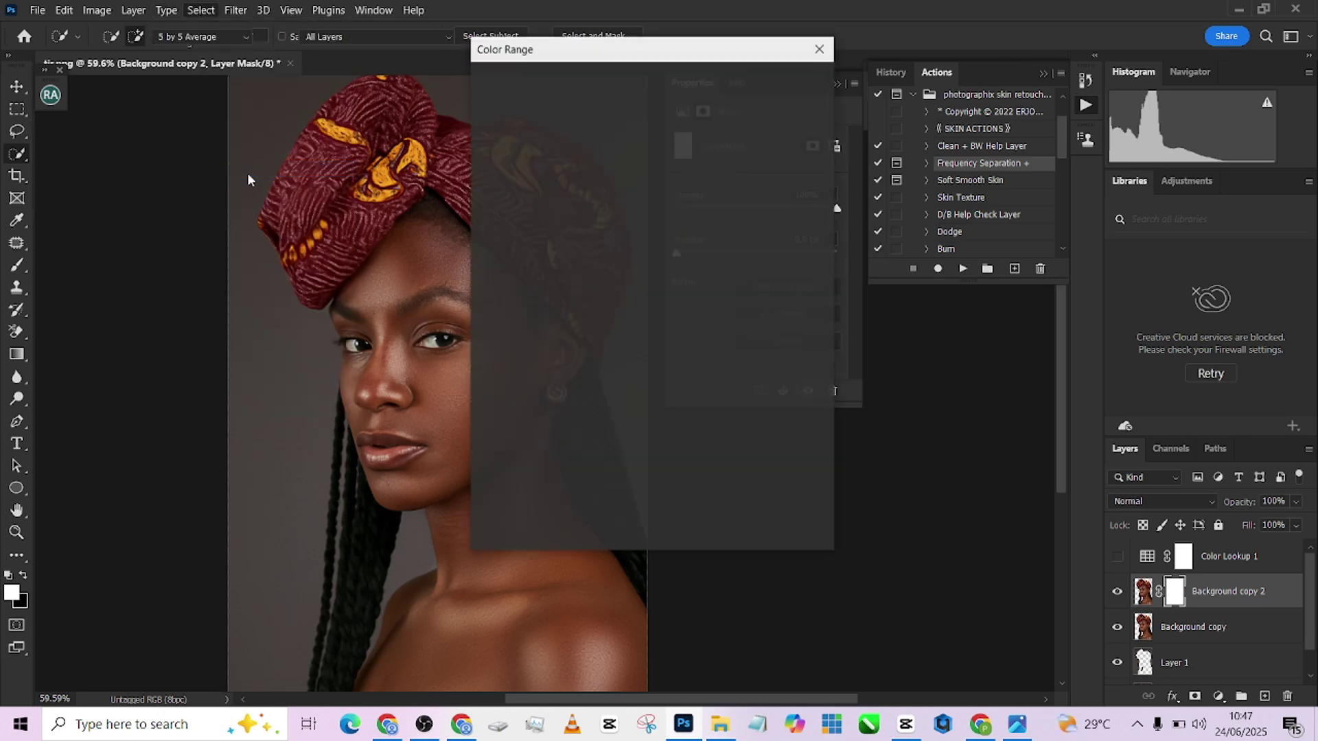
drag(568, 60, 658, 75)
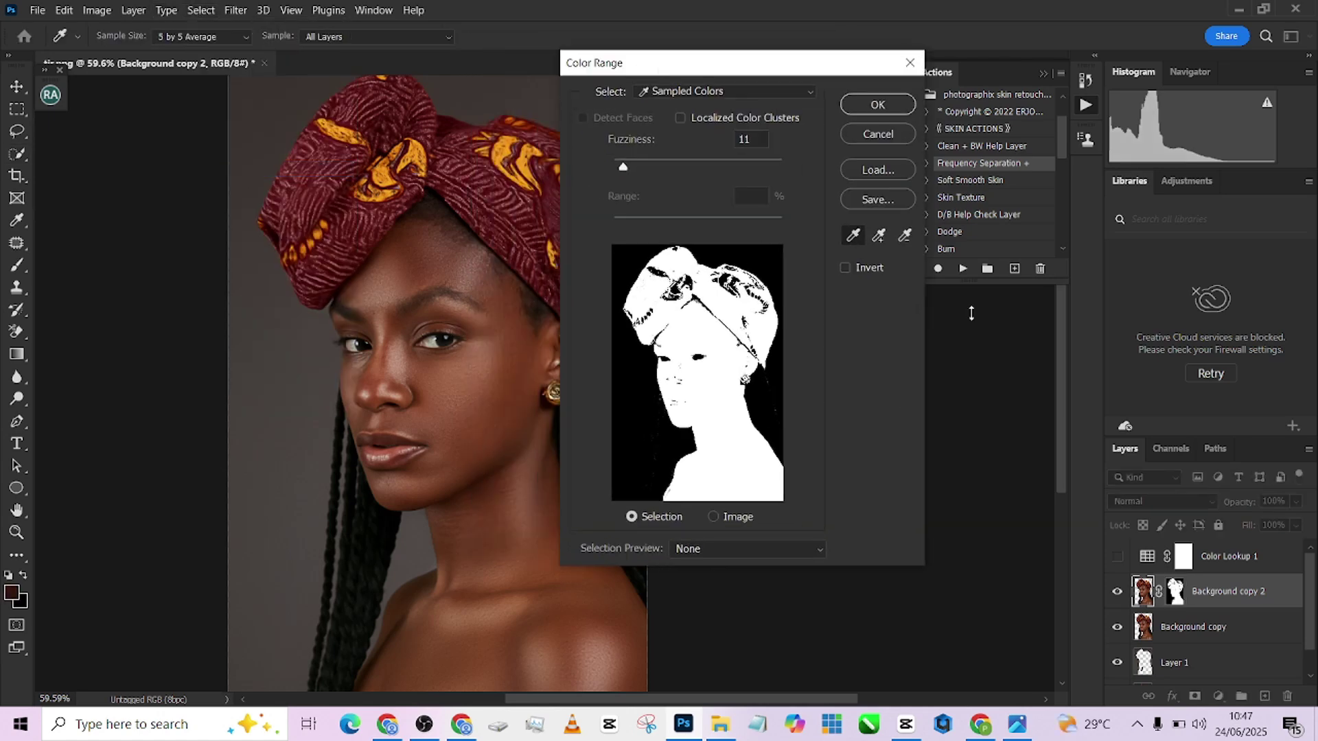
click(878, 104)
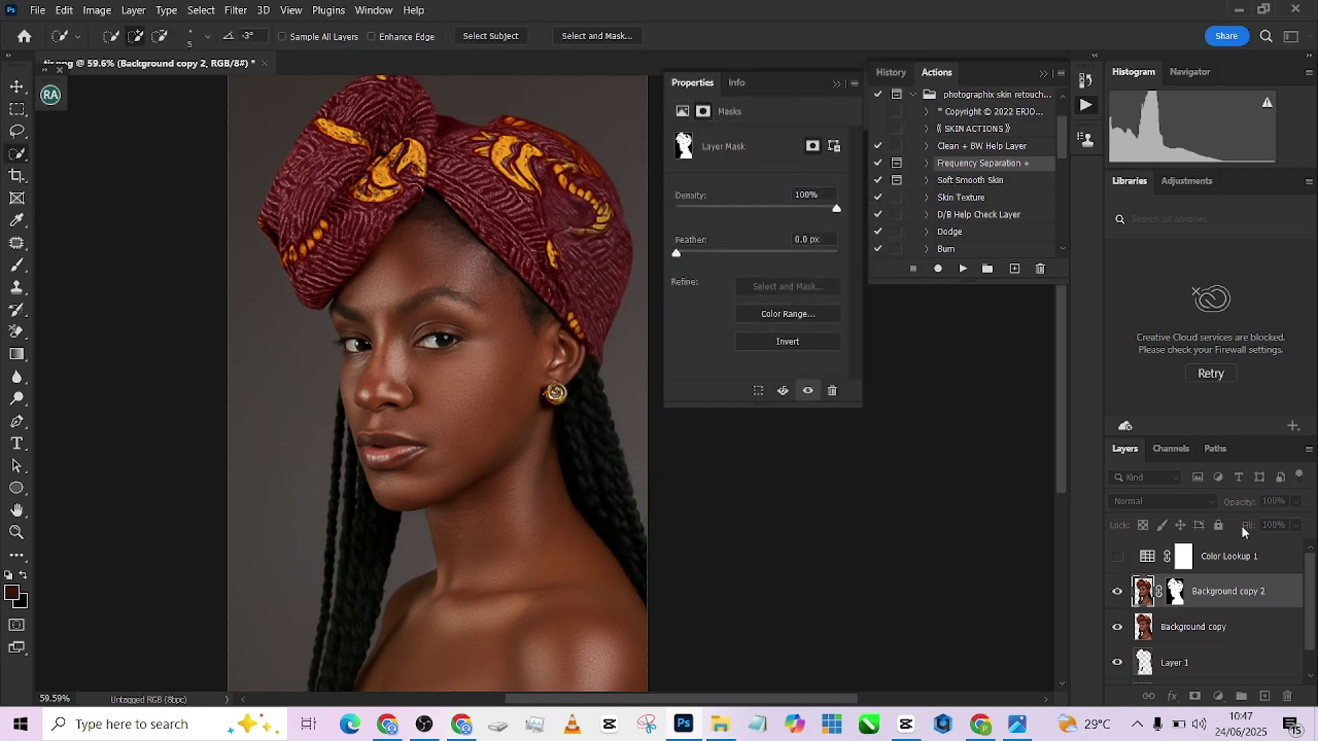
click(1173, 591)
drag(1174, 592, 1184, 556)
drag(1261, 592, 1286, 696)
Step: Paint black at 25% flow with a 199 brush on Color Lookup 1's mask over the headwrap
click(1117, 556)
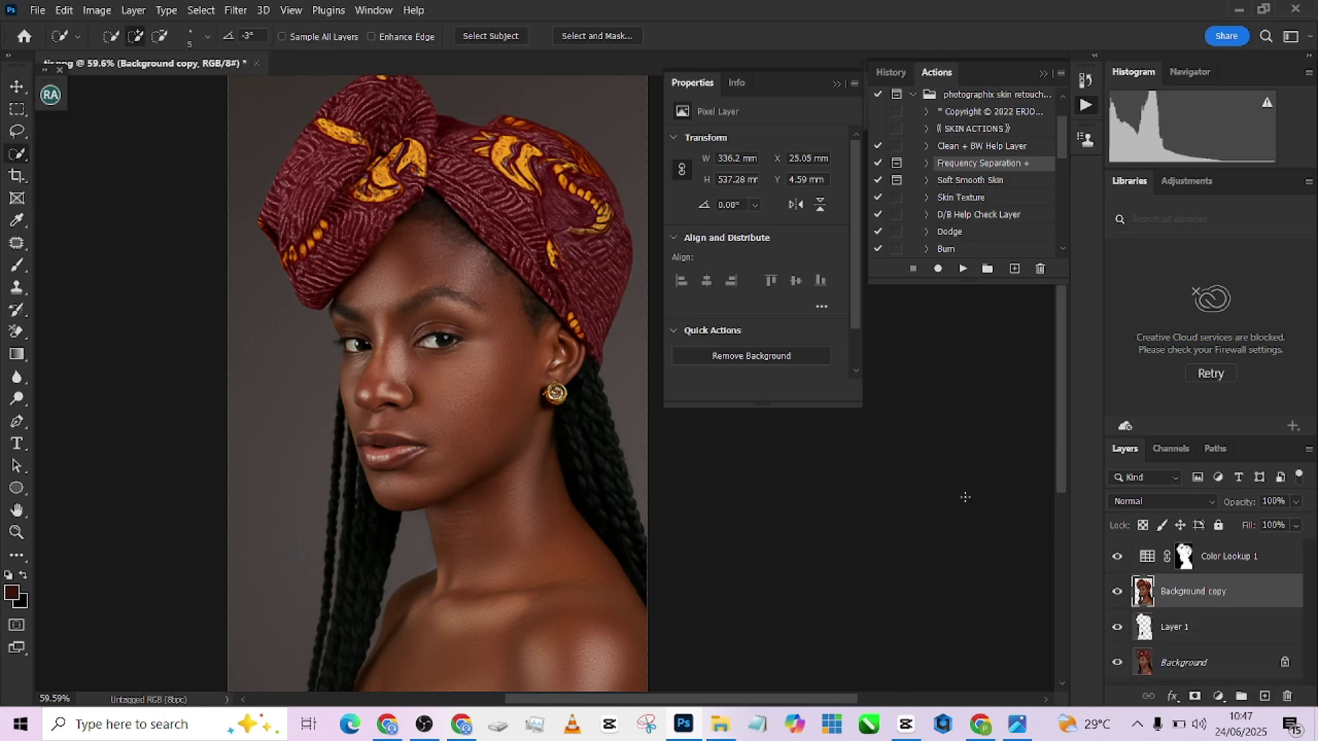
click(1183, 556)
key(b)
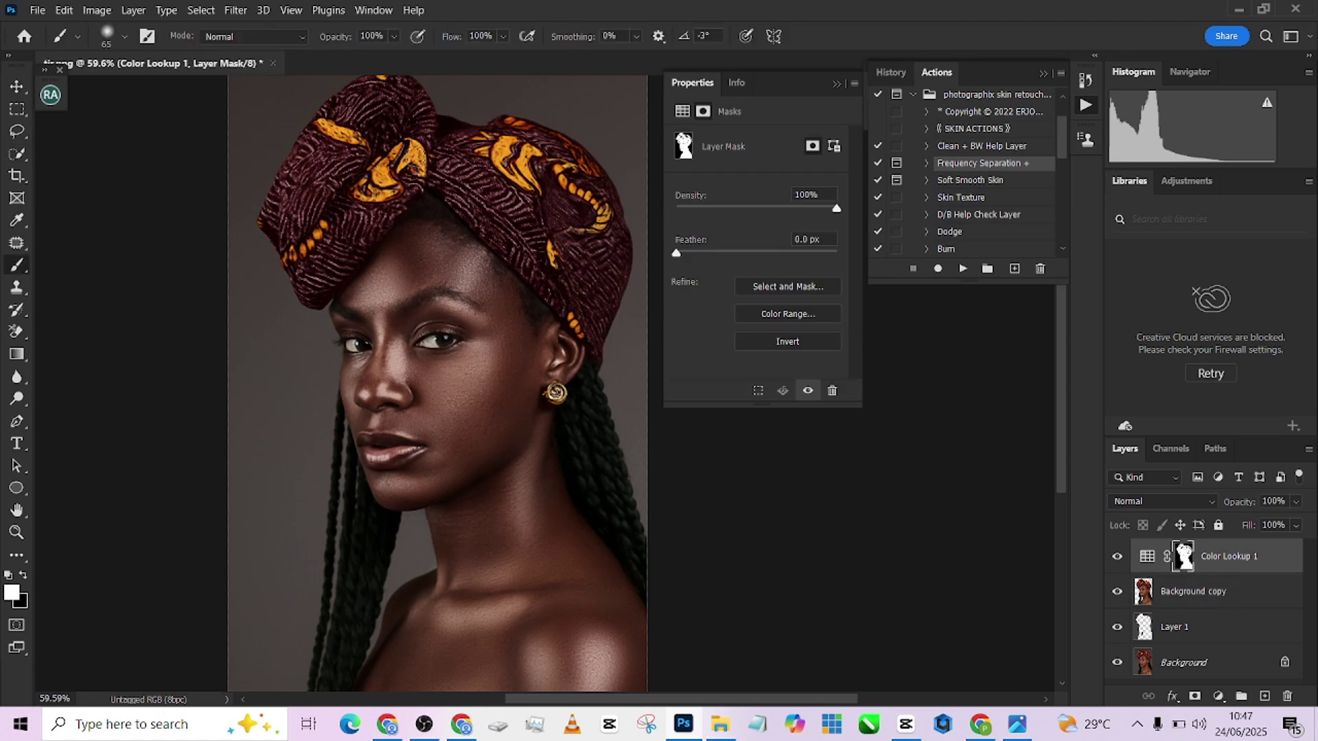
key(x)
click(503, 36)
drag(479, 55, 463, 59)
drag(381, 160, 426, 160)
mouse_move(317, 193)
mouse_down()
mouse_move(296, 238)
mouse_move(300, 293)
mouse_move(362, 177)
mouse_move(386, 182)
mouse_move(365, 108)
mouse_move(591, 233)
mouse_move(603, 323)
mouse_move(439, 163)
mouse_up()
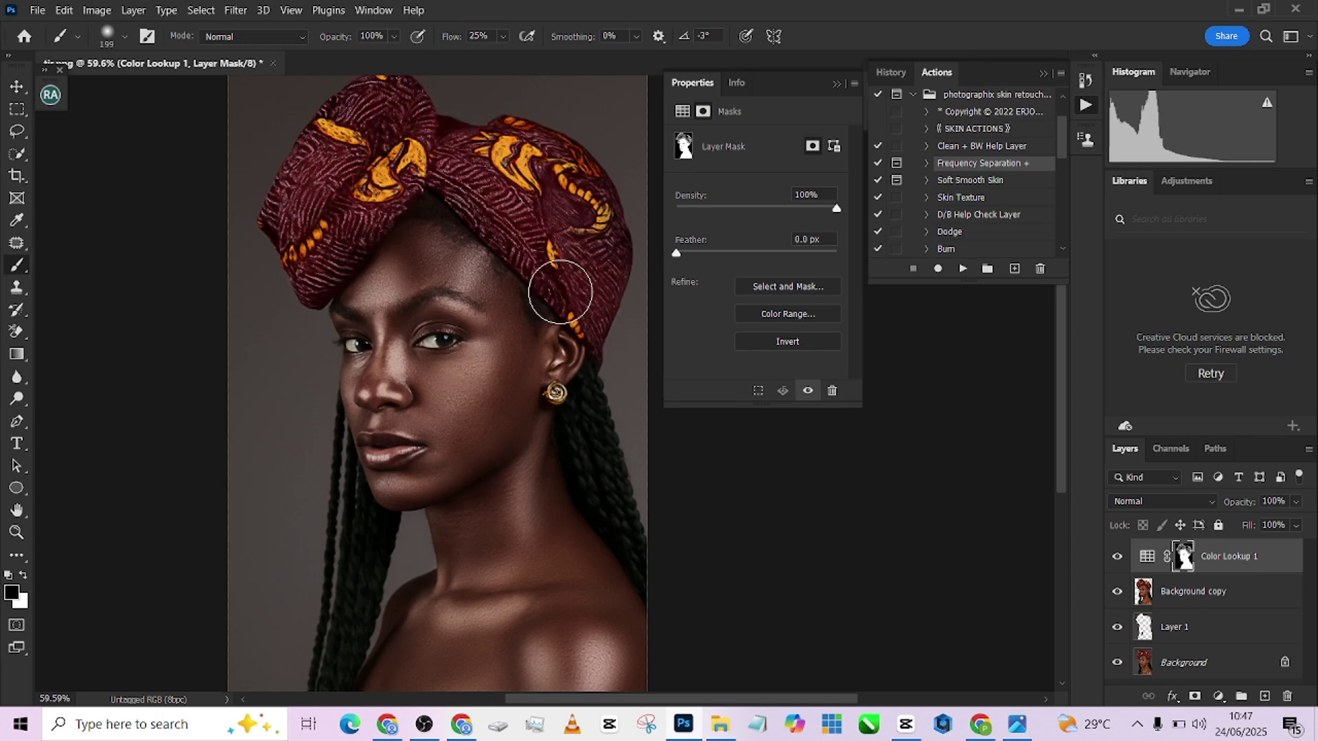
Step: Turn the Color Lookup grade back on and shrink the brush to 73
click(1117, 557)
scroll(509, 351, up, 2)
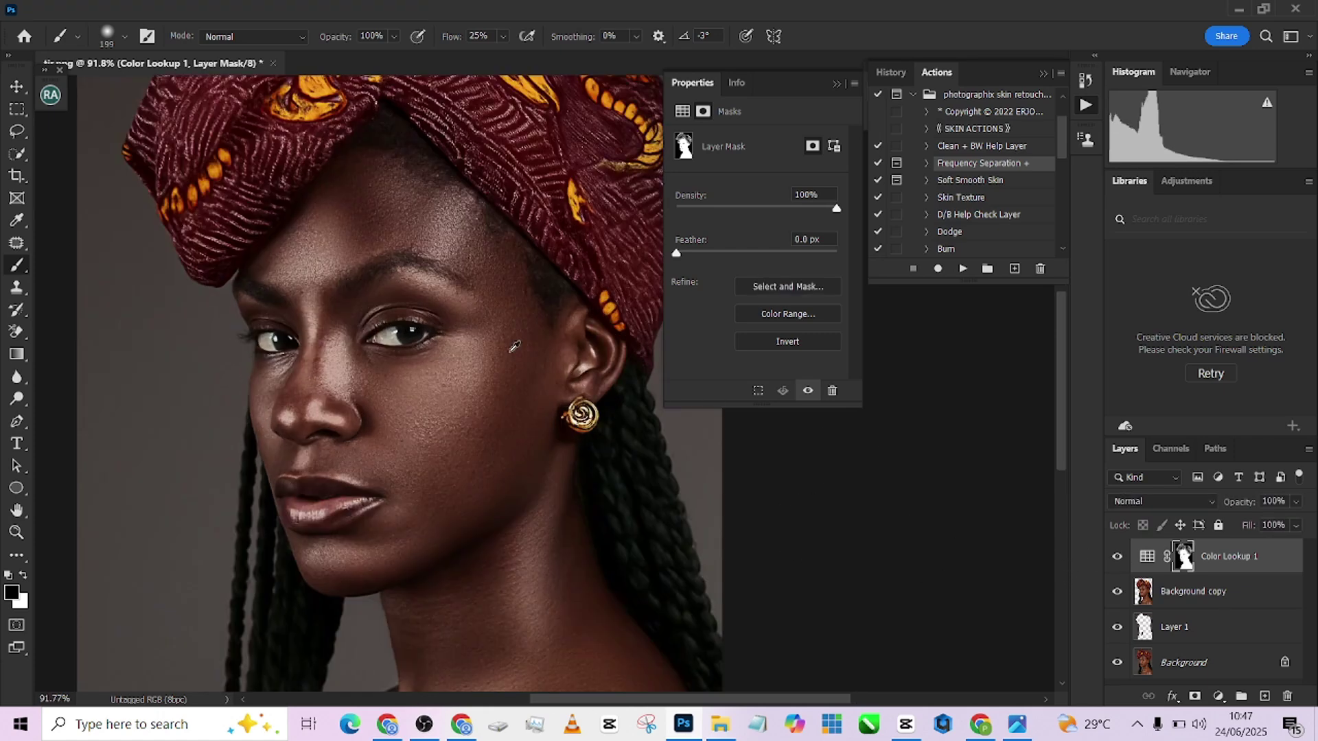
scroll(513, 346, down, 2)
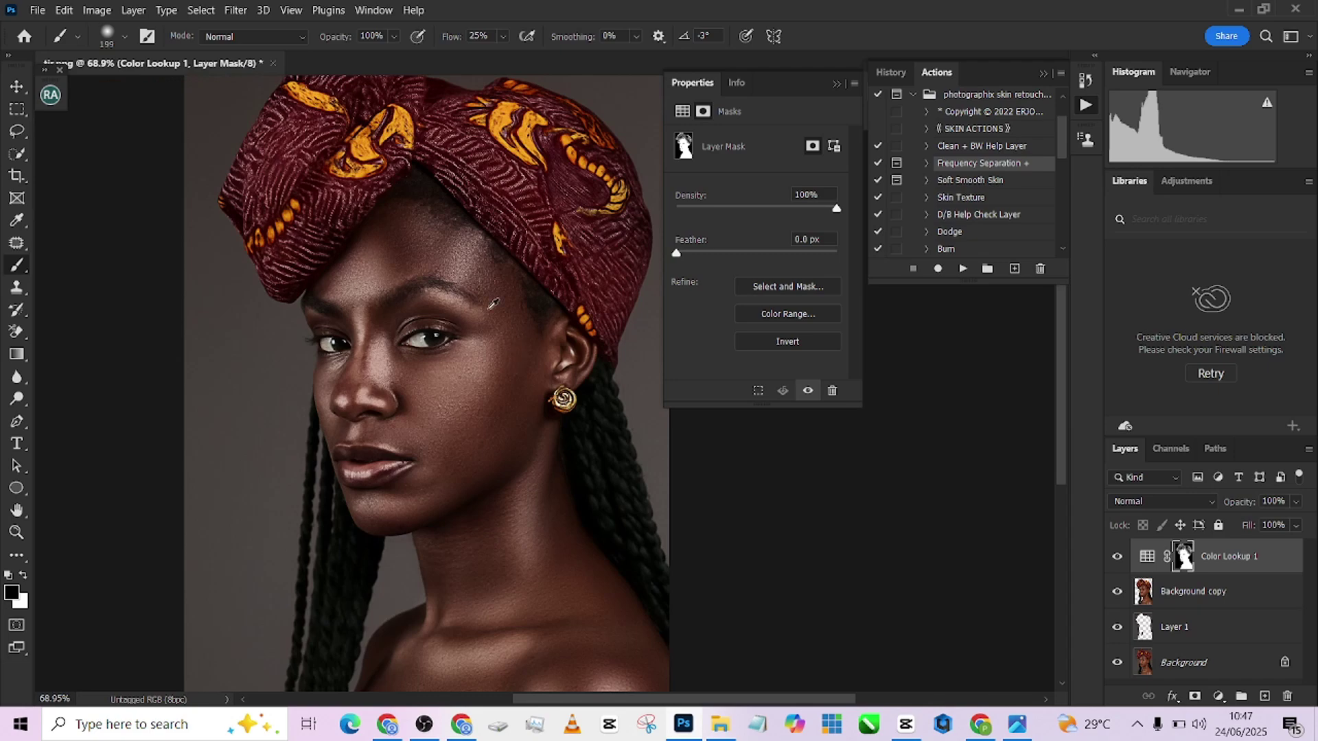
scroll(453, 308, up, 5)
drag(472, 348, 412, 349)
scroll(472, 347, down, 4)
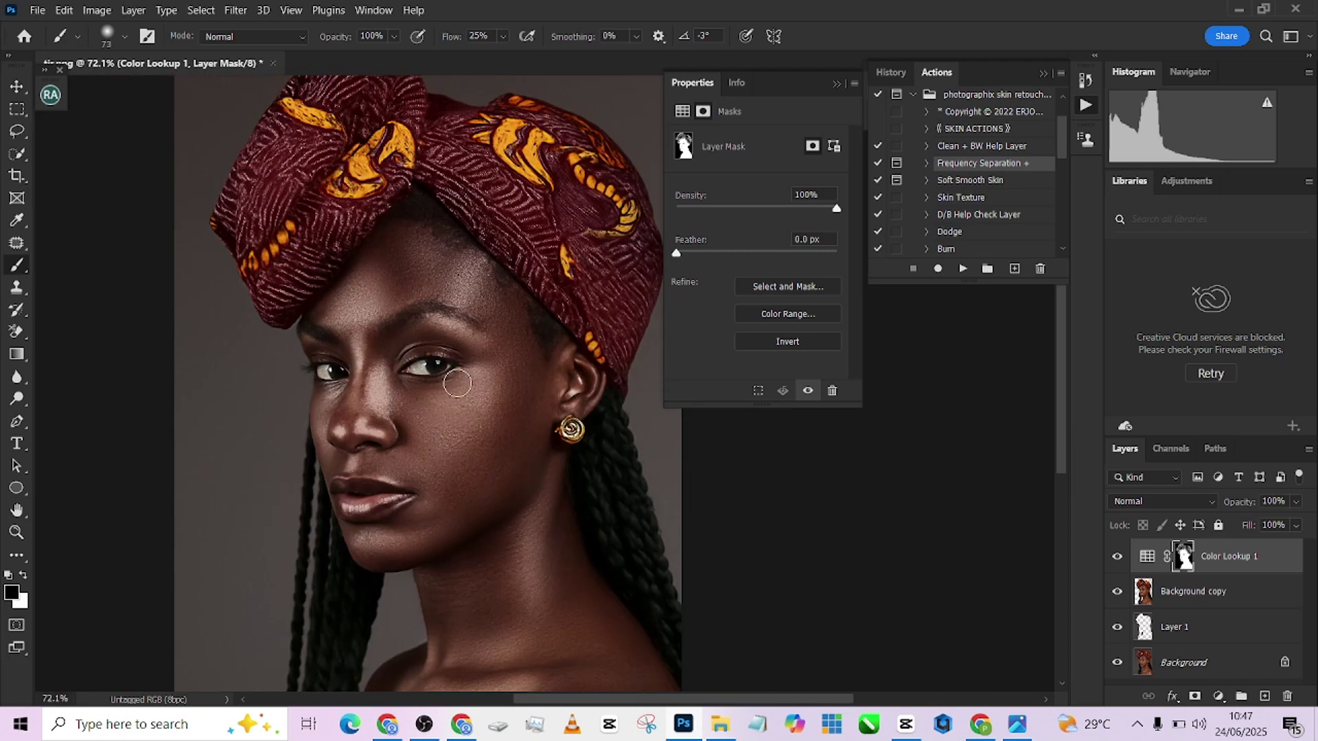
scroll(549, 523, up, 1)
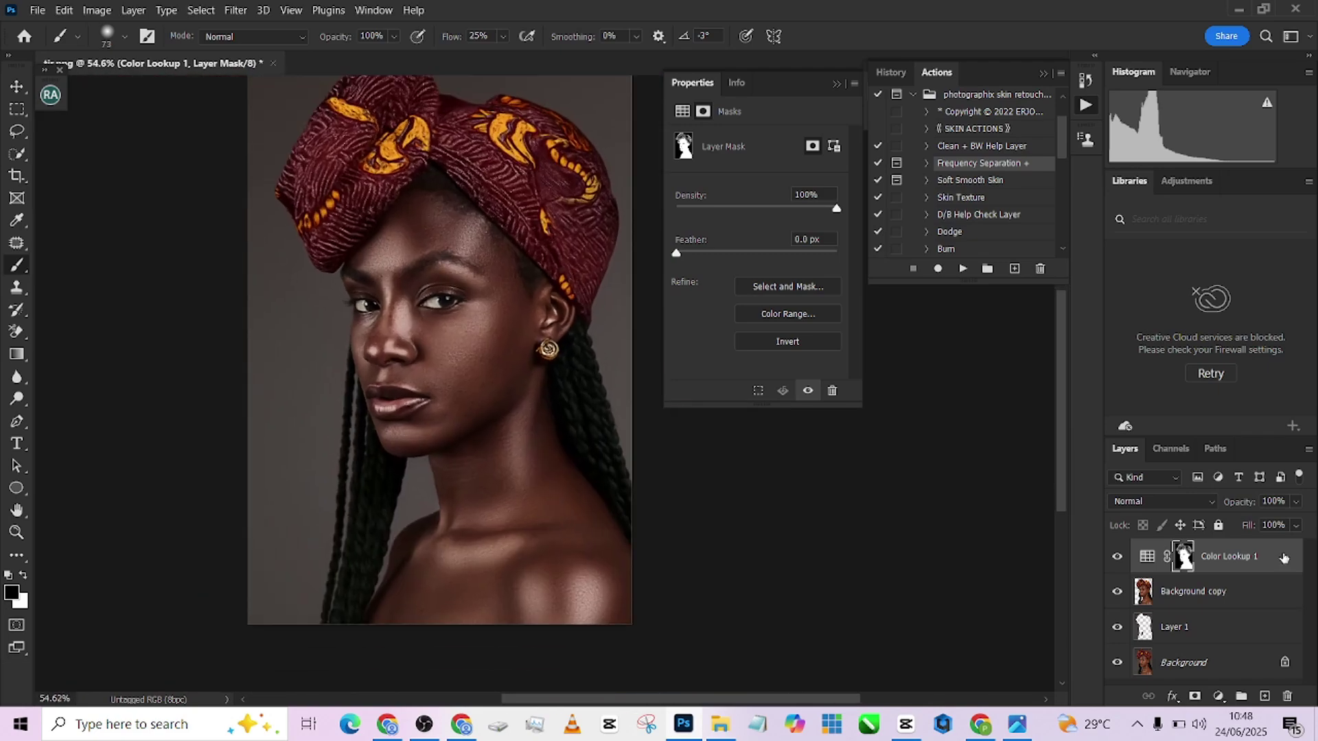
click(1295, 502)
Step: Set the grade to 90% opacity and add a Curves layer brightening the midtones
drag(1305, 523, 1298, 526)
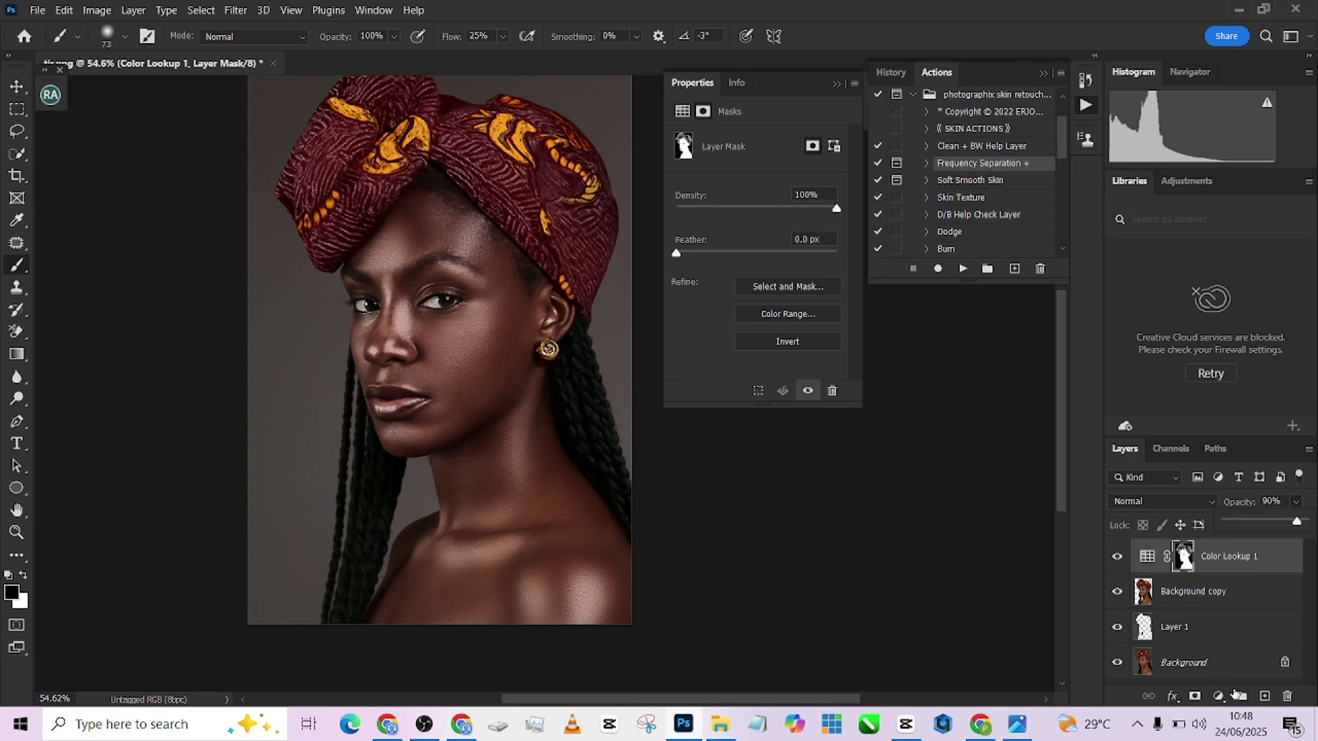
click(1219, 696)
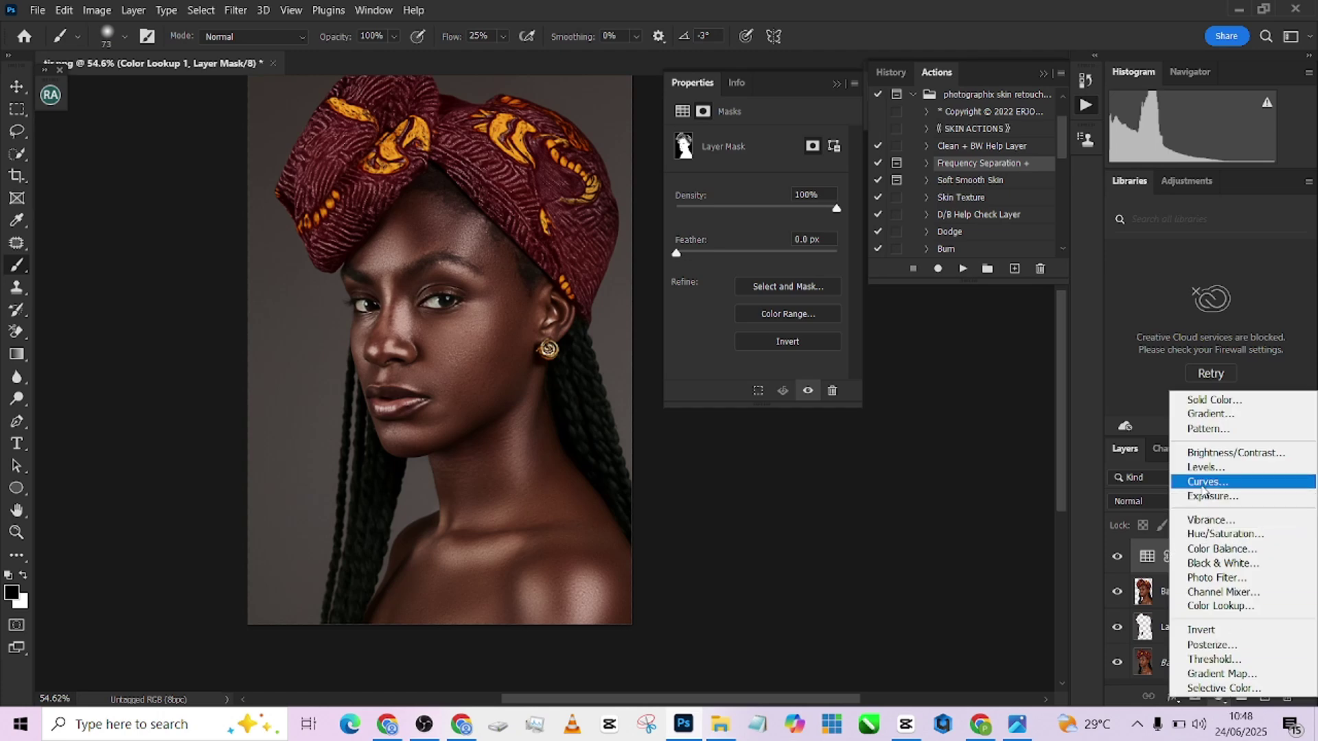
click(1201, 486)
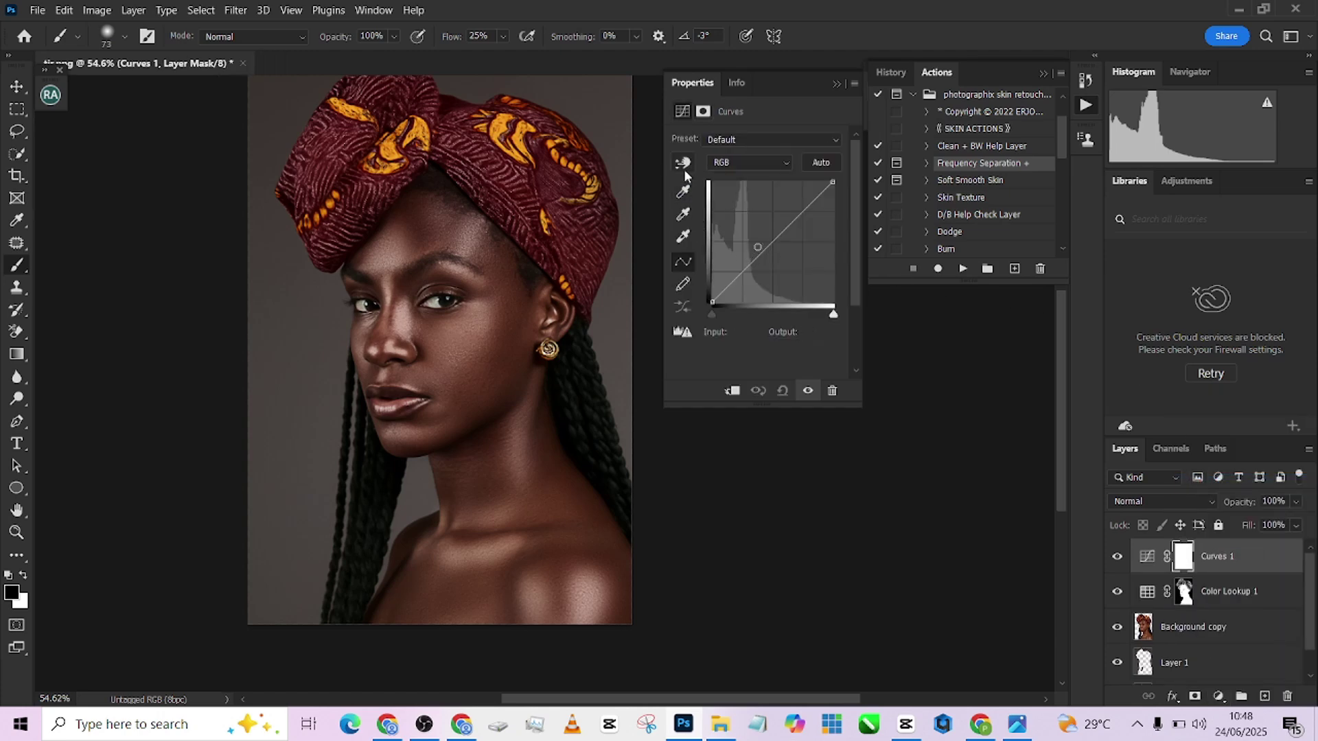
drag(423, 313, 417, 307)
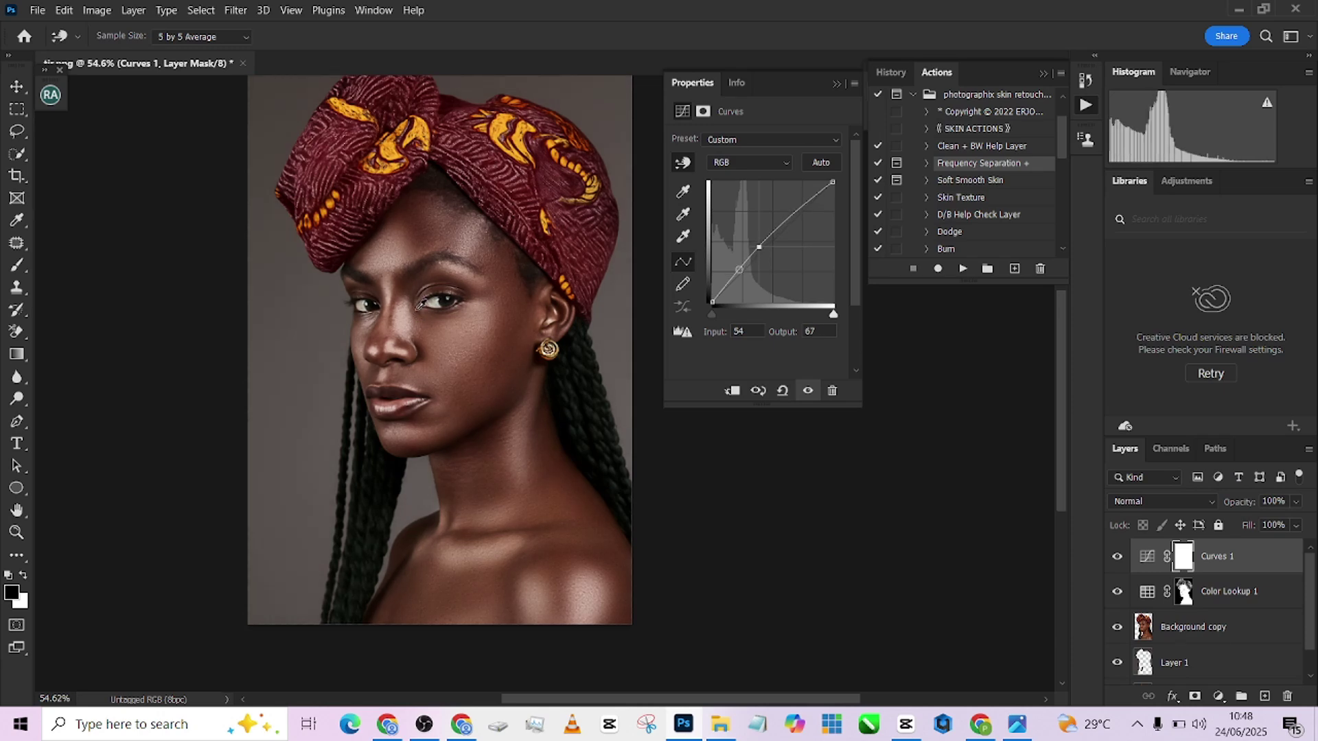
key(ctrl+z)
Step: Invert the Curves mask and paint white at 100% flow with a 292 brush over the face
key(ctrl+i)
key(b)
key(x)
drag(450, 41, 504, 41)
drag(456, 302, 510, 304)
drag(406, 295, 449, 252)
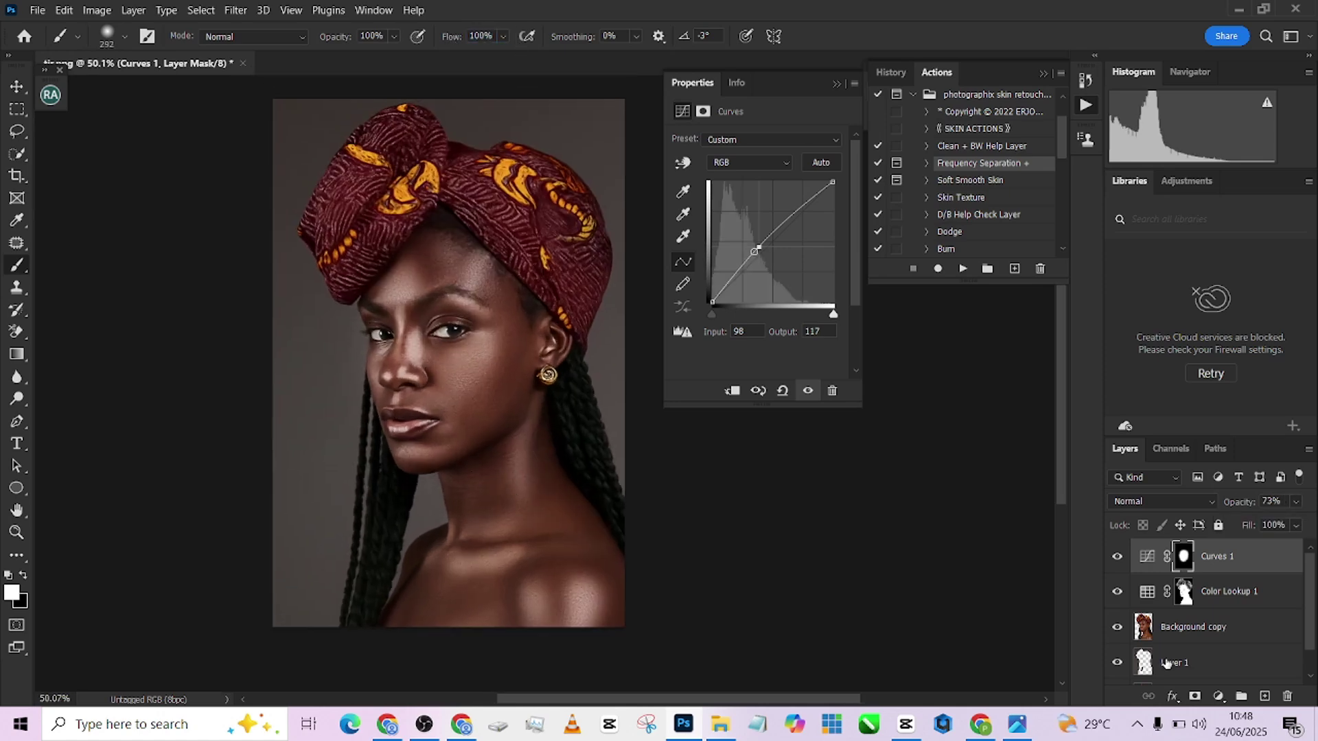
scroll(1236, 646, down, 1)
Step: Flatten the image to one Background layer and close the Properties panel
right_click(1228, 676)
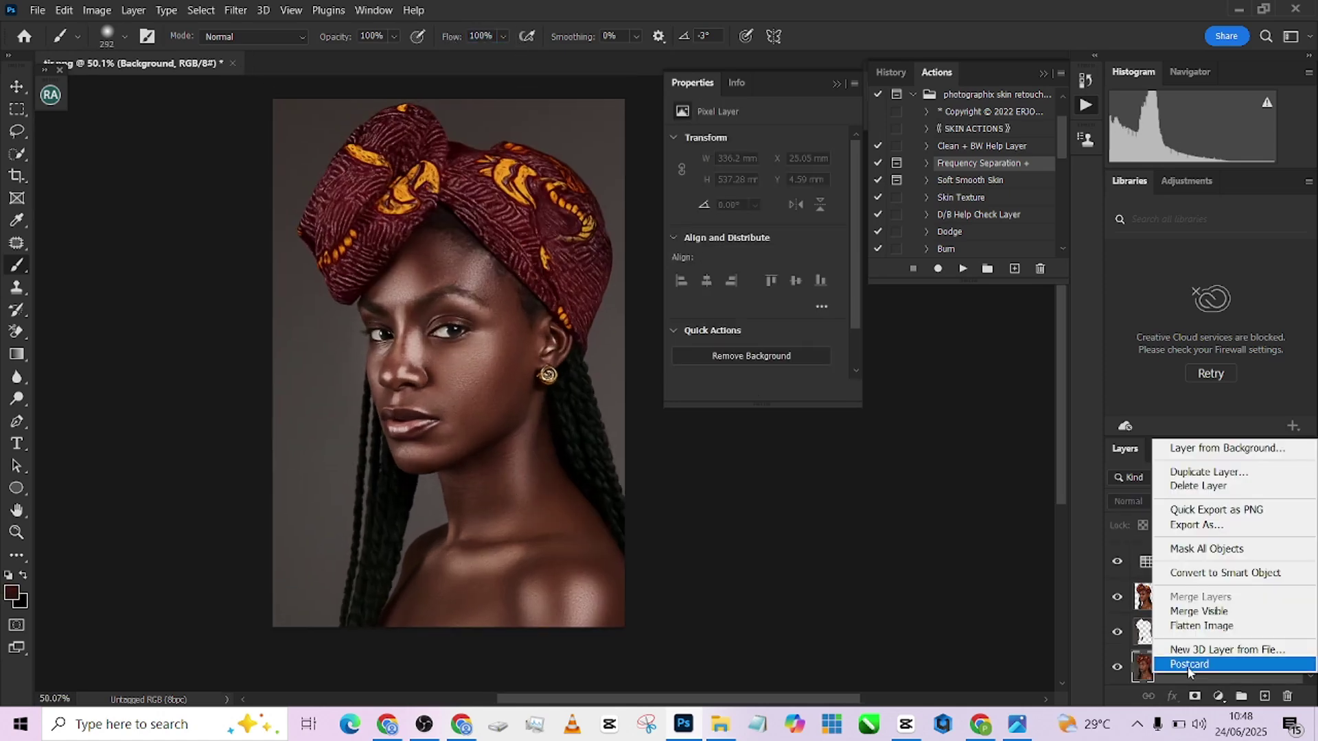
click(1200, 627)
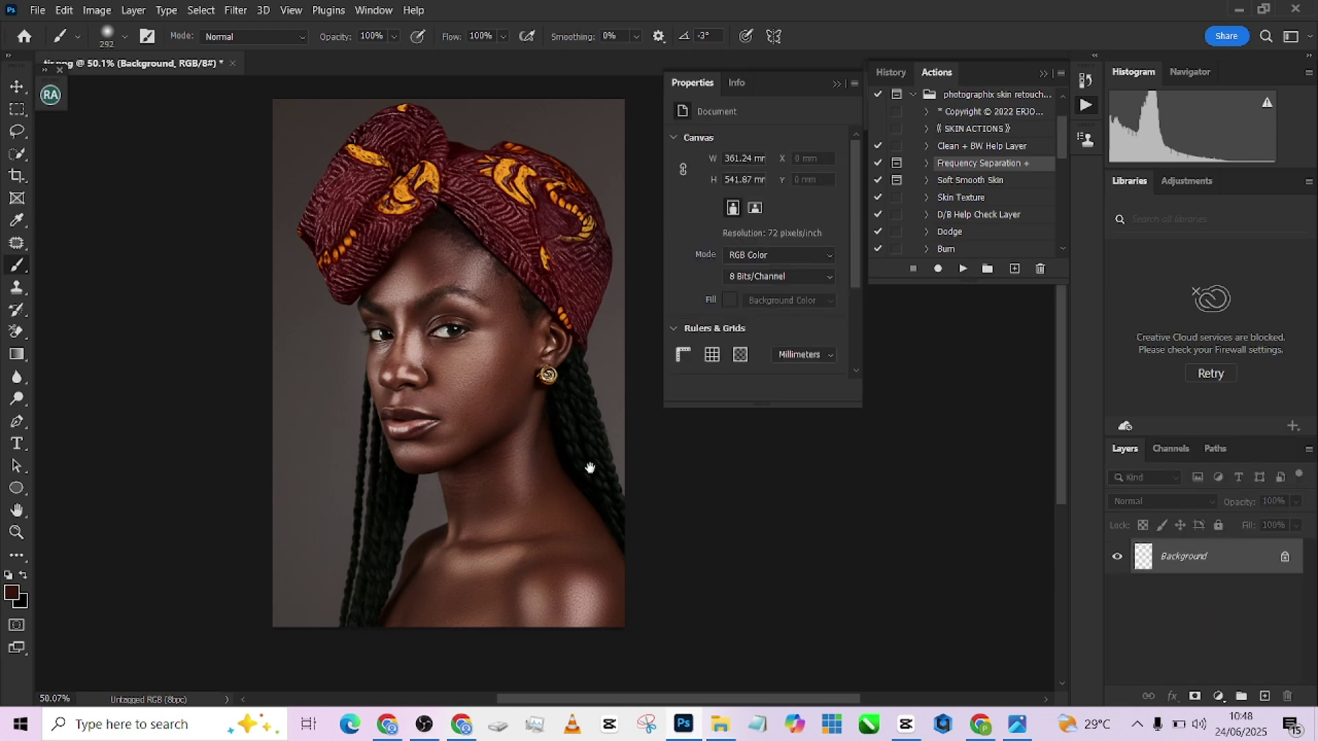
click(836, 83)
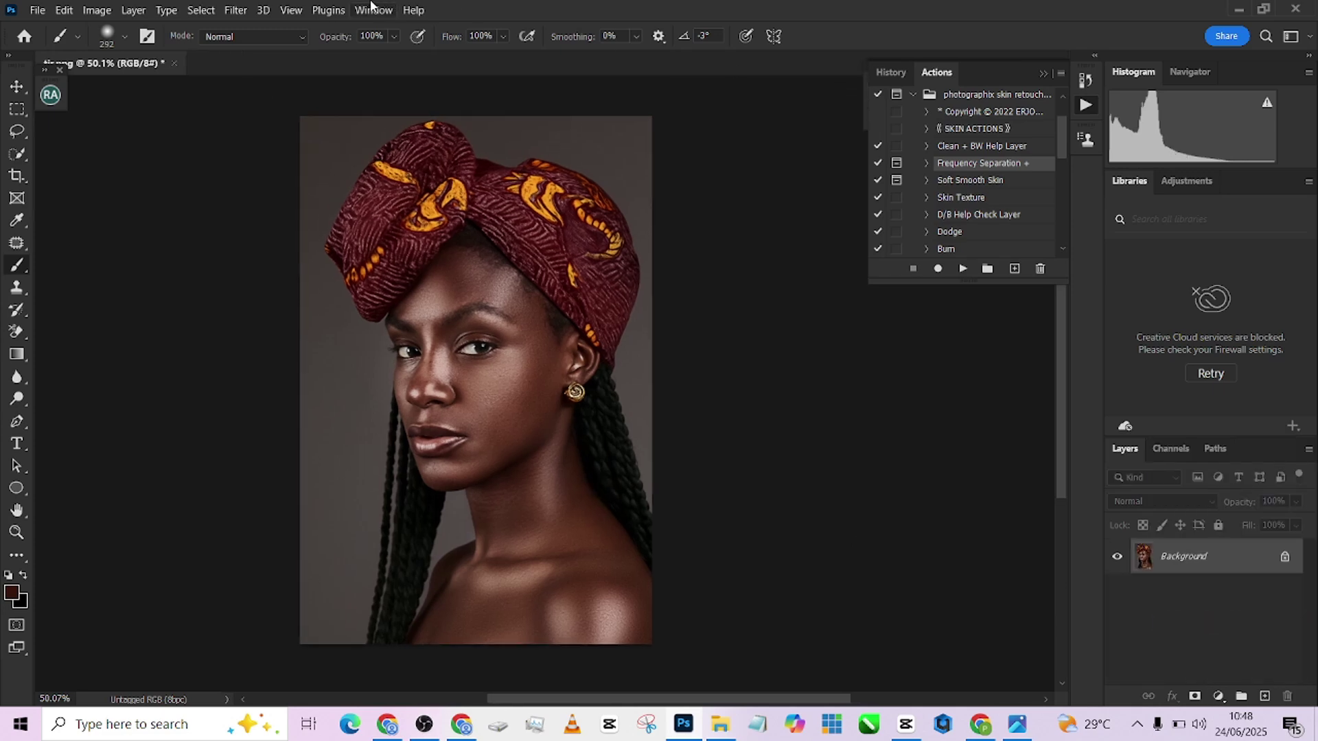
Step: Open the Camera Raw Filter and set Temperature to -4
click(227, 11)
click(267, 125)
key(ctrl+shift+a)
scroll(754, 336, down, 5)
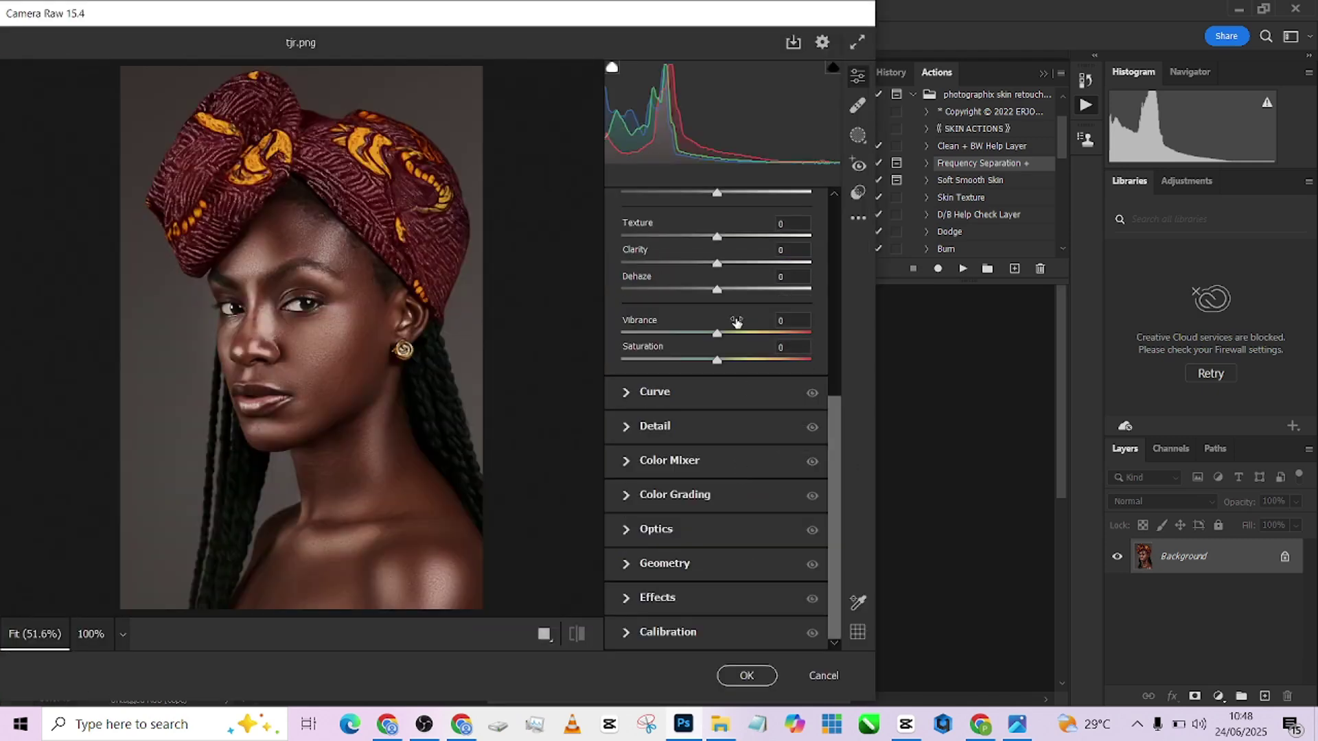
drag(759, 336, 751, 334)
scroll(728, 363, up, 3)
scroll(721, 384, up, 4)
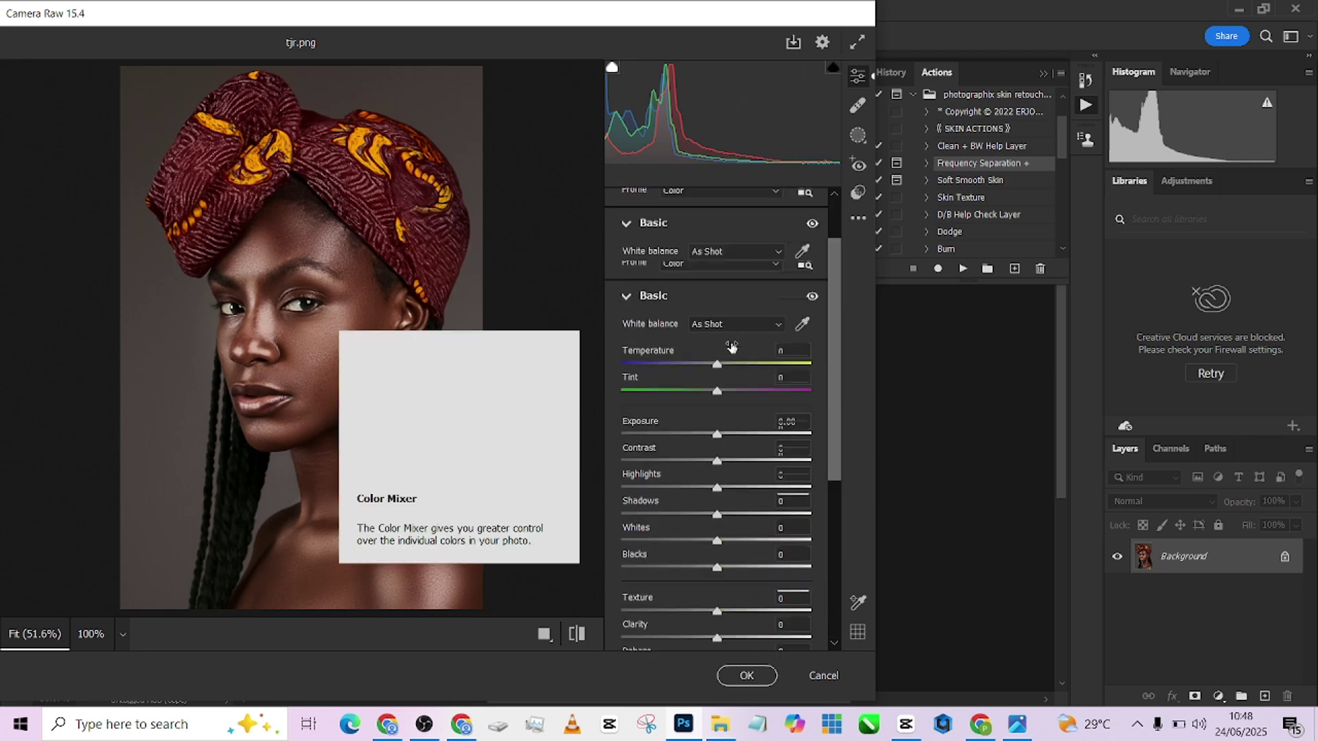
drag(714, 368, 711, 369)
Step: Set Highlights to +4 and Shadows to -7, then apply the Camera Raw filter
click(741, 514)
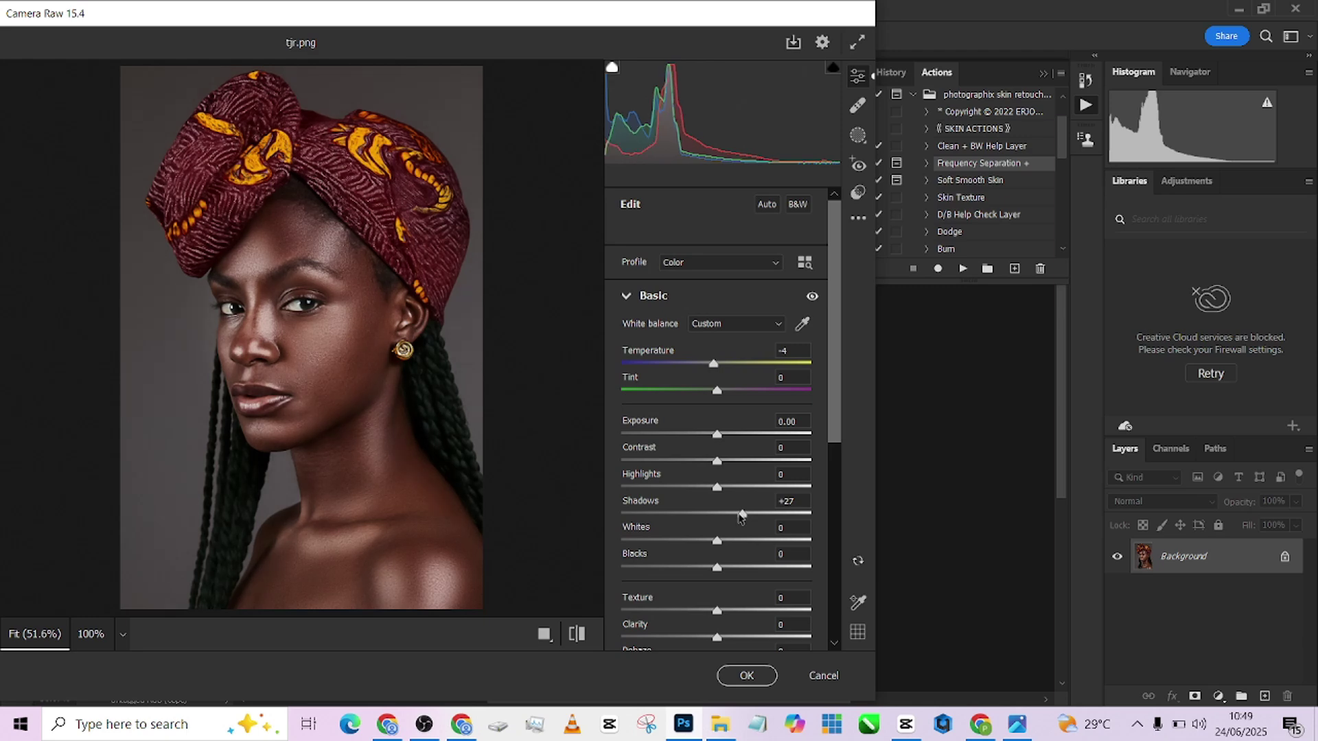
click(693, 487)
drag(693, 488, 721, 489)
click(703, 513)
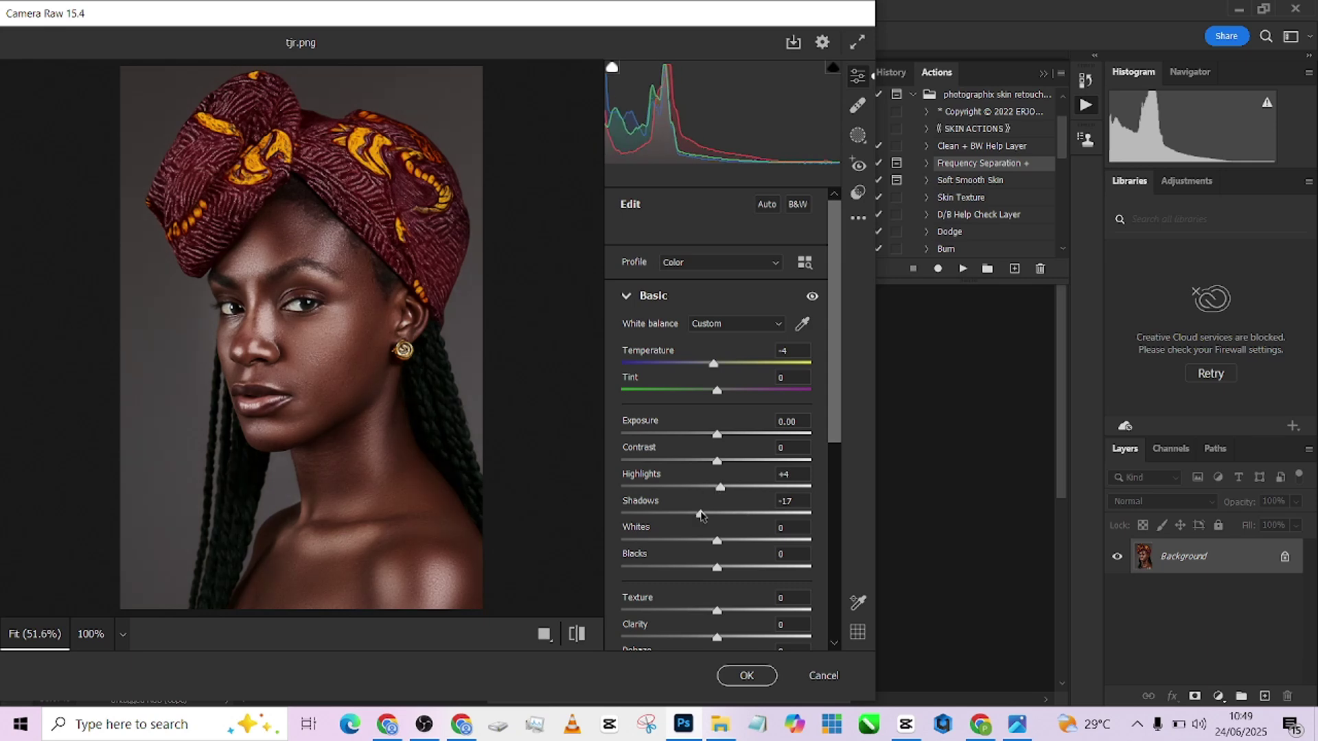
drag(704, 513, 709, 513)
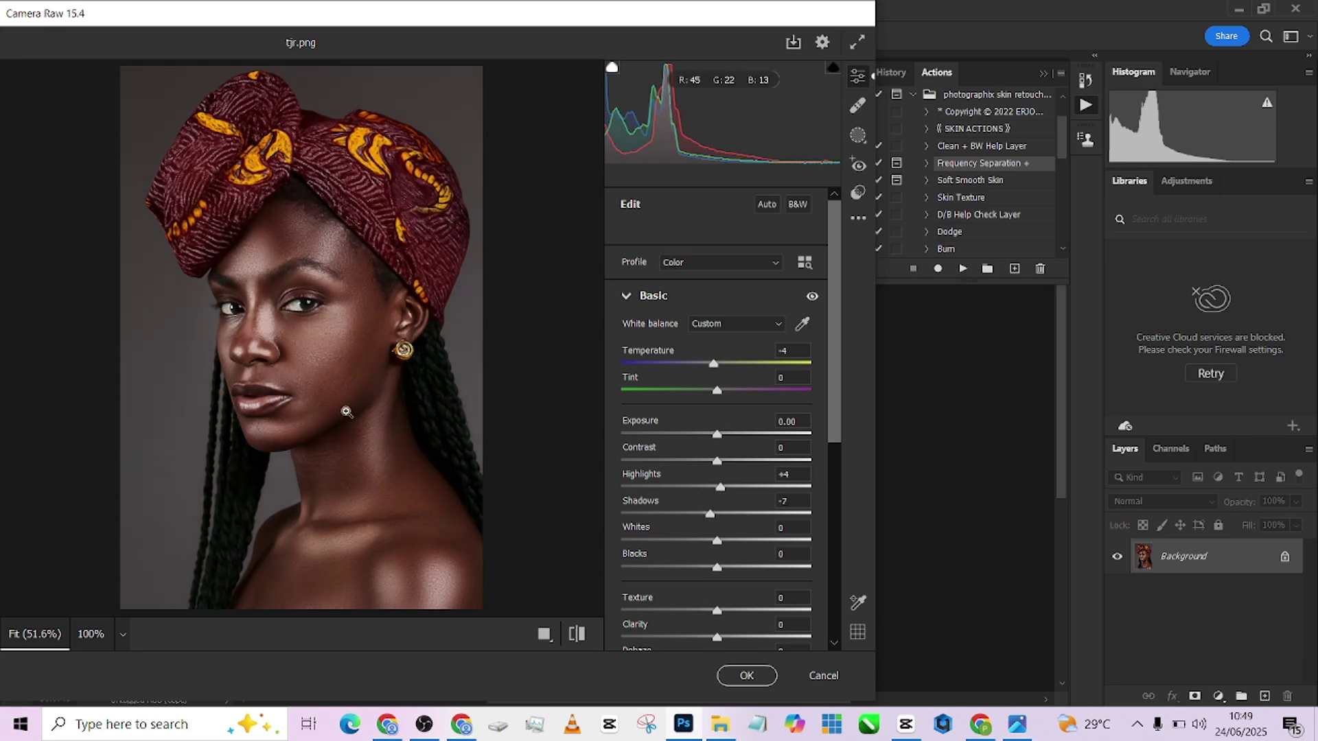
click(747, 675)
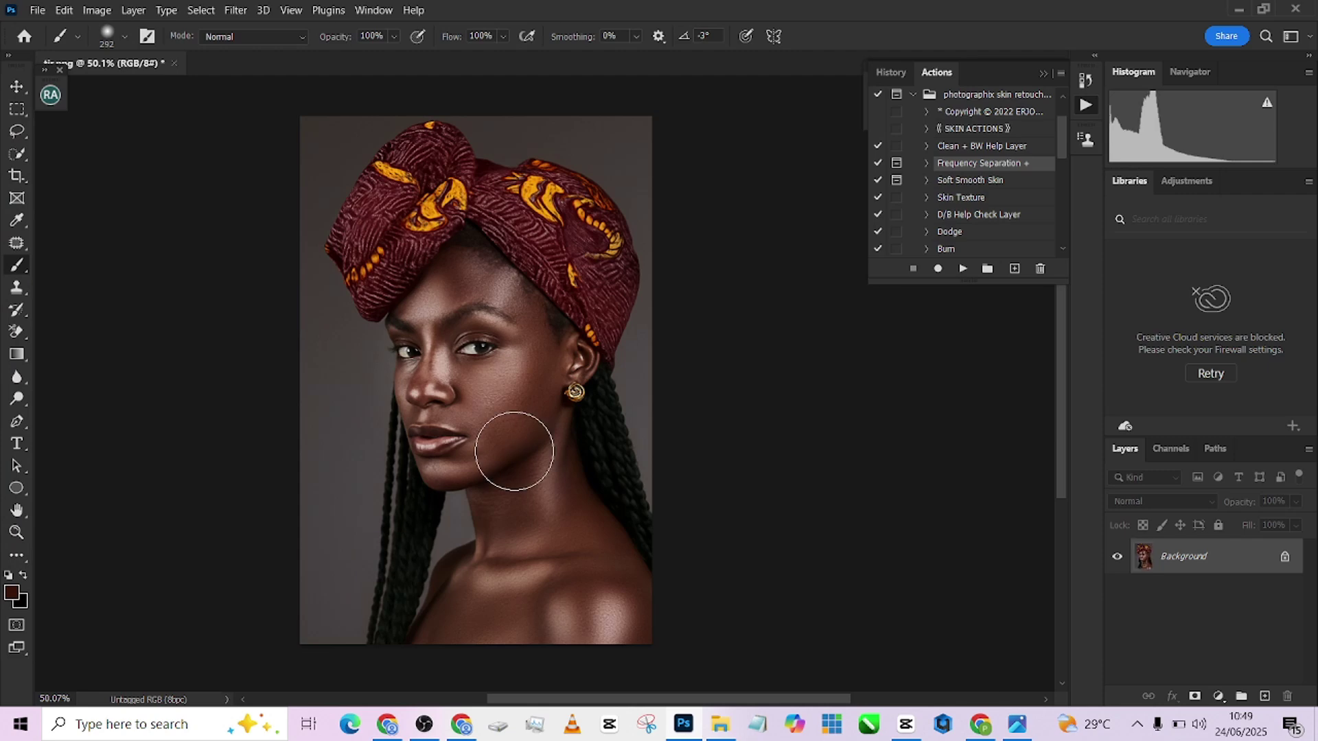
Step: Play the Done4U Retouch action from the Done4U set, accepting its 3-pixel Gaussian Blur
click(893, 74)
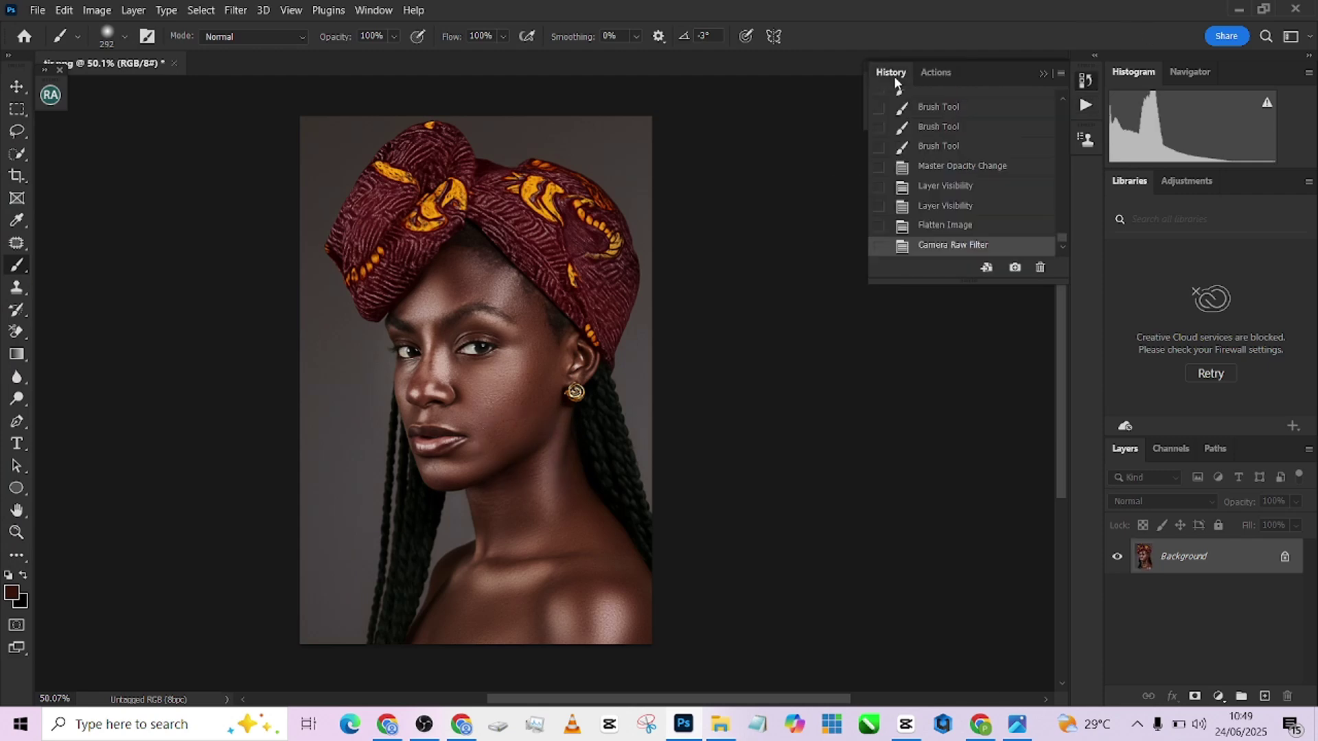
click(948, 74)
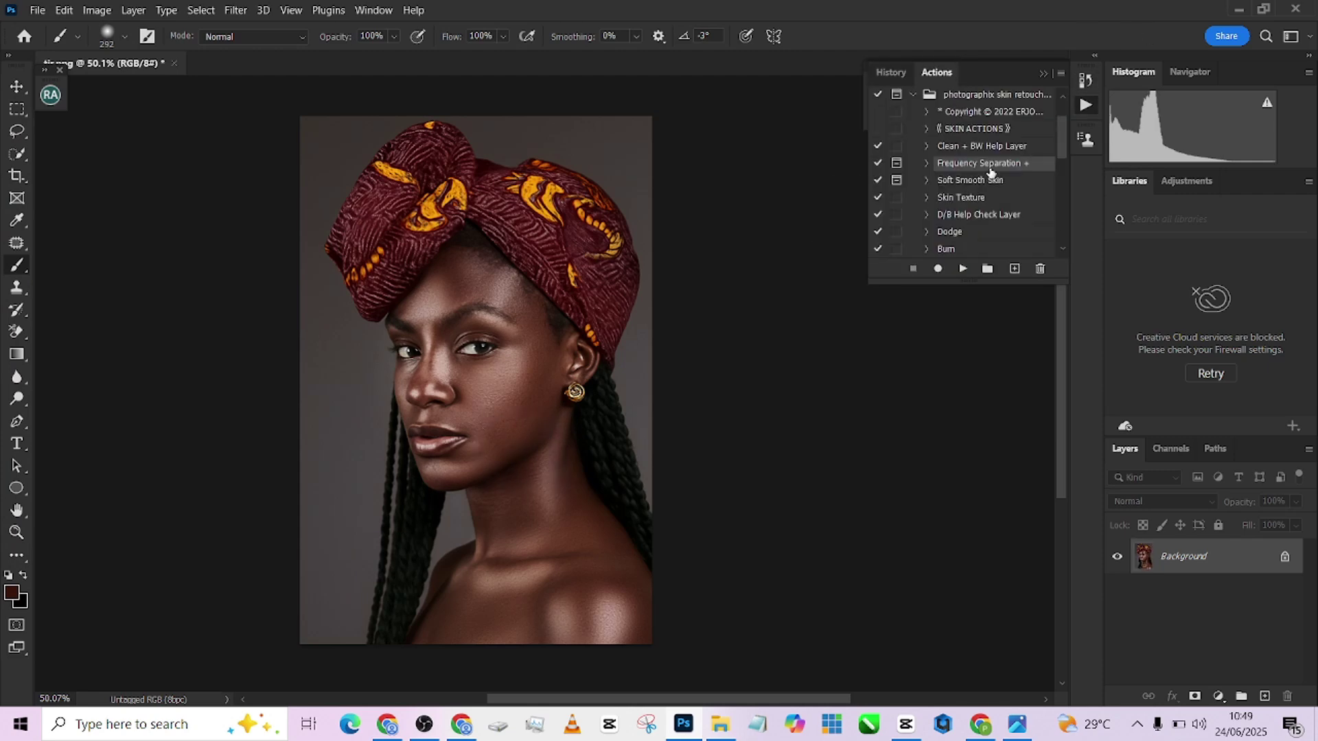
click(914, 95)
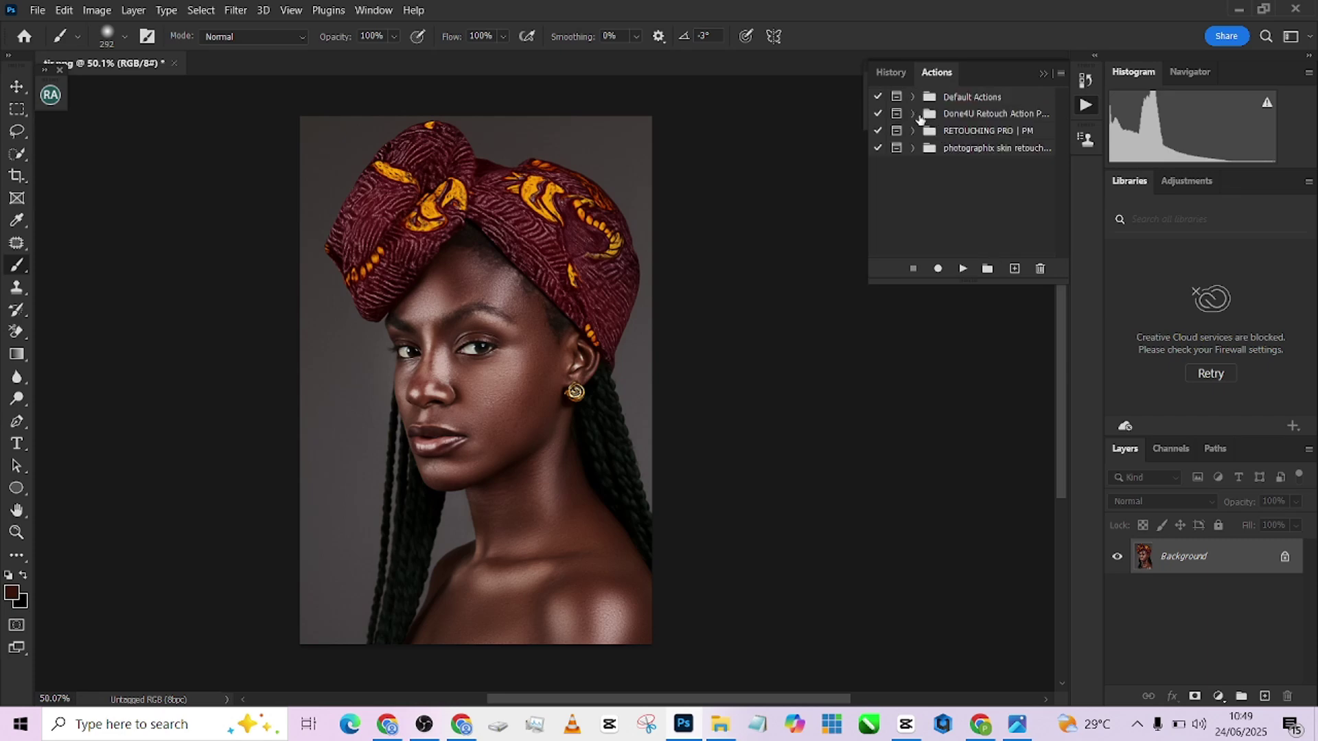
click(912, 114)
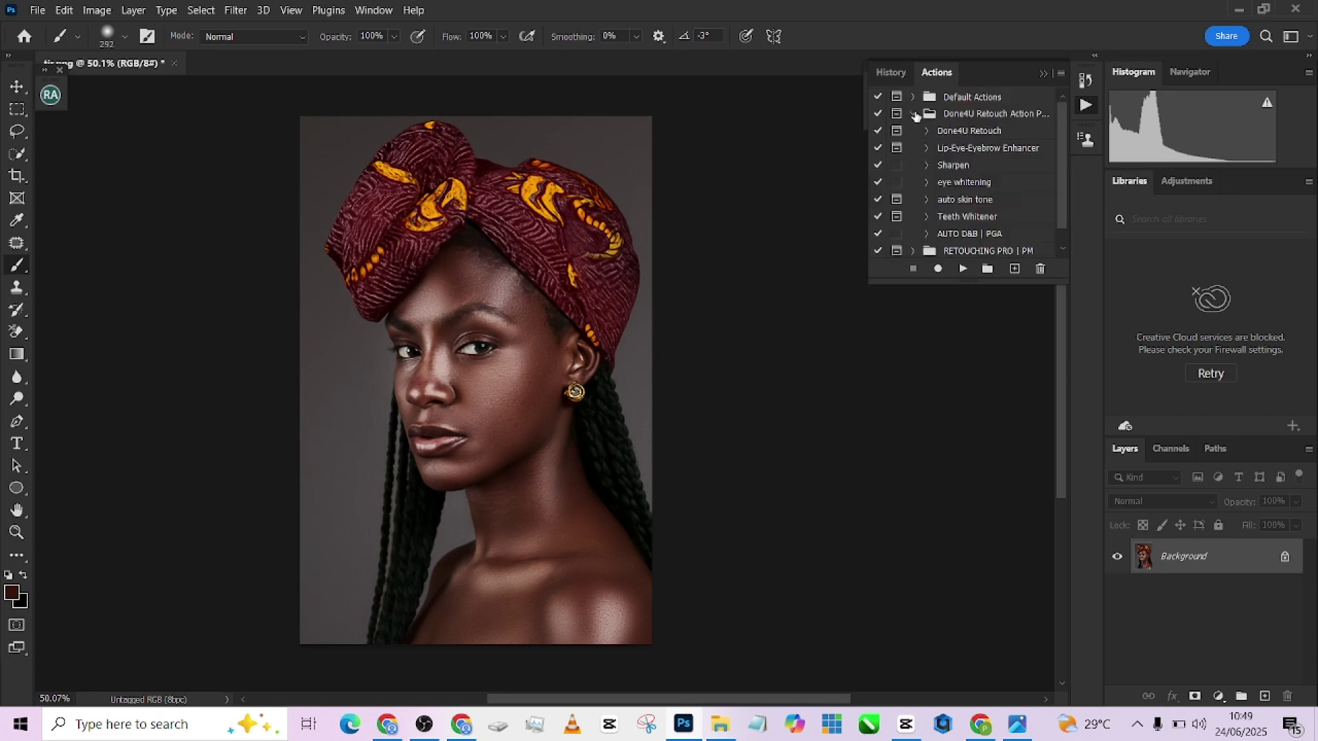
click(958, 134)
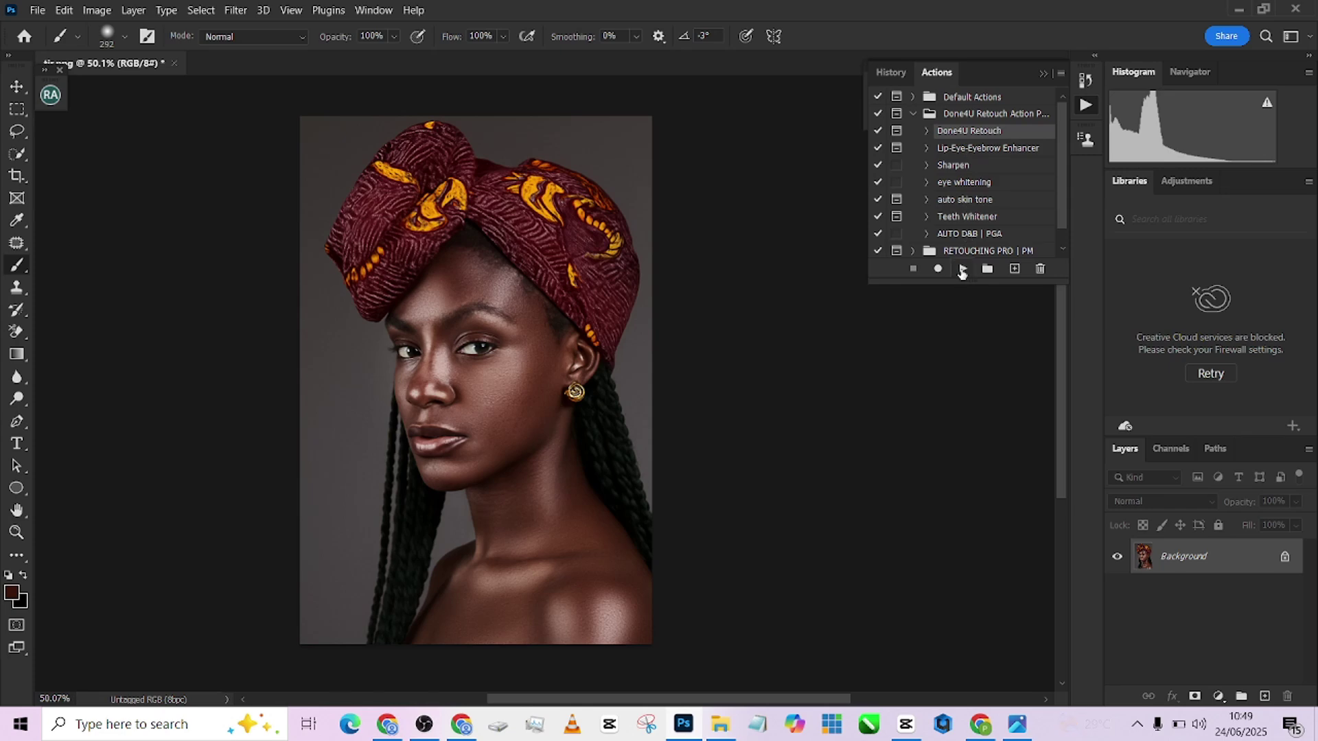
click(962, 269)
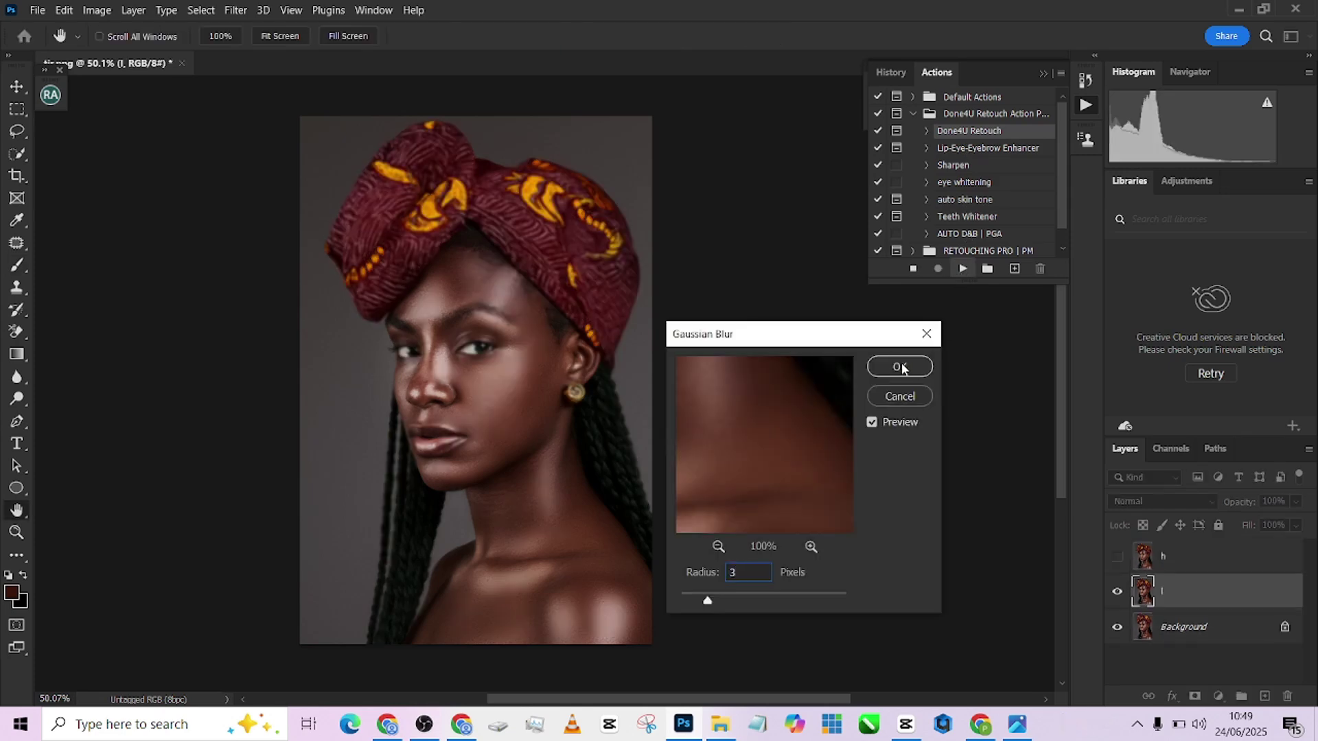
click(900, 367)
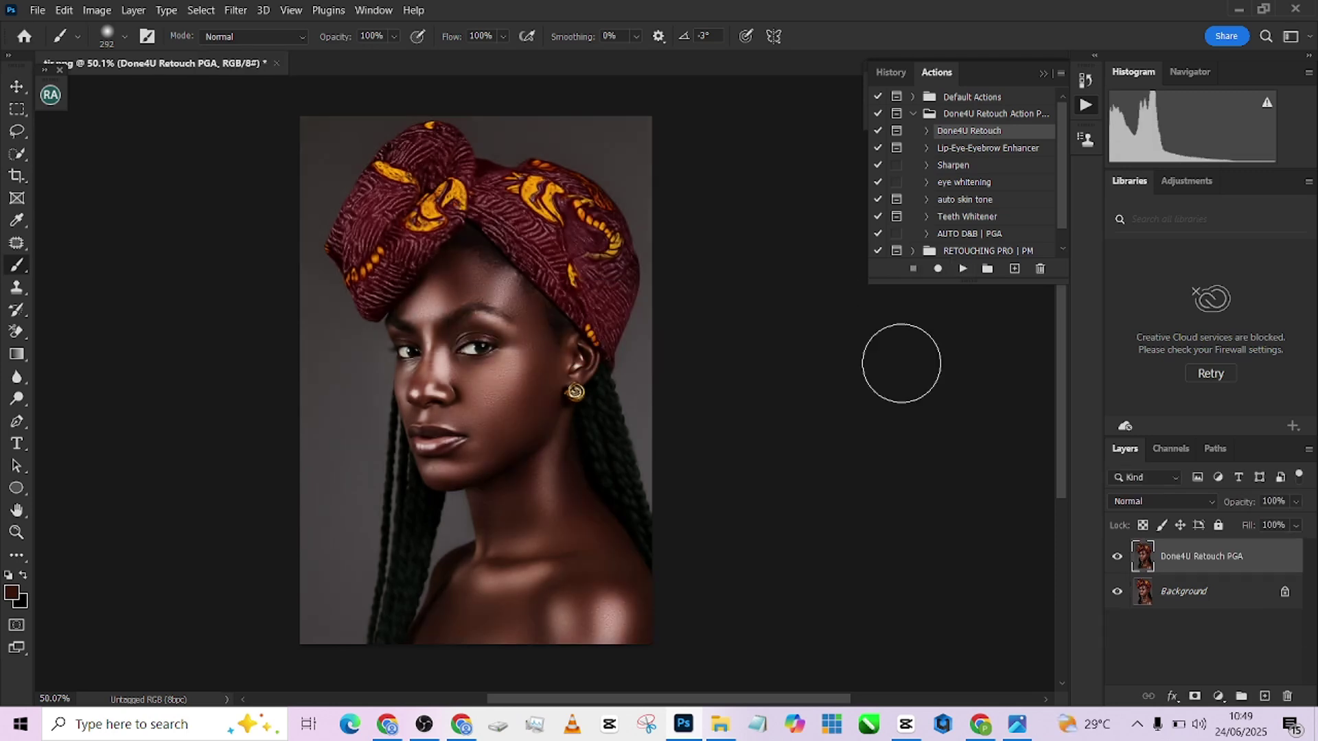
Step: Compare the Done4U Retouch PGA layer on and off, then lower its opacity to 49%
click(1119, 557)
click(1119, 557)
click(1295, 501)
drag(1275, 524, 1268, 524)
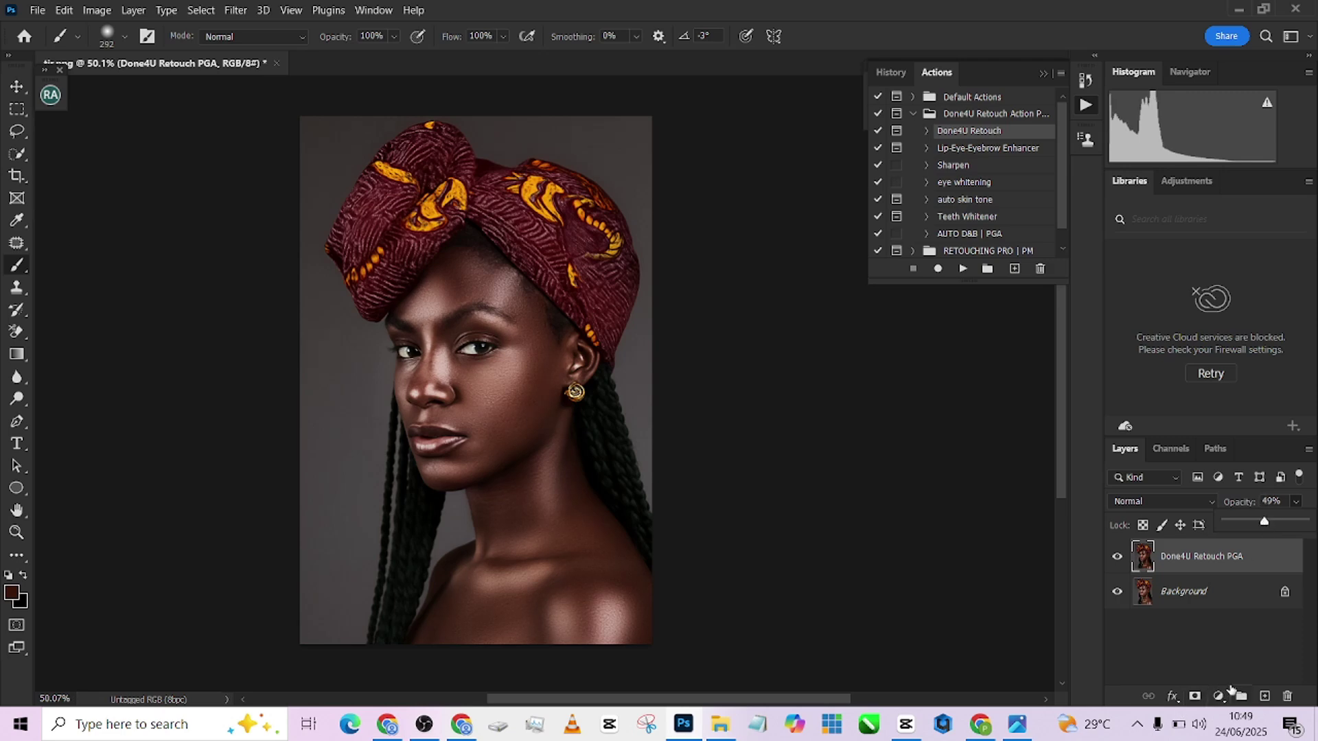
Step: Add a Curves adjustment layer and nudge a shadow point at input 22 to output 25
click(1219, 695)
click(1209, 477)
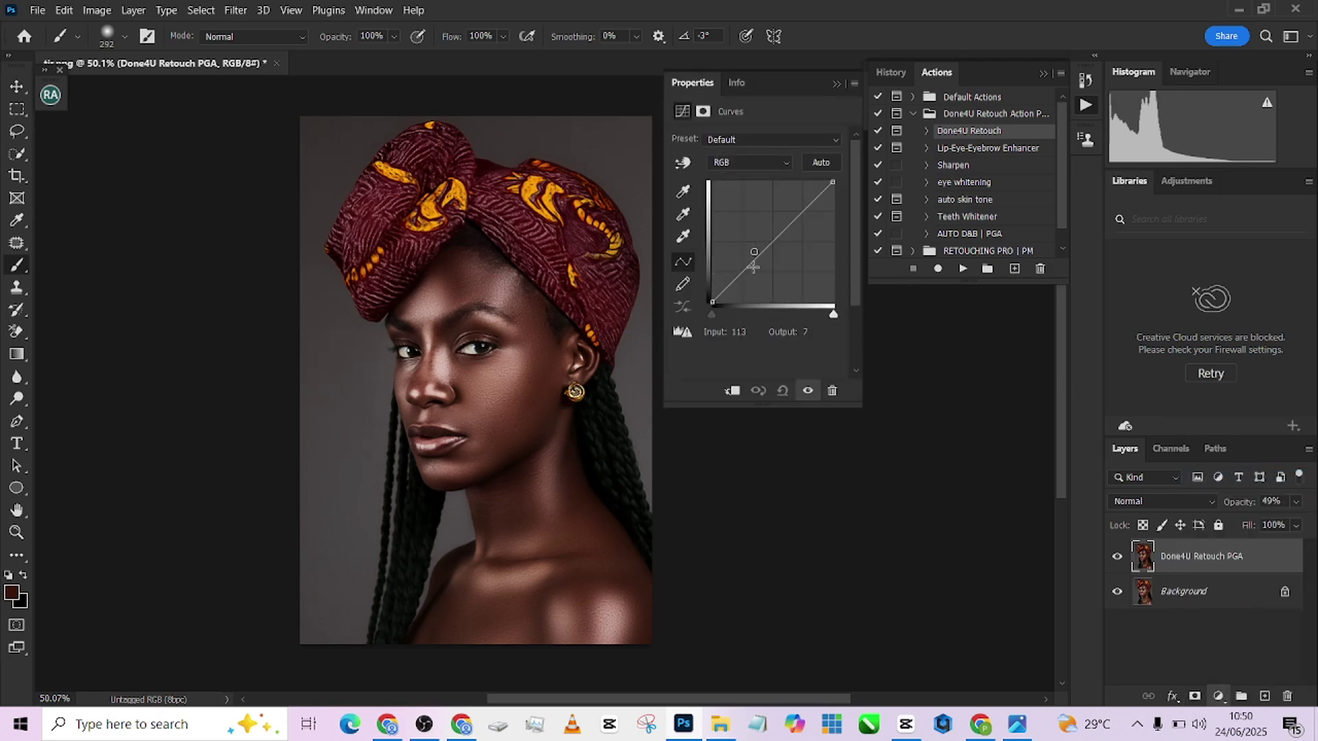
click(724, 288)
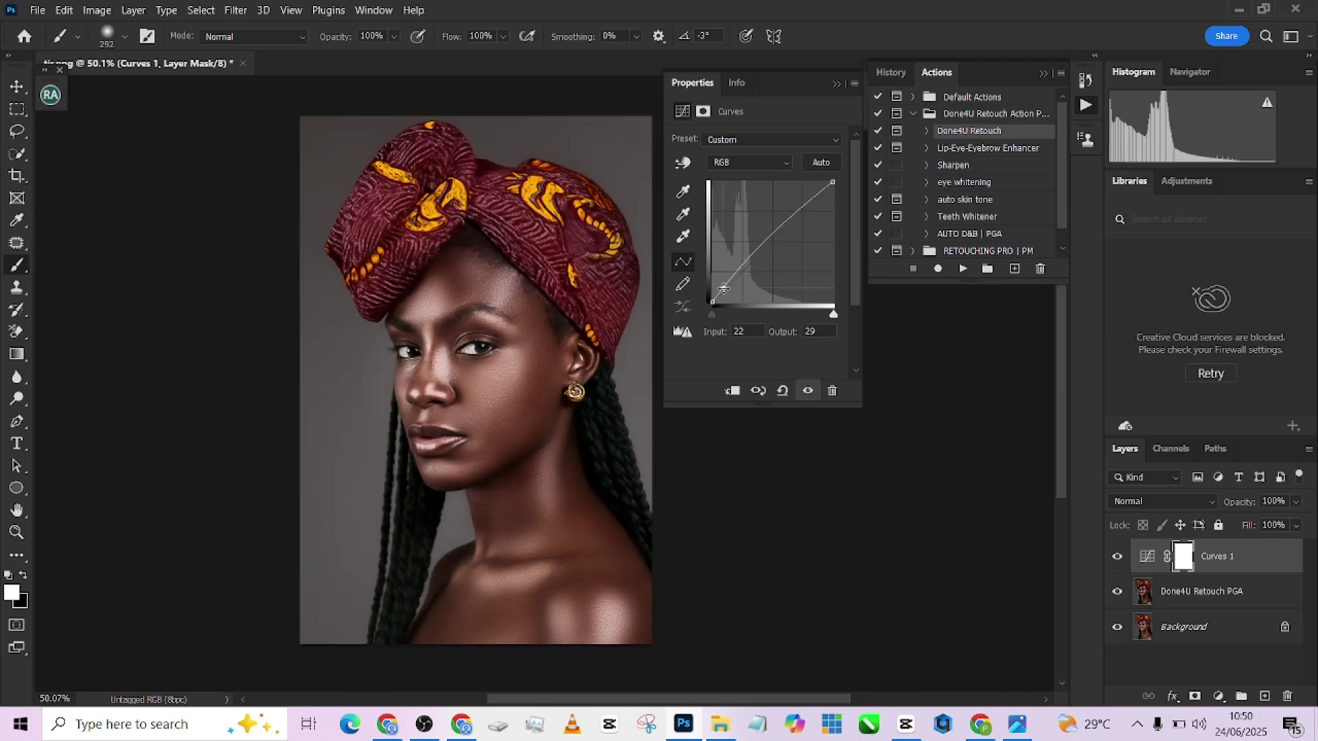
drag(723, 287, 723, 287)
Step: Flatten the image into a single Background layer from the Background layer's context menu
right_click(1241, 625)
click(1216, 689)
click(1225, 564)
right_click(1238, 635)
click(1208, 581)
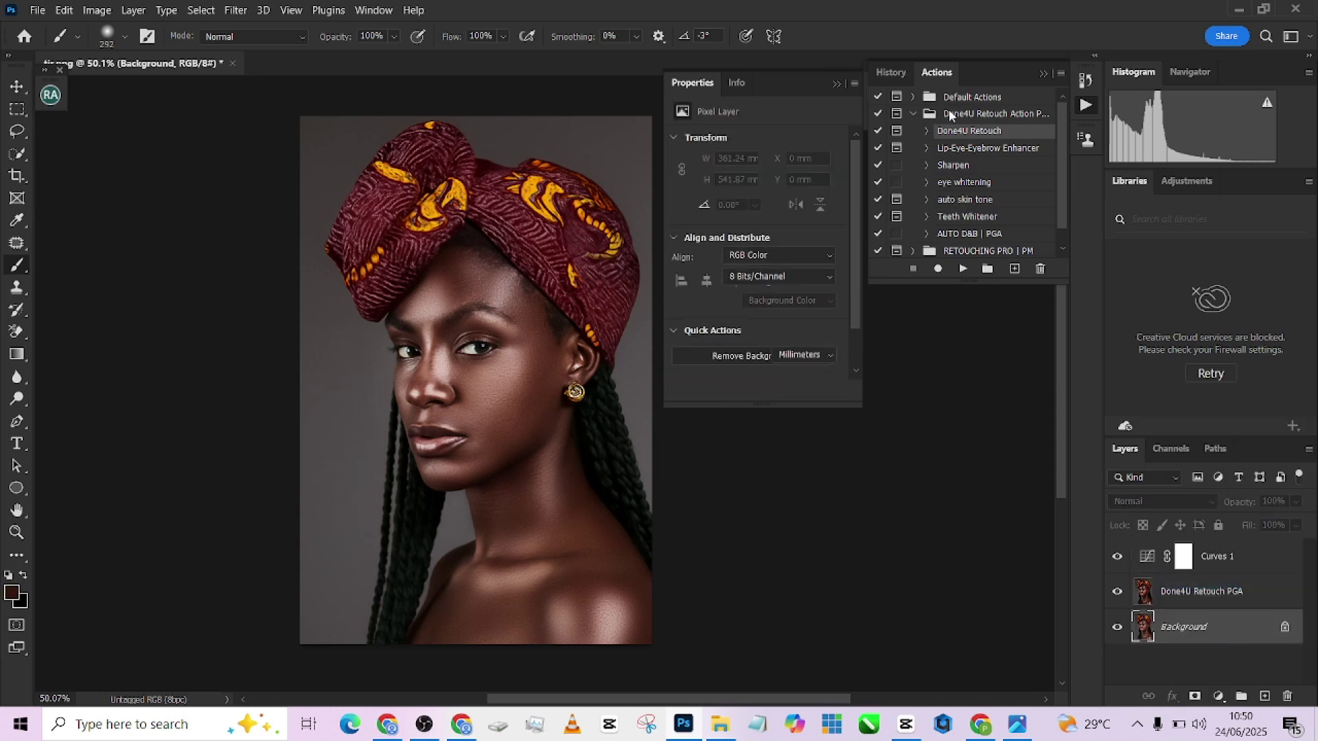
Step: In History, alternate between the original tjr.png and Snapshot 1 for a before/after comparison, ending on Snapshot 1
click(839, 83)
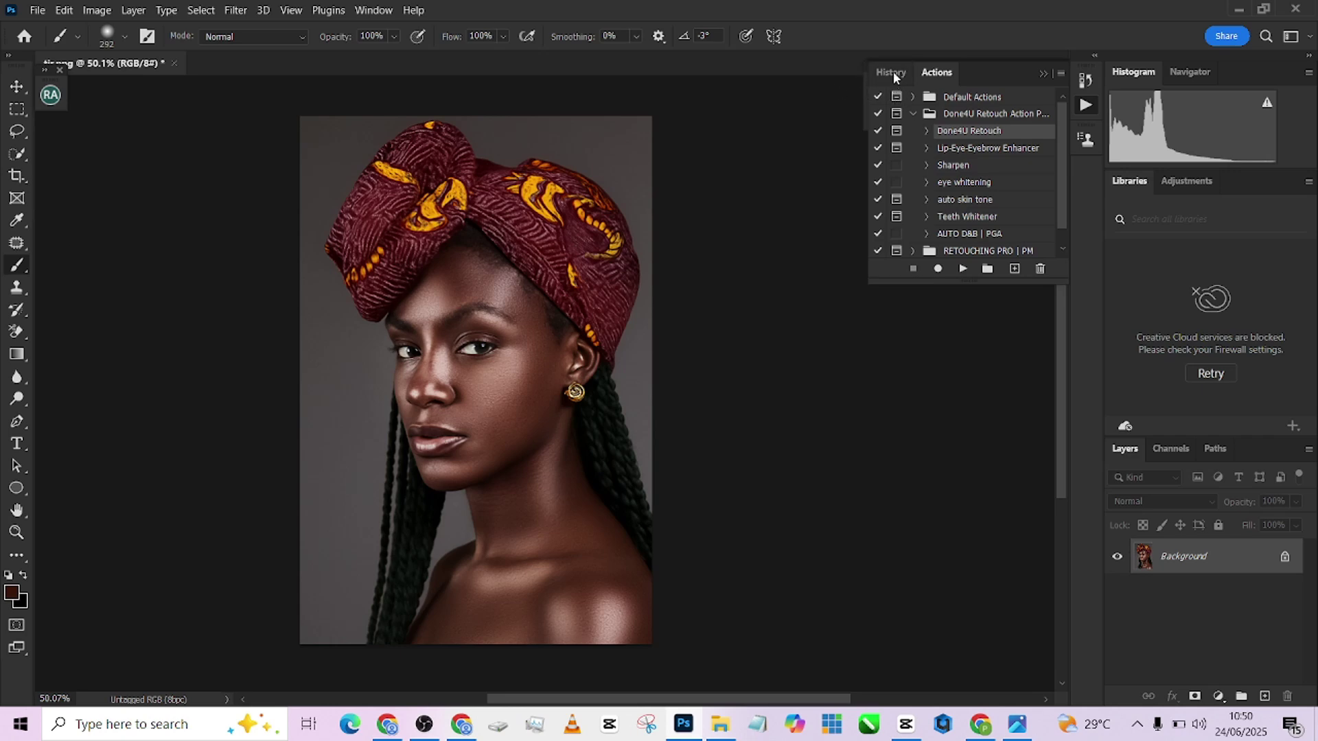
click(891, 72)
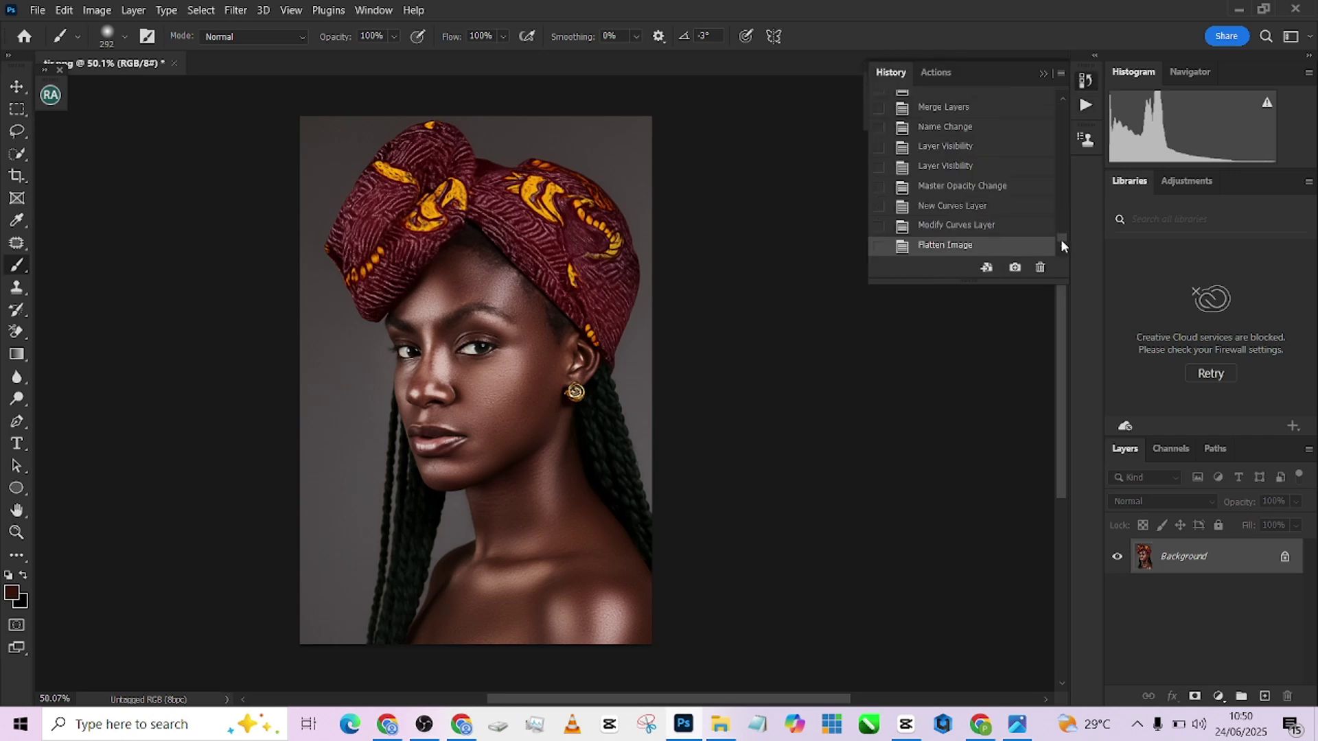
drag(1060, 238, 1059, 101)
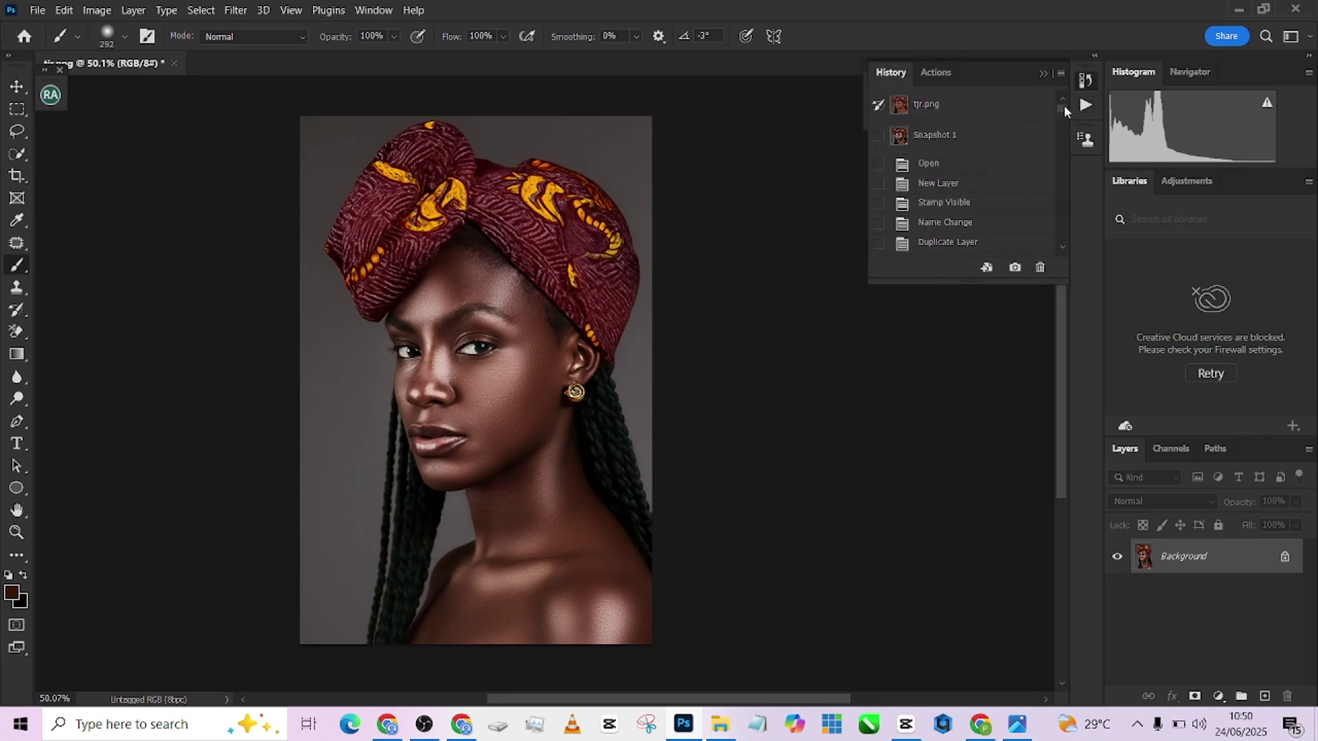
click(968, 104)
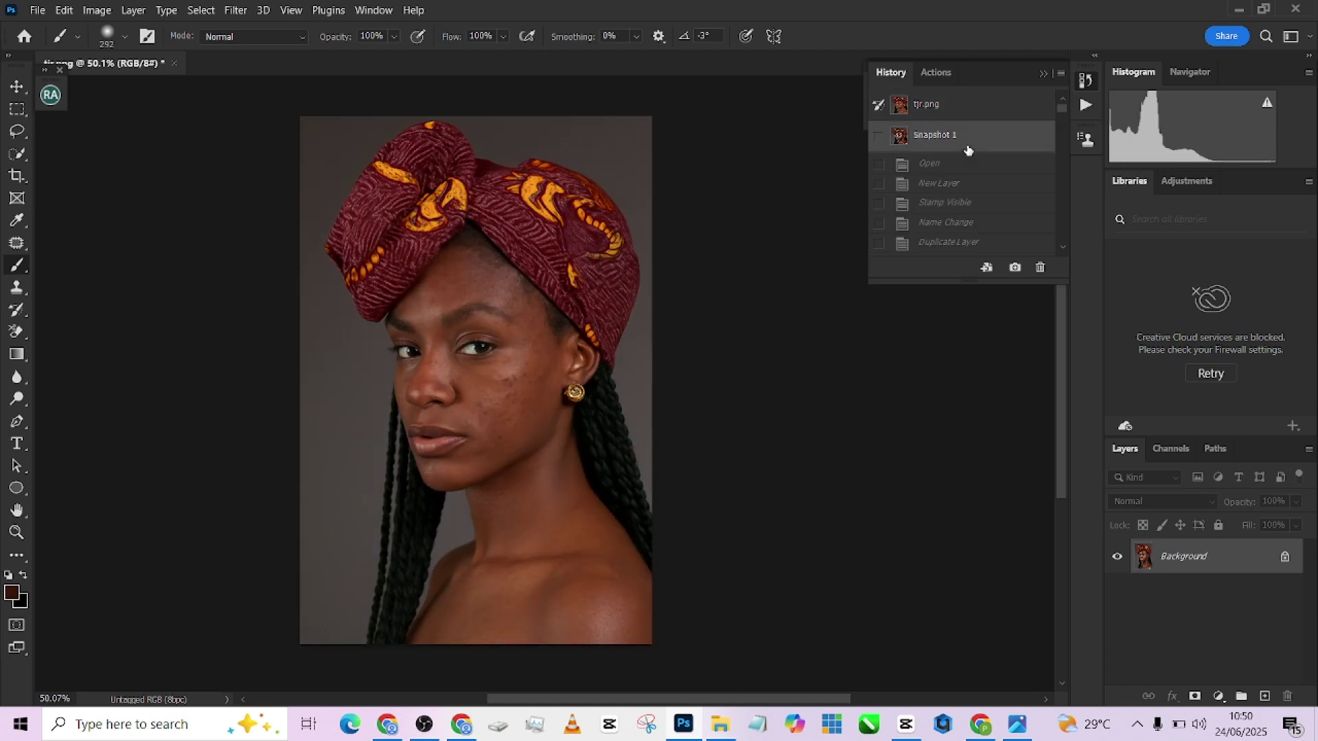
click(969, 150)
click(969, 110)
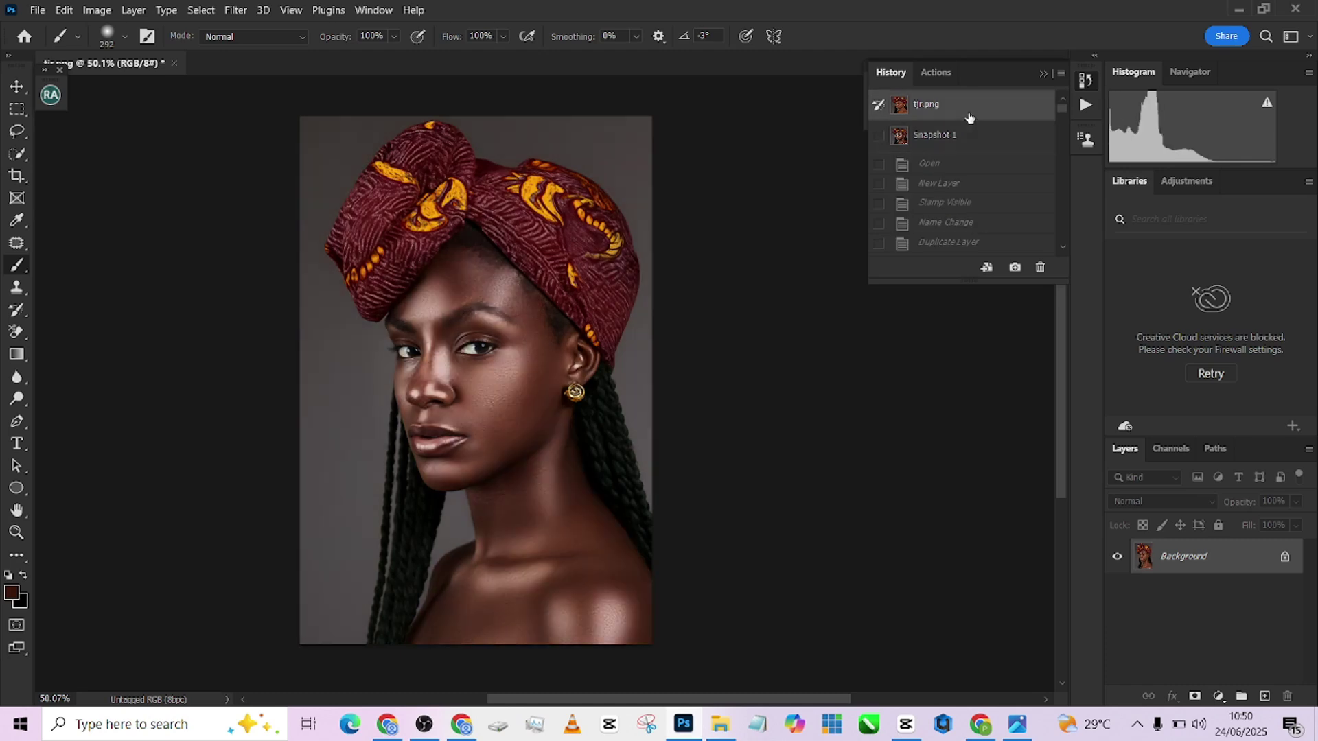
click(972, 149)
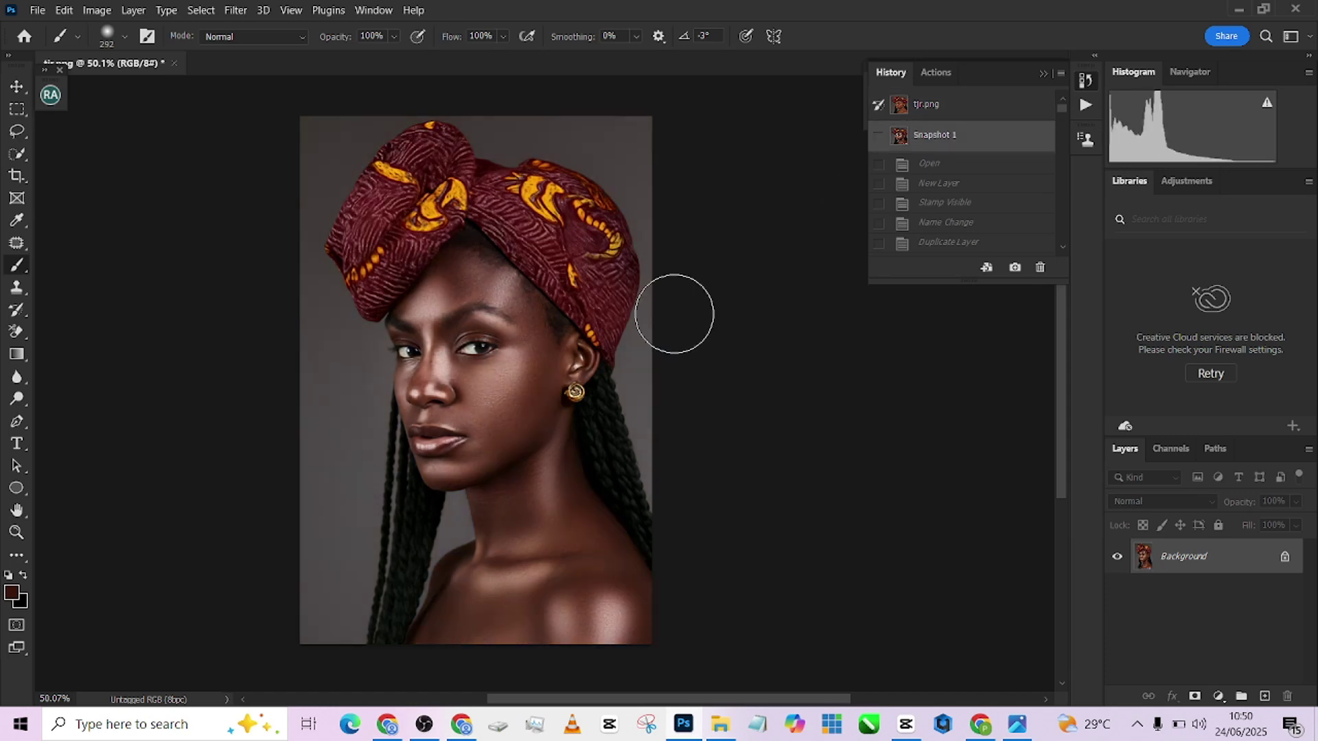
scroll(621, 375, up, 2)
drag(529, 430, 636, 428)
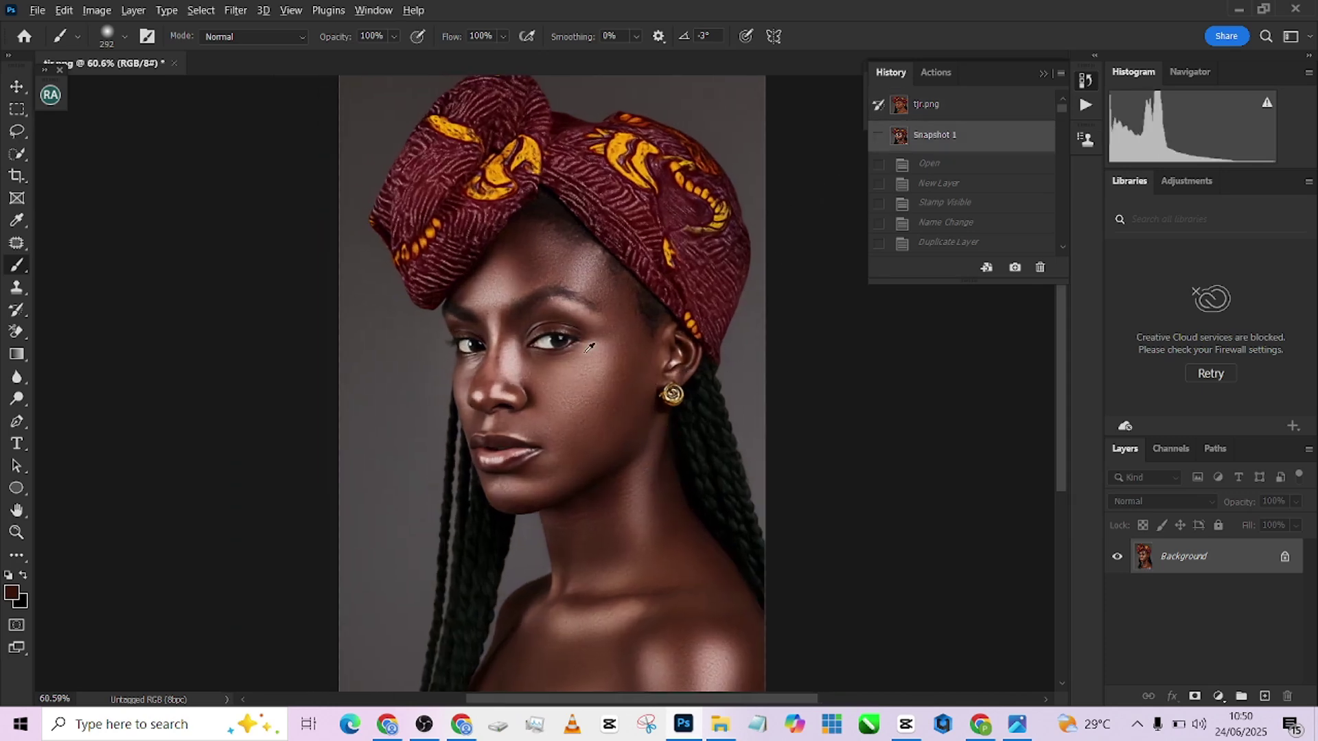